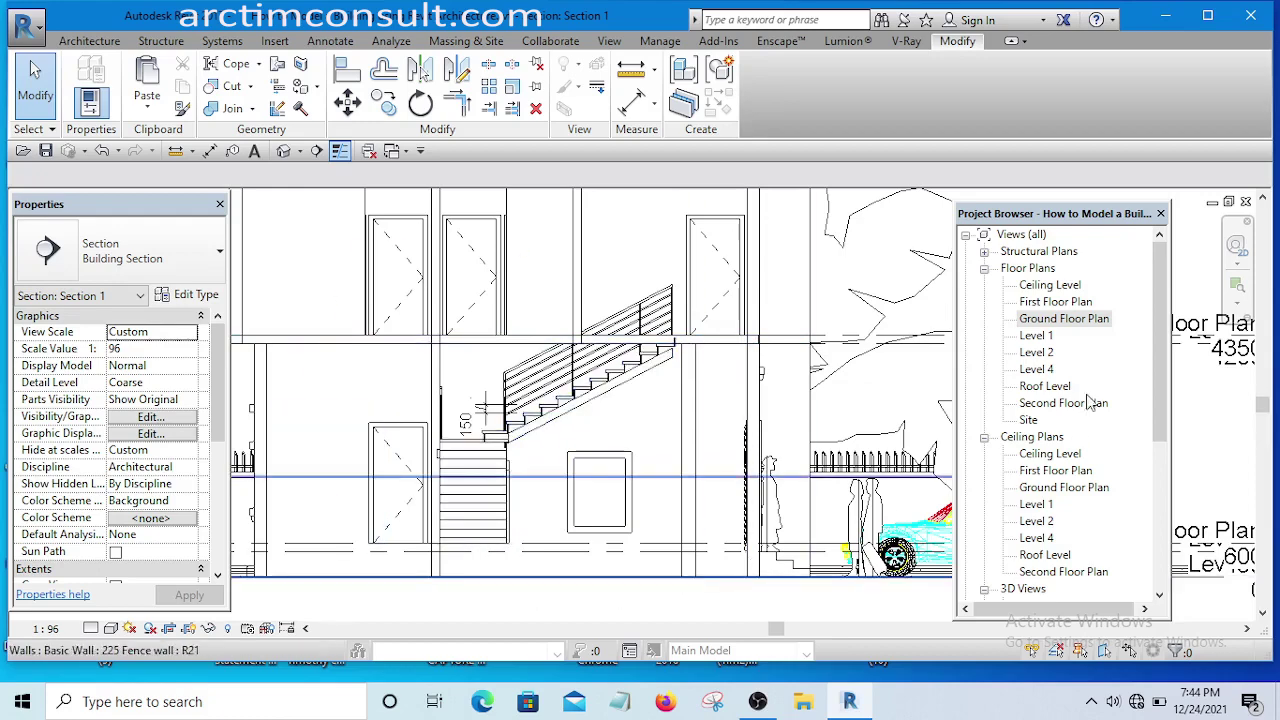
Switch to the Ground Floor Plan view and zoom to the stair beside the dining area
double_click(1064, 319)
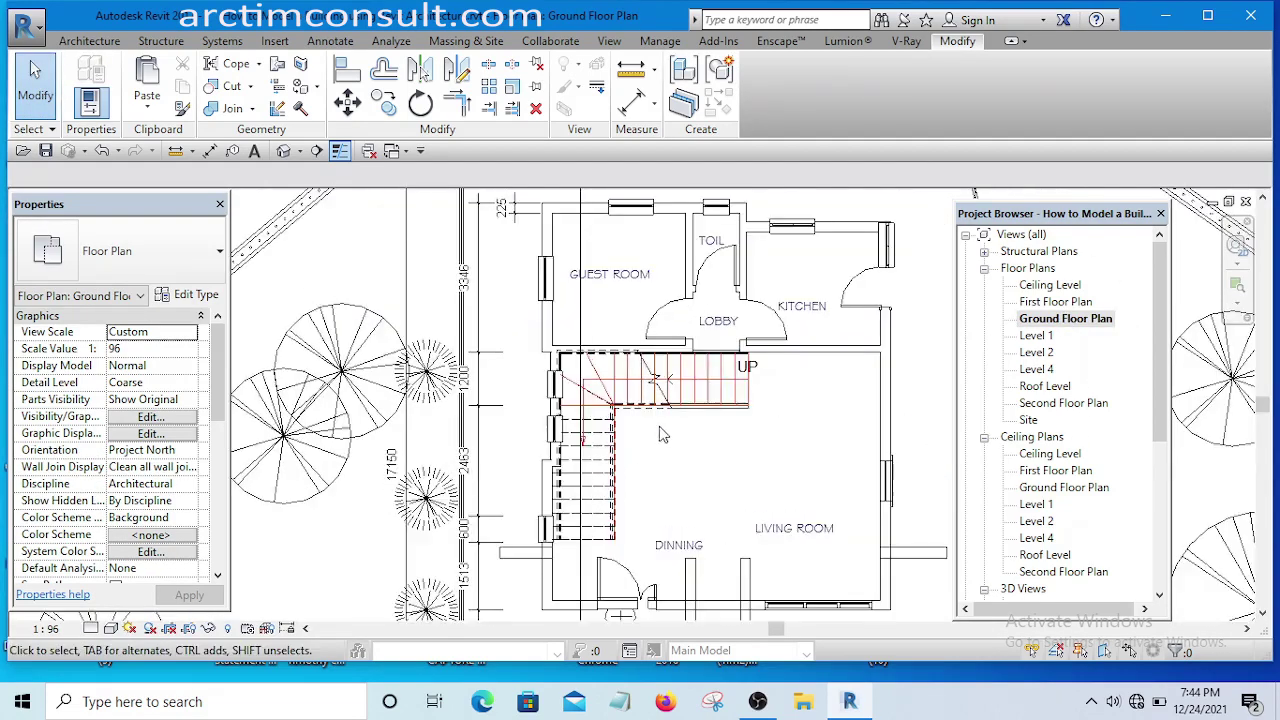
scroll(660, 434, "up", 3)
scroll(666, 417, "down", 2)
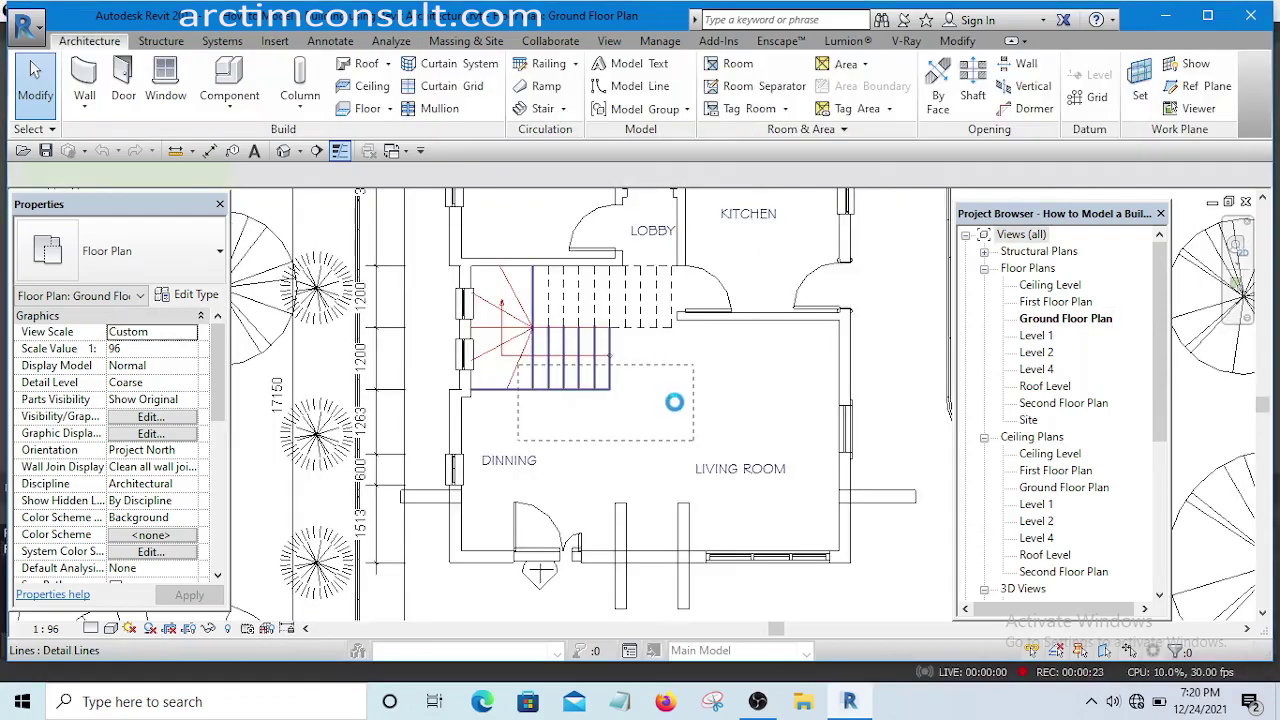
Window-select the old stair's 12 lower-run detail lines and delete them
left_click(674, 402)
scroll(674, 402, "up", 2)
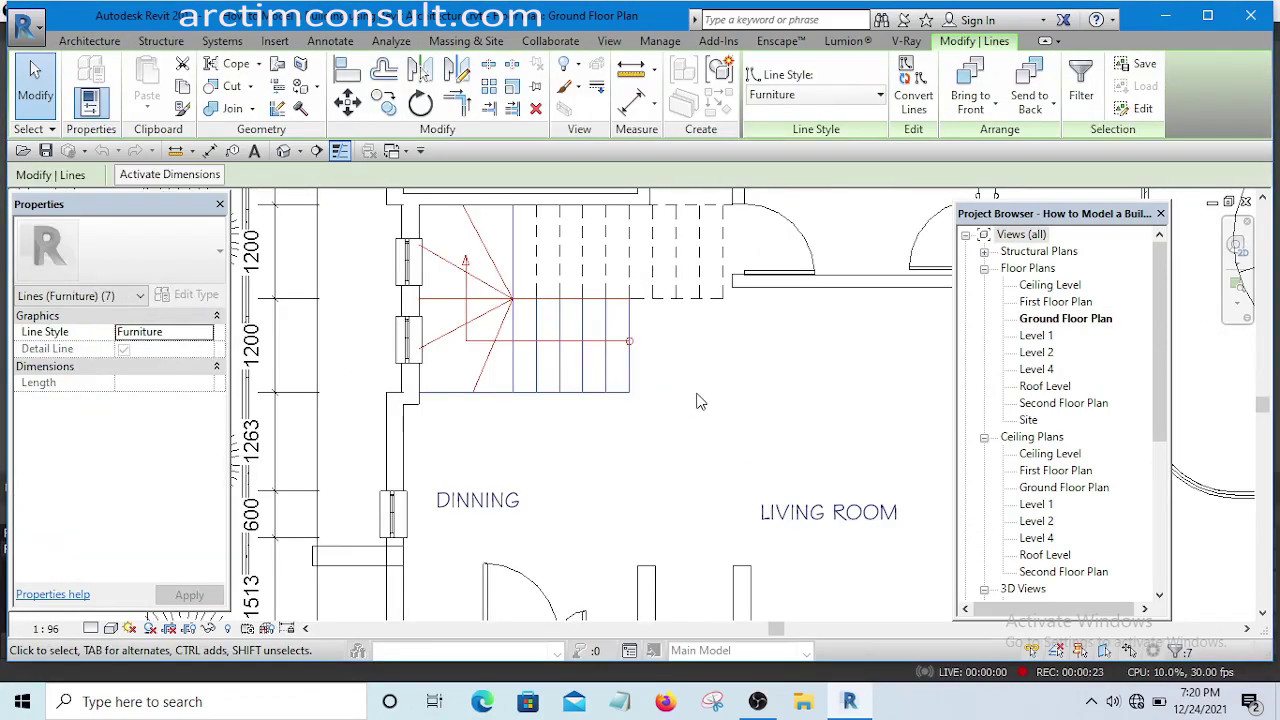
left_click(700, 408)
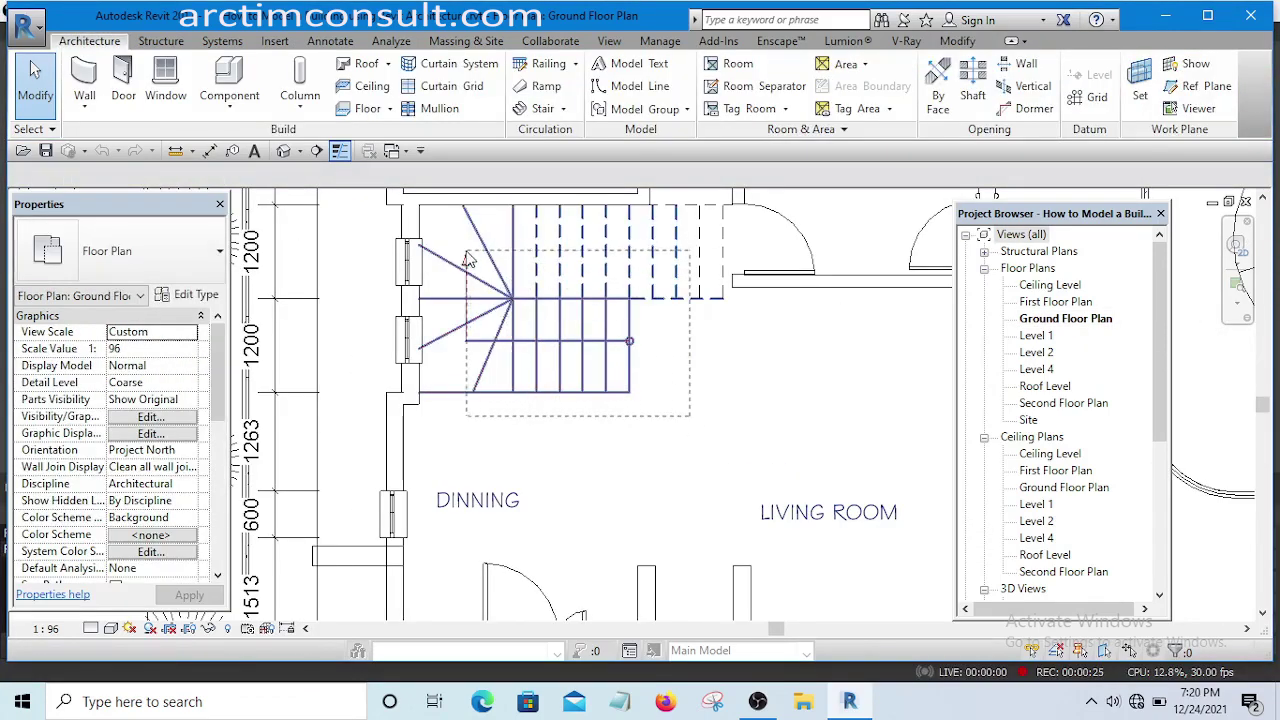
left_click_drag(465, 258, 449, 321)
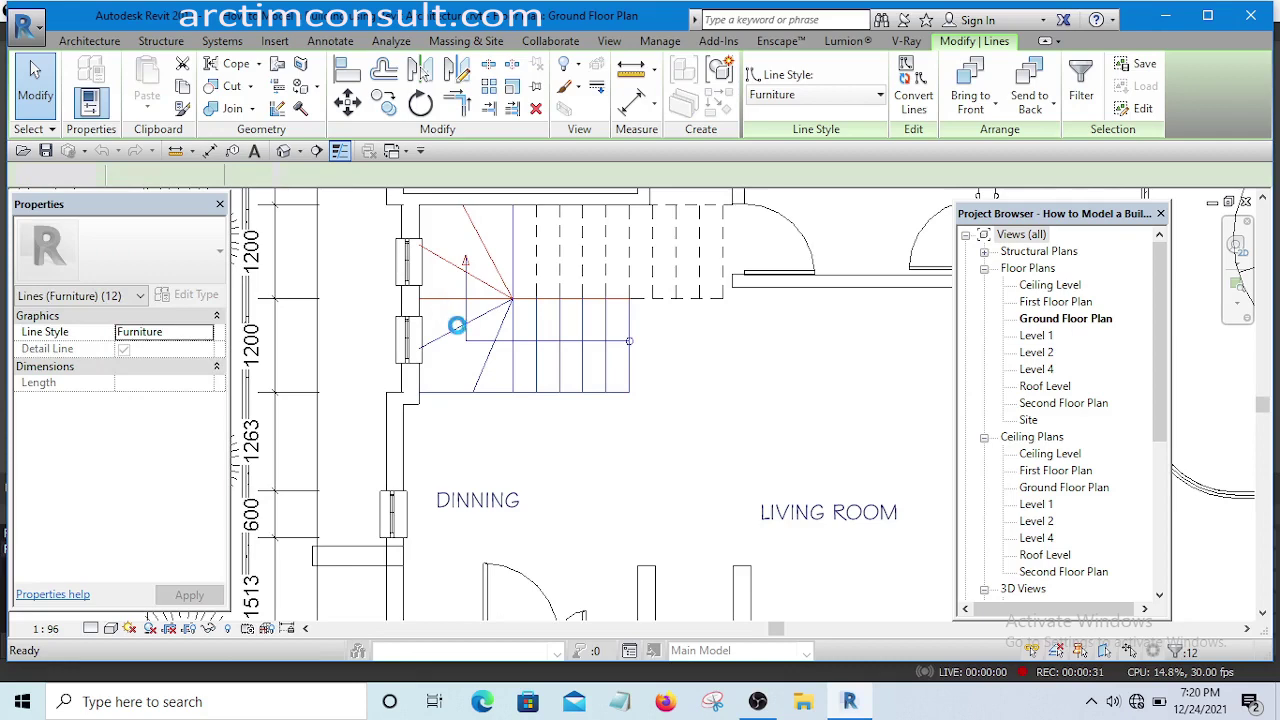
key("Delete")
scroll(515, 290, "up", 3)
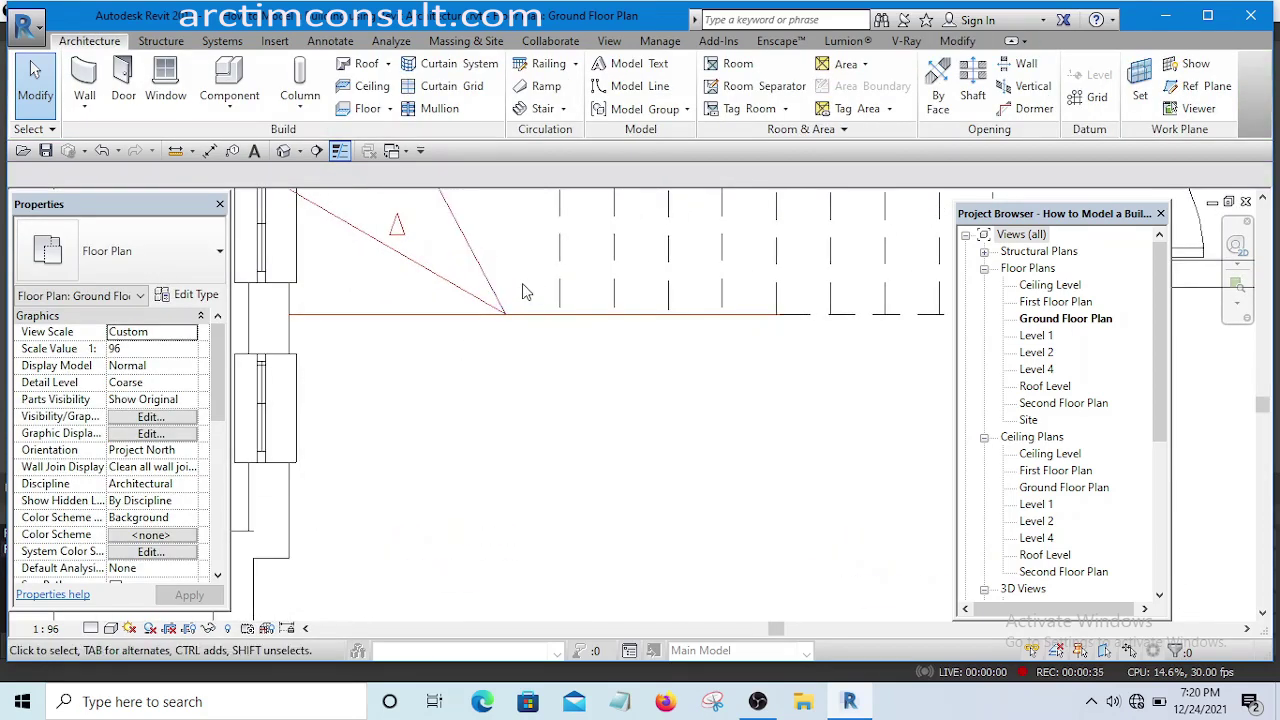
Offset-copy the first dashed tread line by 225 to add an extra tread
key("o")
key("f")
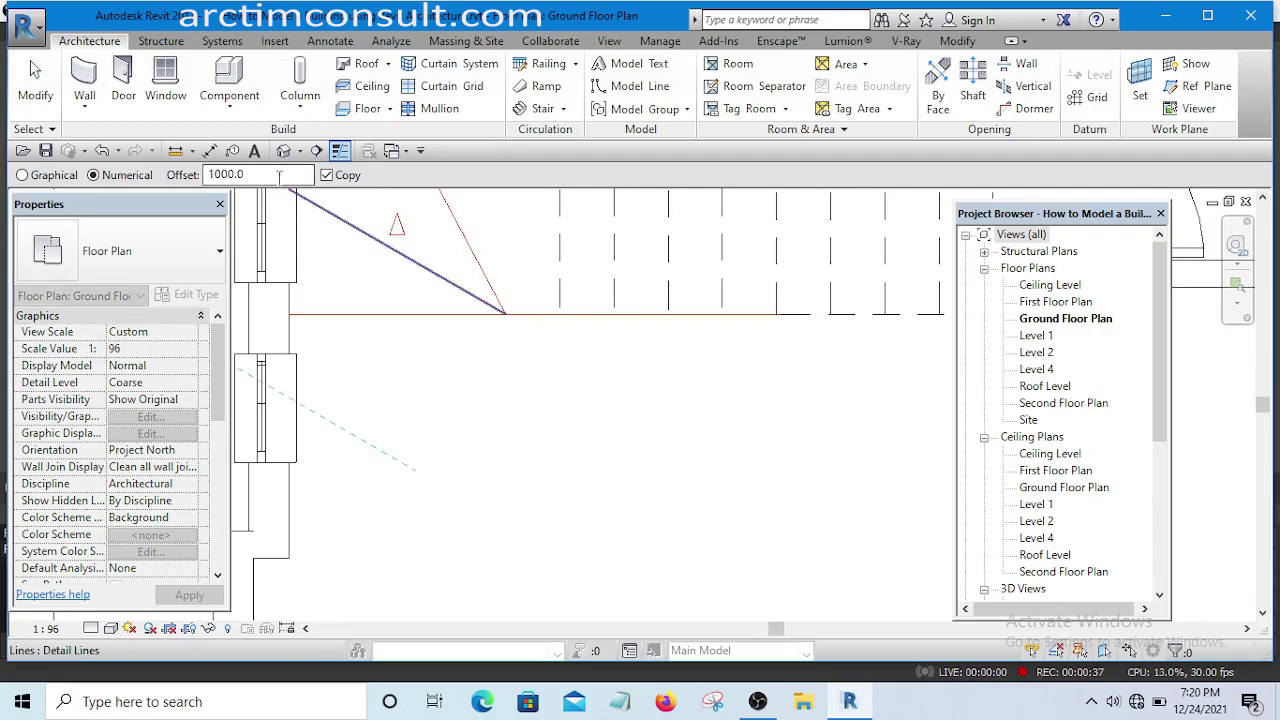
double_click(279, 175)
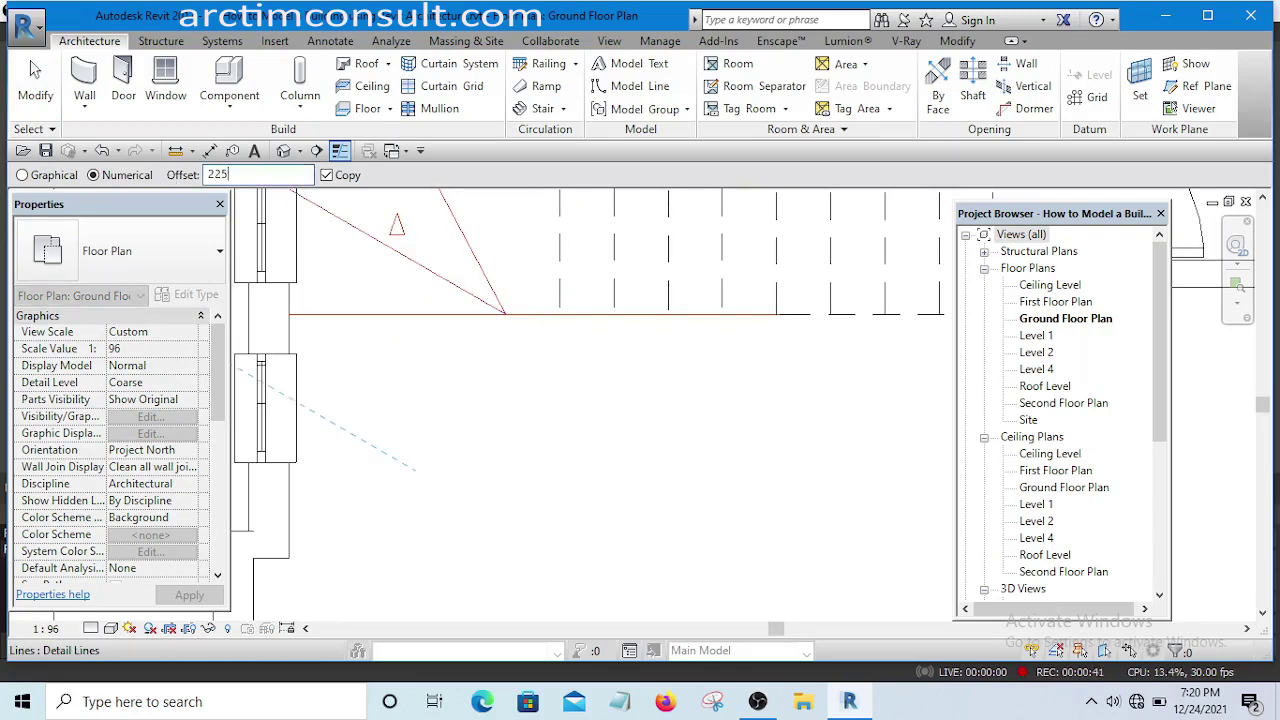
left_click(557, 262)
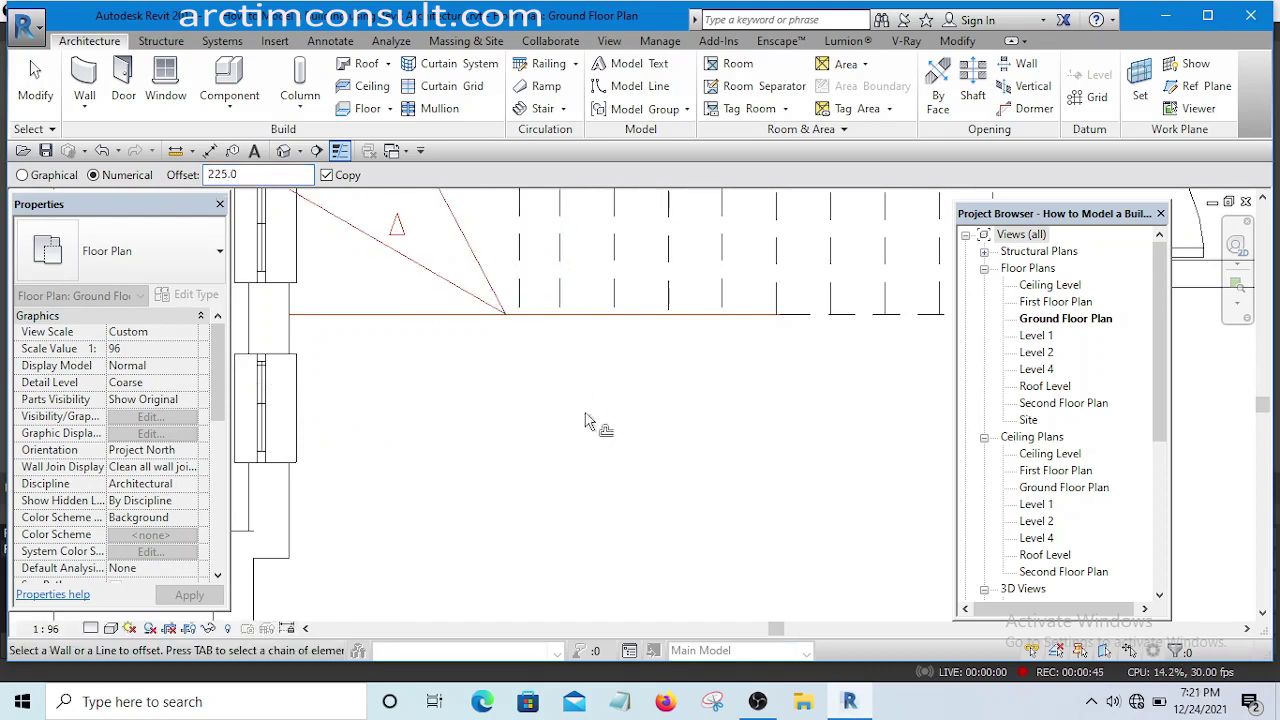
scroll(600, 470, "down", 3)
key("Escape")
scroll(630, 480, "up", 3)
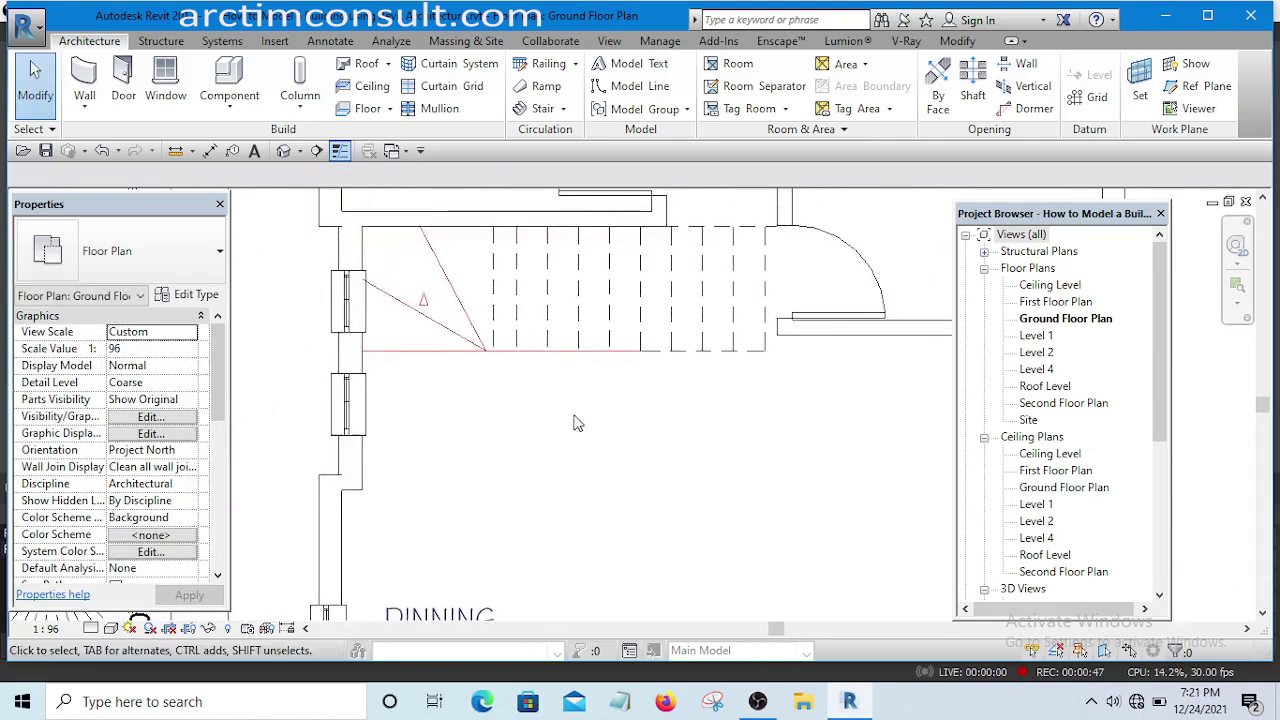
scroll(466, 357, "down", 3)
scroll(491, 414, "up", 2)
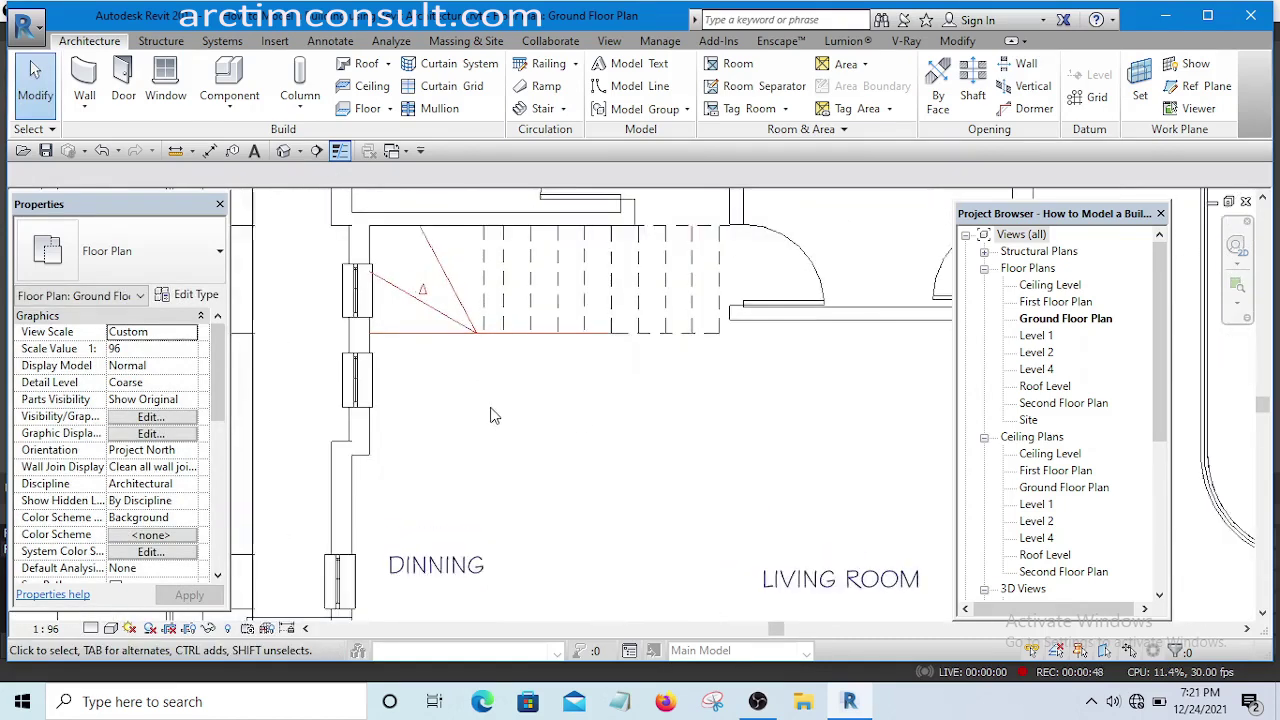
Using Create Similar on the diagonal line, draw a ~2500 vertical line from the stair corner downward
left_click(459, 300)
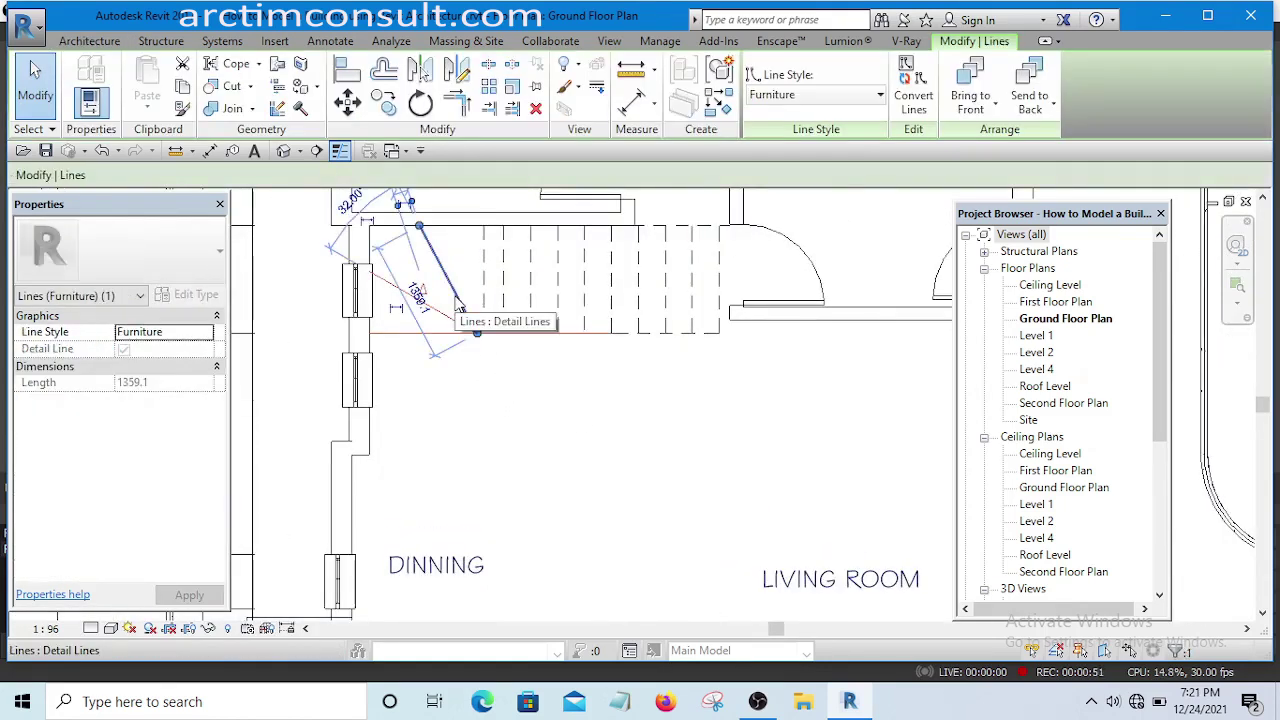
key("c")
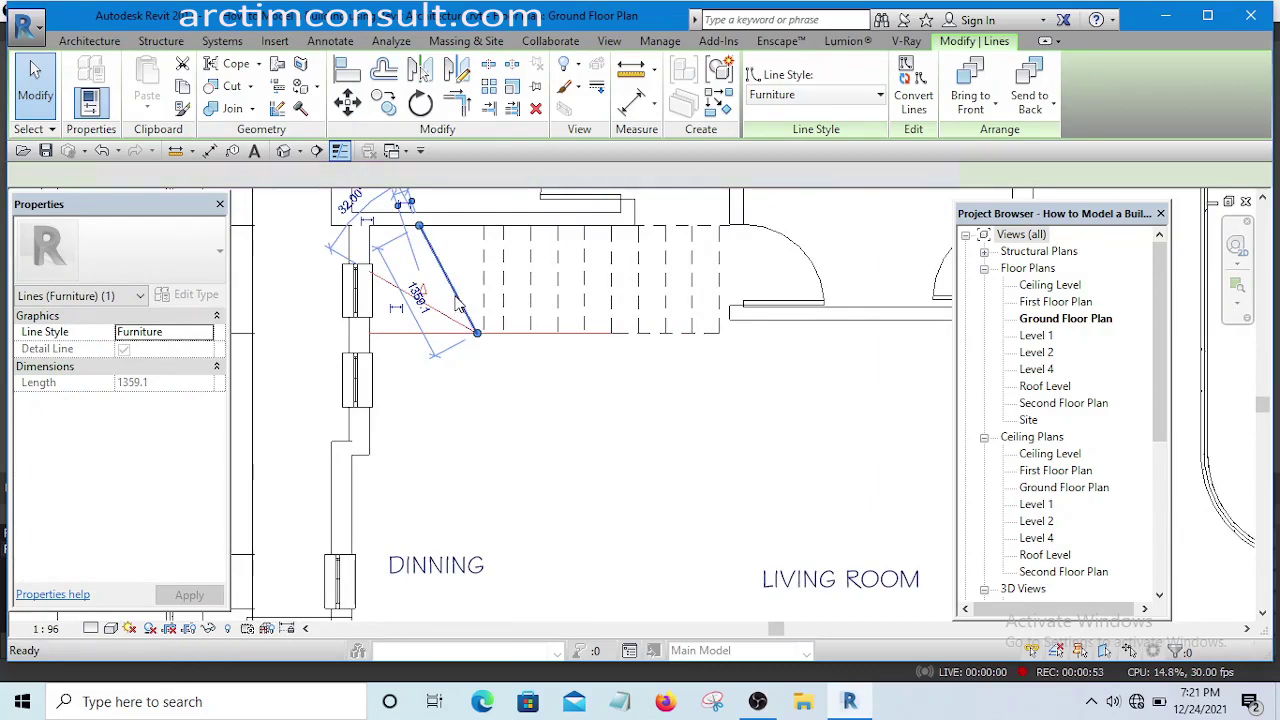
key("s")
scroll(478, 333, "up", 1)
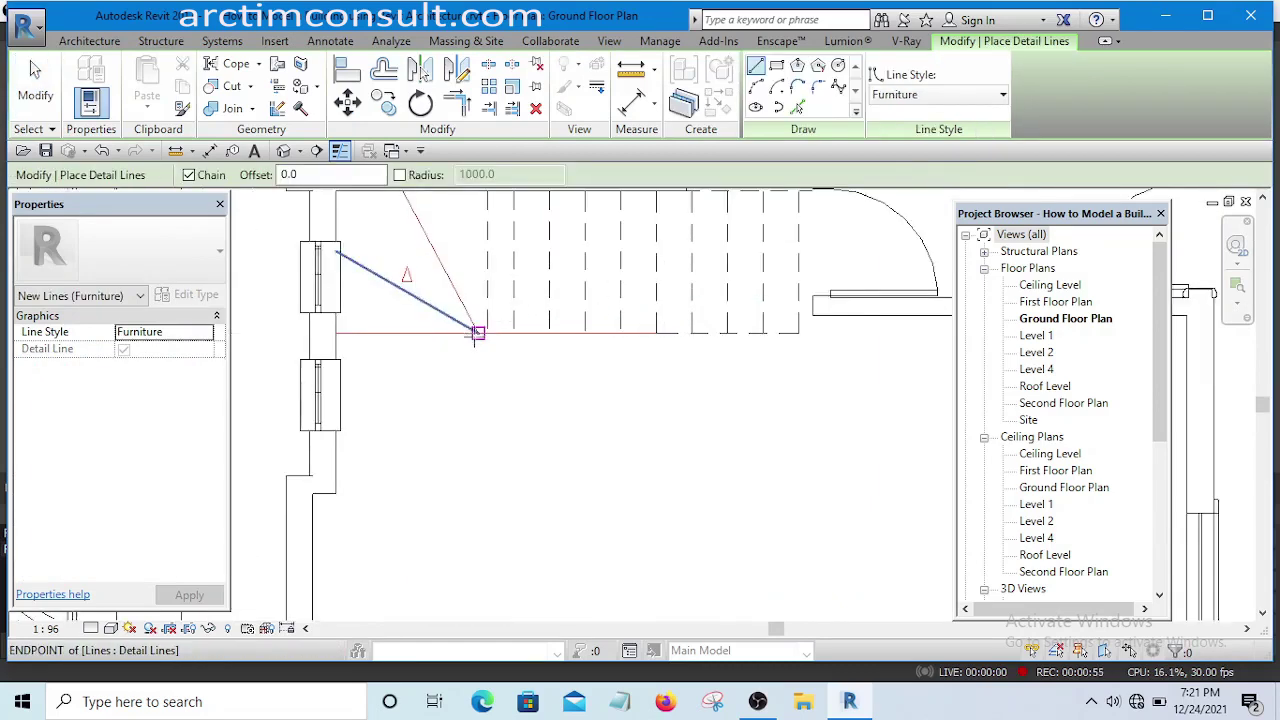
scroll(478, 333, "up", 1)
middle_click_drag(477, 343, 497, 309)
scroll(497, 309, "up", 1)
left_click(485, 260)
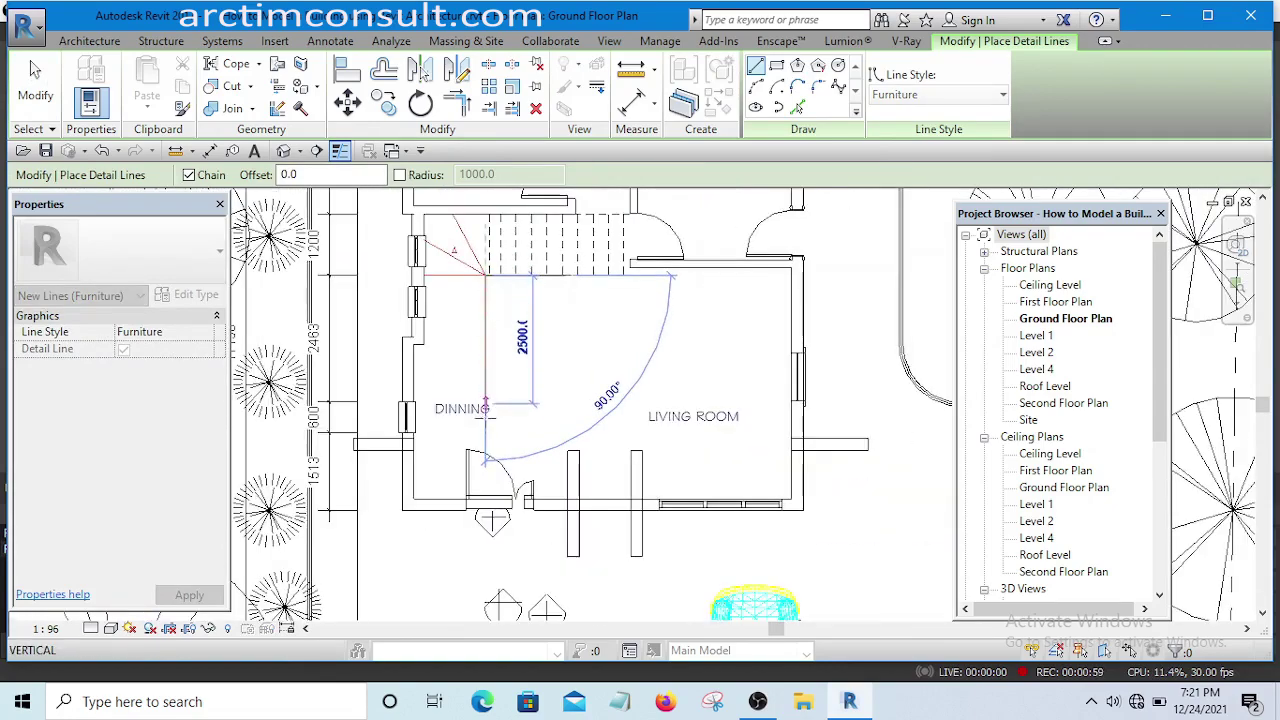
left_click(485, 440)
key("Escape")
key("Escape")
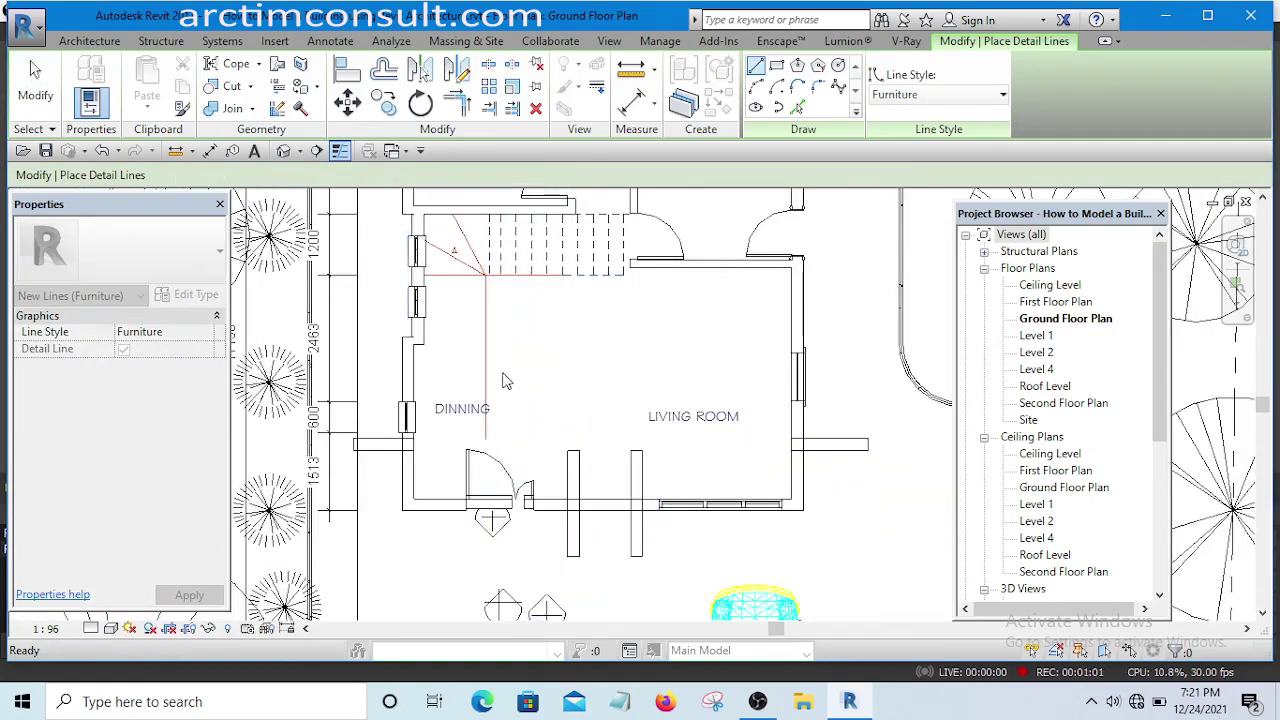
scroll(494, 403, "up", 1)
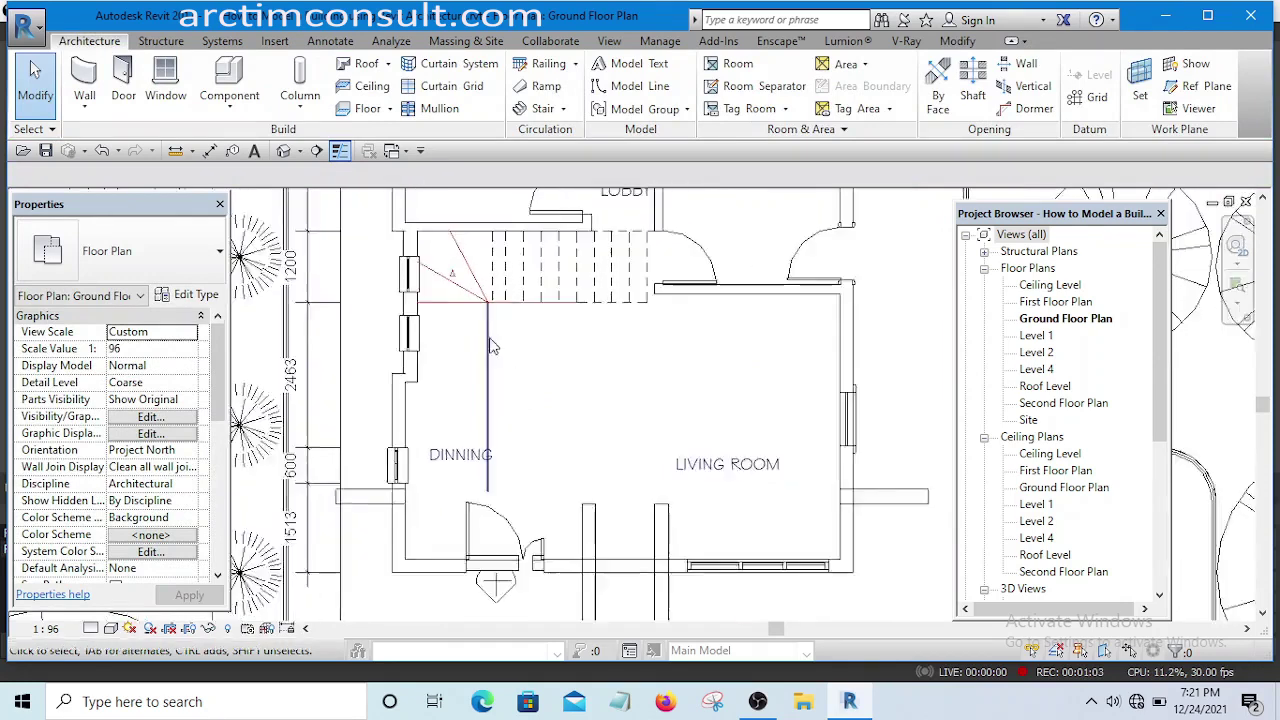
scroll(445, 295, "up", 3)
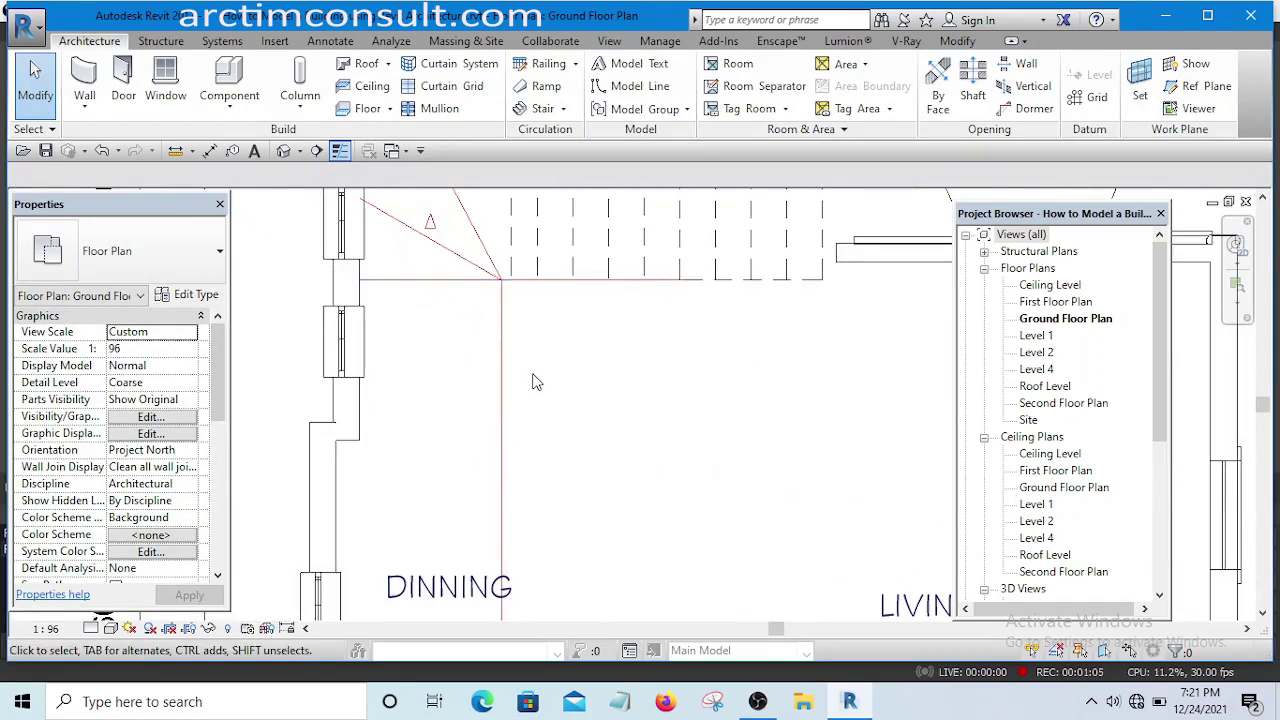
Draw a 1200-long horizontal detail line from the vertical line to the wall
key("d")
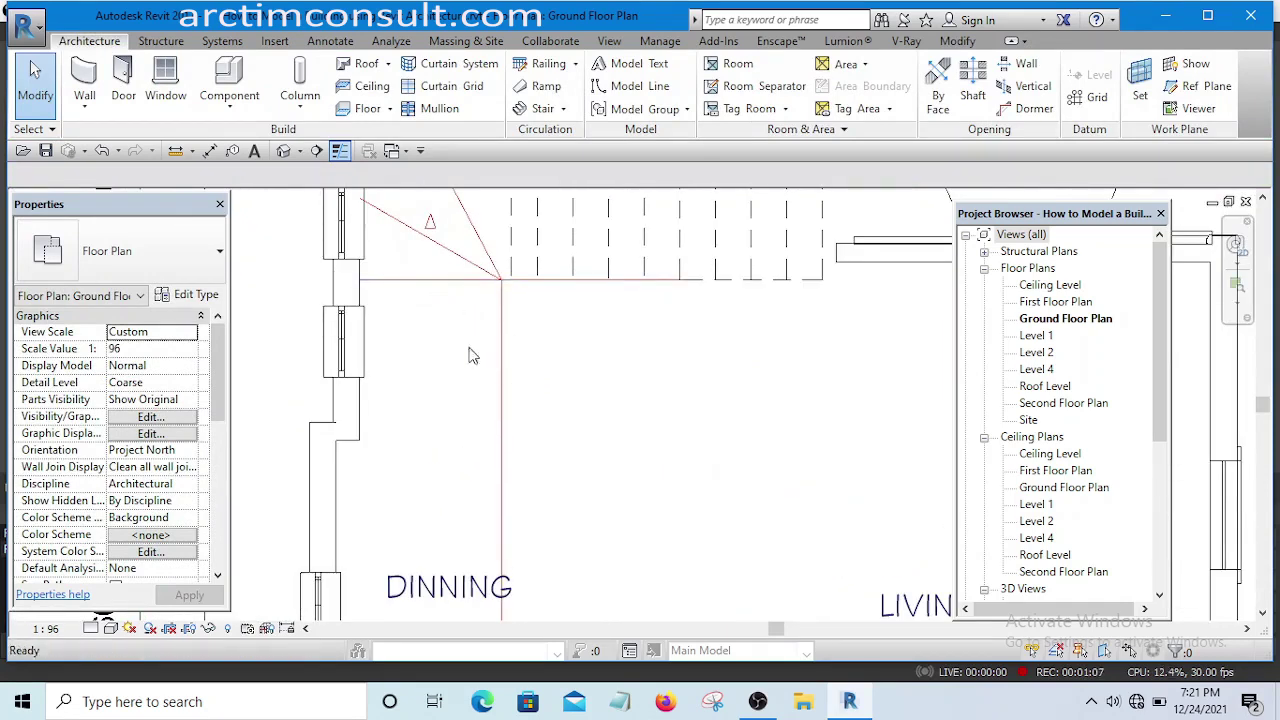
key("l")
left_click(501, 315)
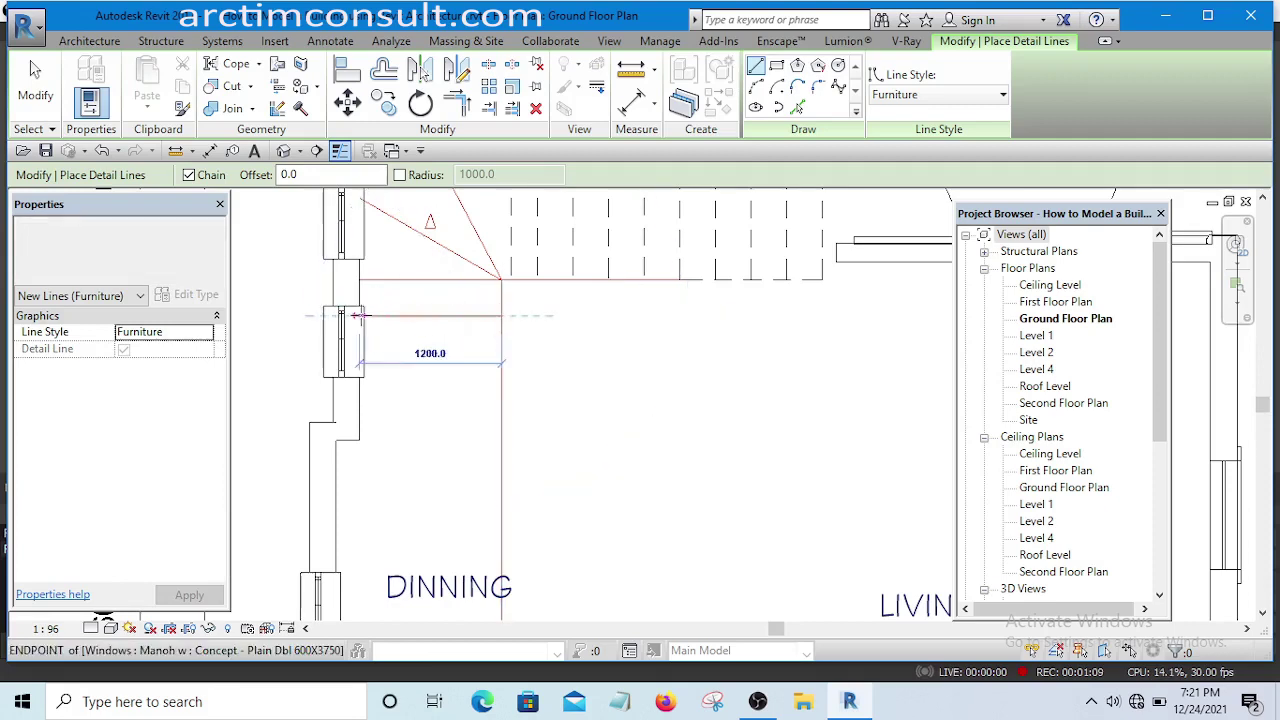
left_click(355, 315)
key("Escape")
key("Escape")
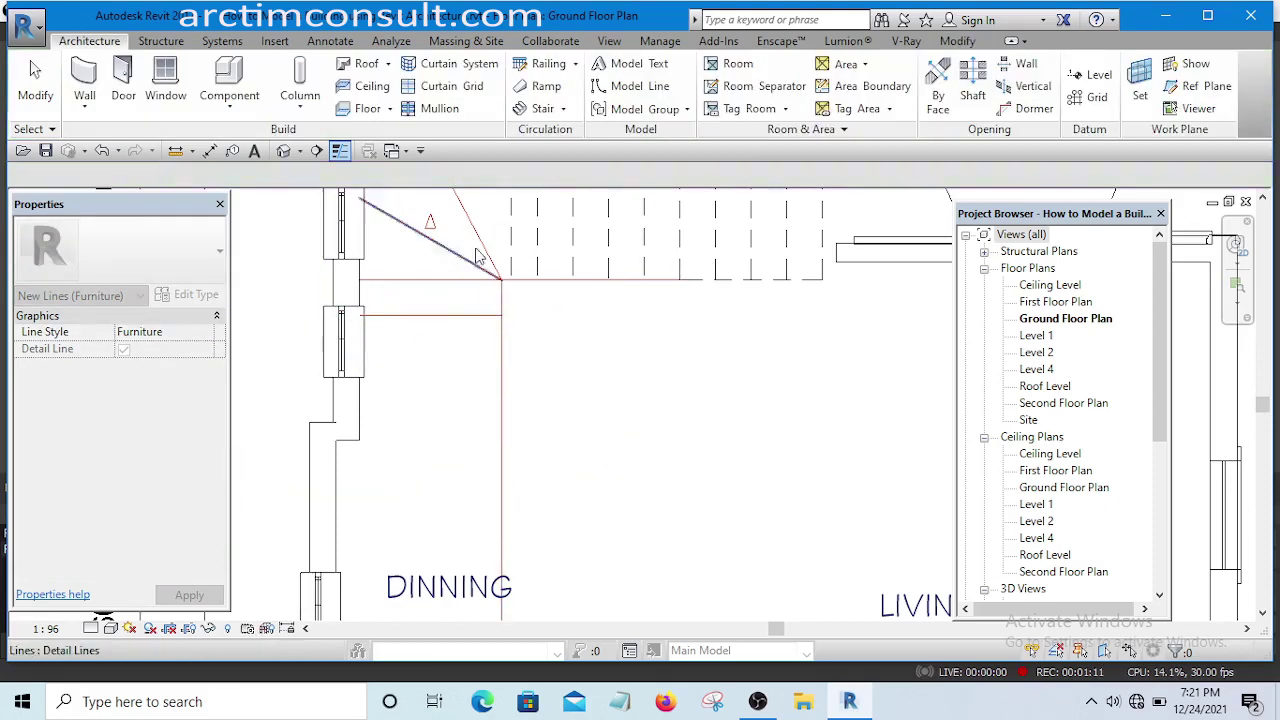
Check the 300 gap below the stair edge with an aligned dimension, then delete it
left_click(958, 42)
left_click(632, 100)
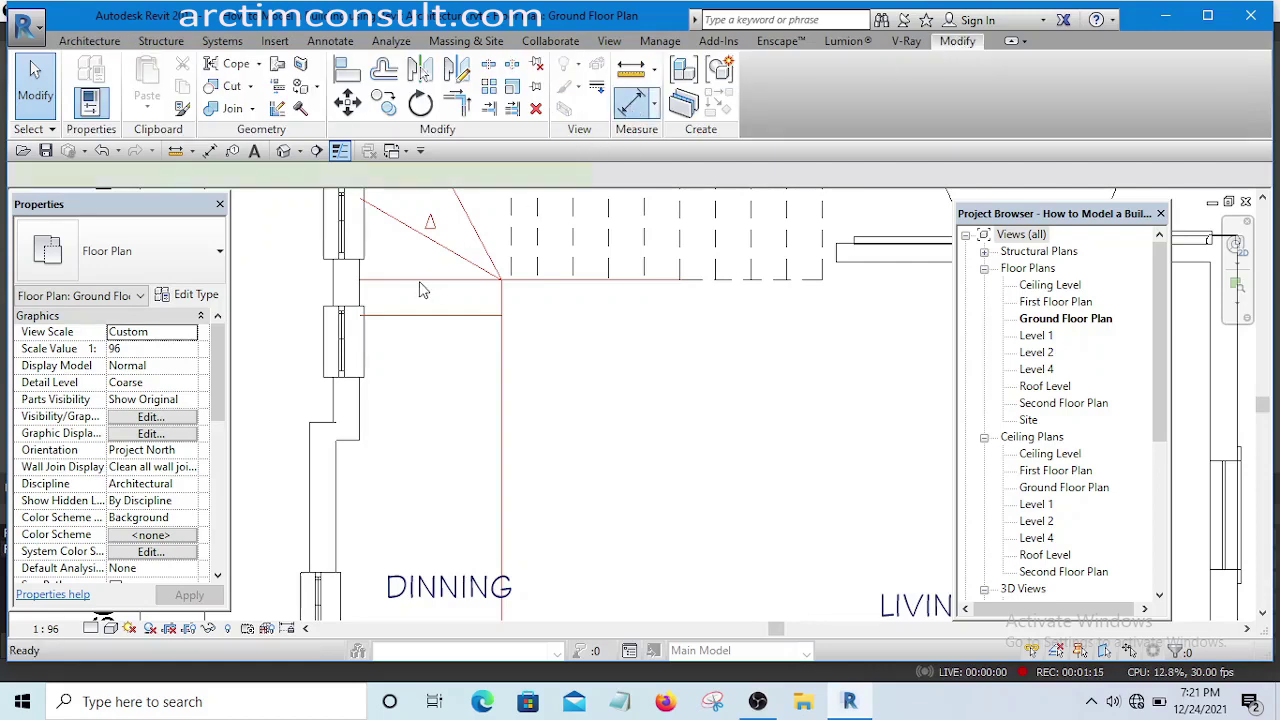
scroll(420, 285, "up", 2)
left_click(420, 345)
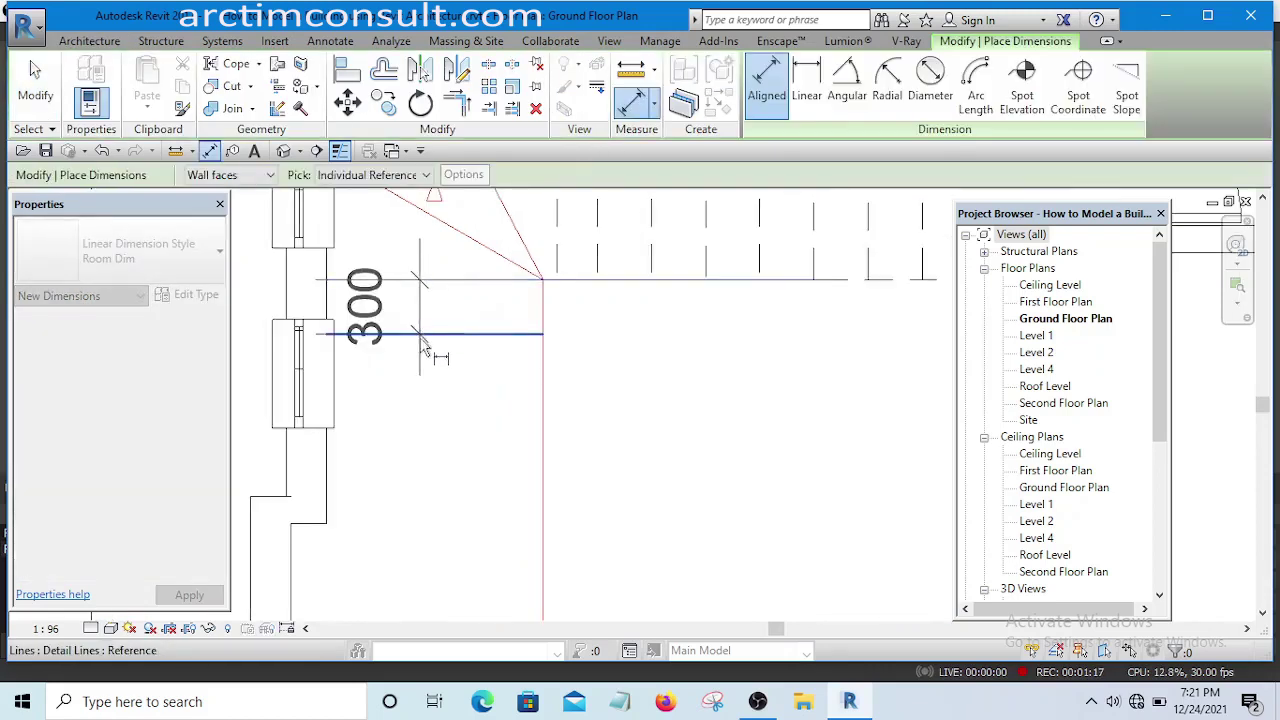
left_click(420, 372)
key("Escape")
left_click(420, 368)
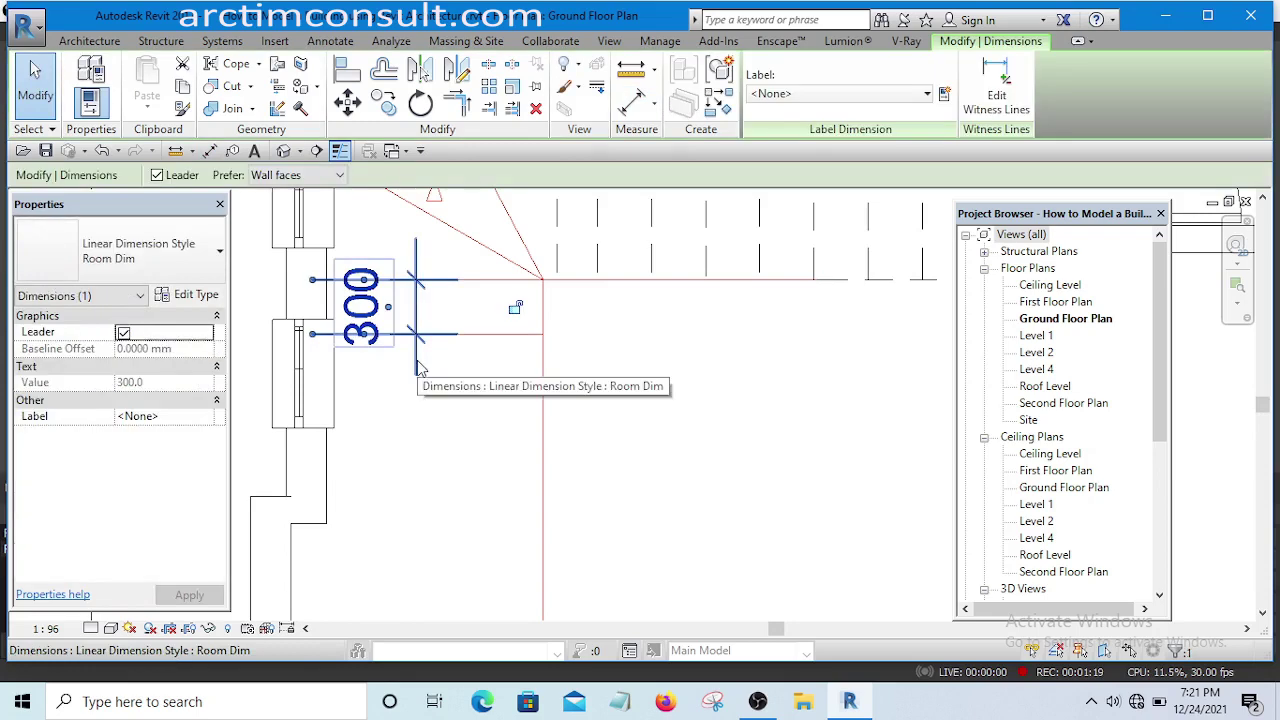
key("Delete")
scroll(598, 318, "down", 3)
middle_click_drag(586, 337, 506, 280)
scroll(506, 280, "up", 3)
left_click(505, 260)
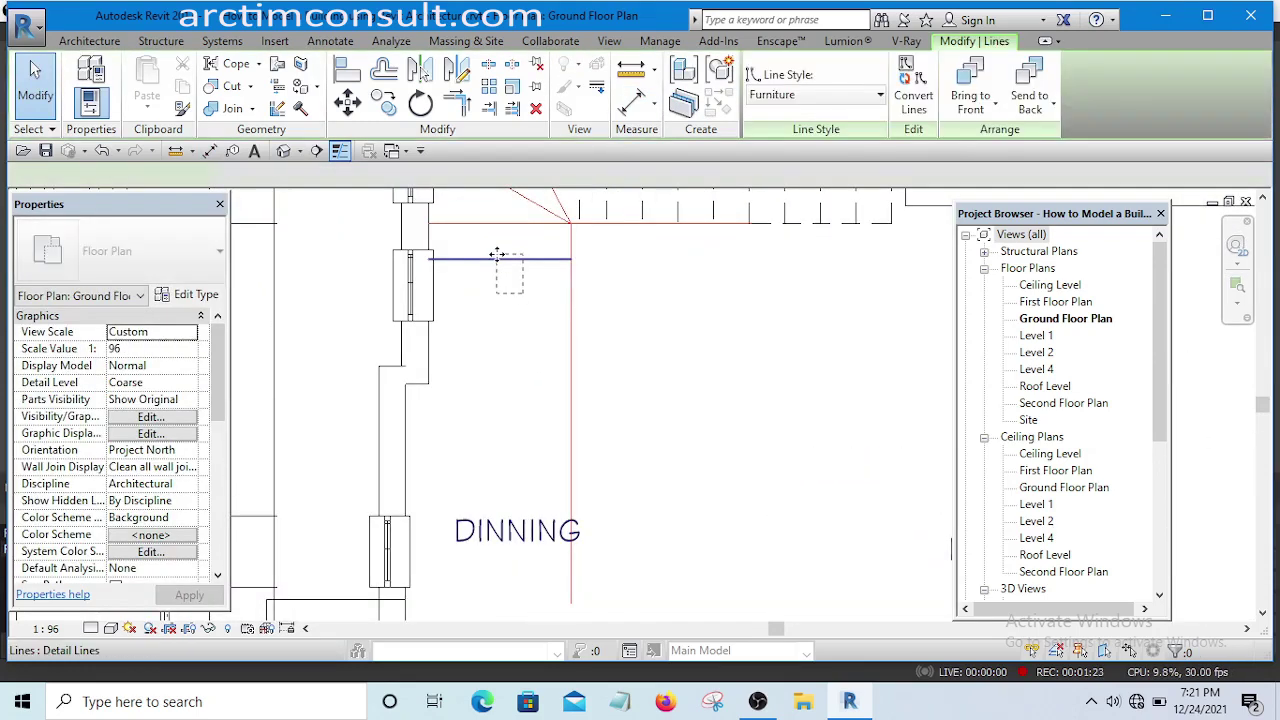
Array the horizontal line into 10 tread lines spaced 300 apart
left_click(491, 88)
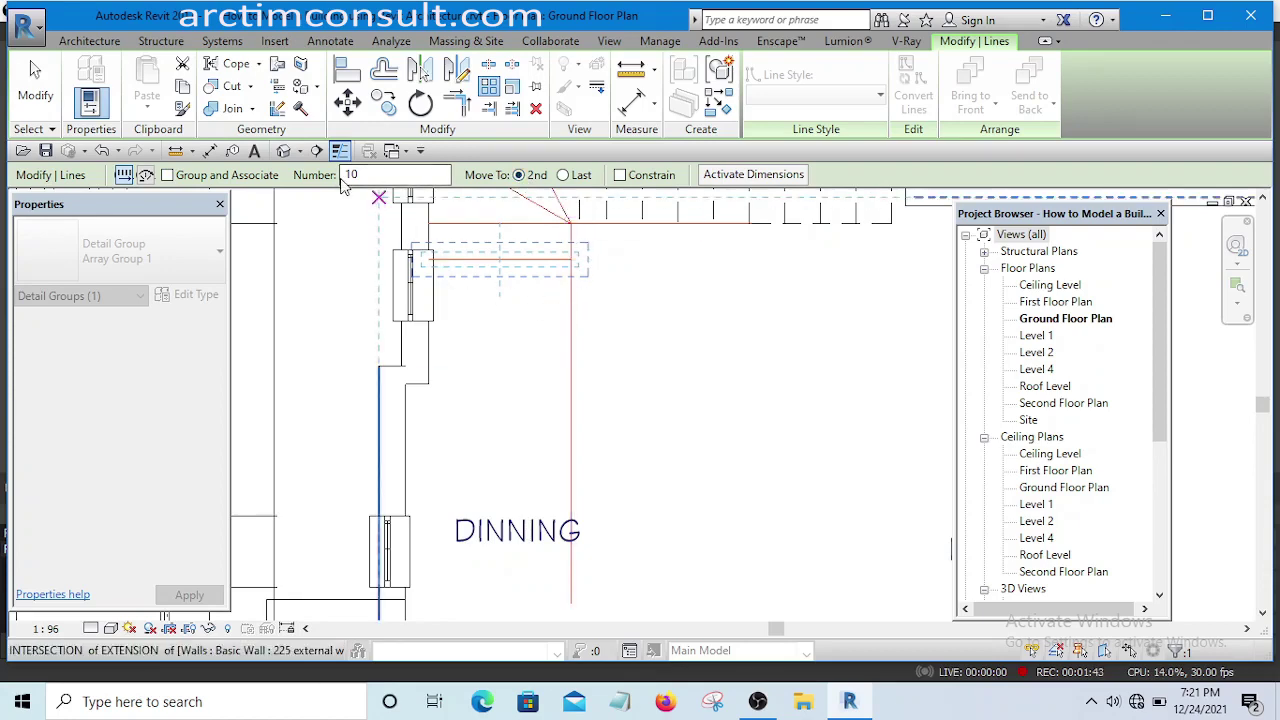
left_click(571, 263)
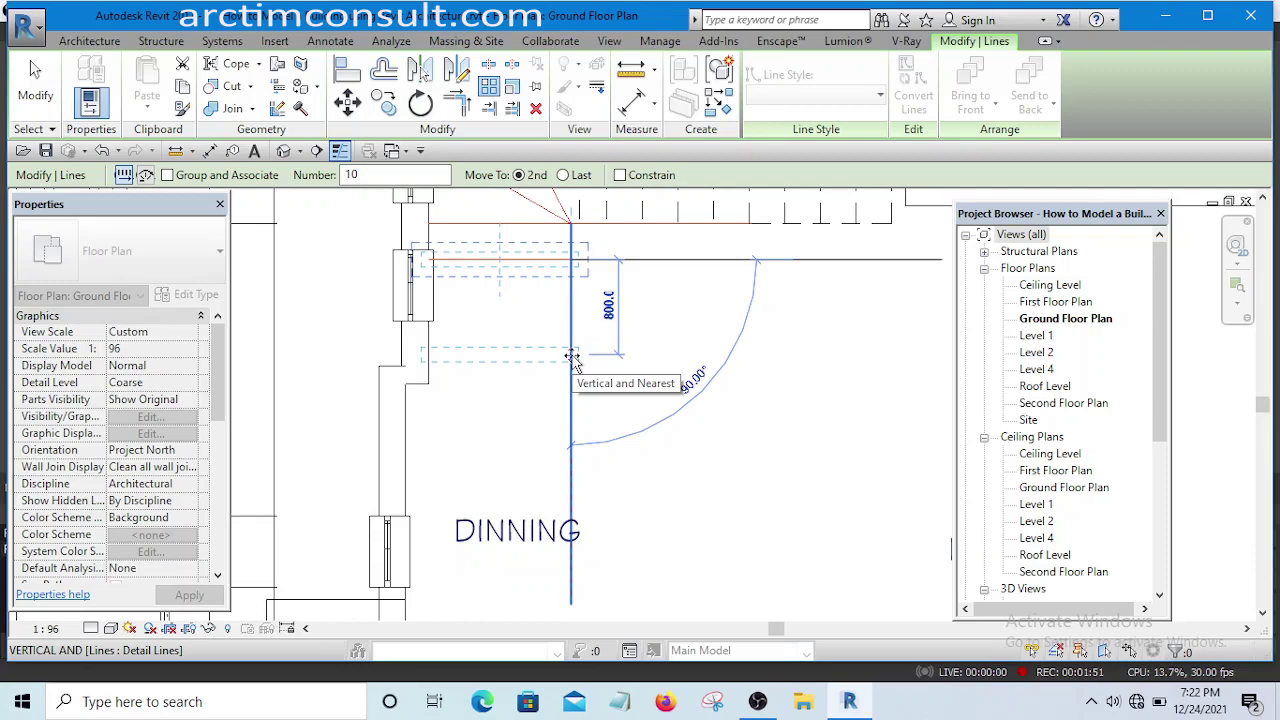
type("300")
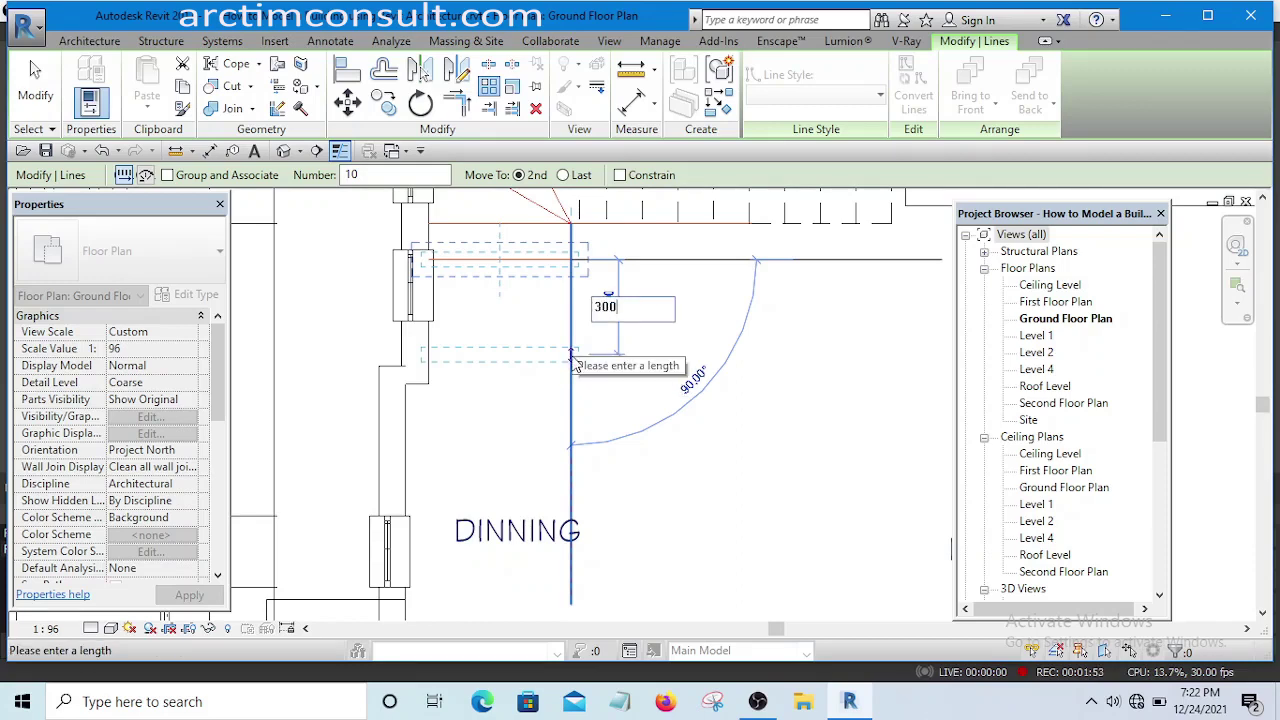
key("Return")
scroll(580, 400, "down", 2)
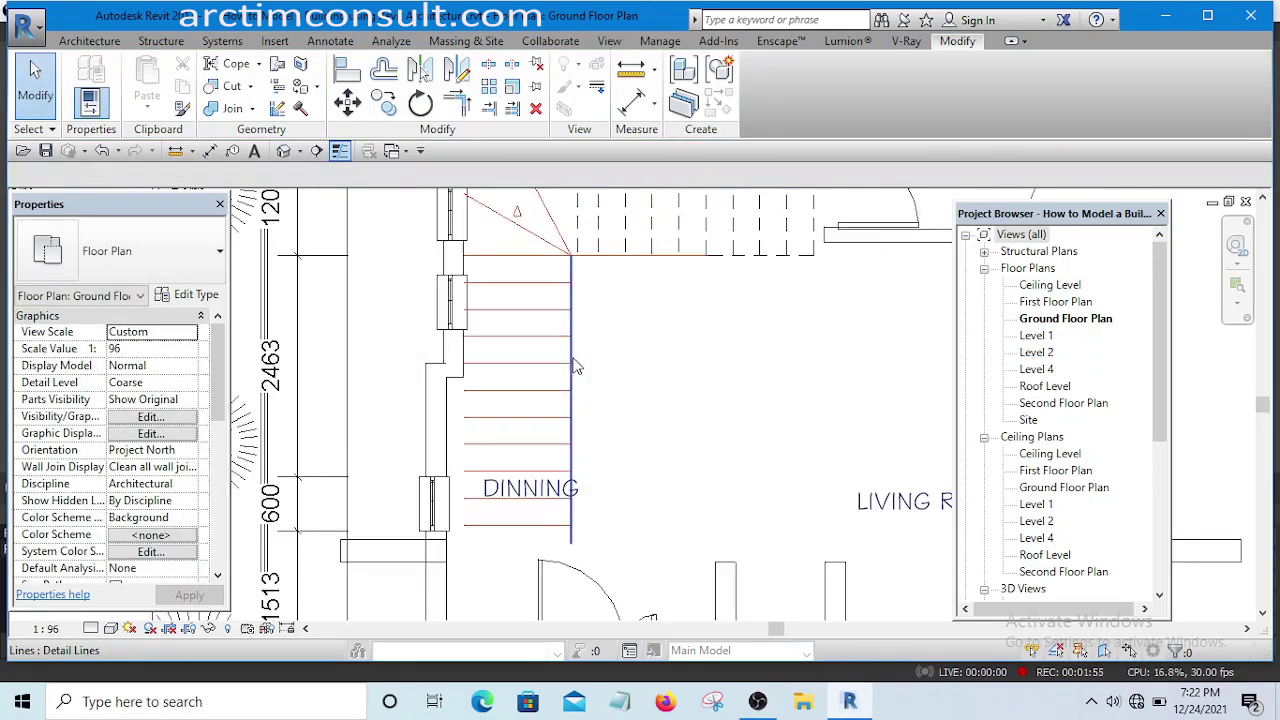
Extend the four lower-run tread lines leftward to the wall with Trim/Extend Single Element
scroll(596, 466, "up", 3)
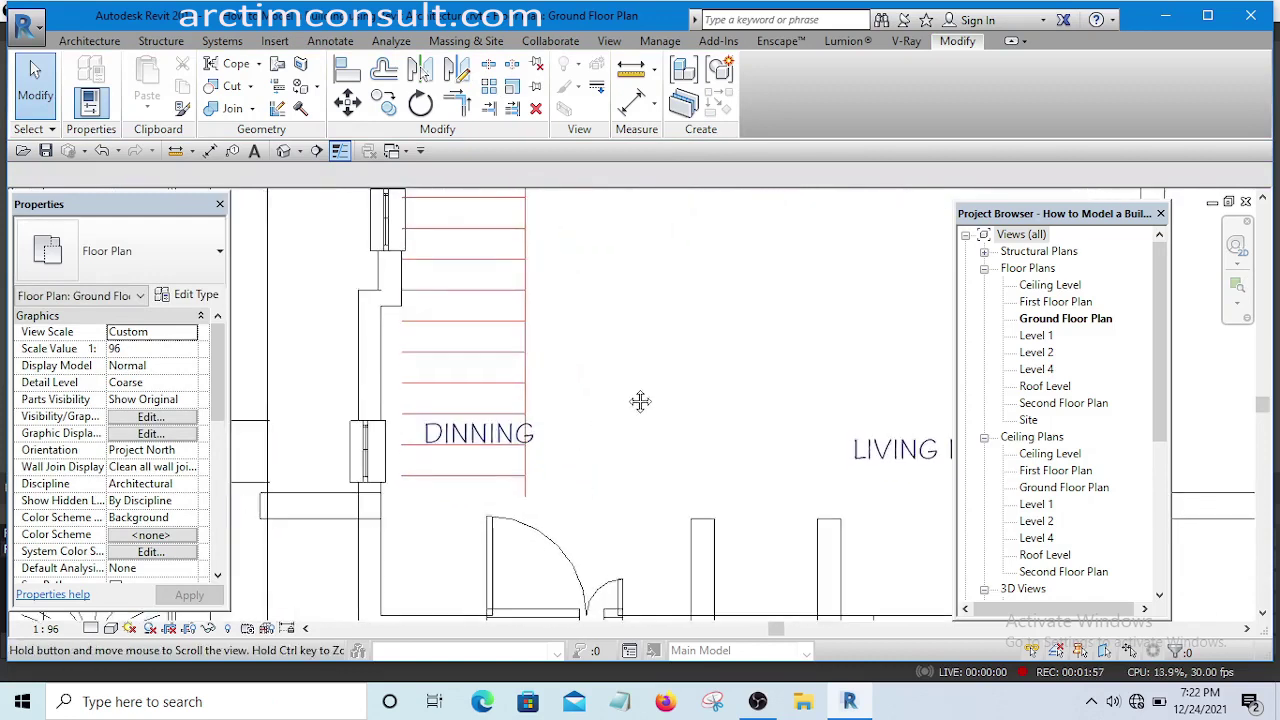
middle_click_drag(629, 408, 632, 432)
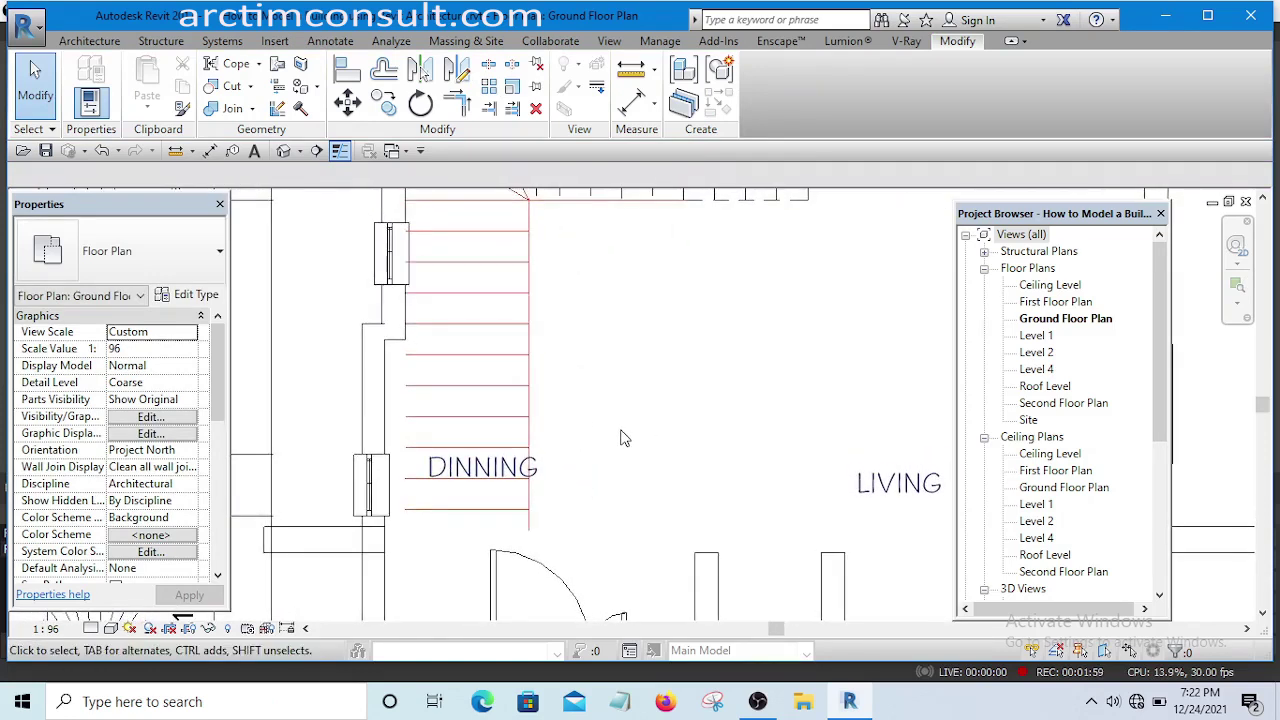
key("e")
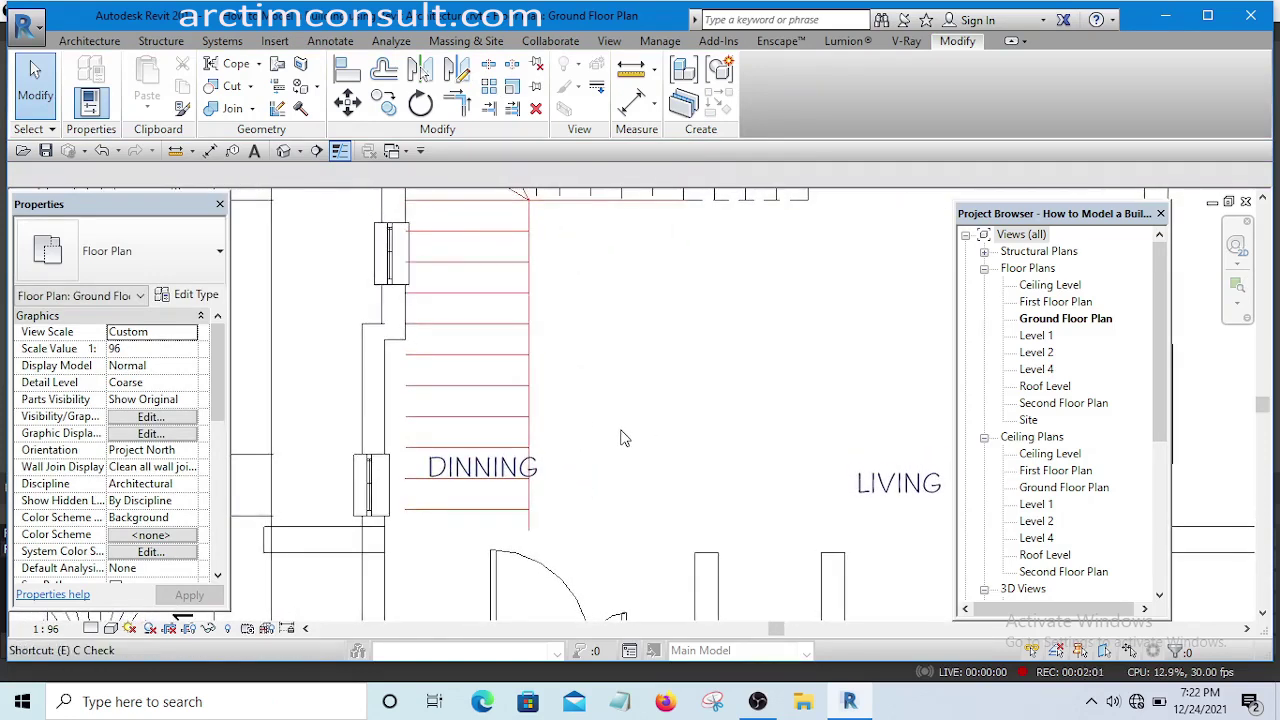
key("x")
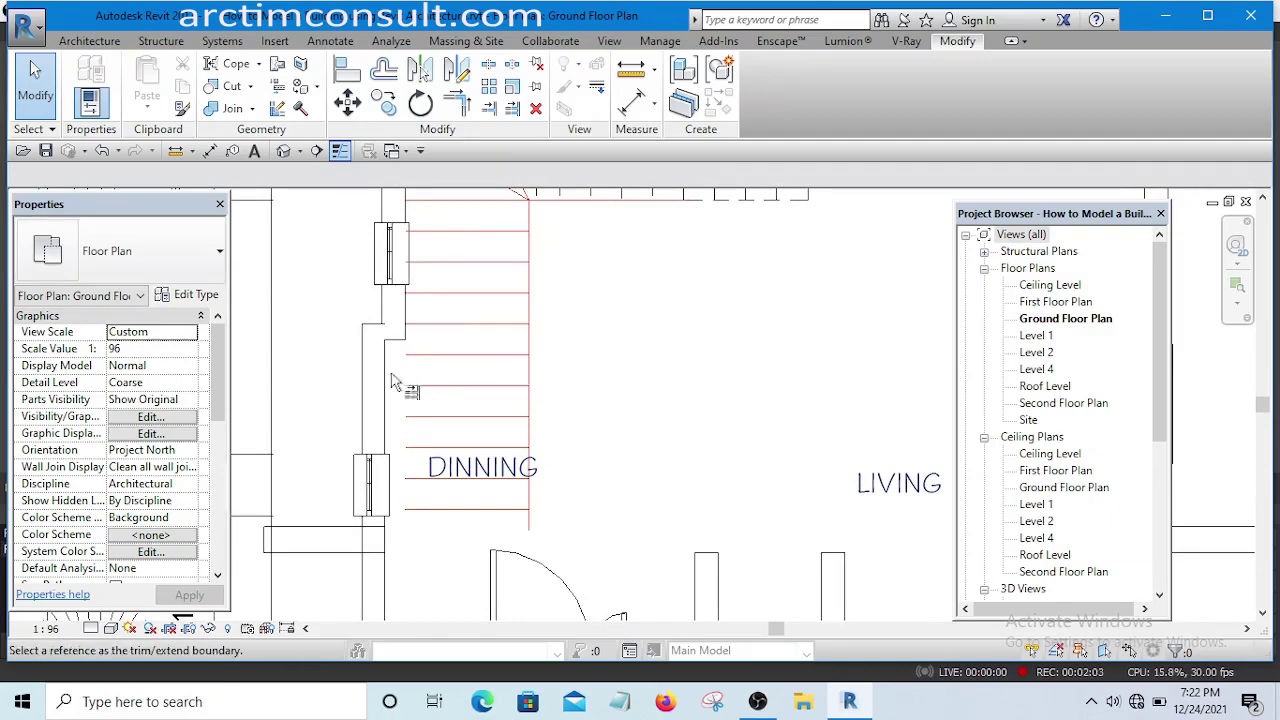
scroll(392, 395, "up", 1)
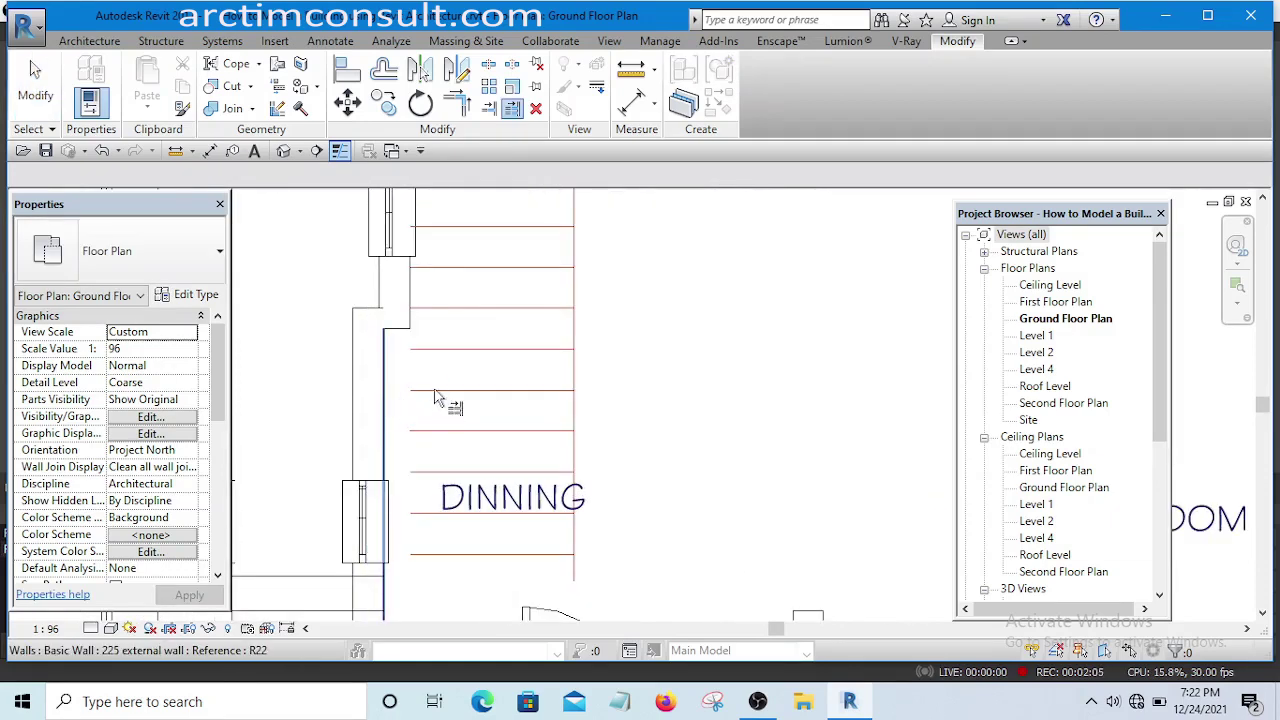
left_click(440, 391)
left_click(448, 350)
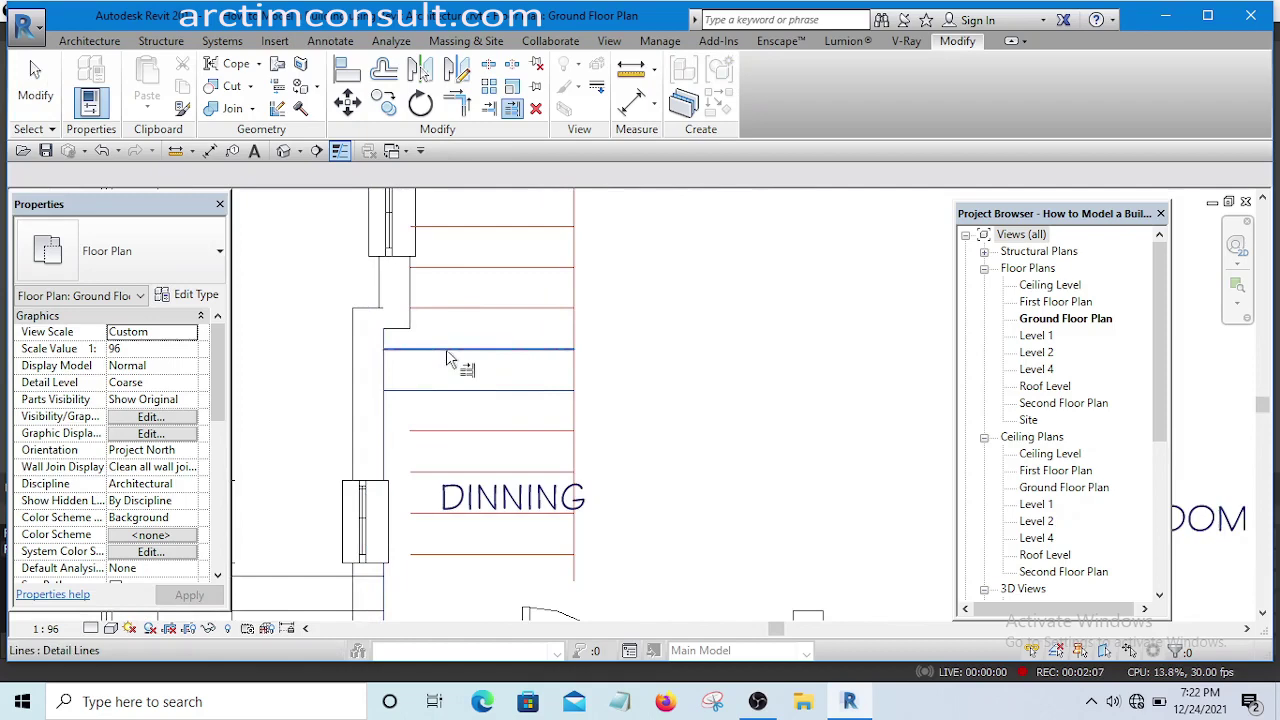
left_click(450, 431)
left_click(447, 472)
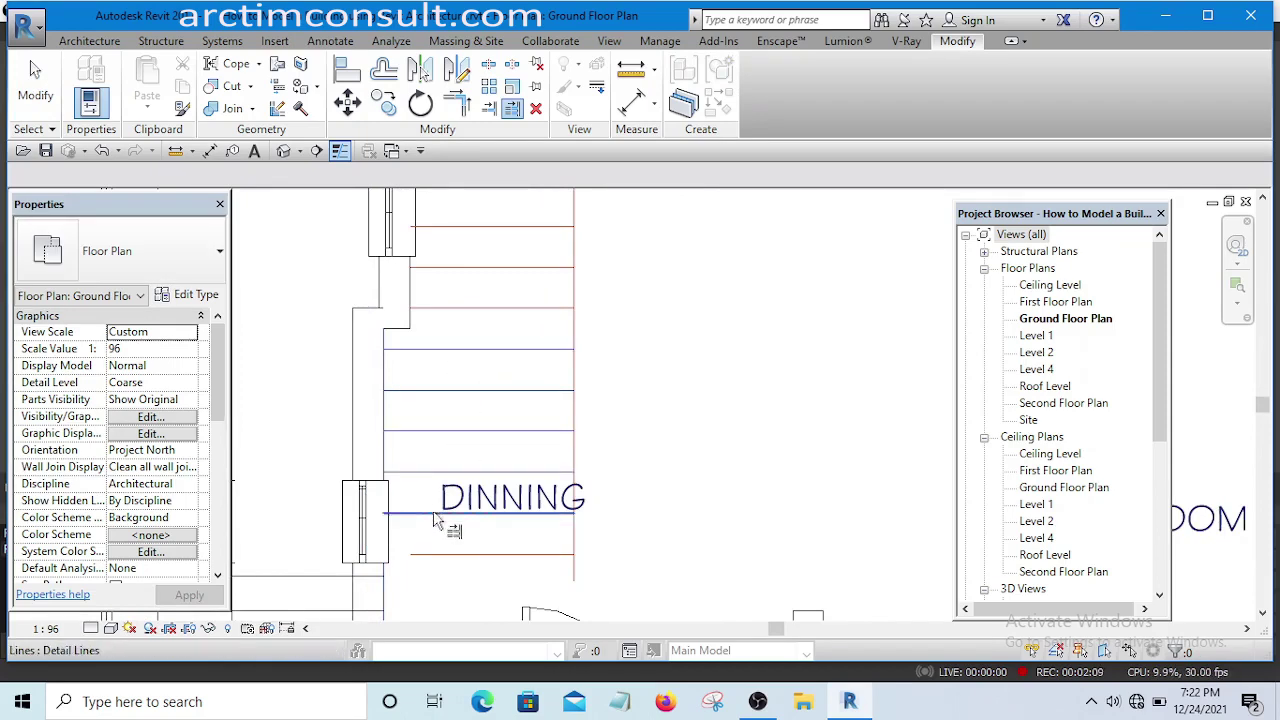
left_click(437, 516)
scroll(525, 487, "down", 1)
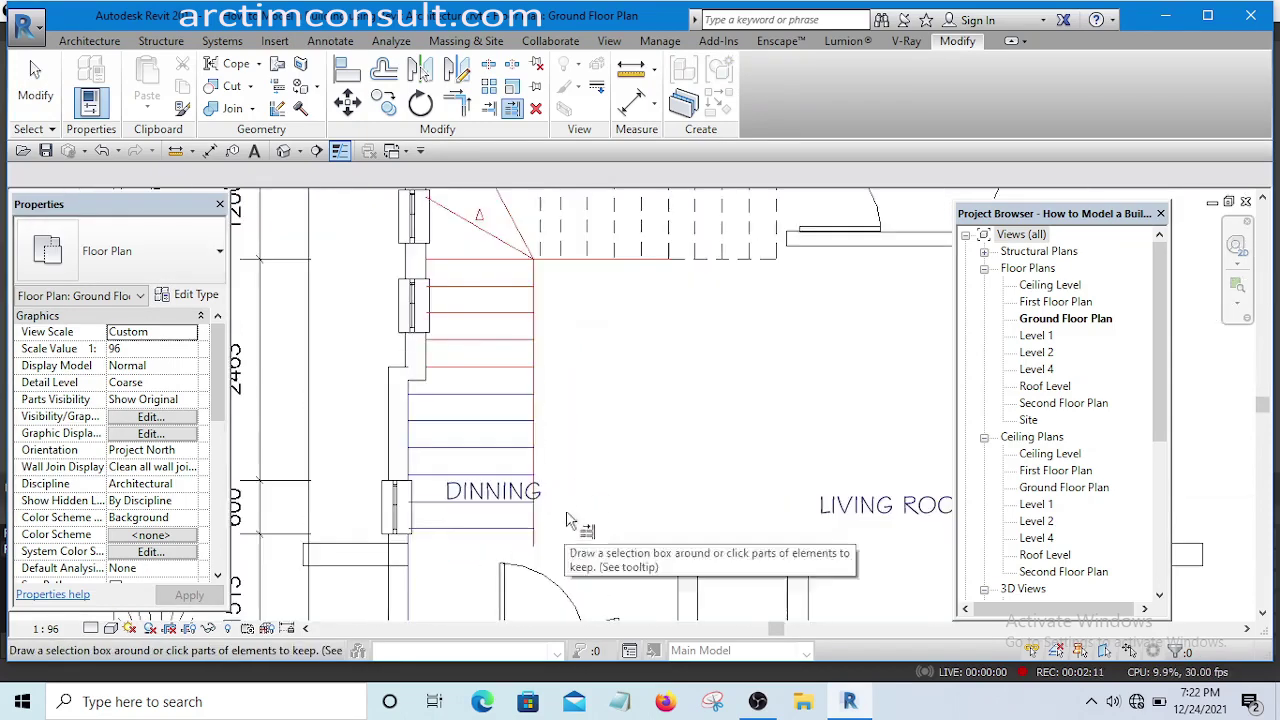
scroll(540, 525, "up", 1)
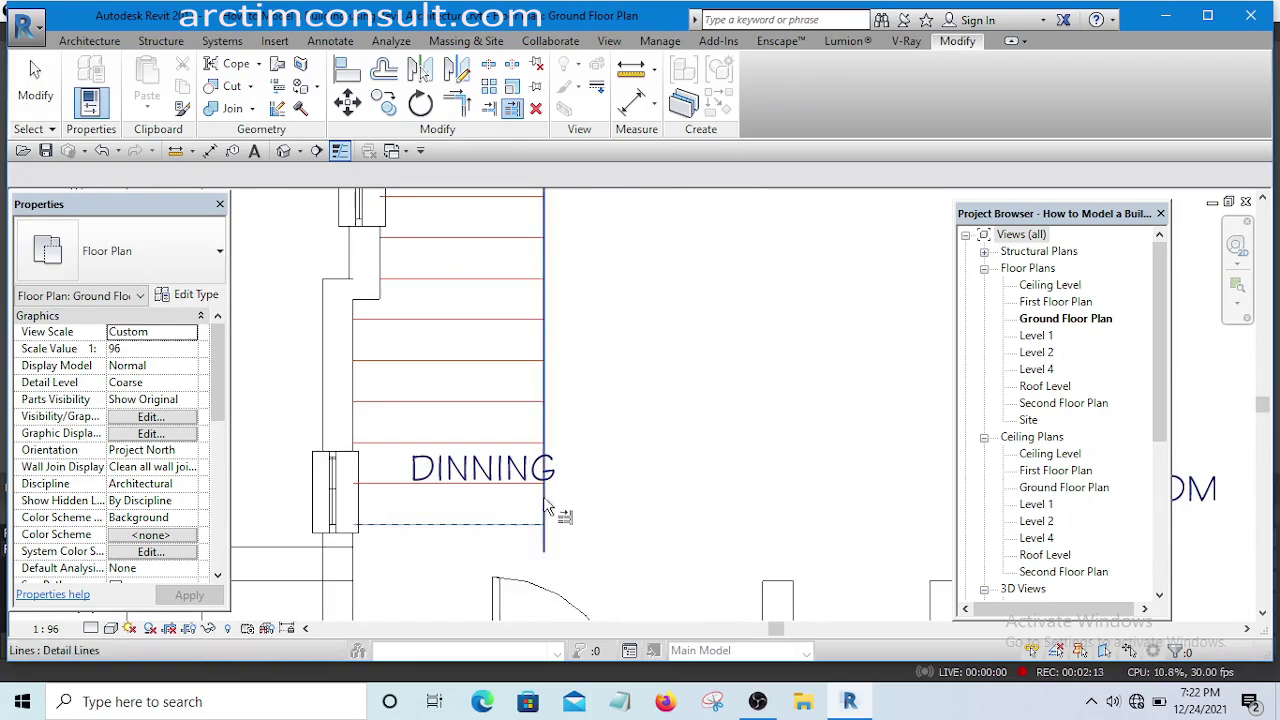
scroll(540, 520, "down", 3)
key("Escape")
middle_click_drag(545, 511, 586, 428)
scroll(583, 423, "up", 1)
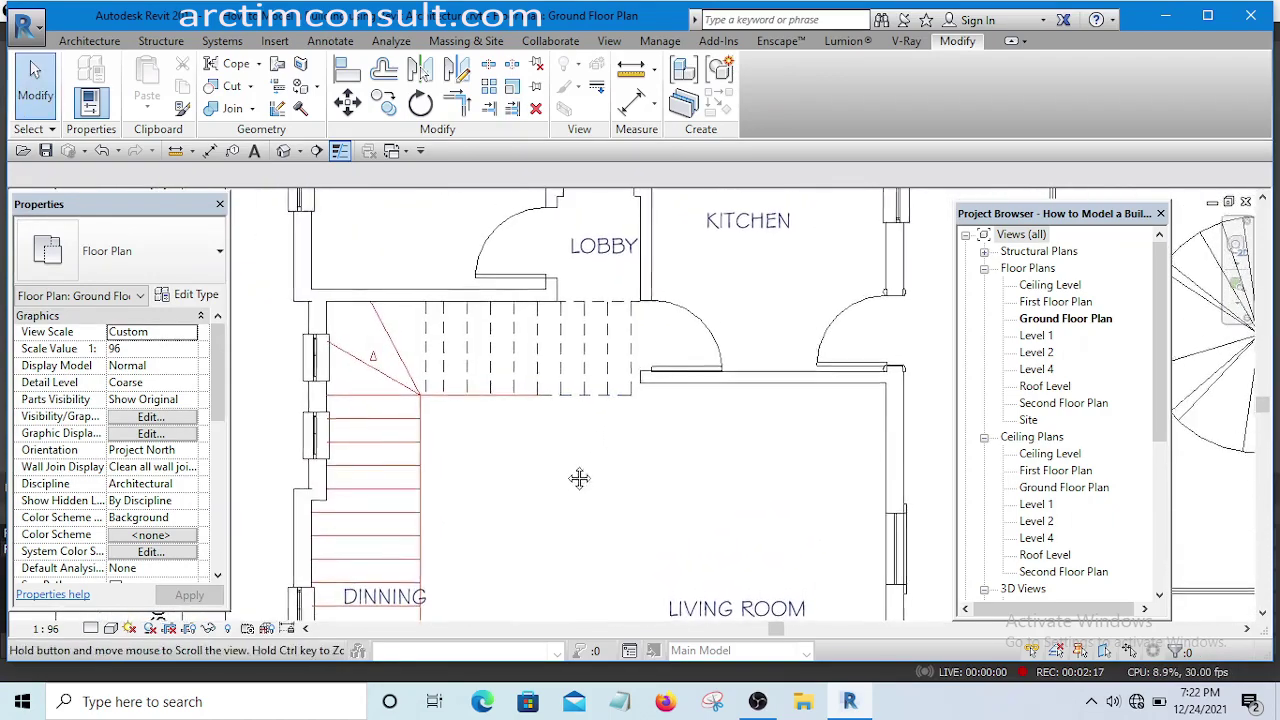
Drag the DINNING label right and down, clear of the stair's lower run
middle_click_drag(580, 477, 554, 386)
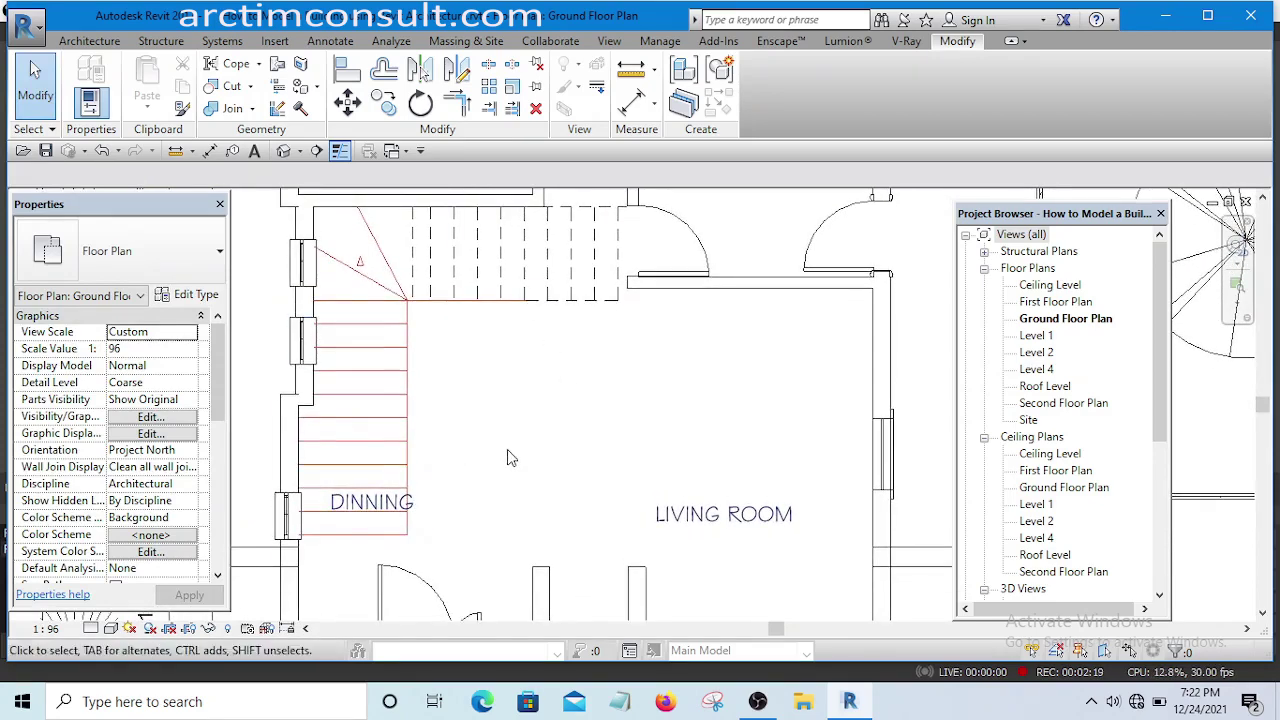
scroll(507, 449, "up", 2)
left_click_drag(478, 441, 683, 488)
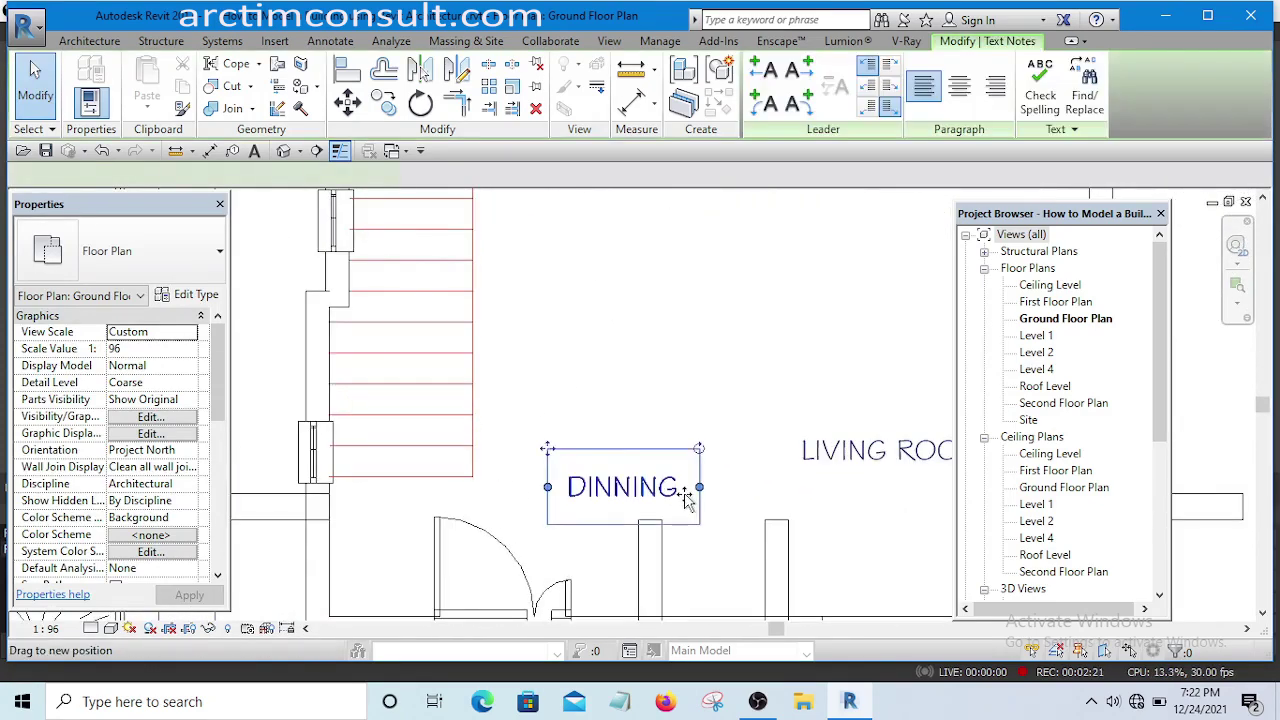
middle_click_drag(591, 352, 537, 490)
scroll(530, 470, "down", 3)
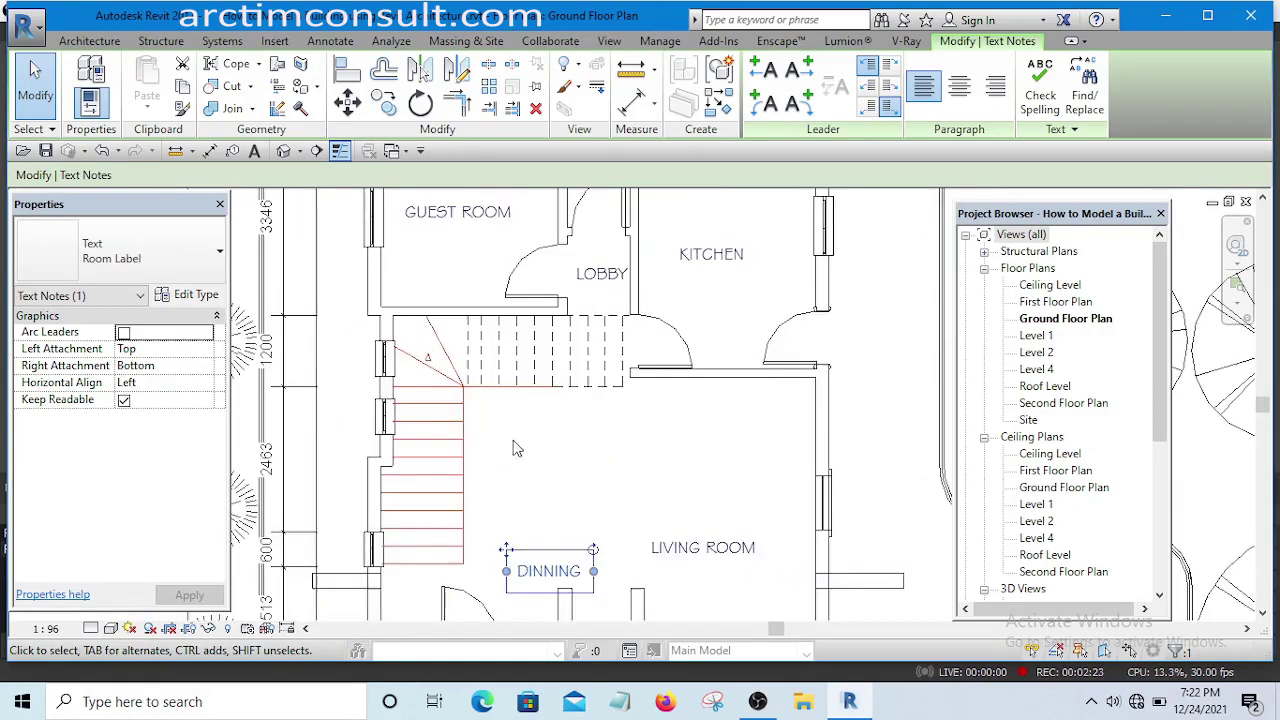
scroll(546, 375, "up", 4)
scroll(546, 375, "down", 3)
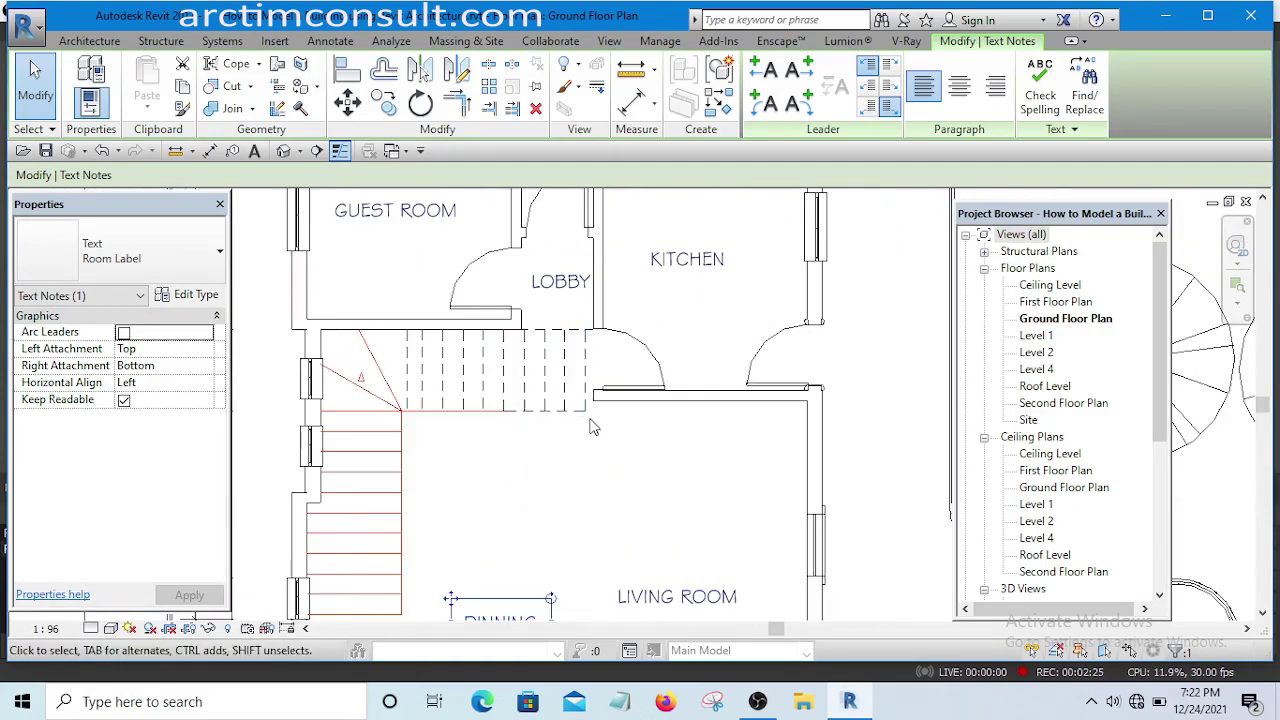
scroll(586, 357, "up", 6)
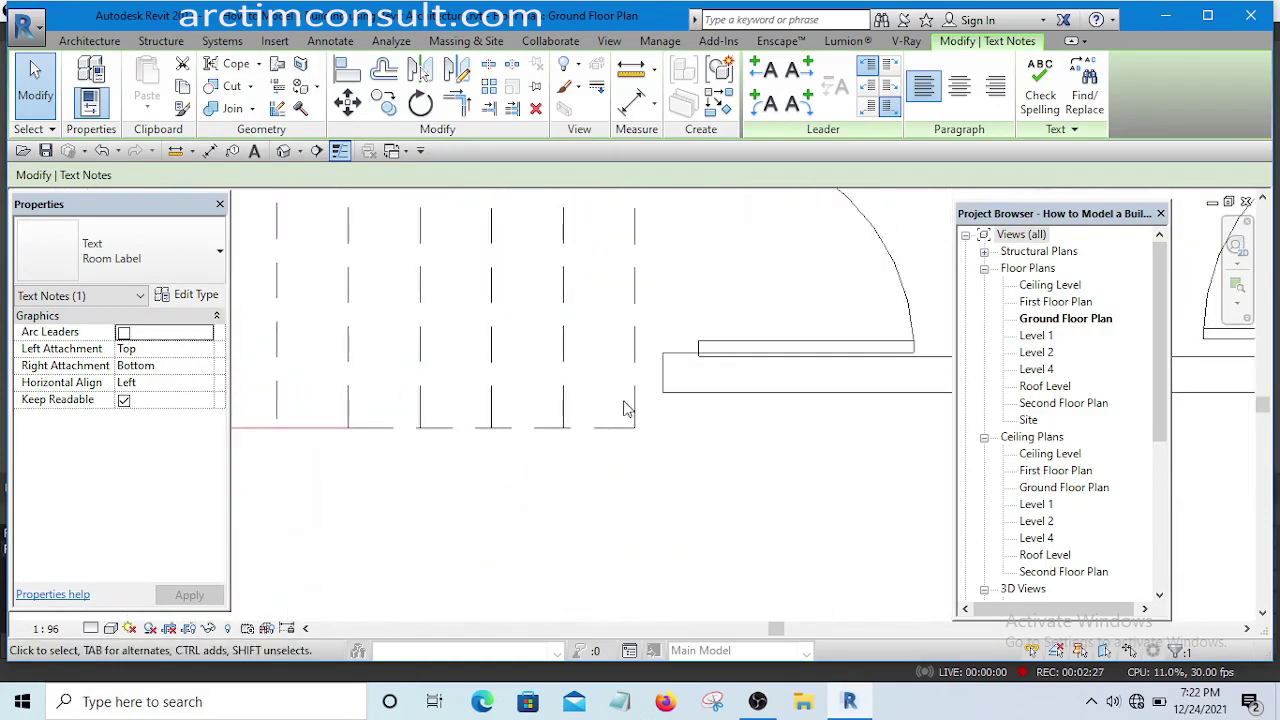
Select the four overhead stair lines and try Trim/Extend to Corner on them
left_click_drag(657, 402, 523, 407)
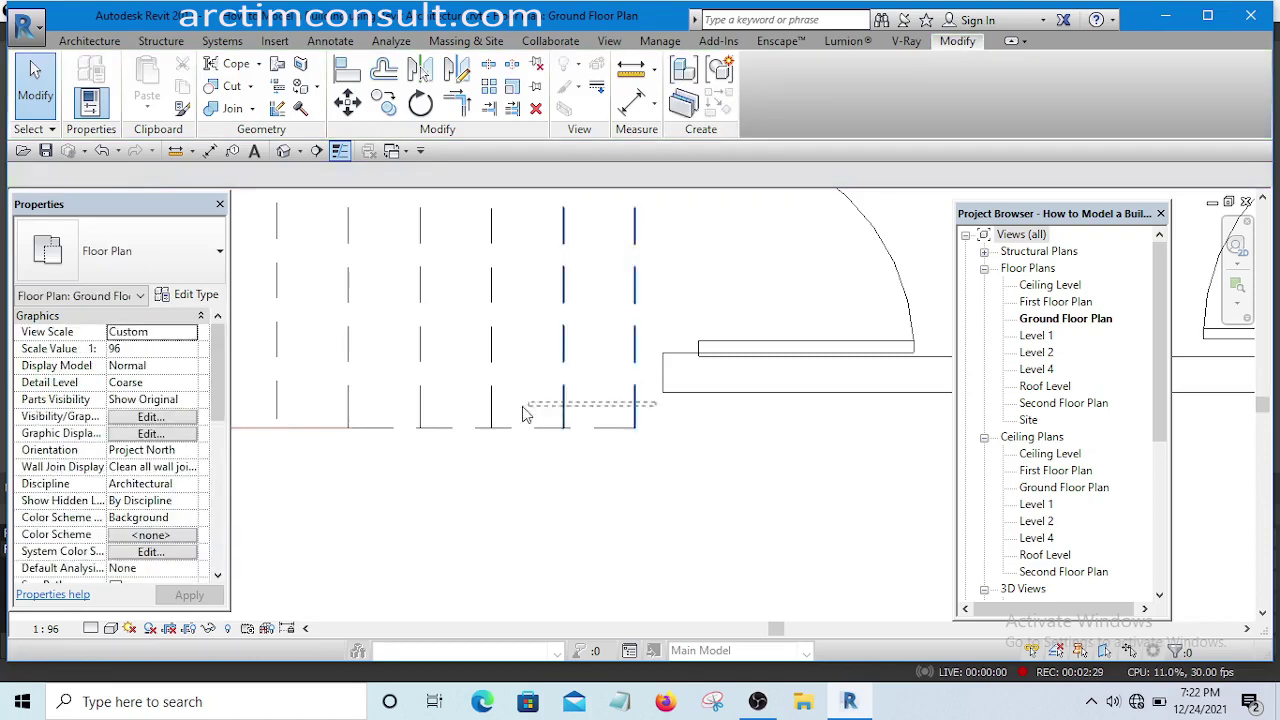
left_click_drag(410, 425, 410, 427)
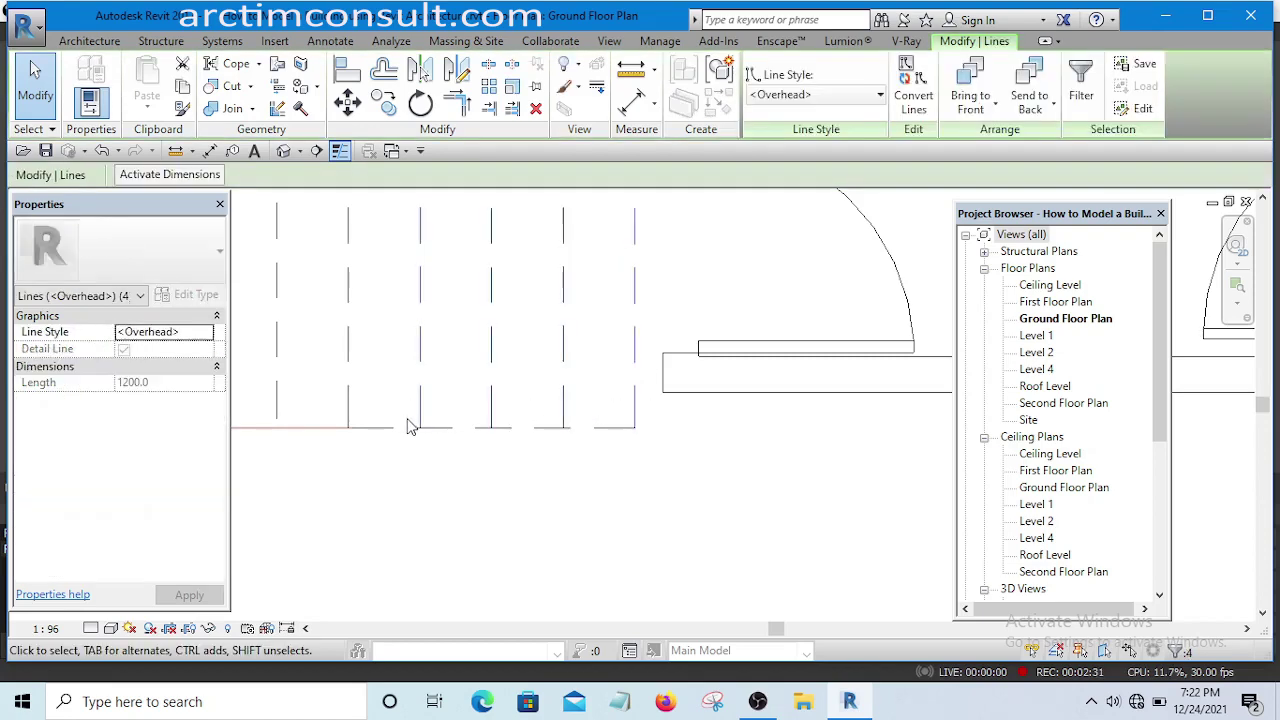
key("Escape")
scroll(508, 366, "down", 3)
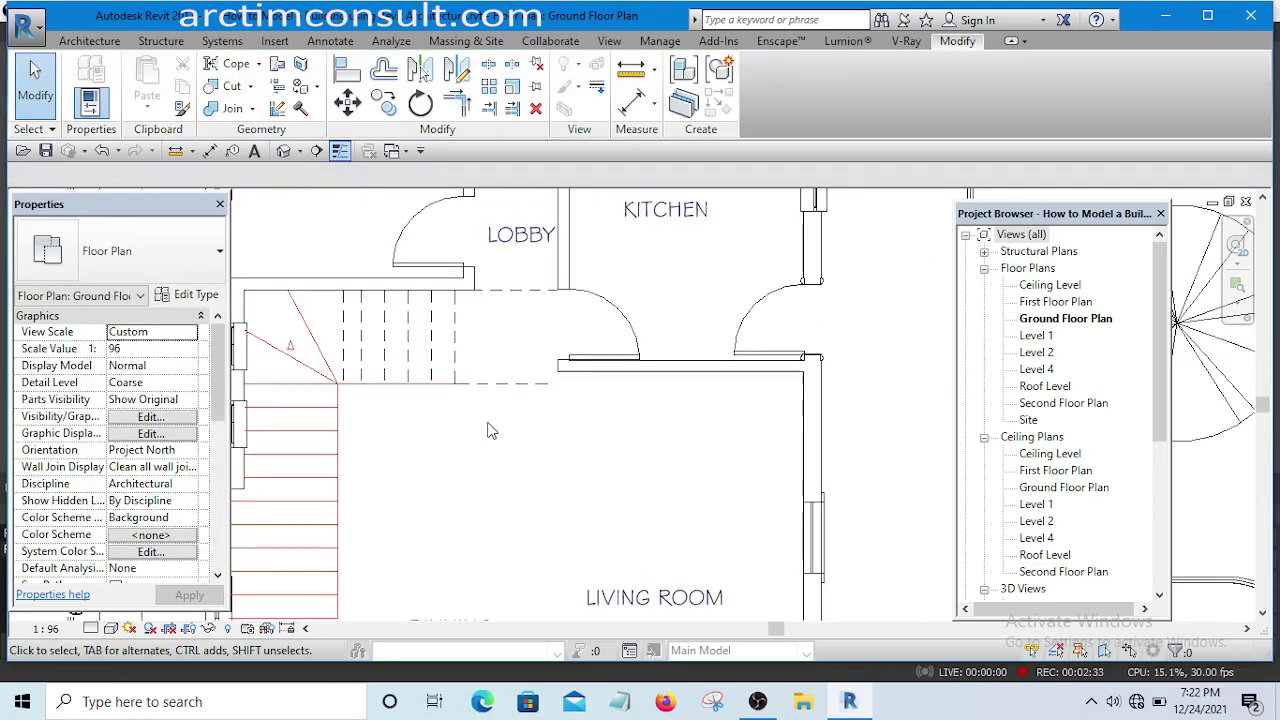
key("t")
key("r")
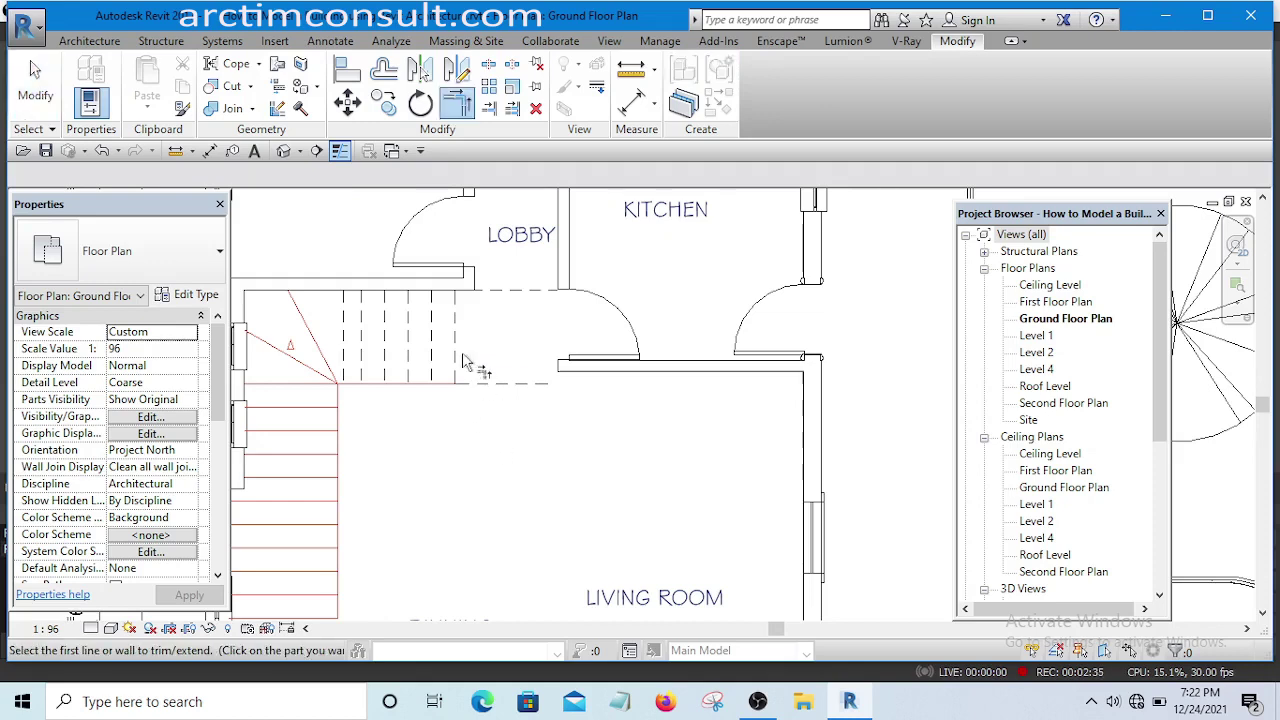
scroll(458, 349, "up", 1)
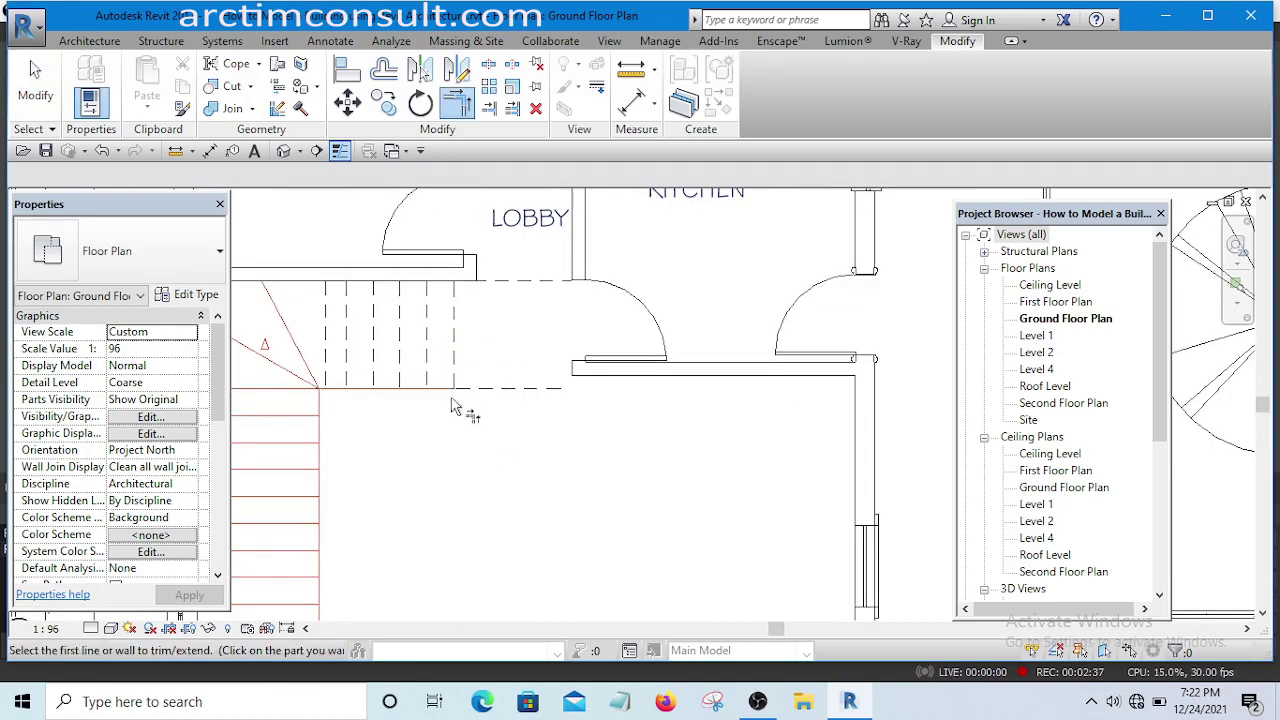
scroll(486, 394, "up", 1)
key("Escape")
Remove the stray dashed lines past the stair and under LOBBY
left_click(488, 393)
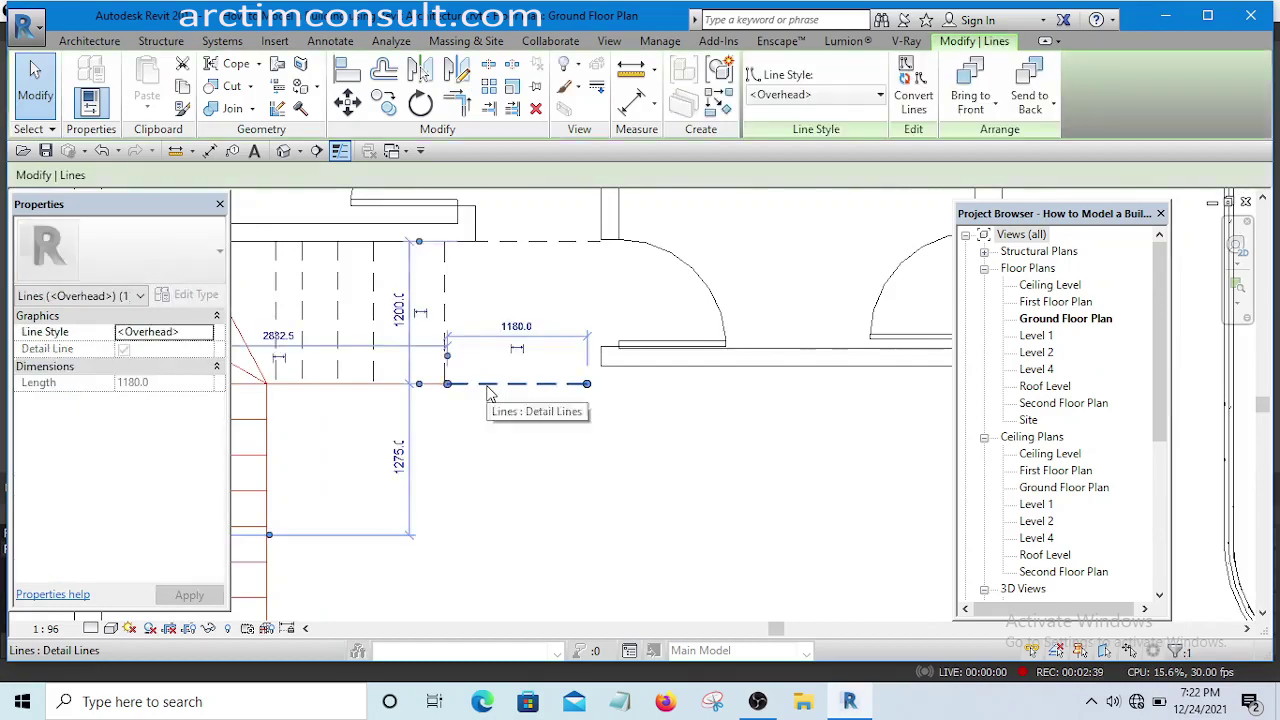
key("Escape")
scroll(517, 380, "down", 2)
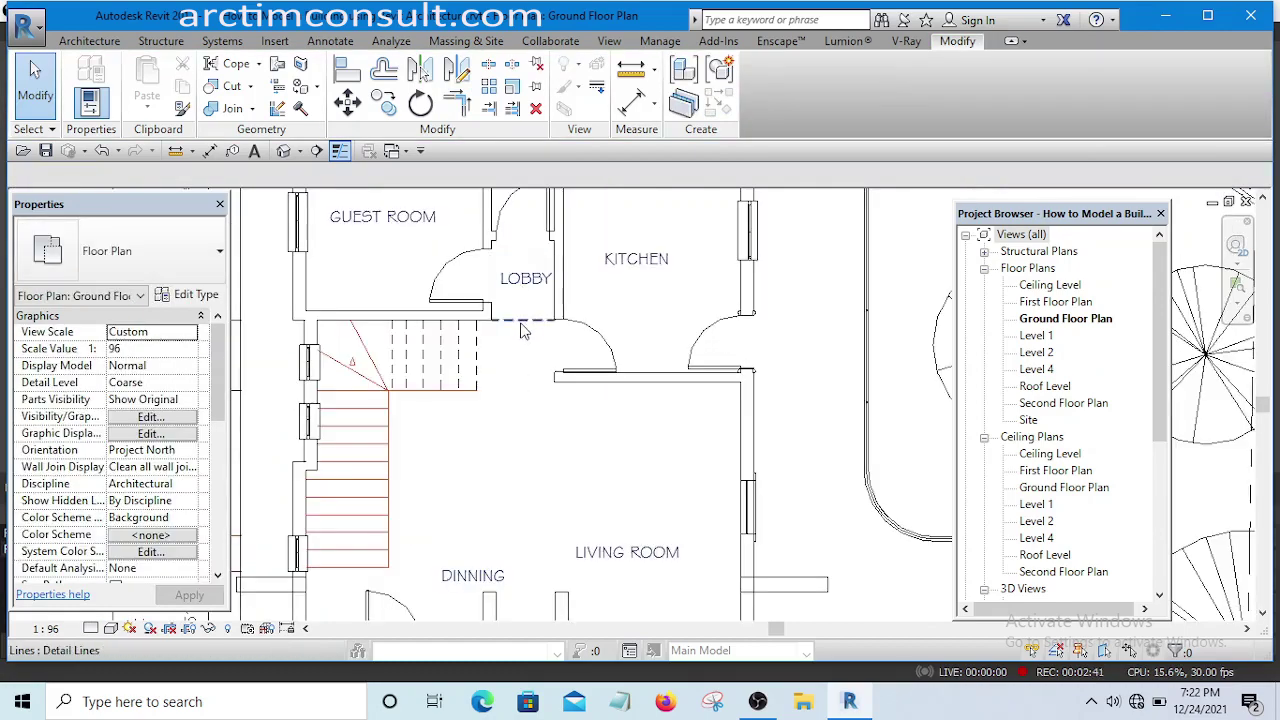
left_click(523, 318)
key("Escape")
scroll(491, 449, "down", 1)
scroll(491, 449, "up", 2)
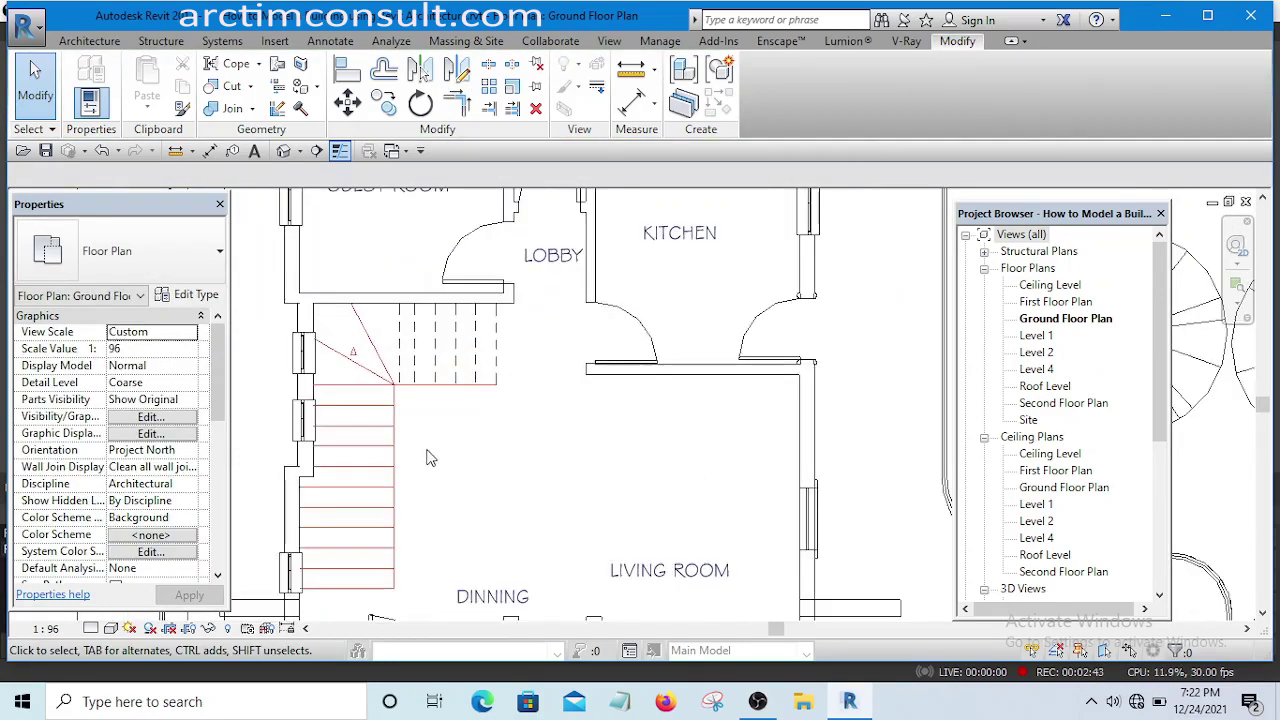
middle_click_drag(429, 457, 532, 455)
scroll(532, 455, "down", 2)
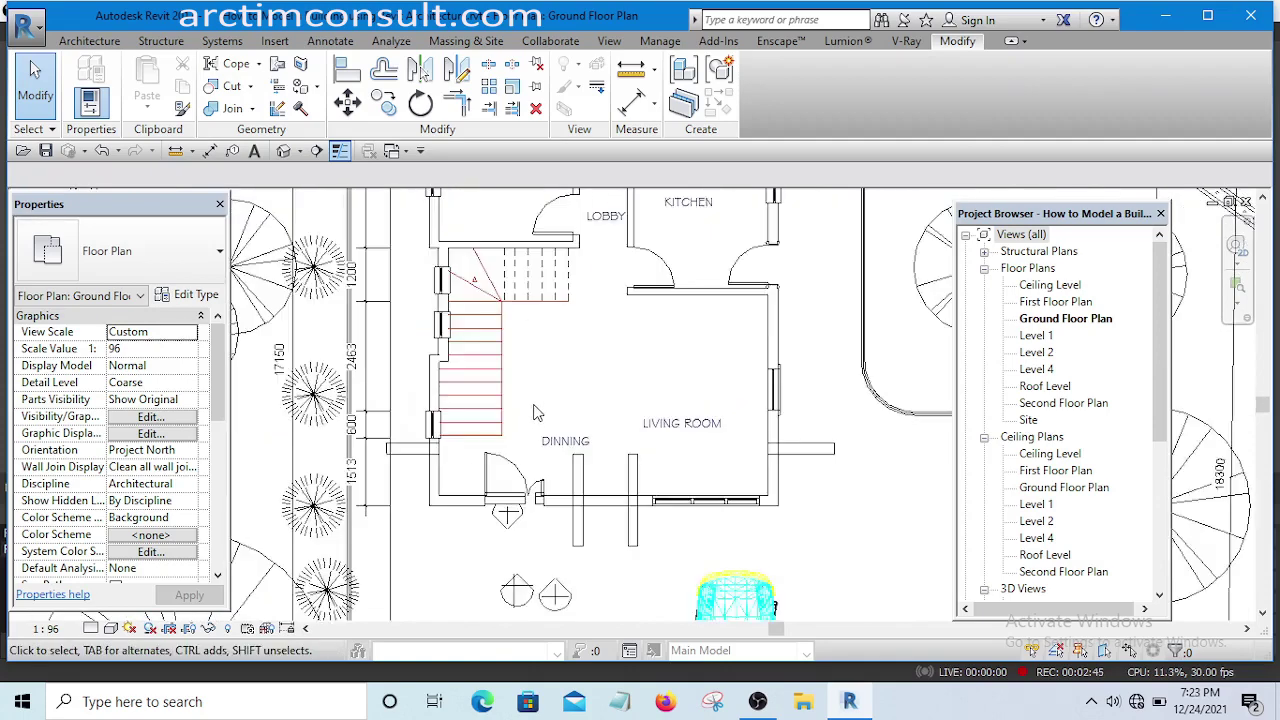
scroll(603, 414, "up", 2)
Move the door under KITCHEN up into the kitchen and shift the kitchen's bottom wall upward
middle_click_drag(707, 402, 684, 475)
scroll(684, 475, "down", 1)
left_click_drag(594, 422, 688, 364)
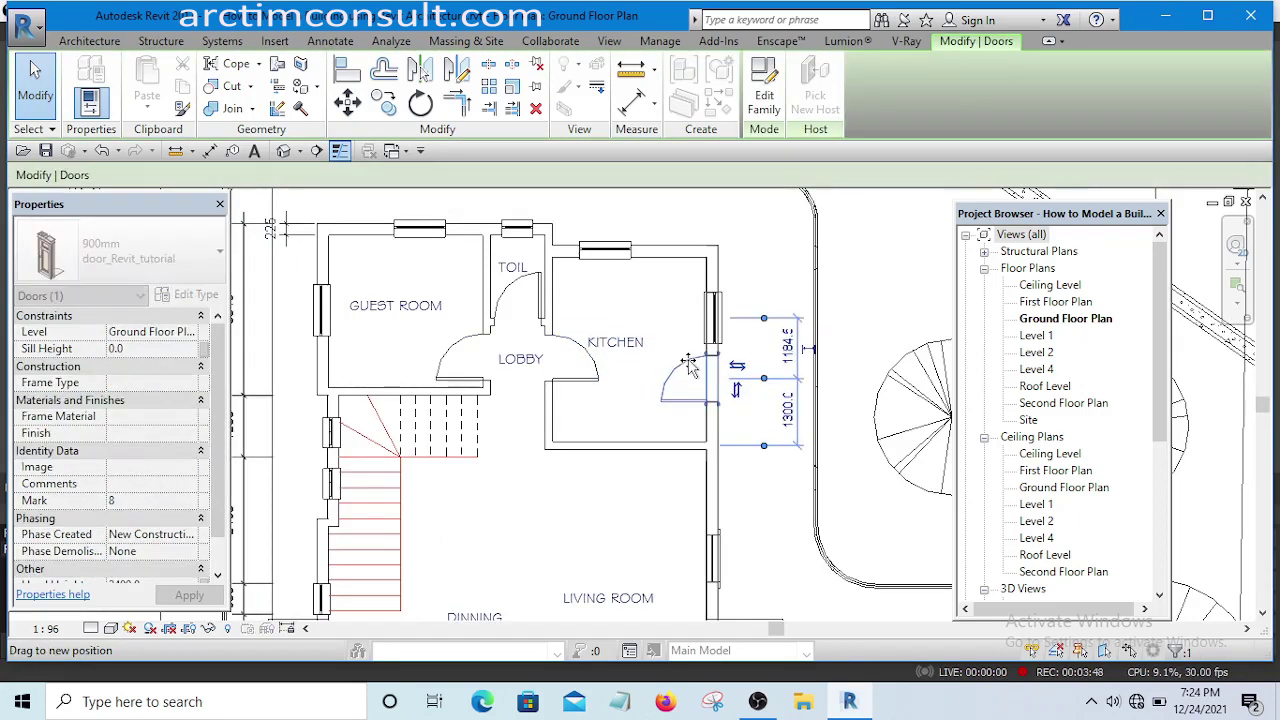
left_click_drag(636, 441, 637, 395)
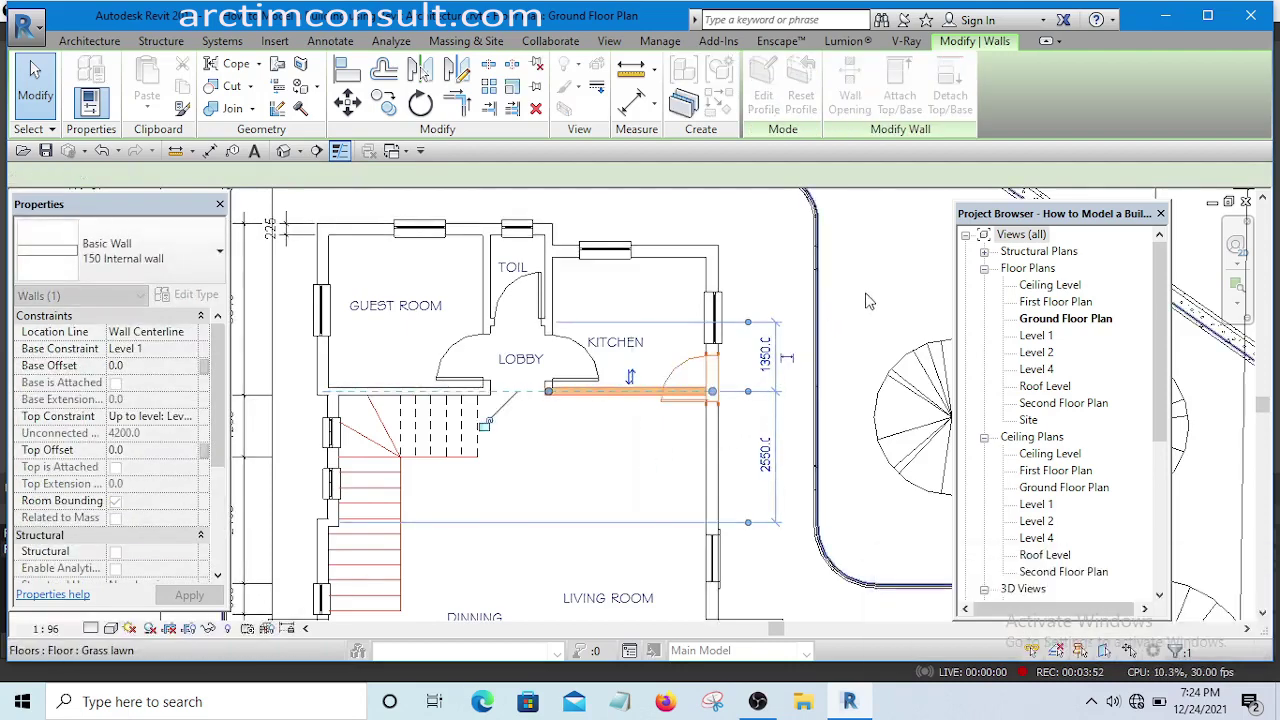
left_click(690, 346)
scroll(690, 346, "up", 1)
scroll(690, 346, "up", 1)
key("Escape")
Slide the right-wall door and the 1500 × 1000 kitchen window upward along the wall
left_click(721, 308)
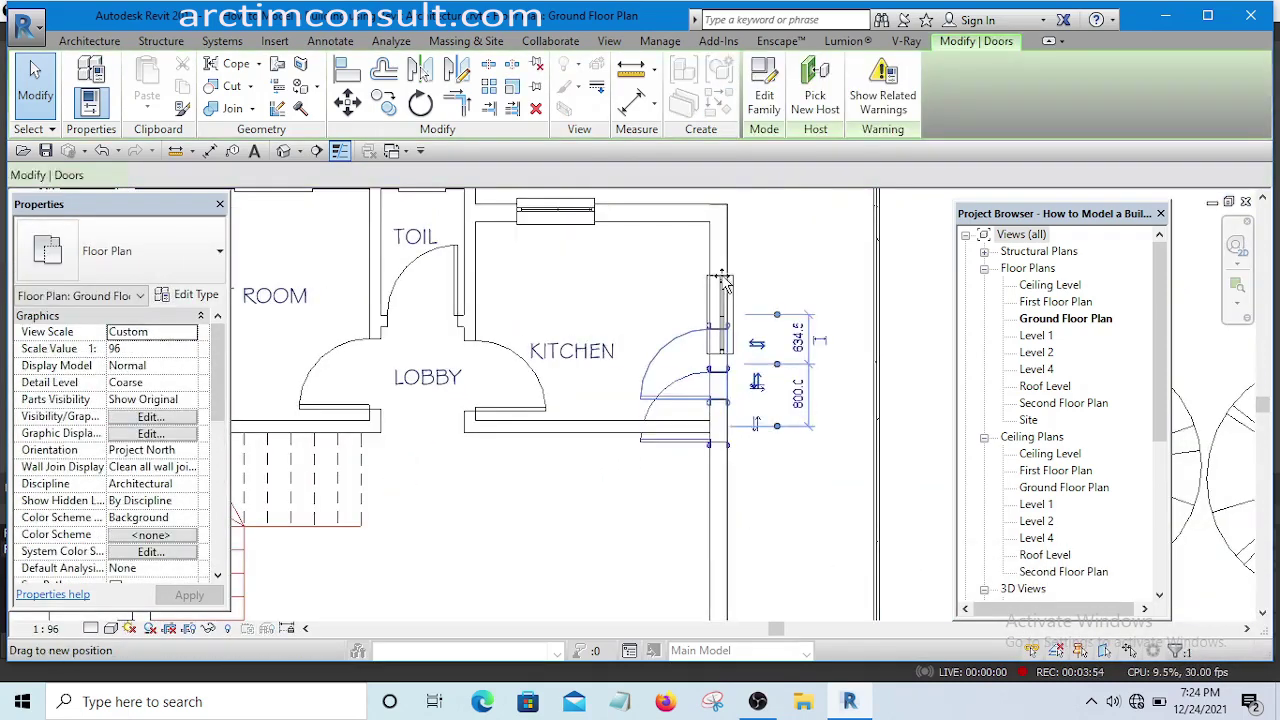
left_click_drag(722, 308, 721, 290)
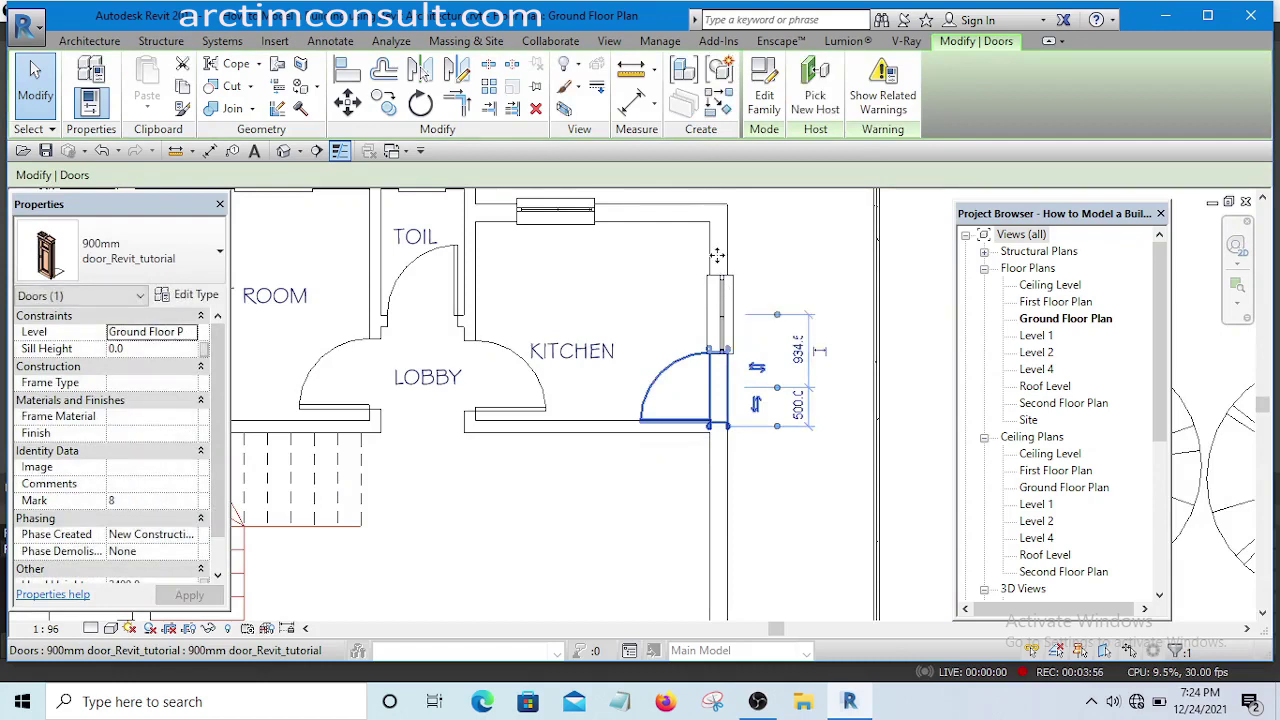
left_click(646, 294)
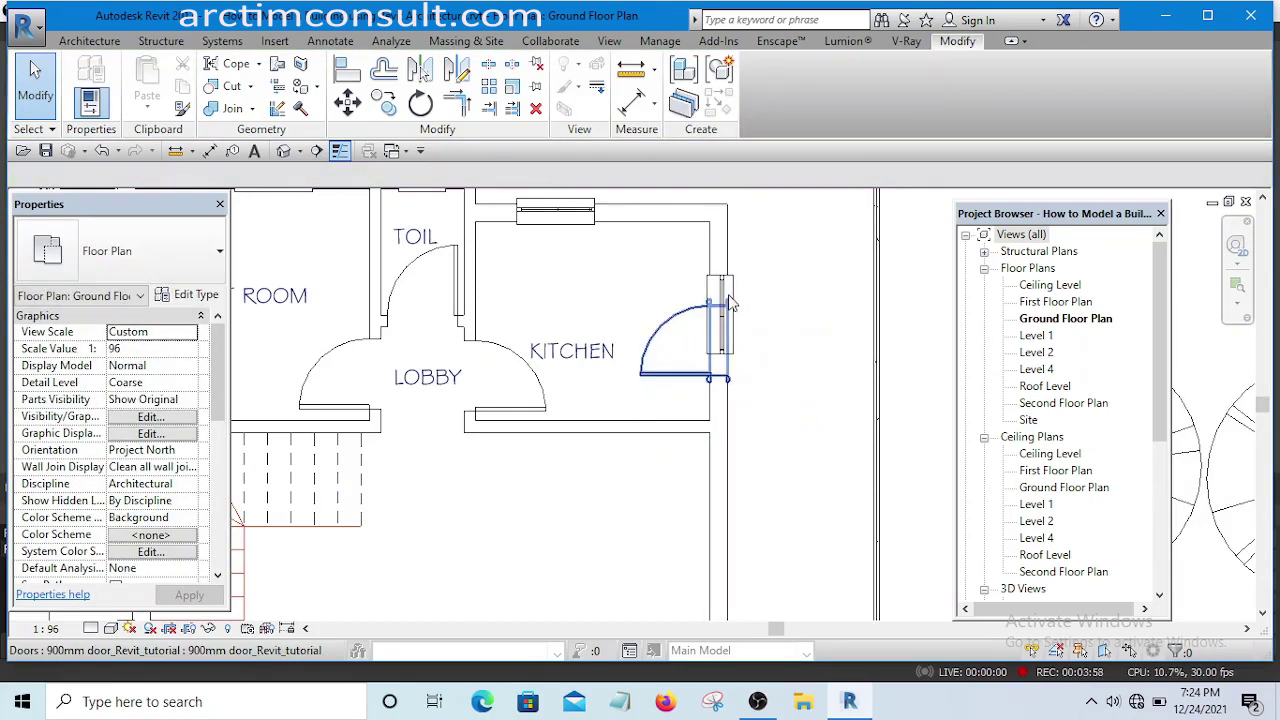
left_click_drag(741, 292, 735, 243)
scroll(549, 390, "down", 2)
scroll(549, 390, "up", 4)
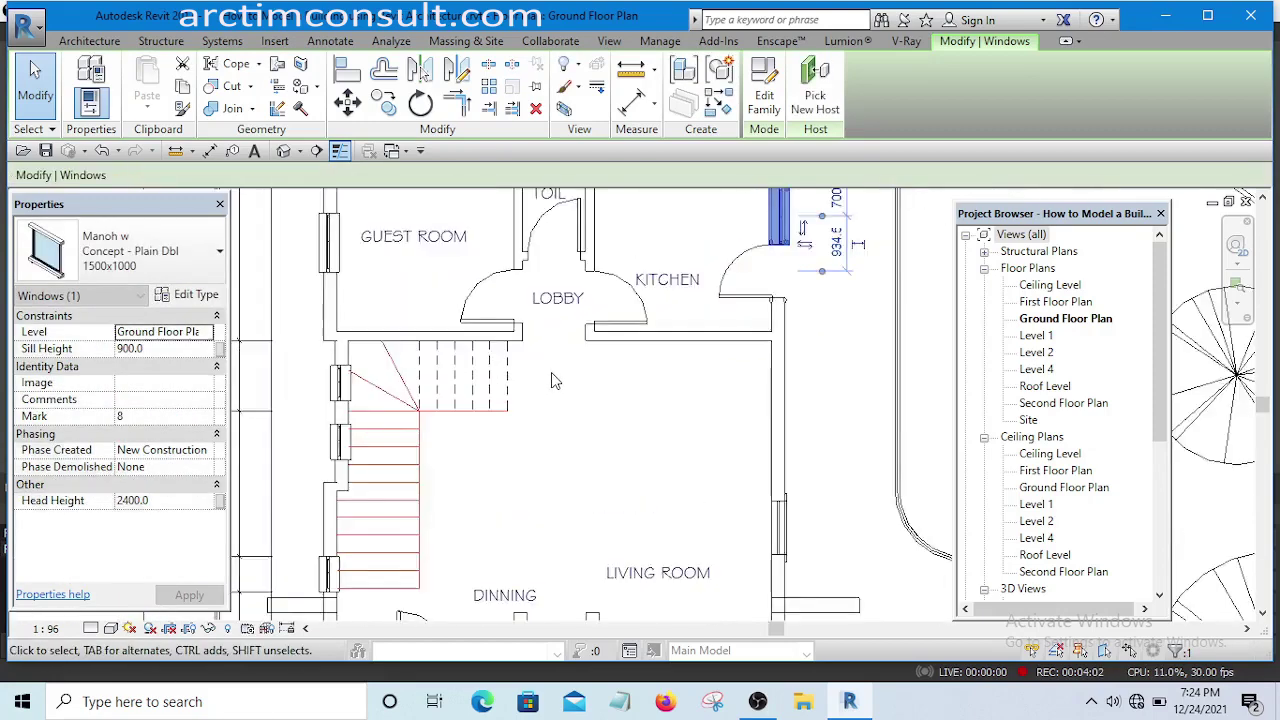
scroll(585, 362, "down", 3)
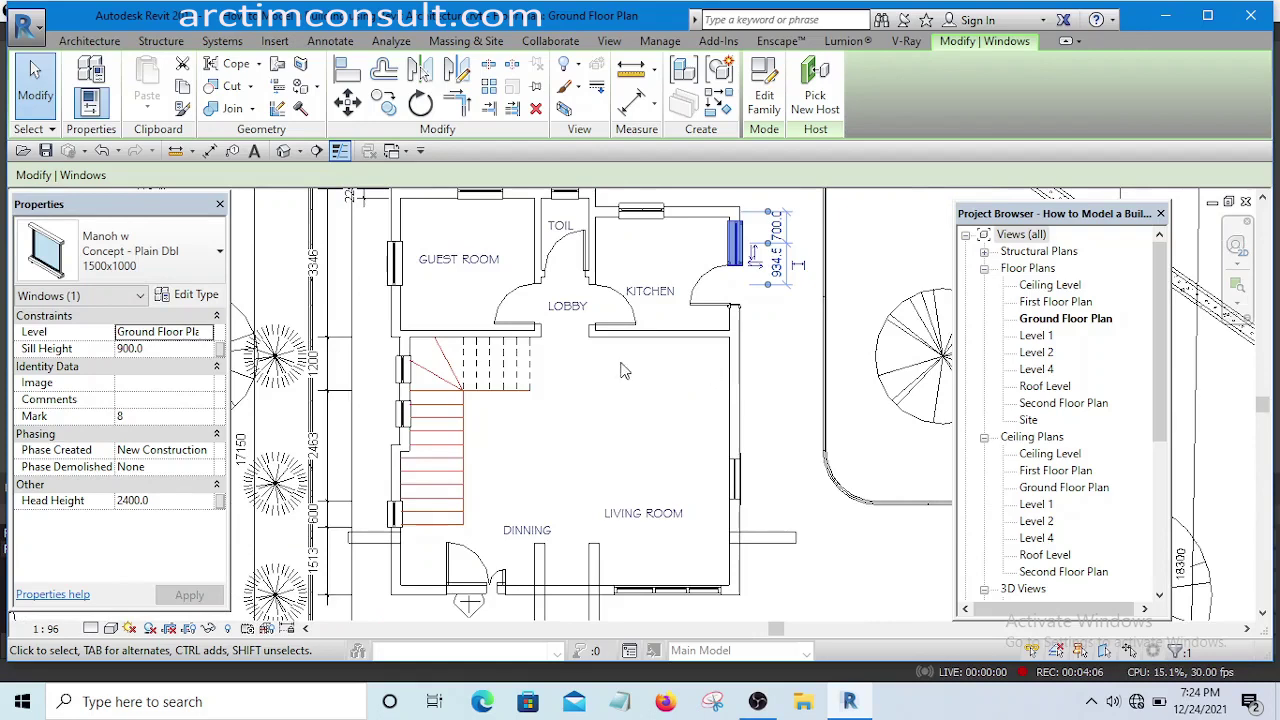
left_click(620, 365)
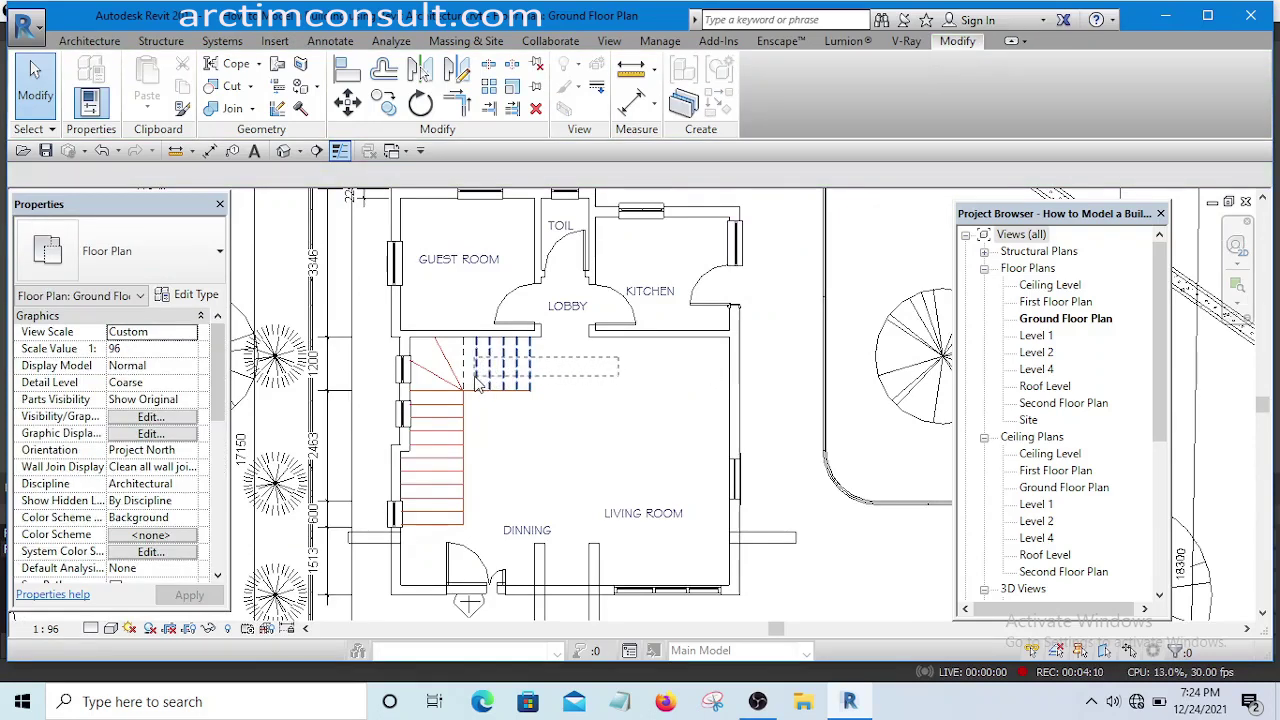
Copy the upper run's tread lines 1500 to the right with CO
left_click(475, 375)
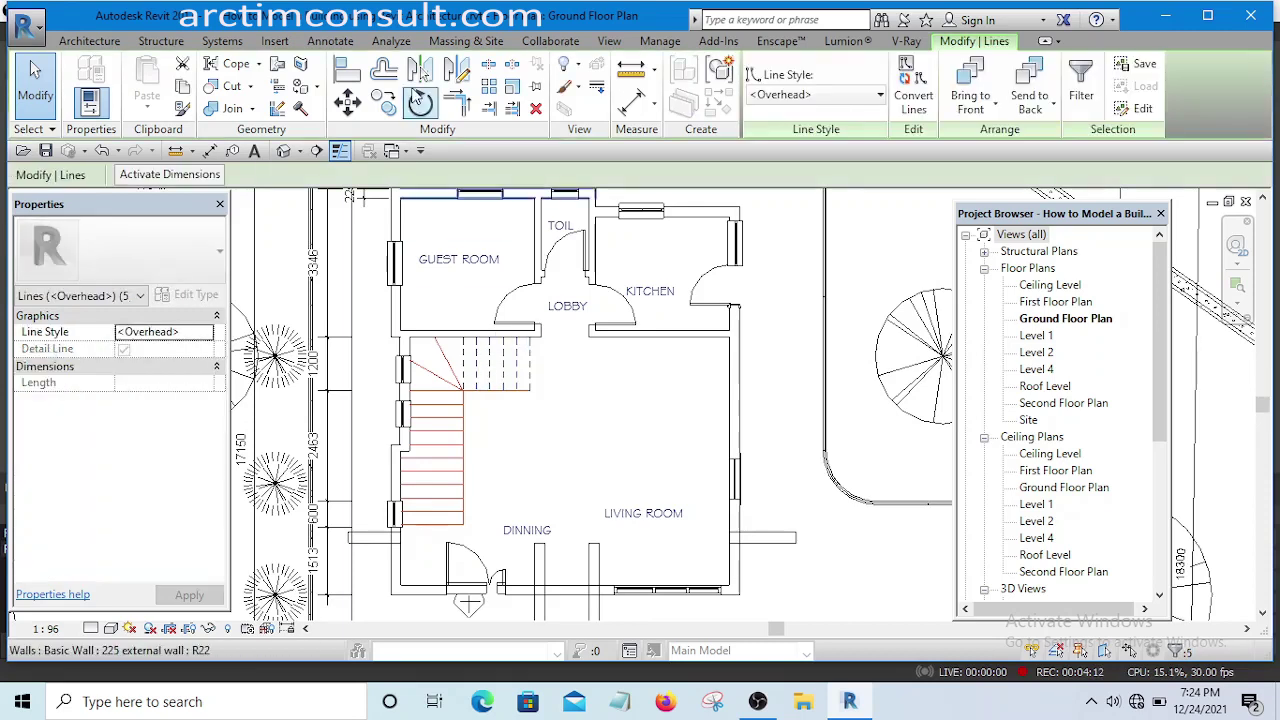
left_click_drag(475, 375, 487, 397)
scroll(466, 405, "up", 2)
key("c")
key("o")
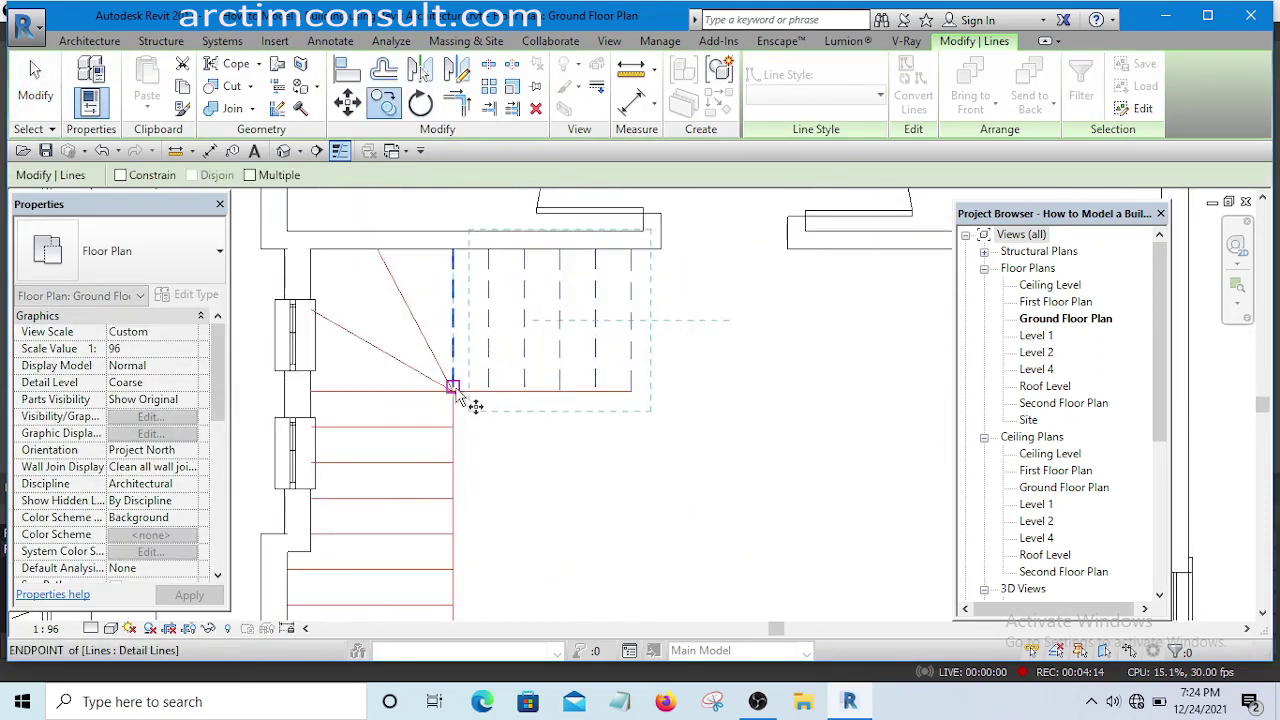
left_click(457, 390)
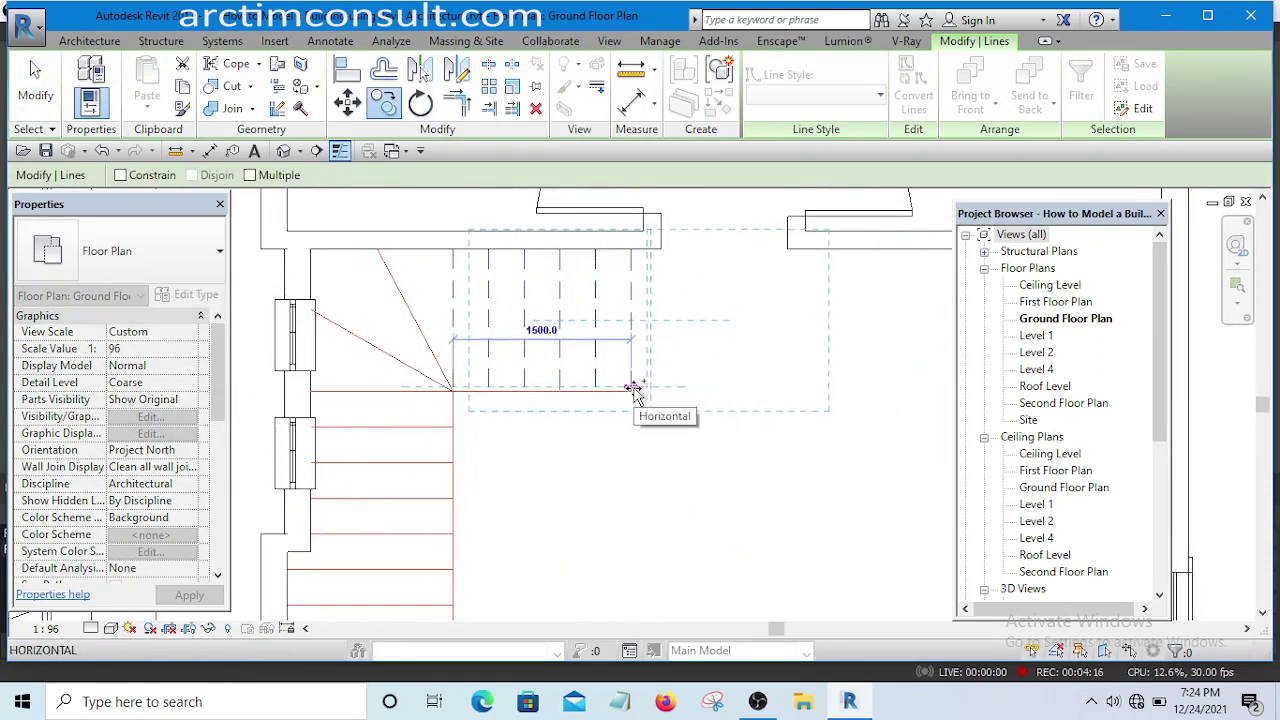
scroll(629, 388, "up", 3)
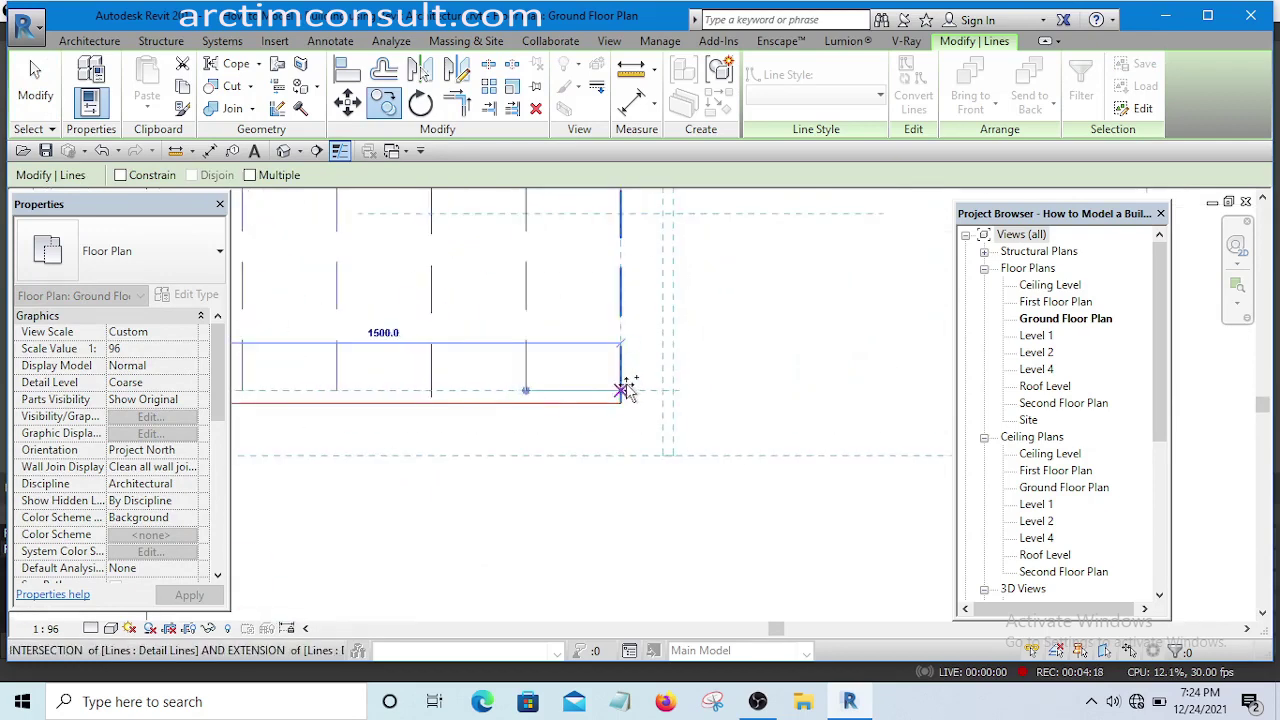
left_click(622, 390)
Extend the red stair edge line to the copied run's last tread line using TR
scroll(580, 398, "down", 5)
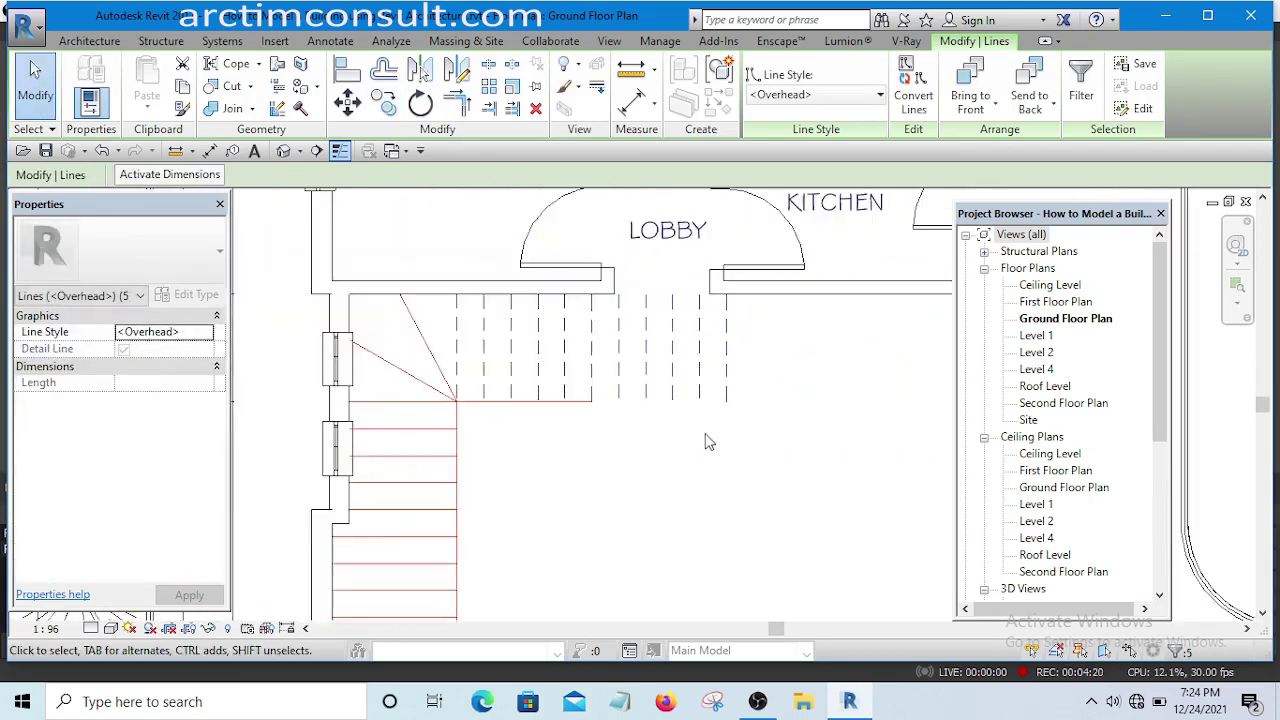
middle_click_drag(706, 440, 609, 434)
scroll(707, 478, "down", 3)
scroll(622, 393, "up", 2)
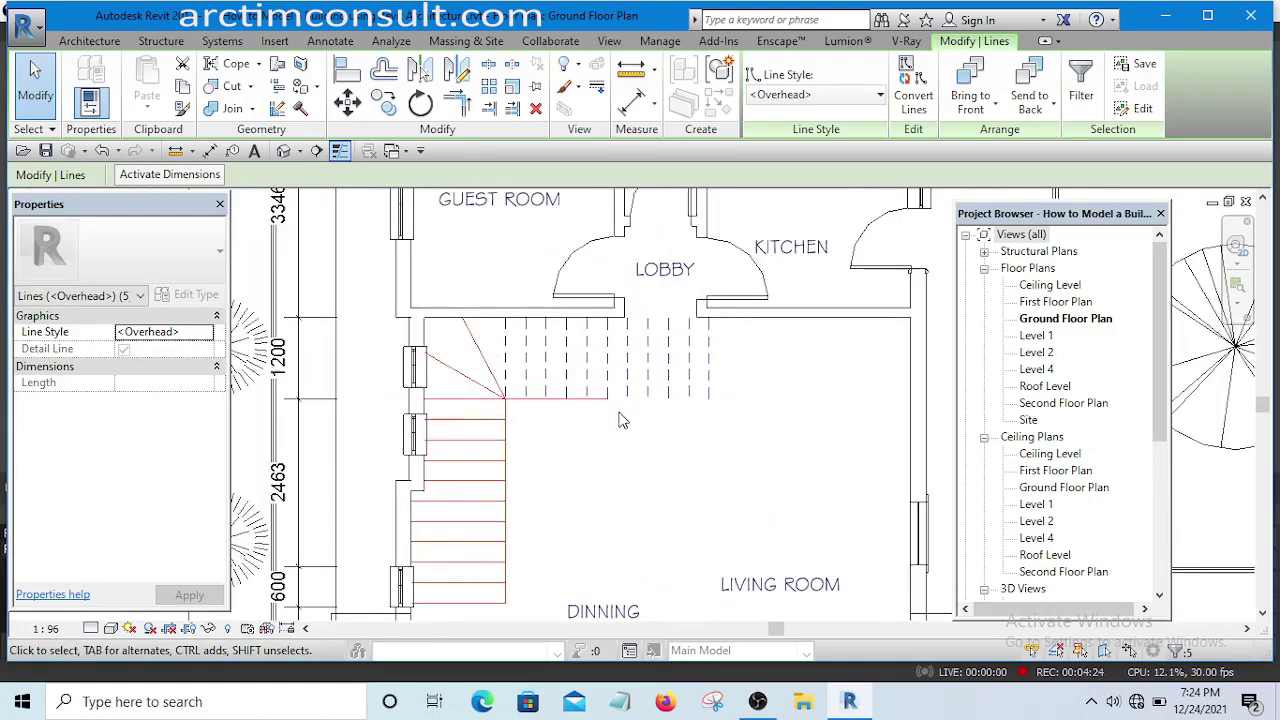
scroll(627, 416, "down", 1)
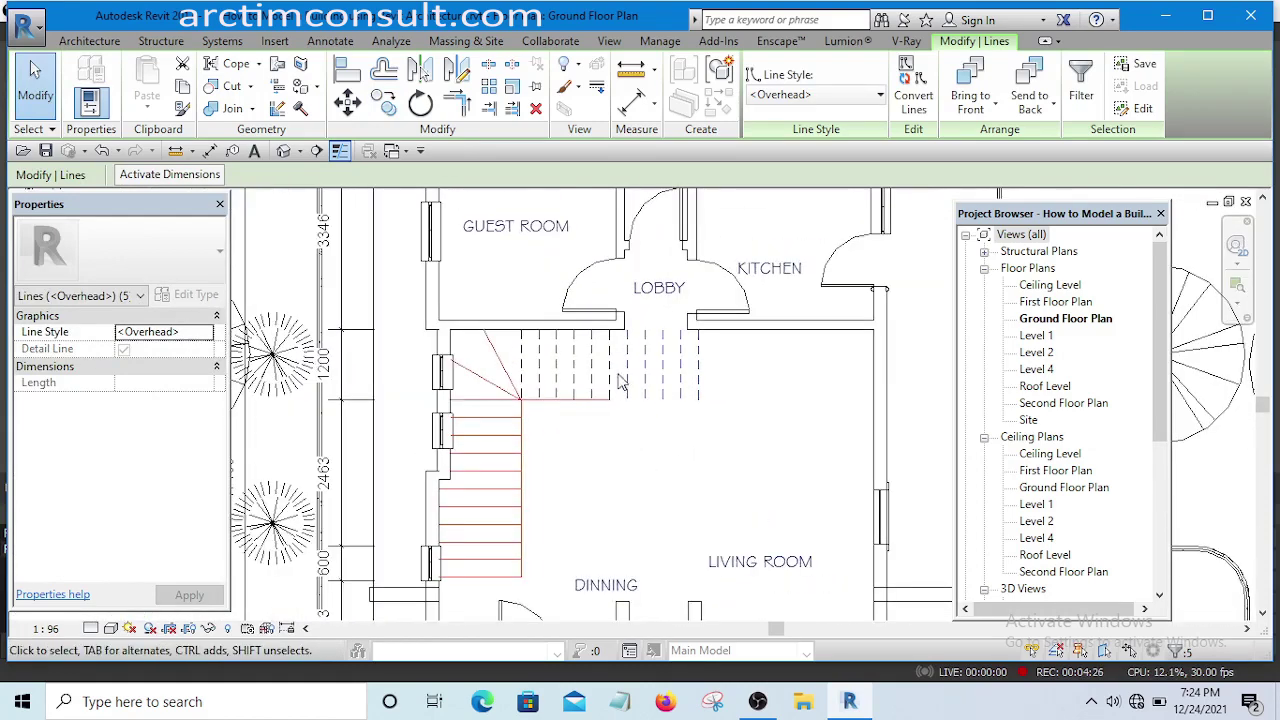
scroll(627, 418, "up", 2)
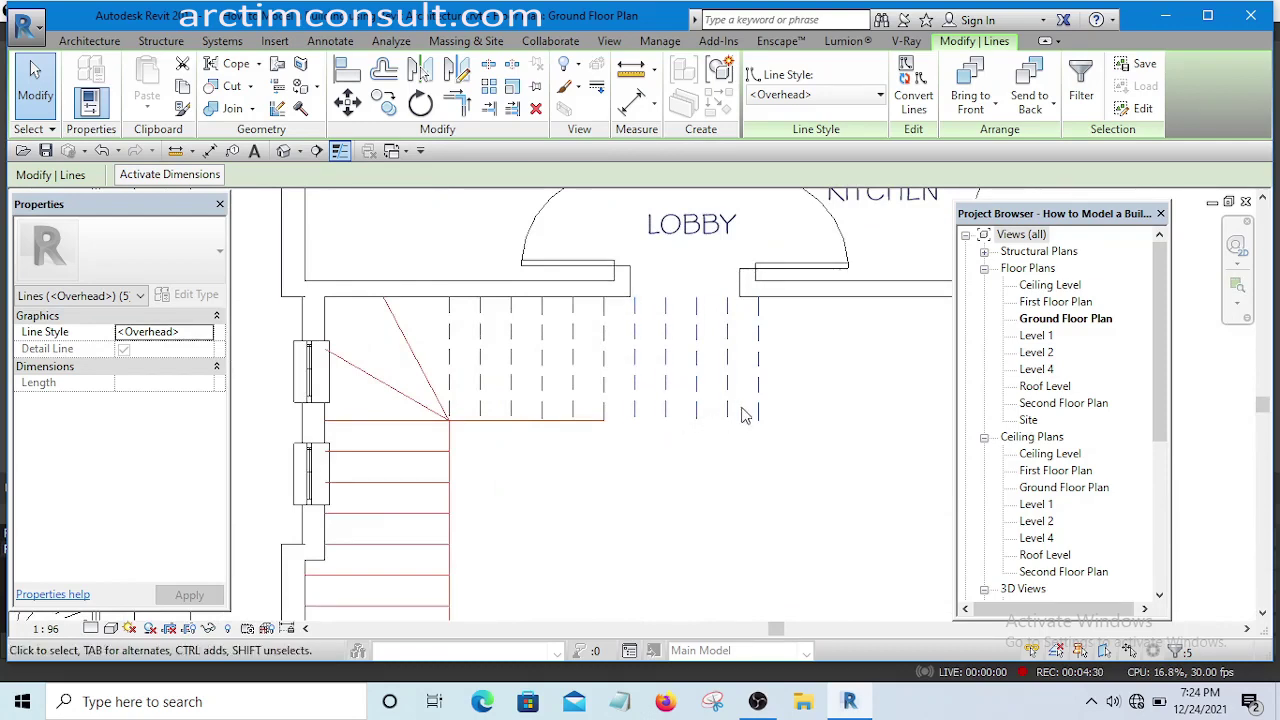
middle_click_drag(729, 456, 697, 438)
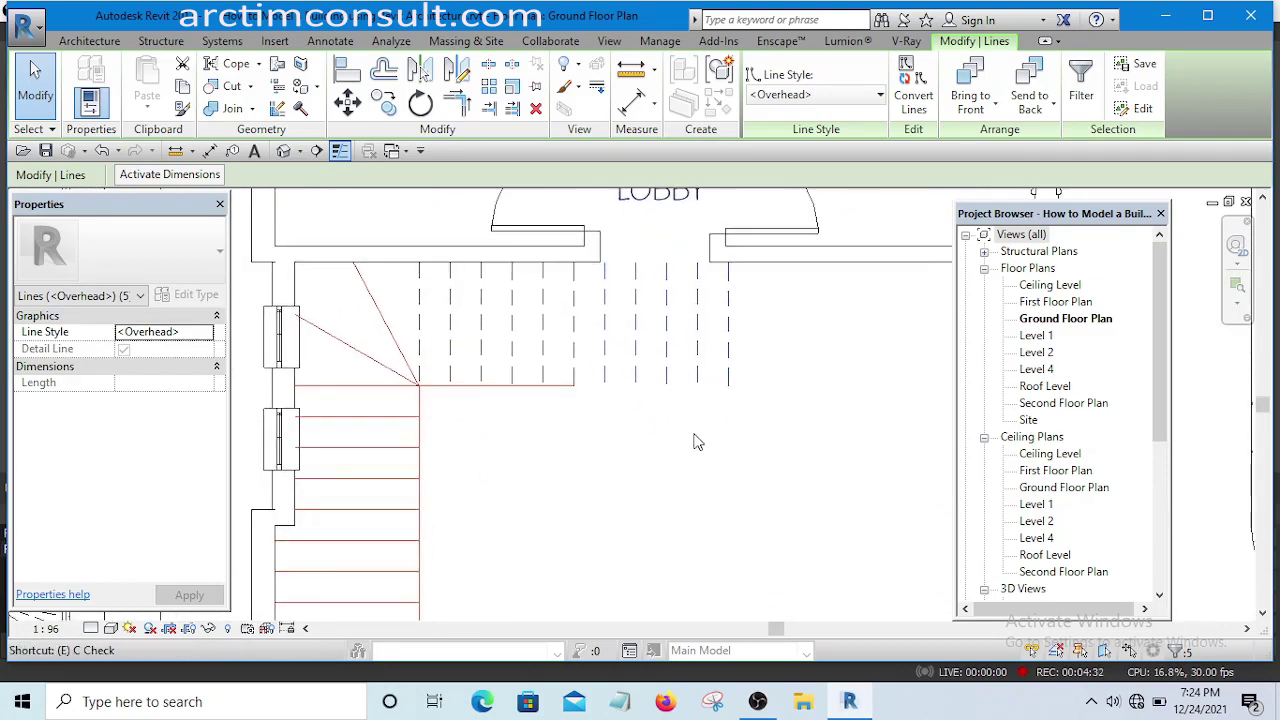
key("t")
key("r")
left_click(729, 383)
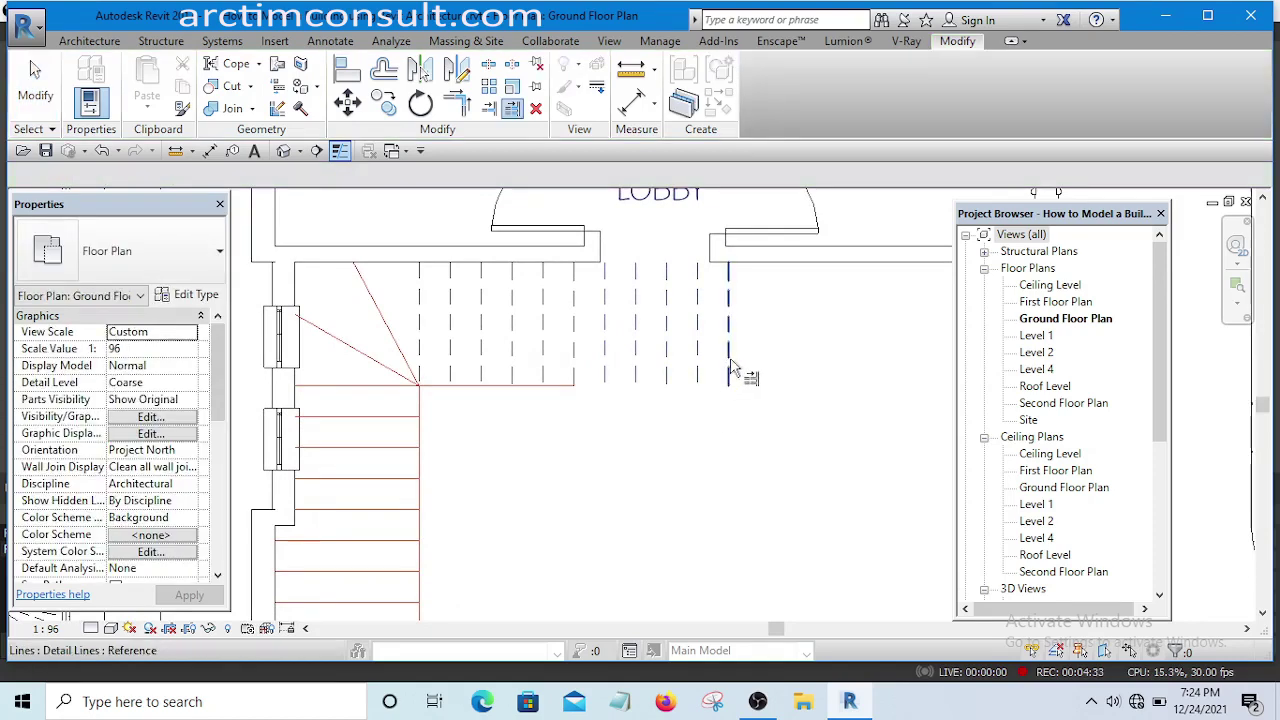
left_click(582, 390)
middle_click_drag(743, 437, 748, 470)
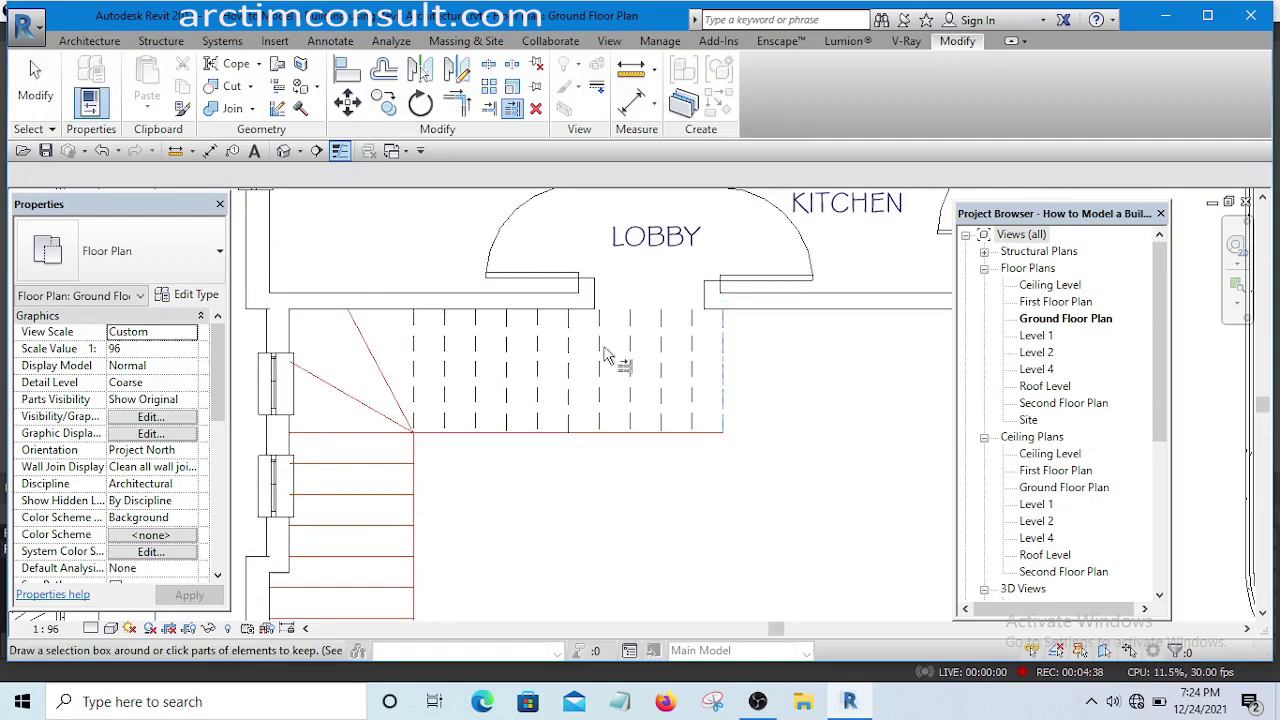
key("Escape")
Select a dashed tread line, then start and cancel a detail line at the lobby wall corner
left_click(660, 388)
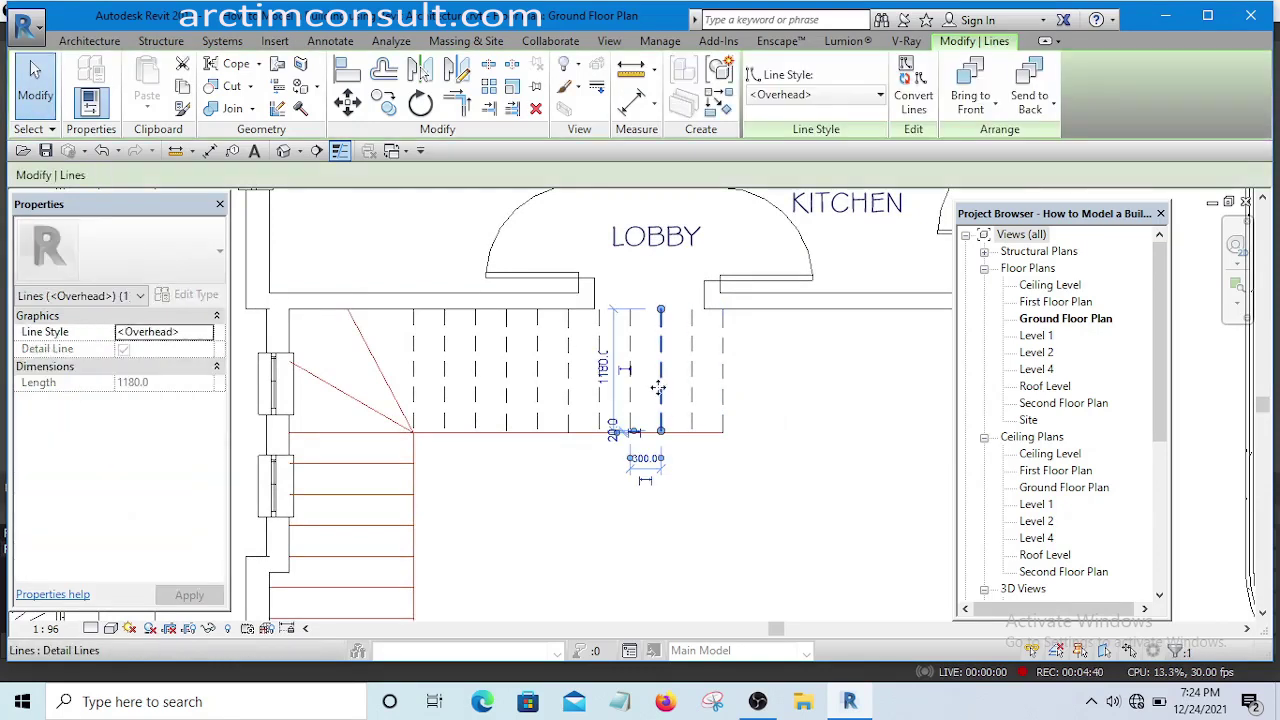
key("d")
key("l")
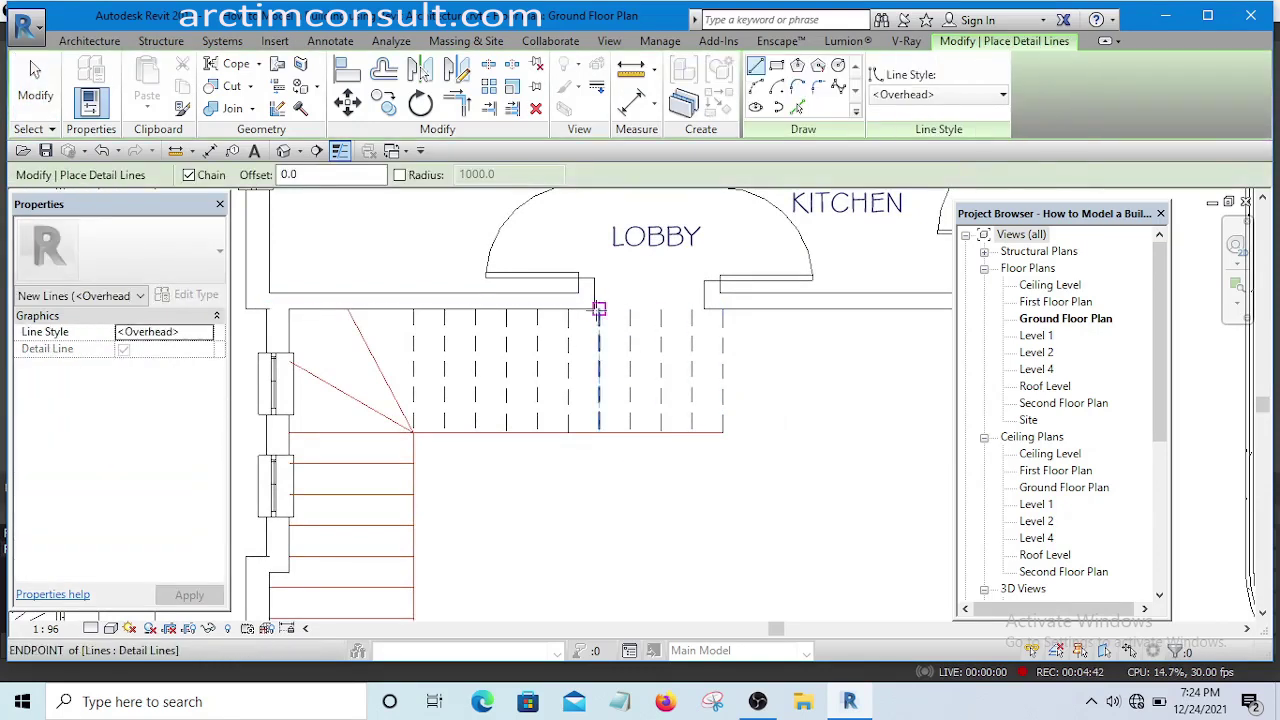
left_click(600, 311)
key("Escape")
key("Escape")
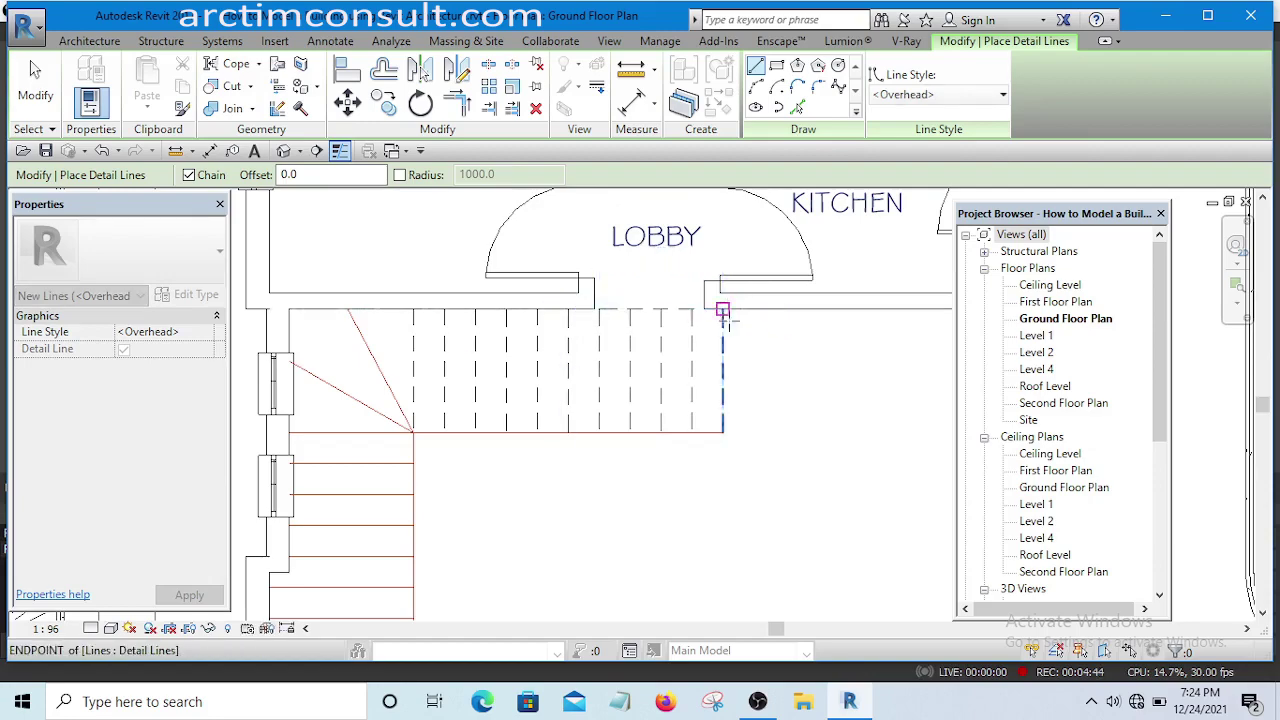
scroll(726, 308, "down", 5)
scroll(700, 428, "up", 4)
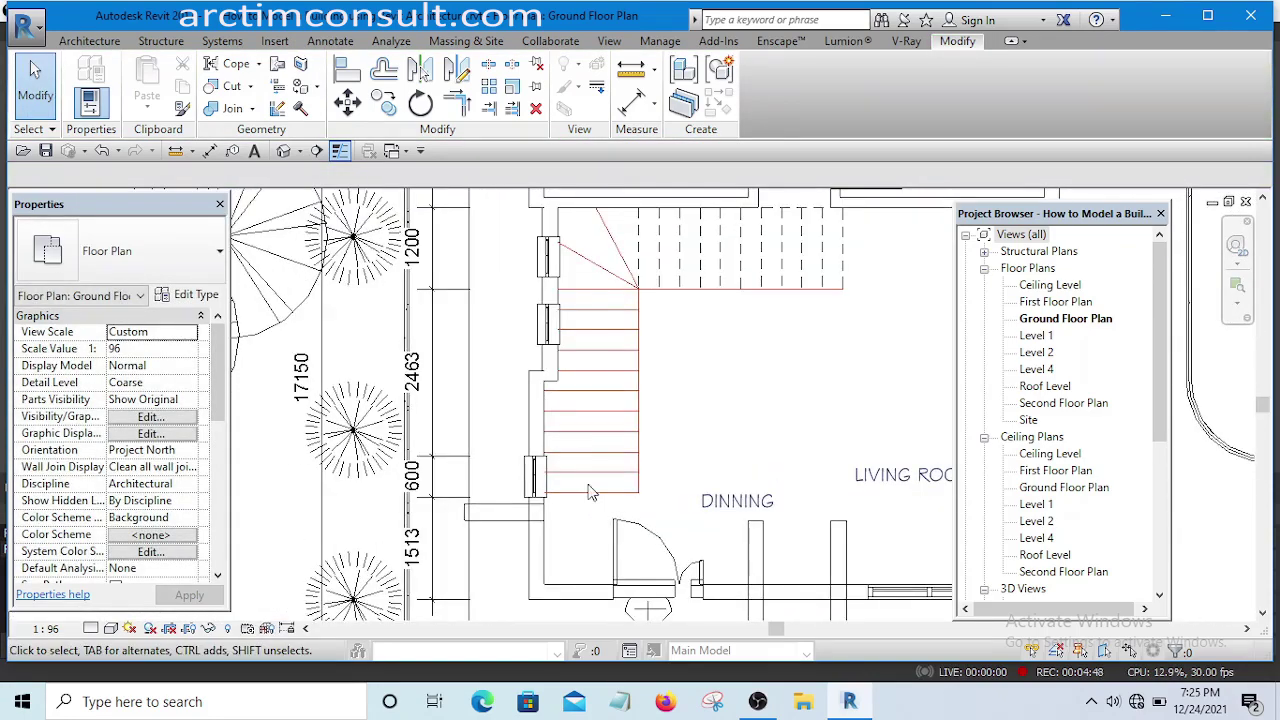
Set the lower stair run's tread lines to the <Overhead> line style
left_click_drag(596, 501, 584, 307)
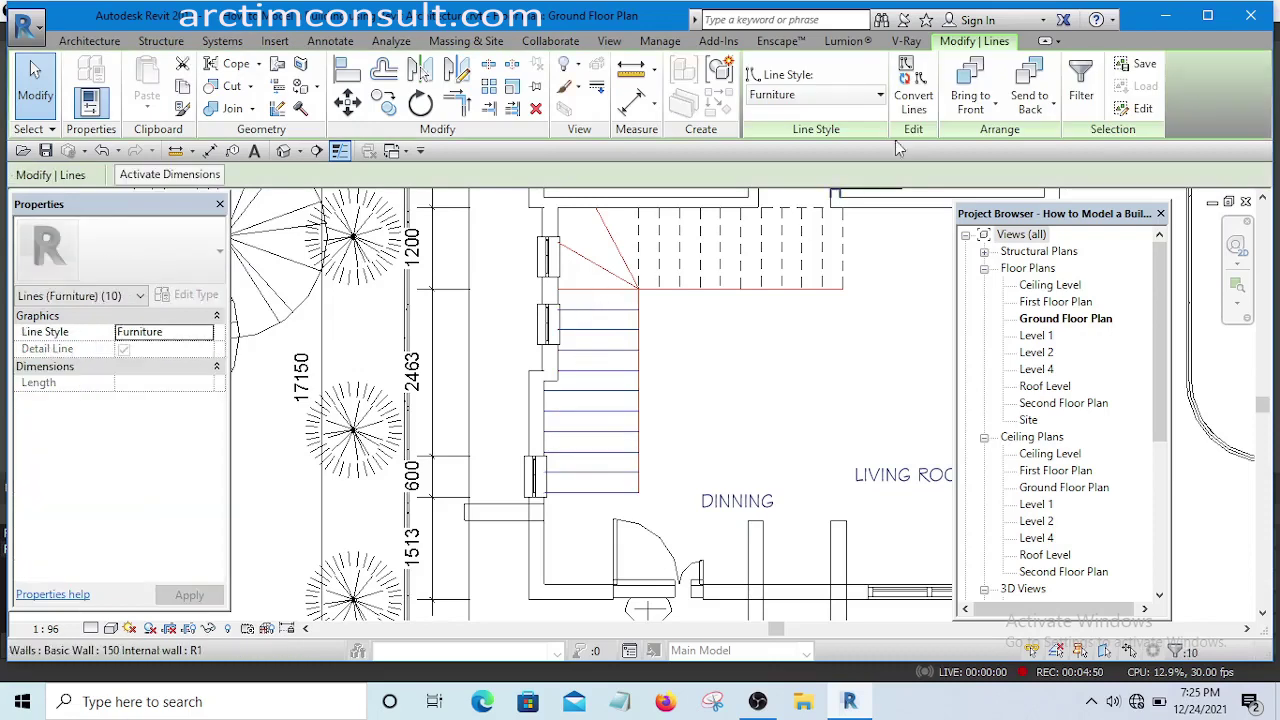
left_click(818, 95)
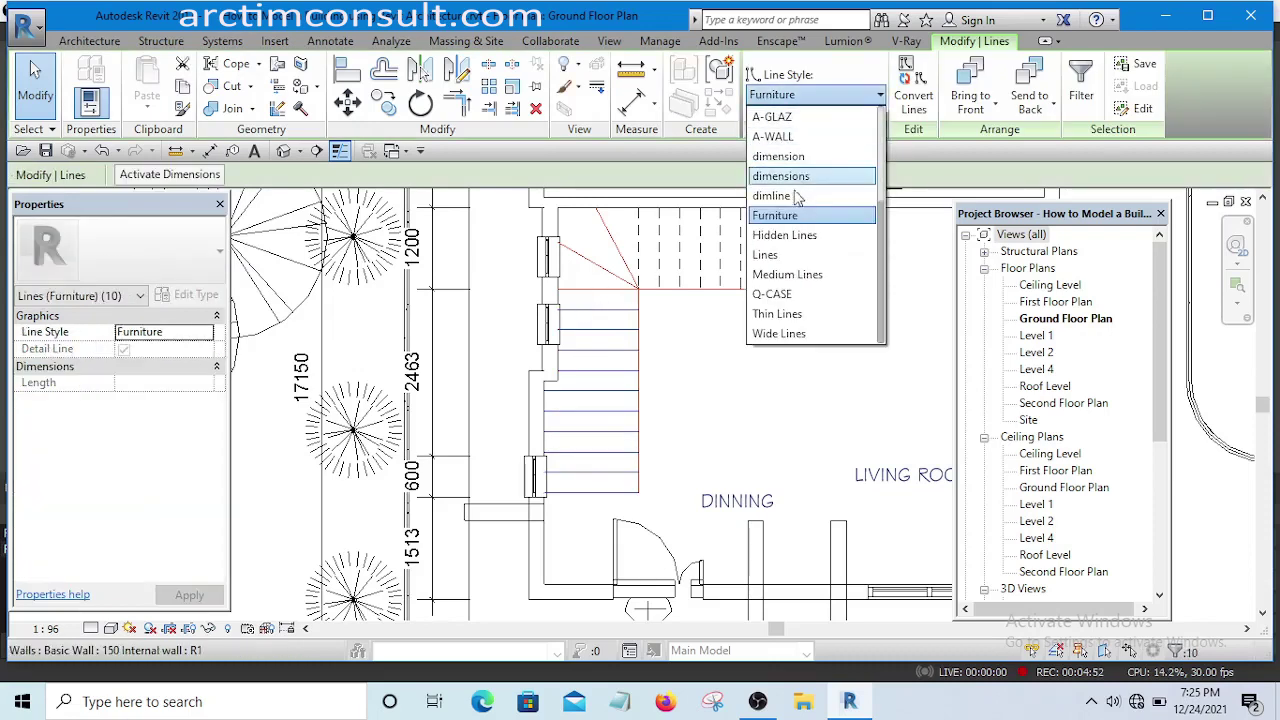
scroll(795, 165, "up", 3)
scroll(793, 165, "up", 1)
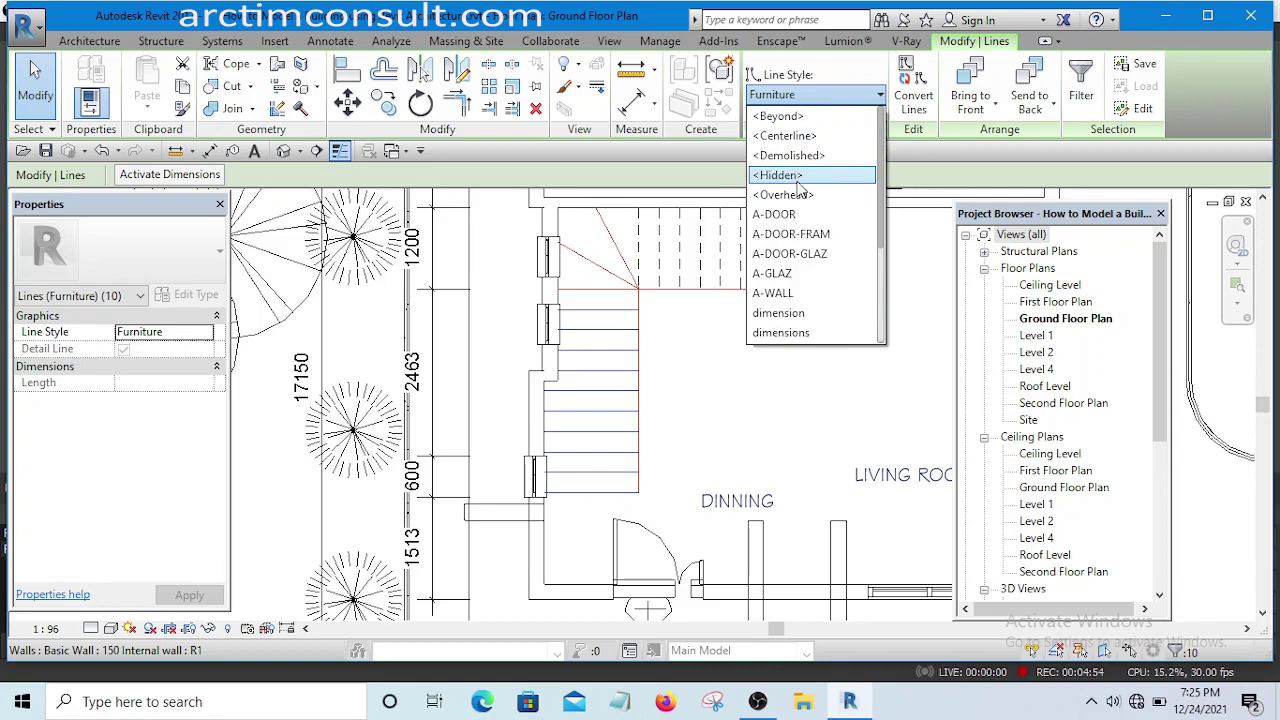
left_click(798, 195)
left_click(773, 376)
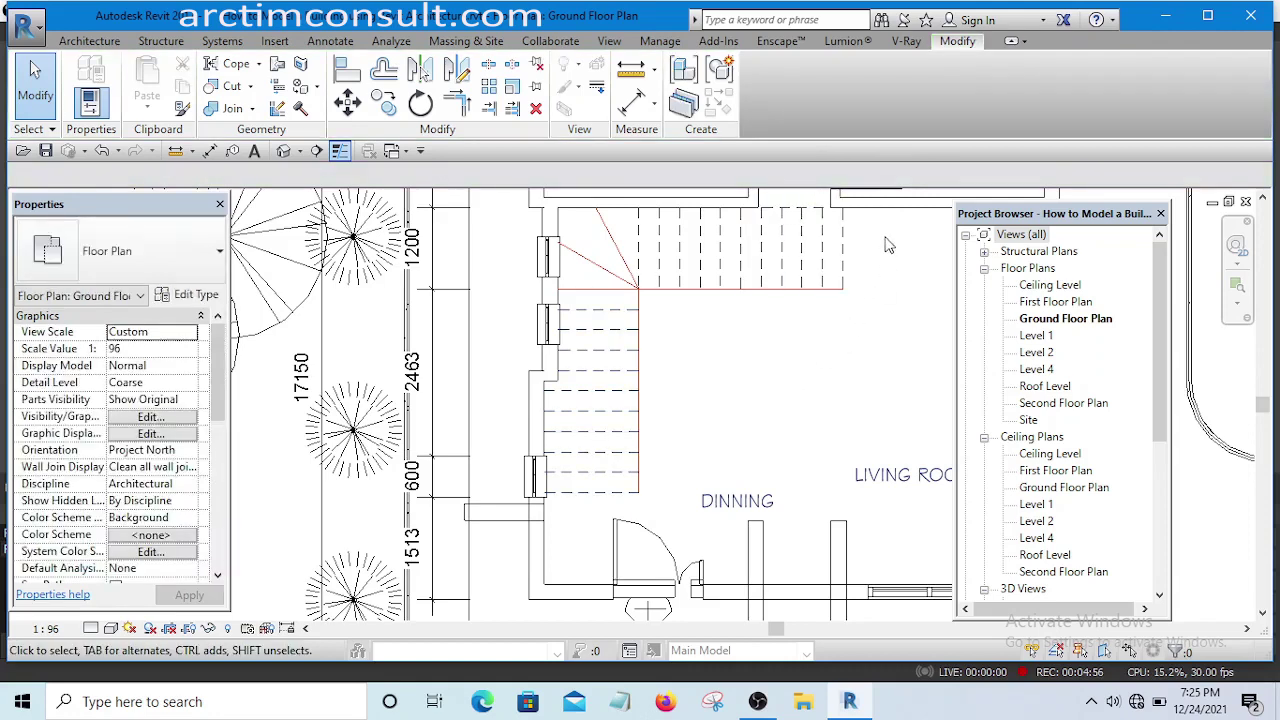
Set the upper run's tread lines to the solid Furniture line style
left_click_drag(878, 227, 745, 255)
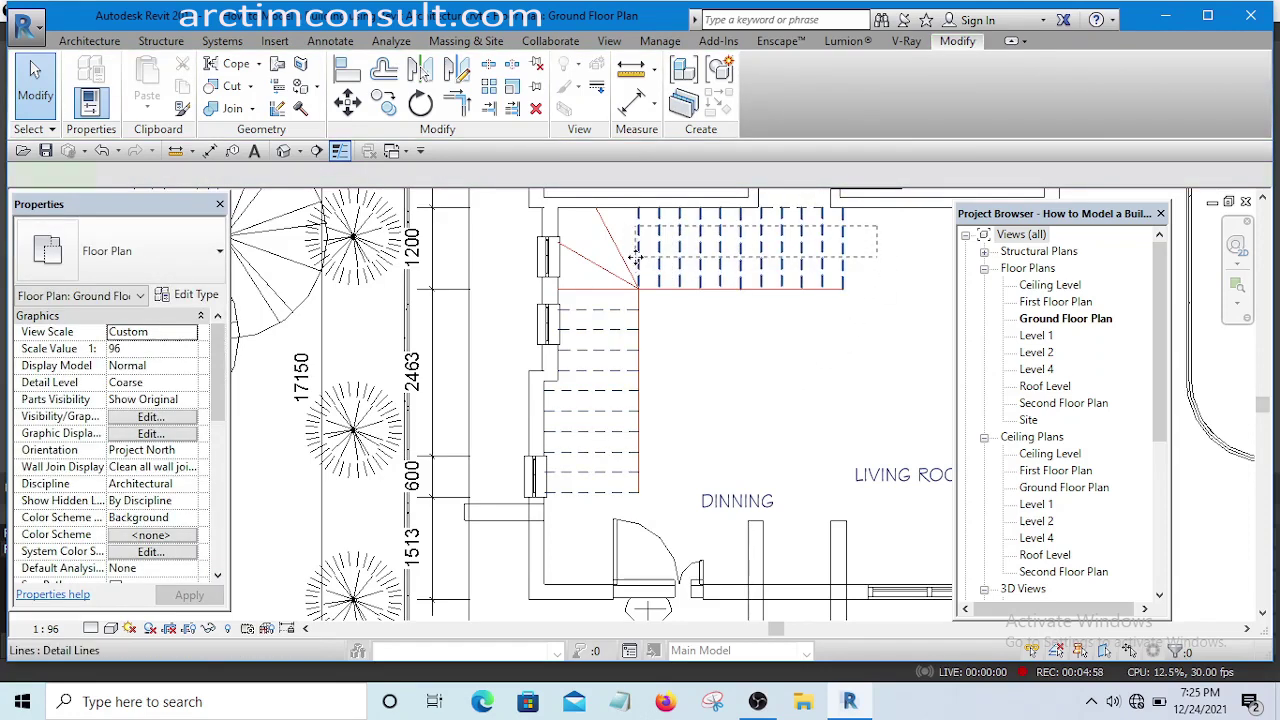
left_click_drag(633, 258, 633, 258)
left_click(795, 95)
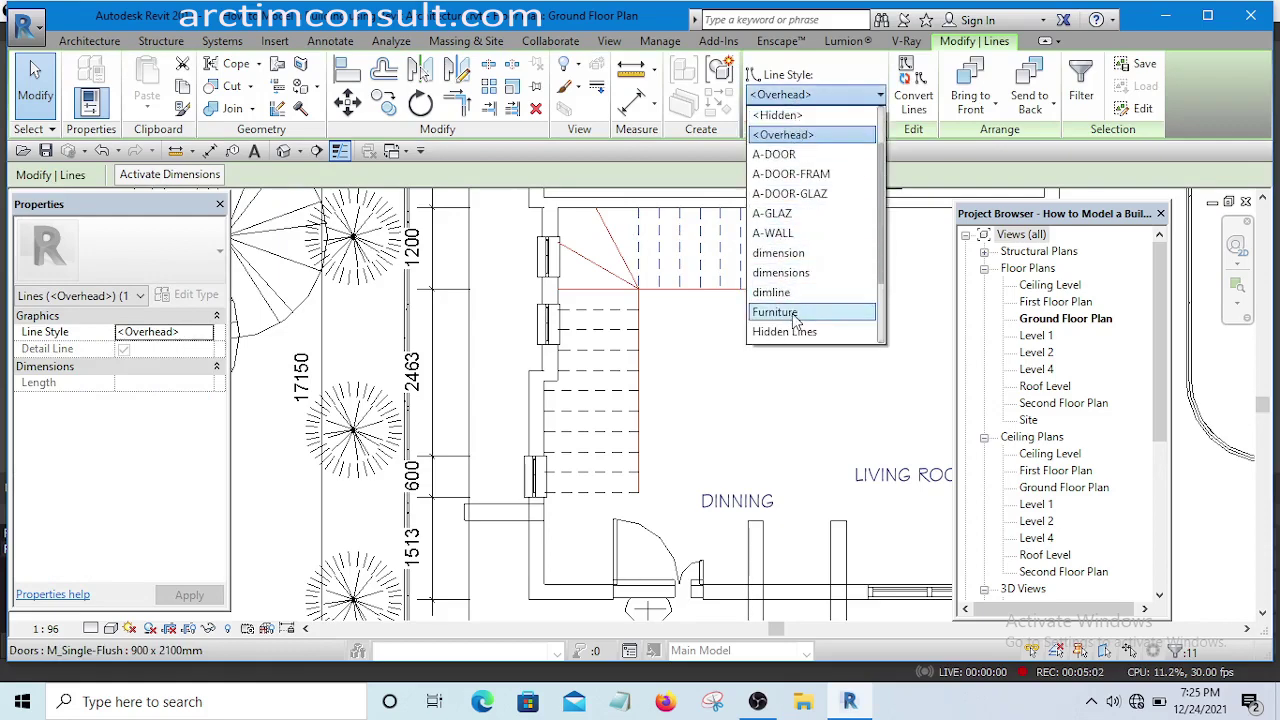
left_click(795, 313)
left_click(768, 338)
scroll(800, 310, "down", 2)
scroll(821, 290, "up", 2)
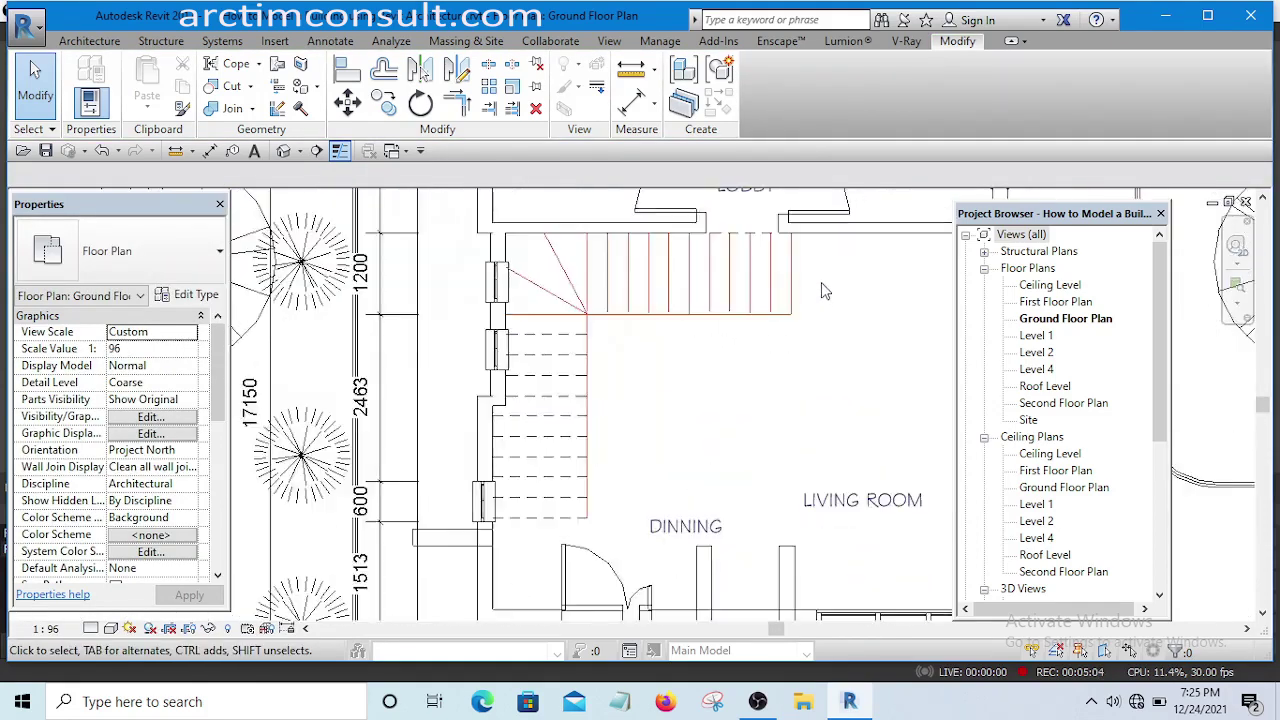
scroll(821, 290, "up", 1)
left_click(787, 276)
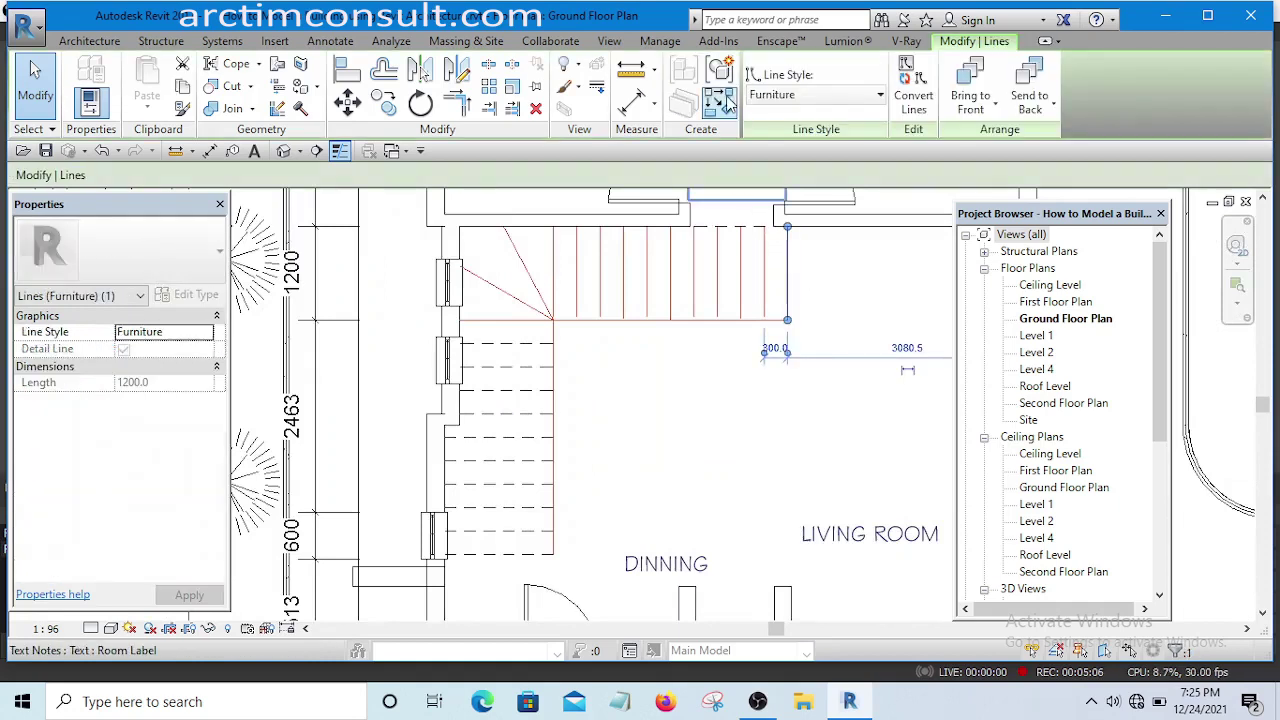
Draw a 3700-long Furniture walk line from the stair's right edge leftward
left_click(722, 101)
left_click(787, 273)
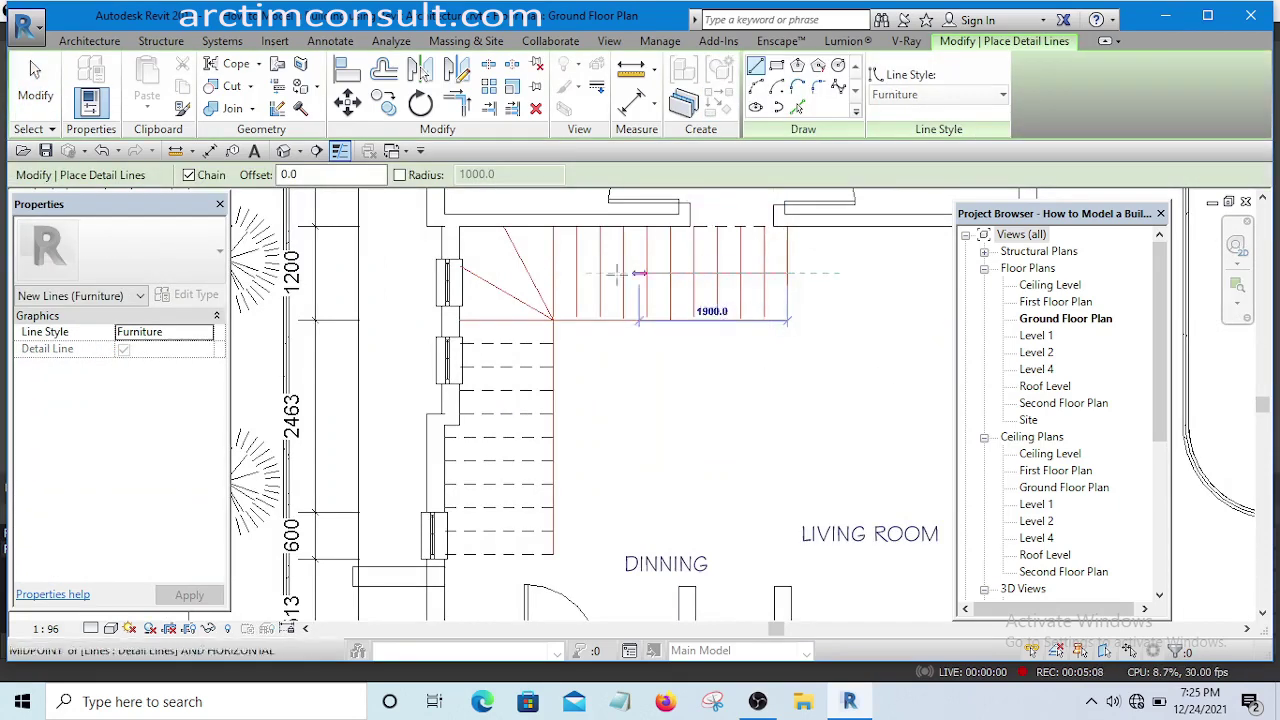
scroll(499, 272, "up", 2)
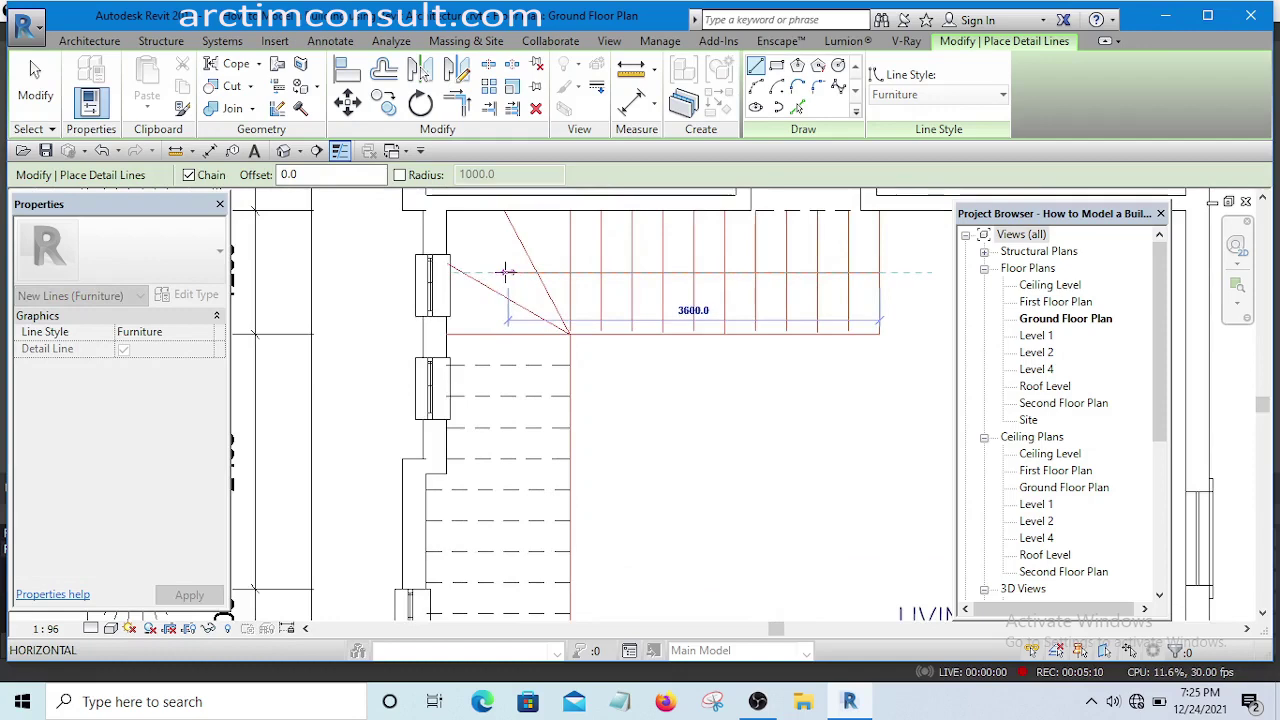
left_click(497, 272)
scroll(490, 300, "up", 1)
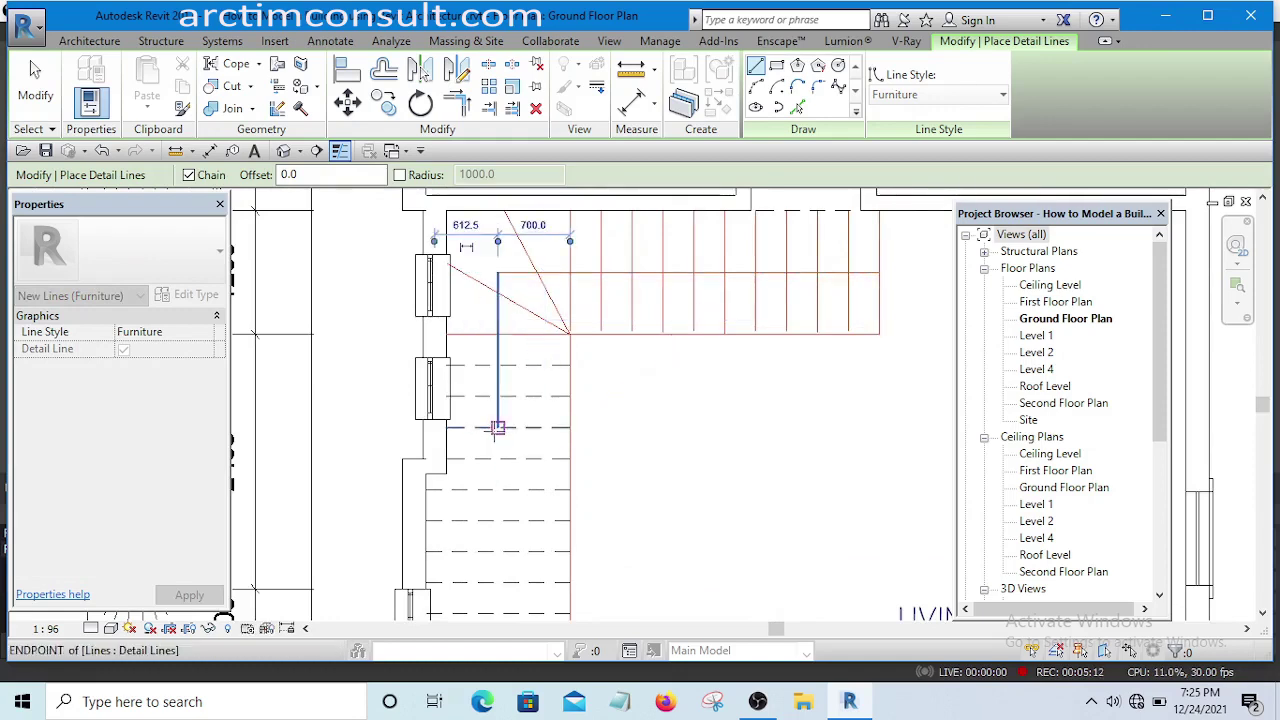
scroll(506, 425, "up", 3)
Draw the closed triangular arrowhead on the lower run and exit line drawing
left_click(498, 426)
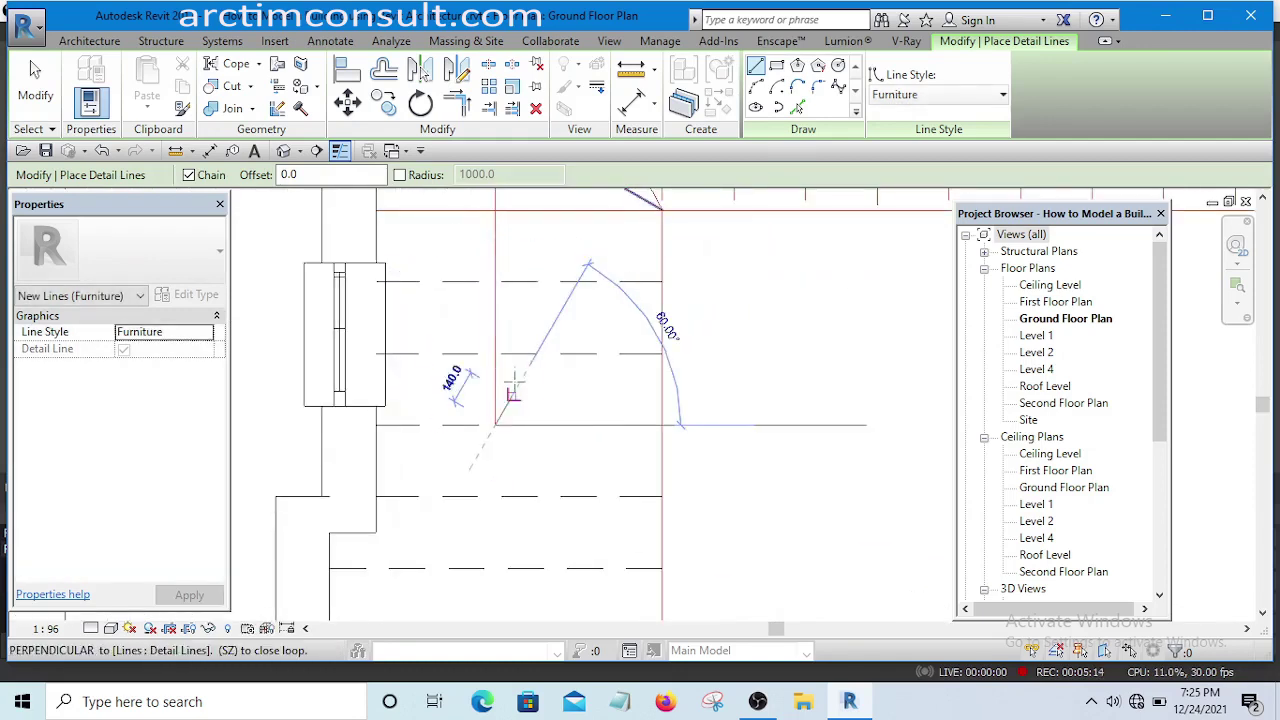
scroll(511, 375, "up", 3)
left_click(495, 374)
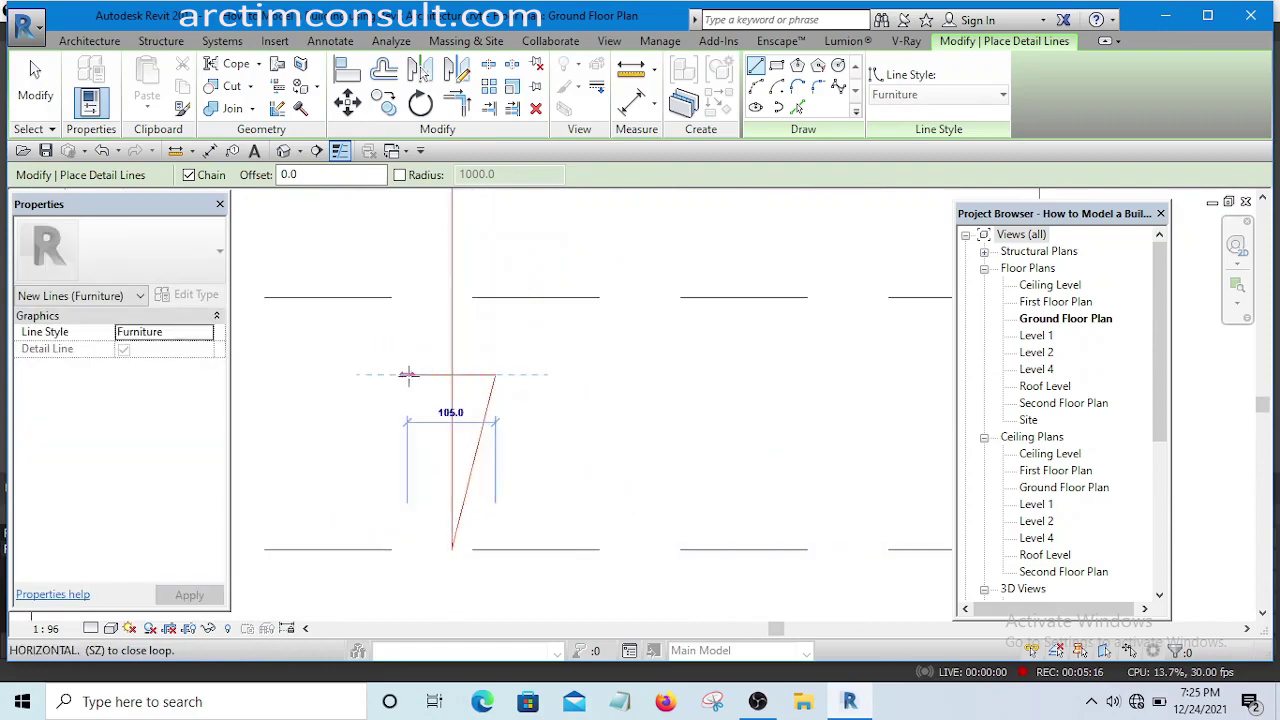
left_click(408, 376)
left_click(452, 547)
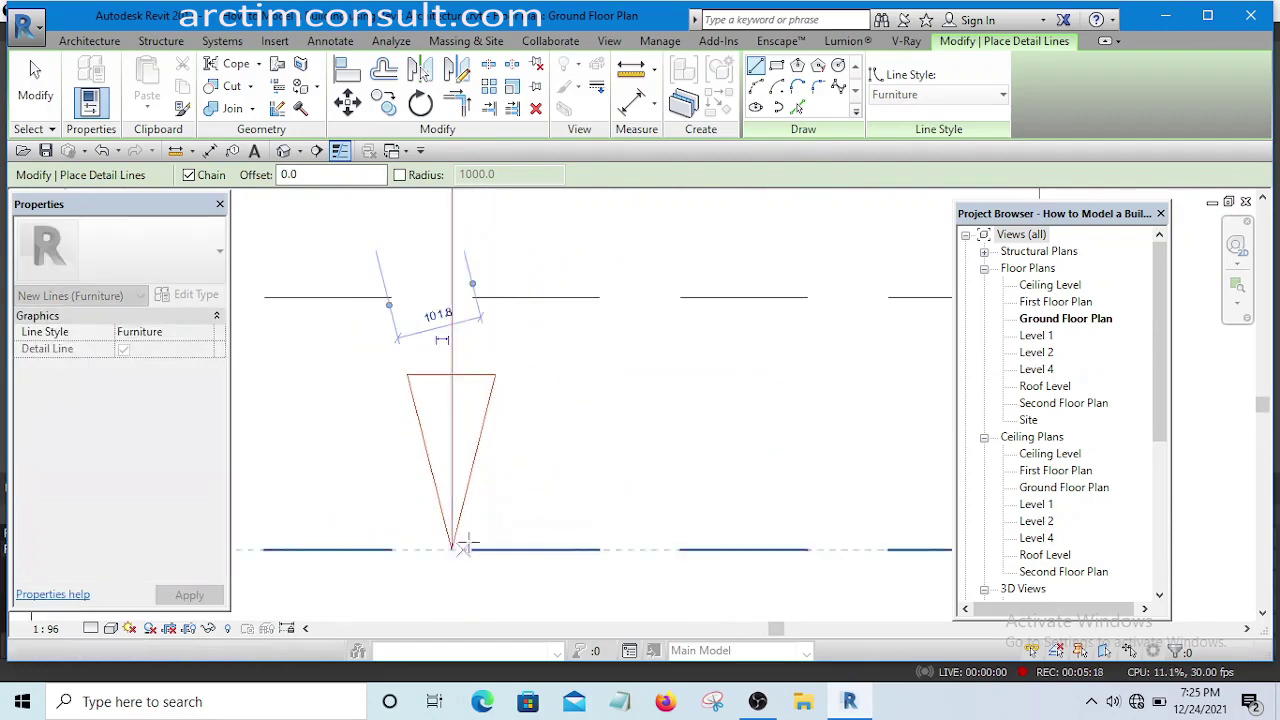
scroll(497, 517, "down", 1)
key("Escape")
key("Escape")
scroll(557, 489, "down", 3)
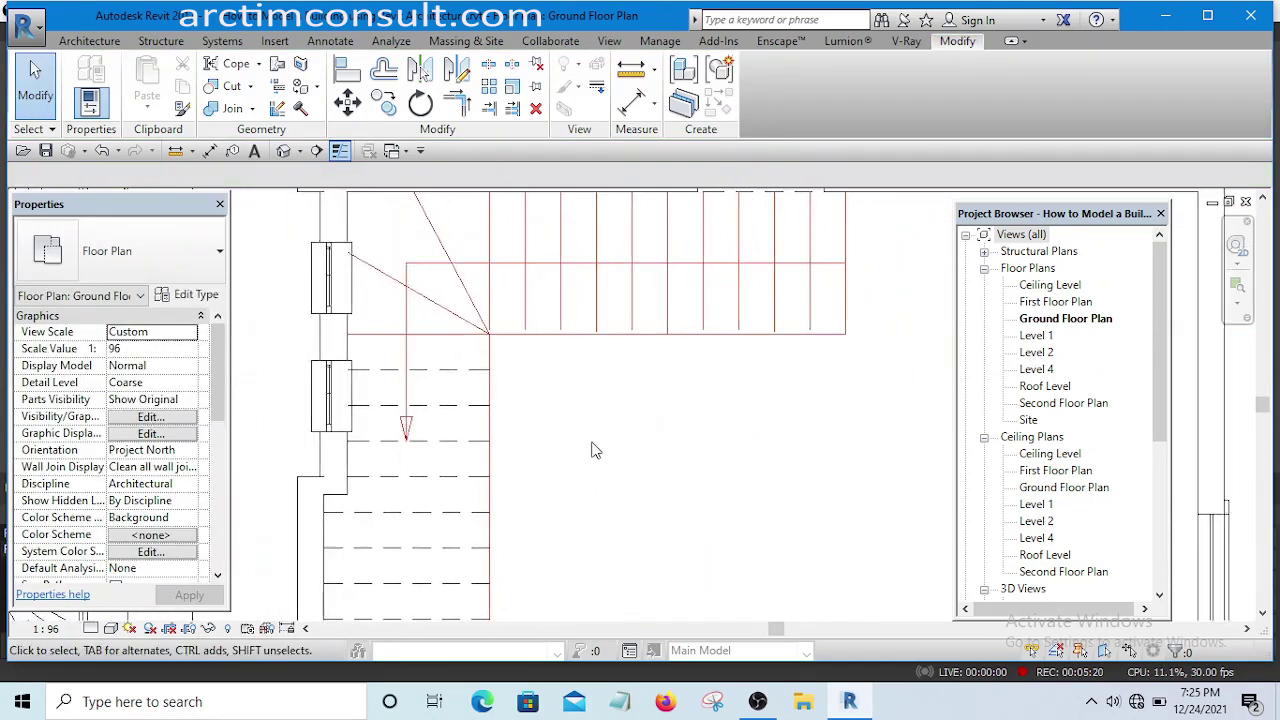
scroll(705, 345, "up", 2)
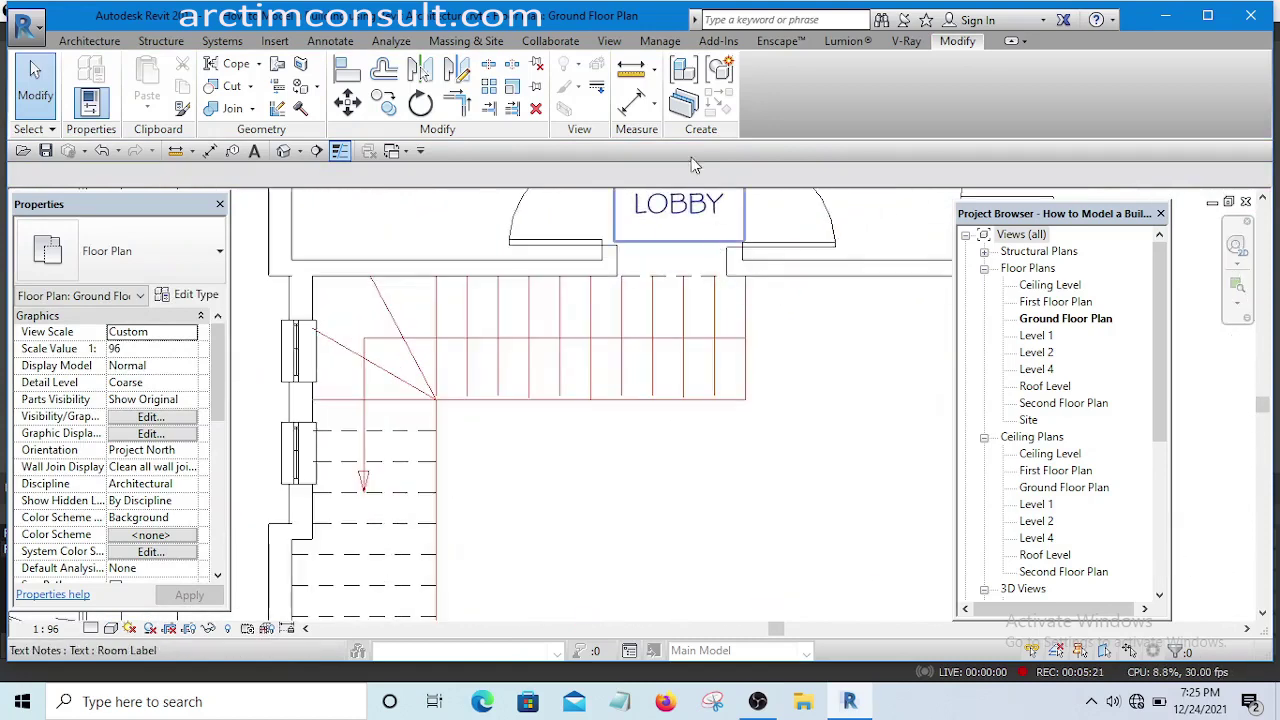
left_click(626, 102)
scroll(639, 306, "up", 2)
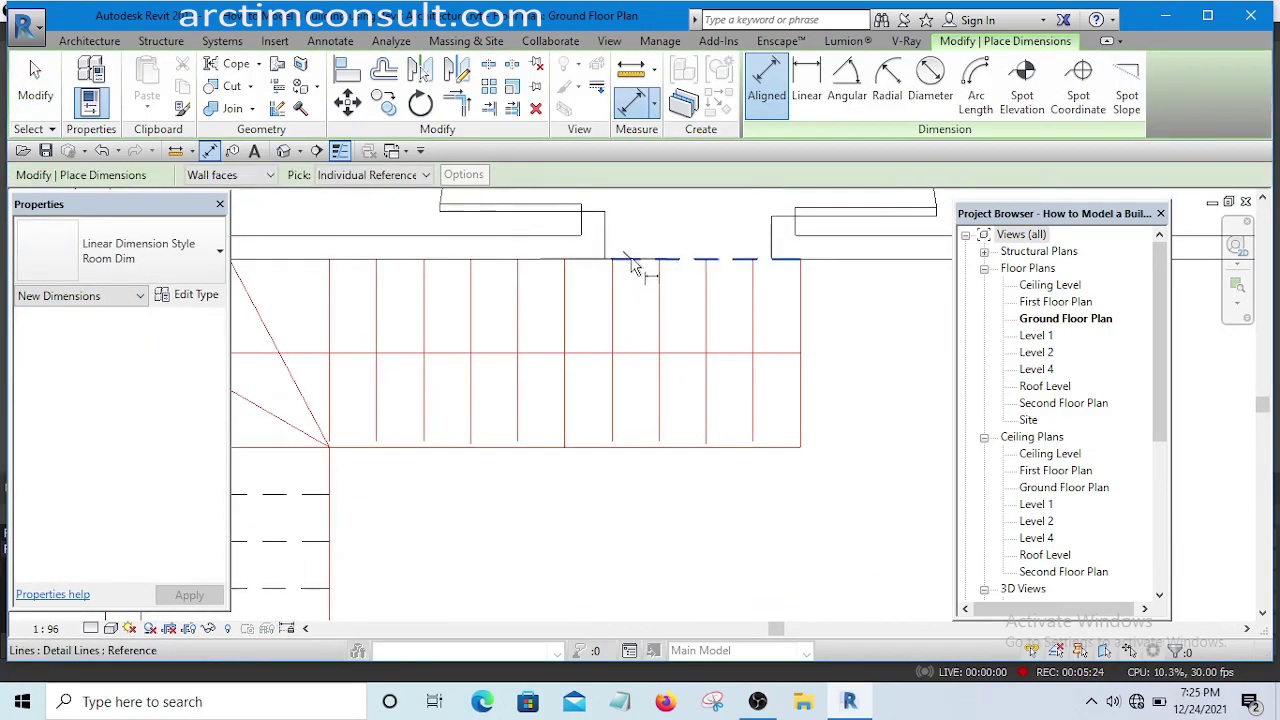
left_click(632, 260)
left_click(636, 464)
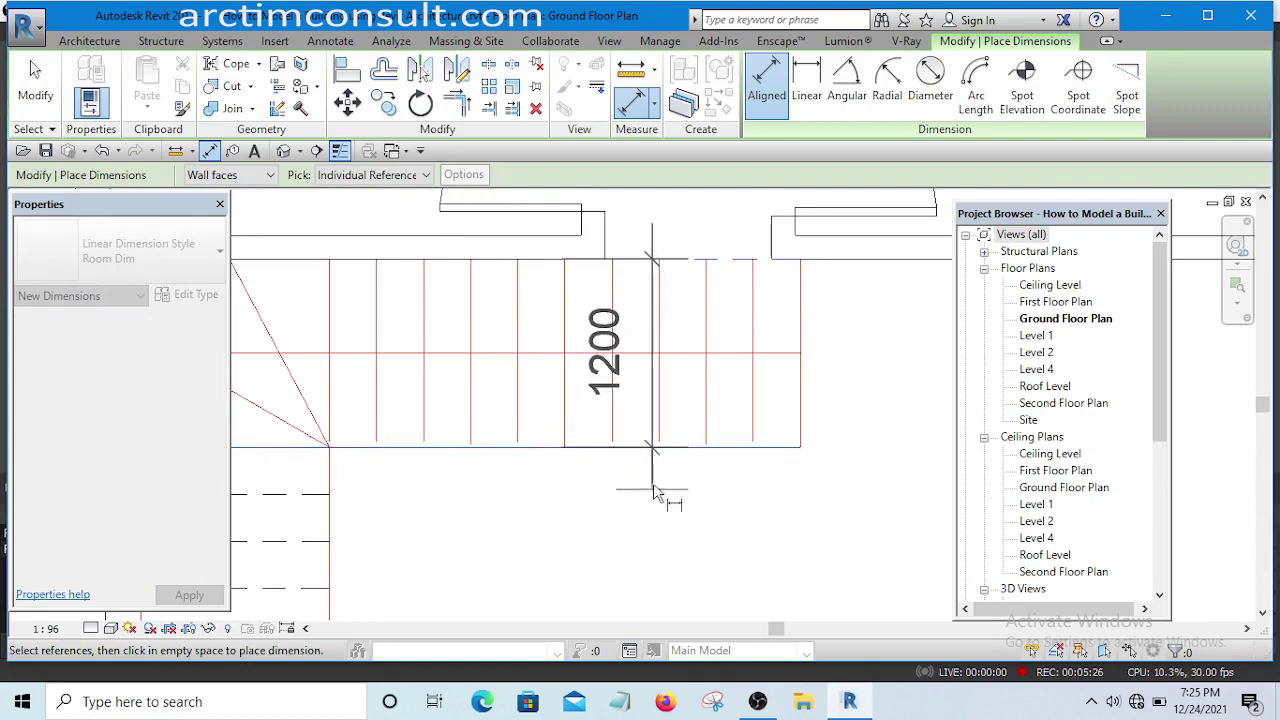
right_click(663, 377)
left_click(690, 382)
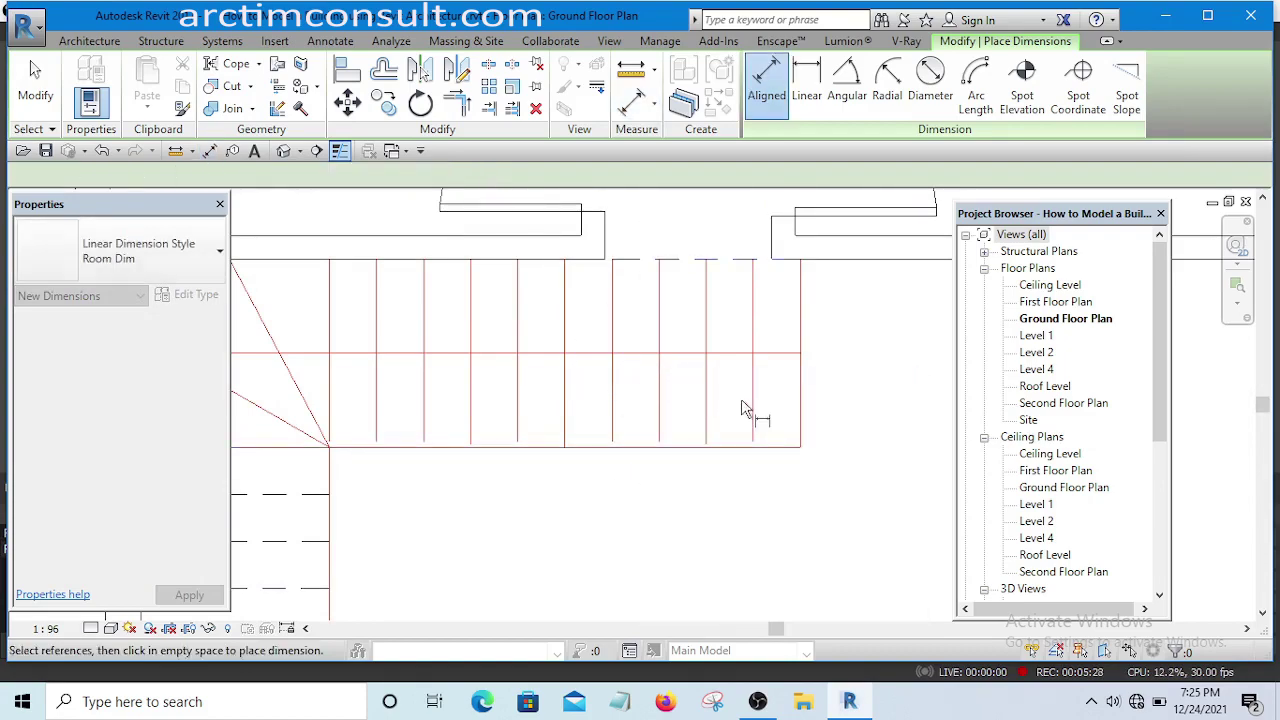
scroll(745, 395, "down", 4)
right_click(778, 385)
left_click(820, 399)
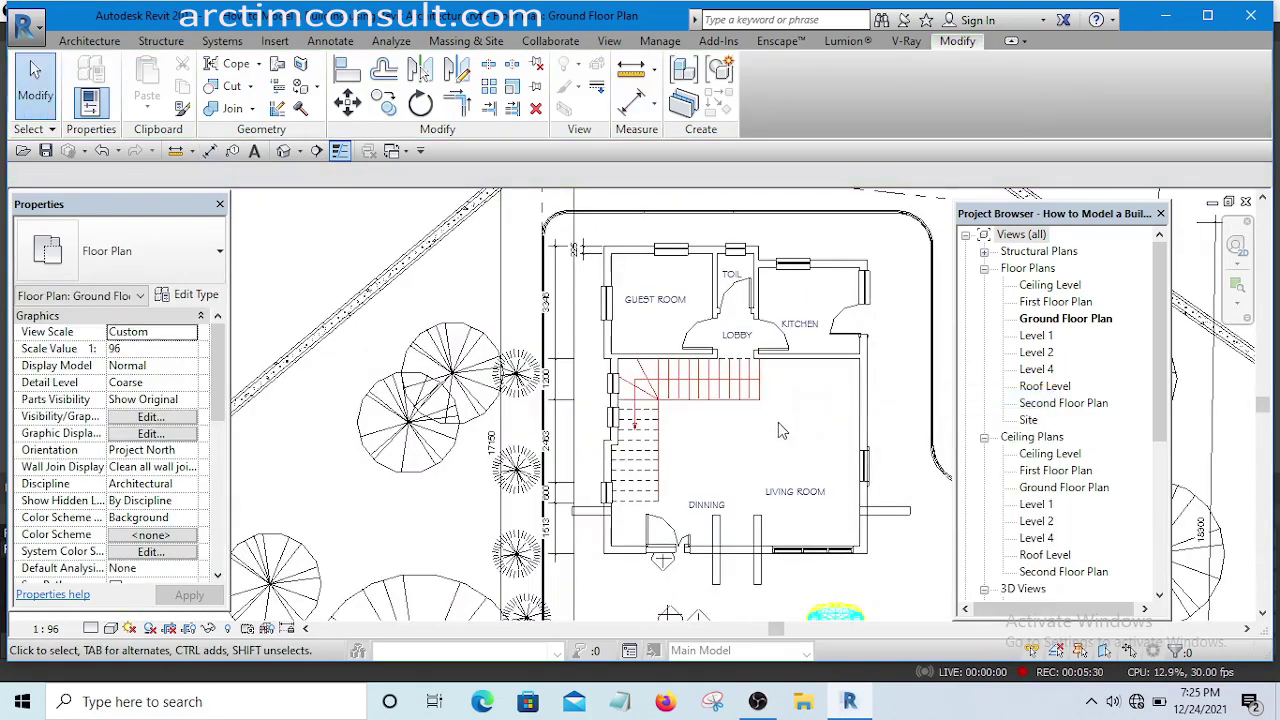
middle_click_drag(778, 422, 668, 397)
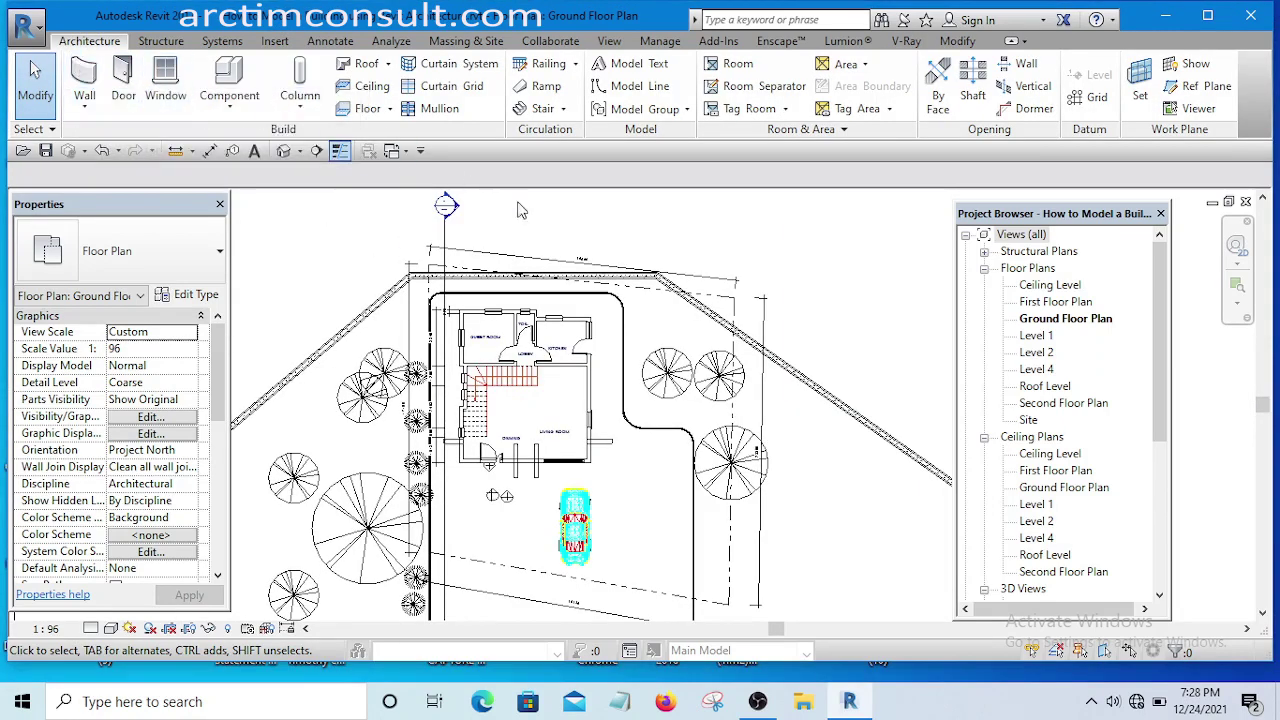
Start a Stair by Sketch using the YMAX STAIR type
left_click(565, 112)
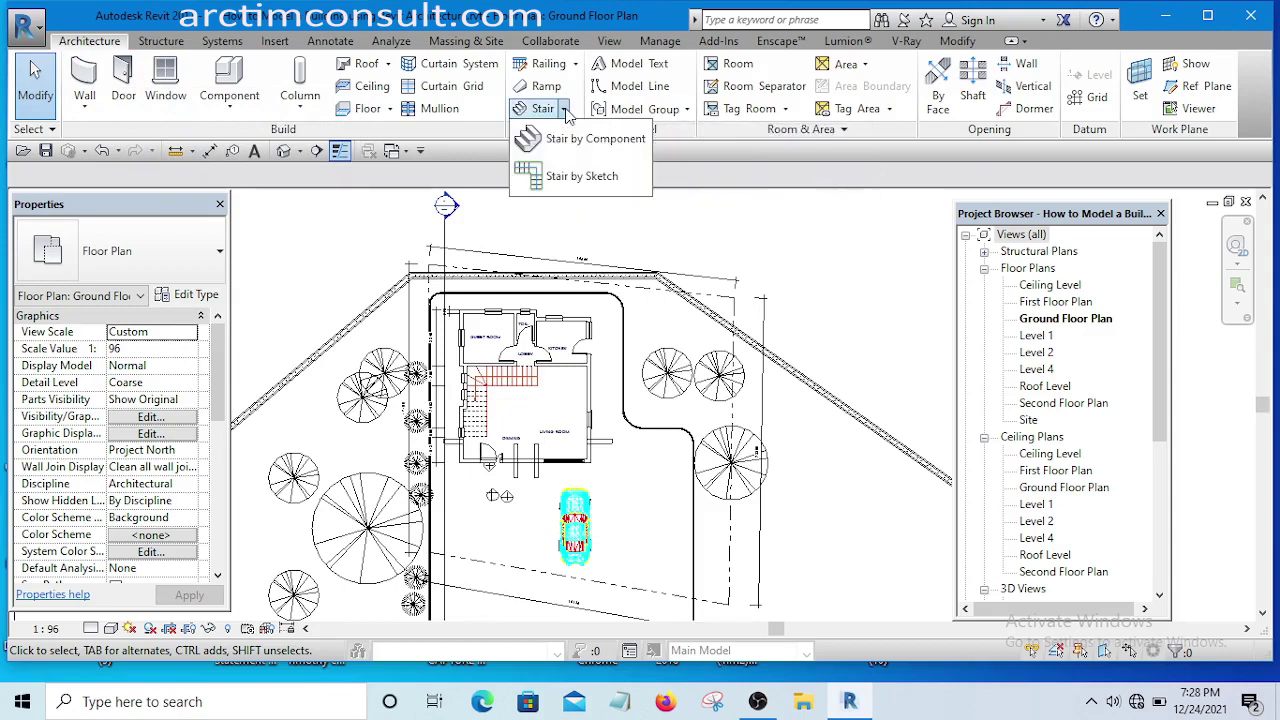
left_click(584, 177)
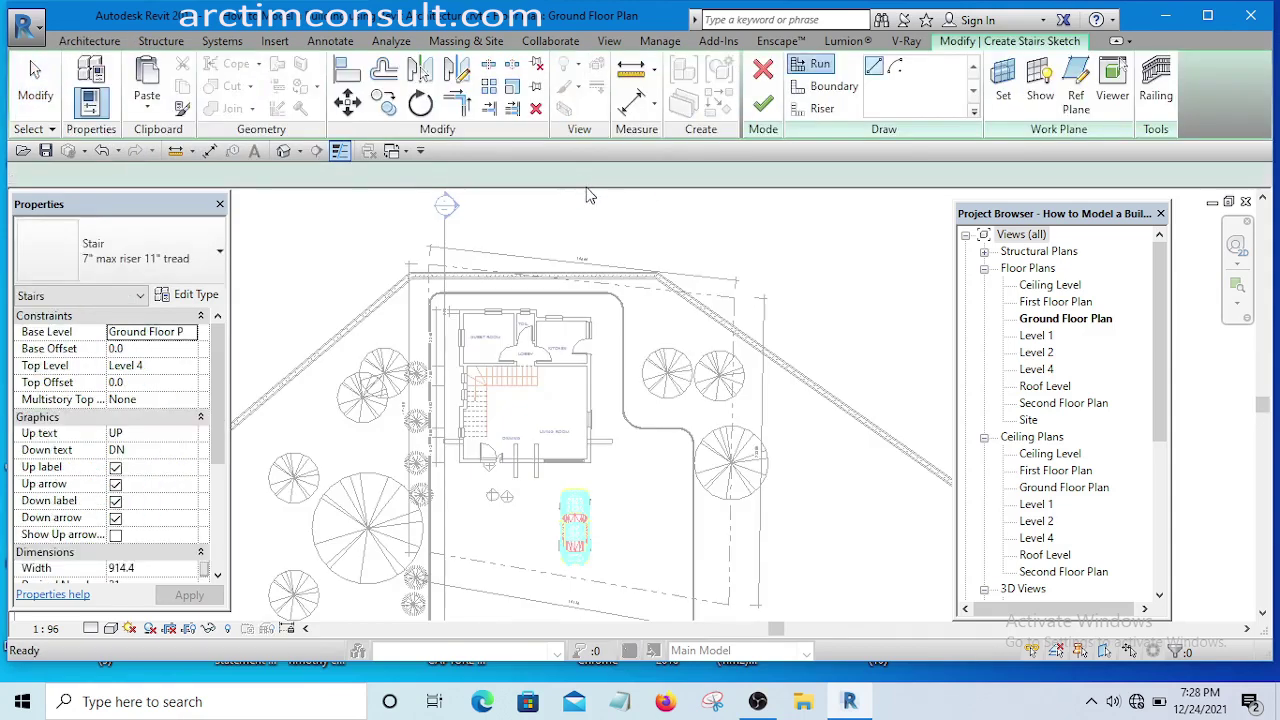
left_click(163, 246)
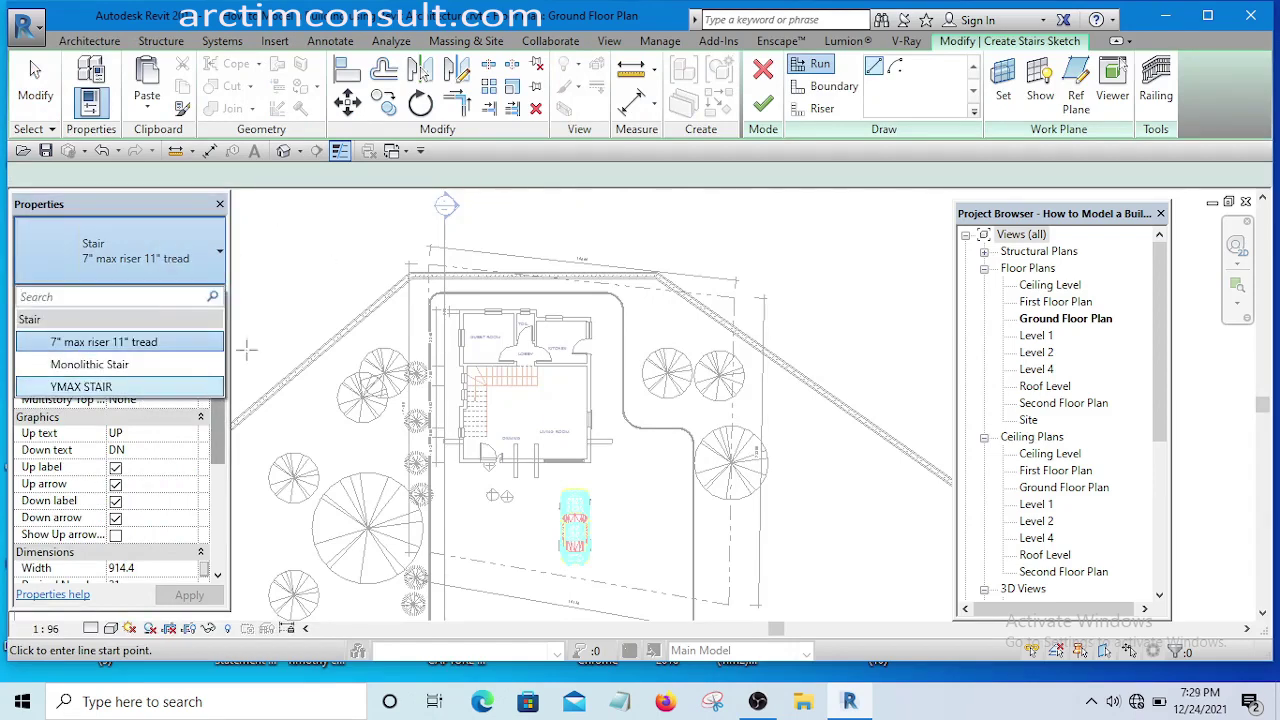
left_click(118, 397)
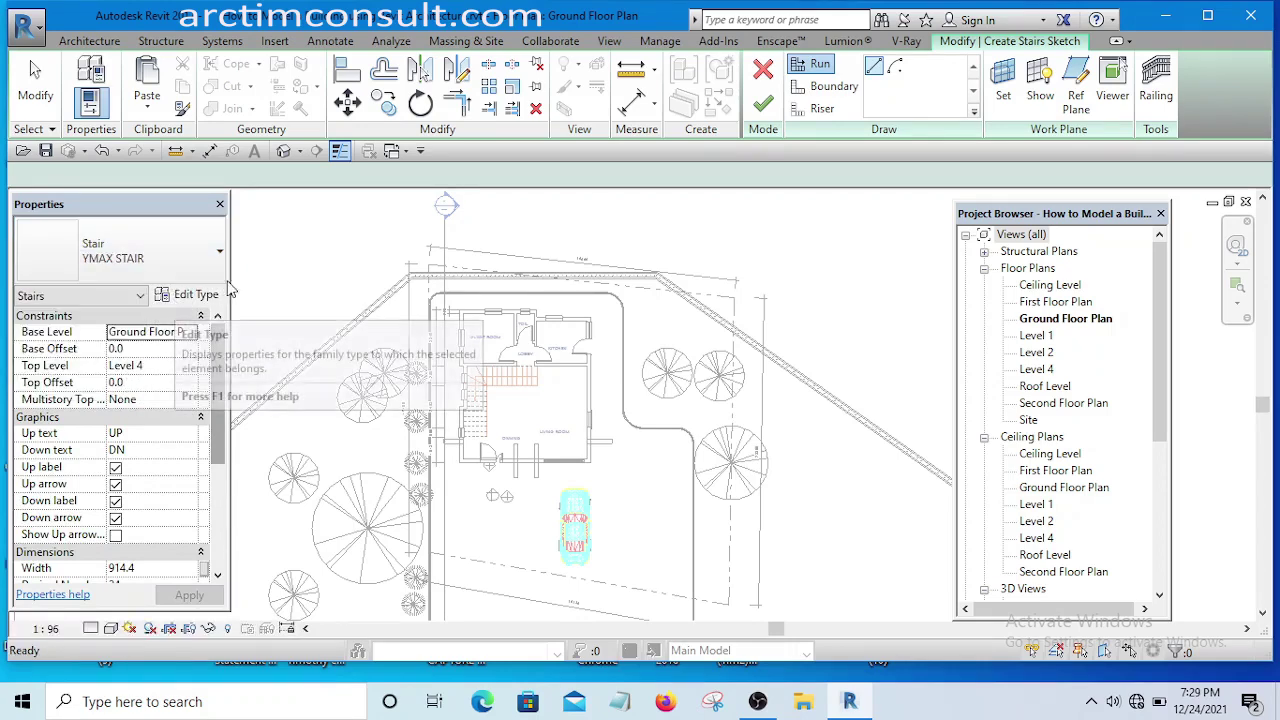
scroll(484, 380, "up", 2)
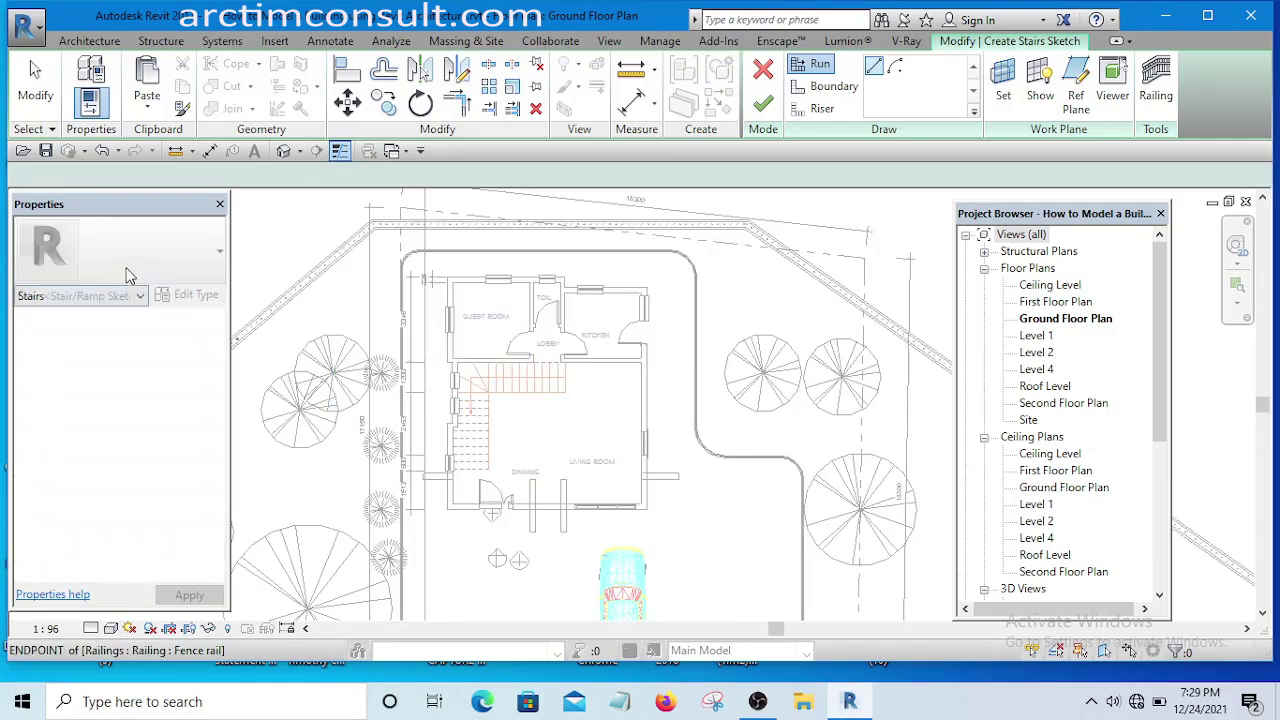
scroll(572, 392, "up", 2)
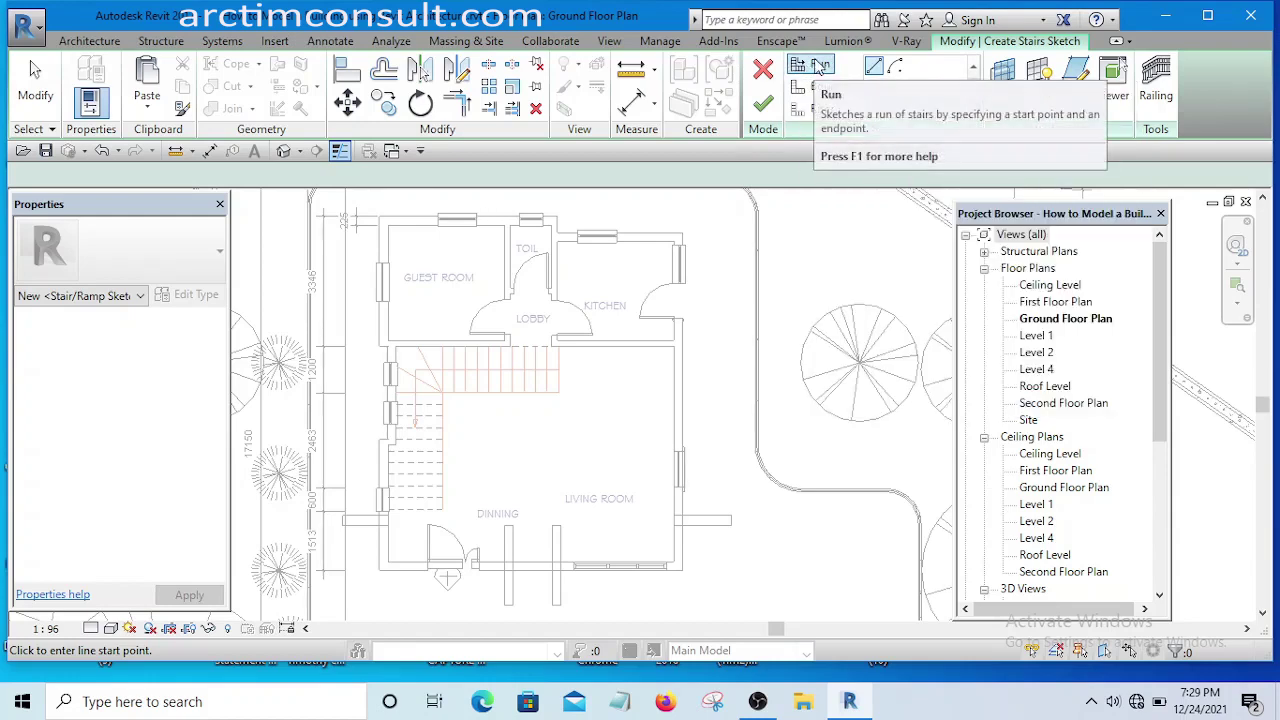
scroll(560, 366, "up", 4)
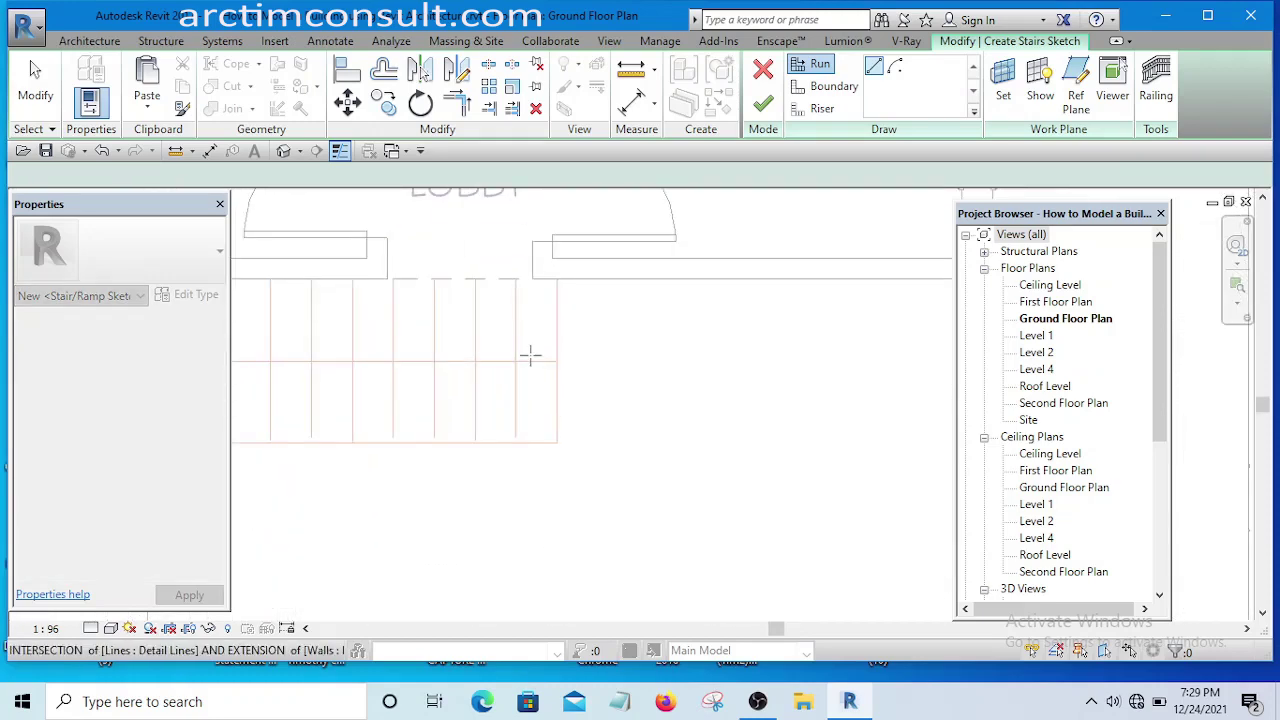
scroll(560, 359, "down", 2)
scroll(571, 359, "down", 3)
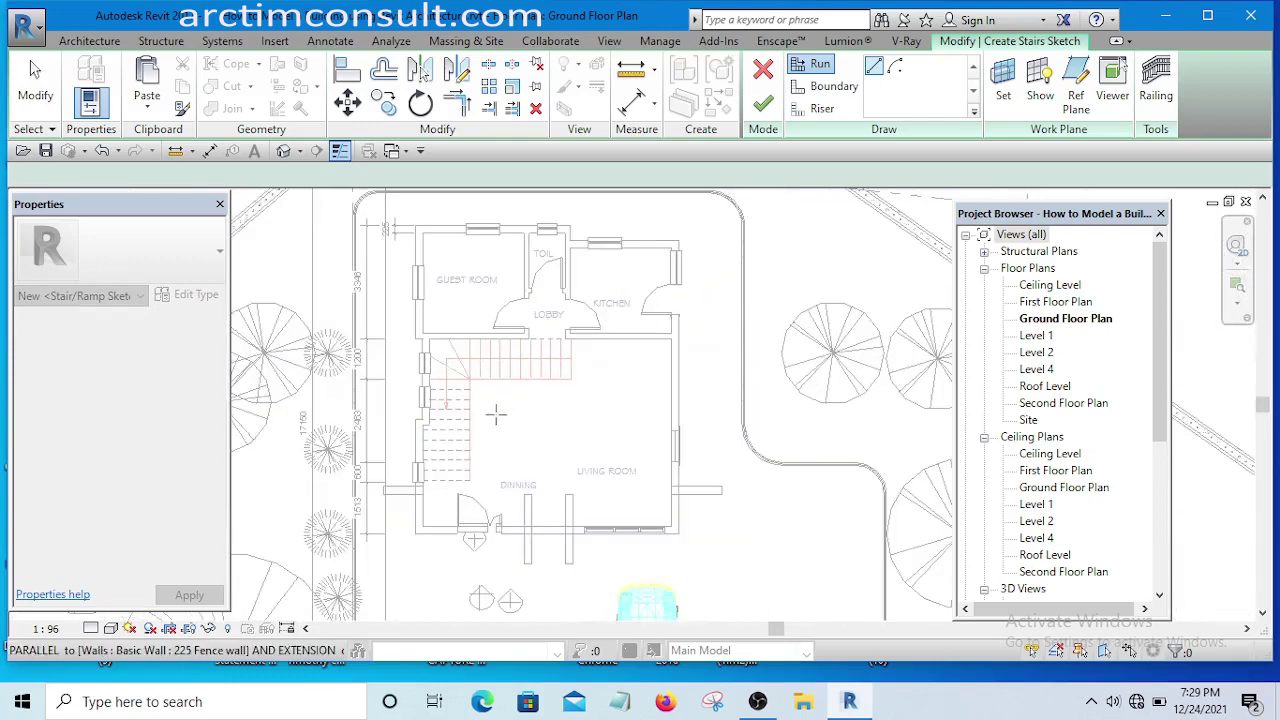
key("Escape")
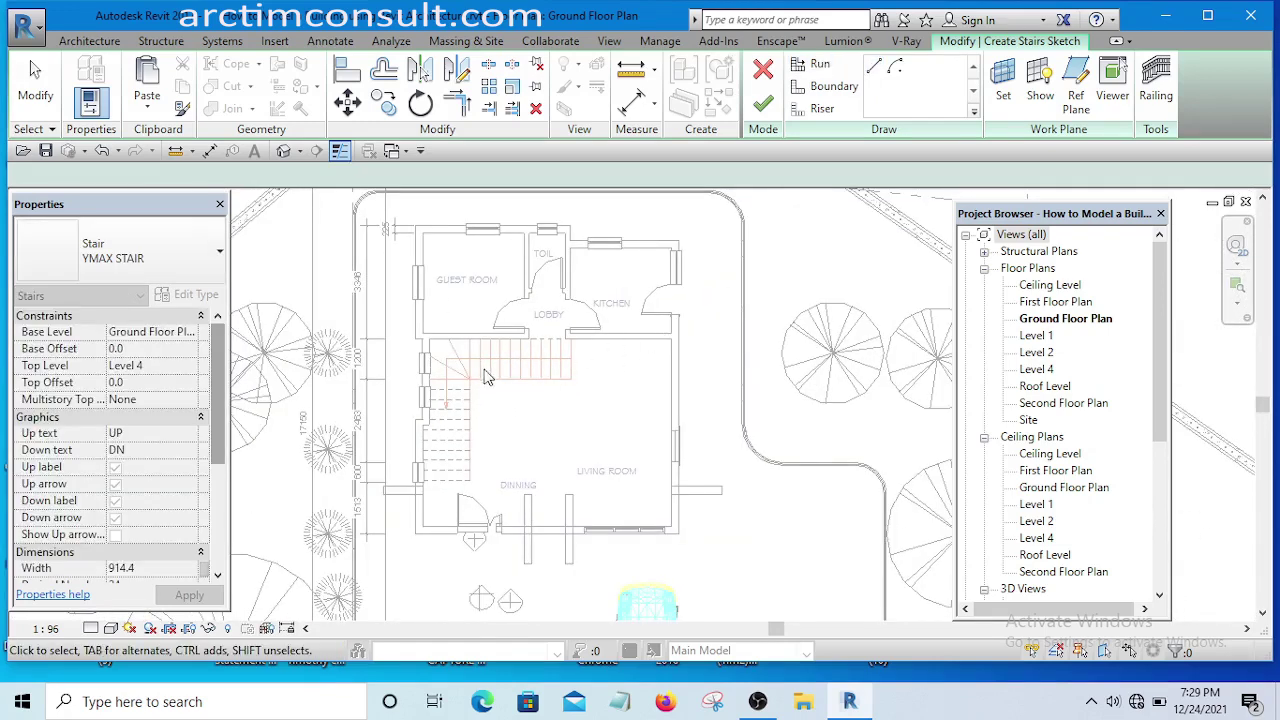
Set base level Ground Floor Plan, top level First Floor Plan and width 1200, then apply
left_click(190, 333)
left_click(190, 332)
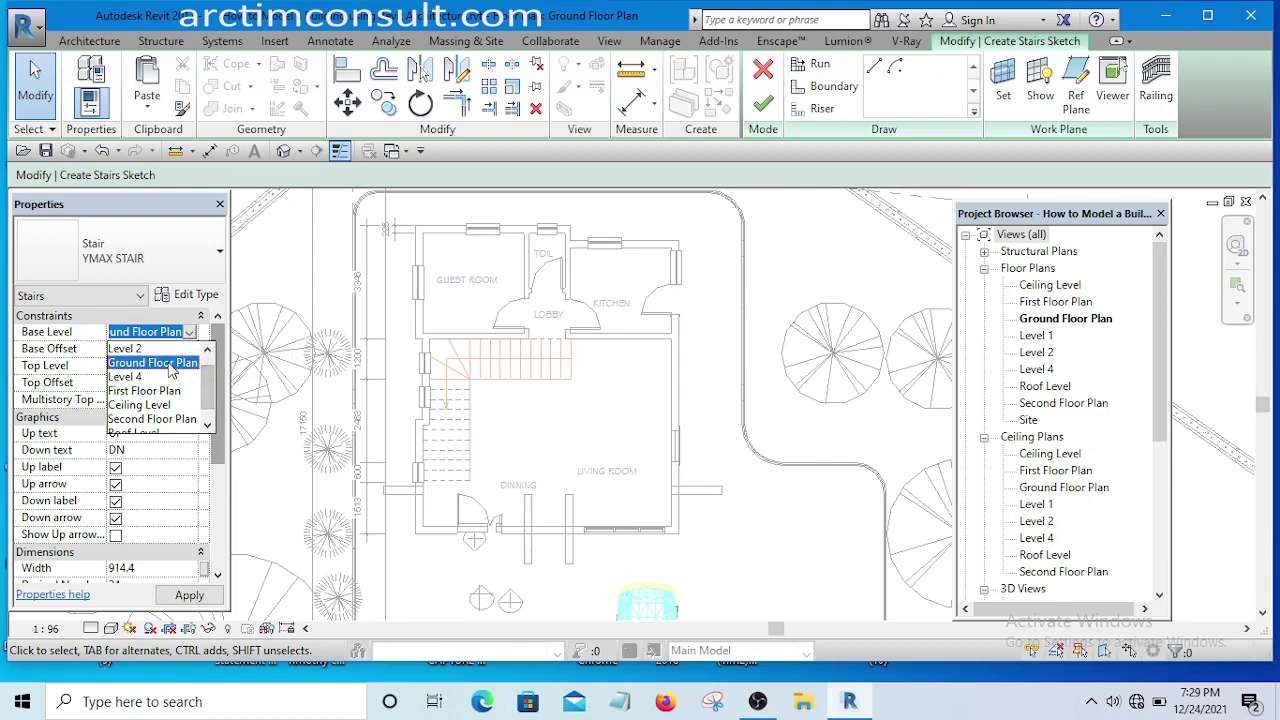
left_click(152, 363)
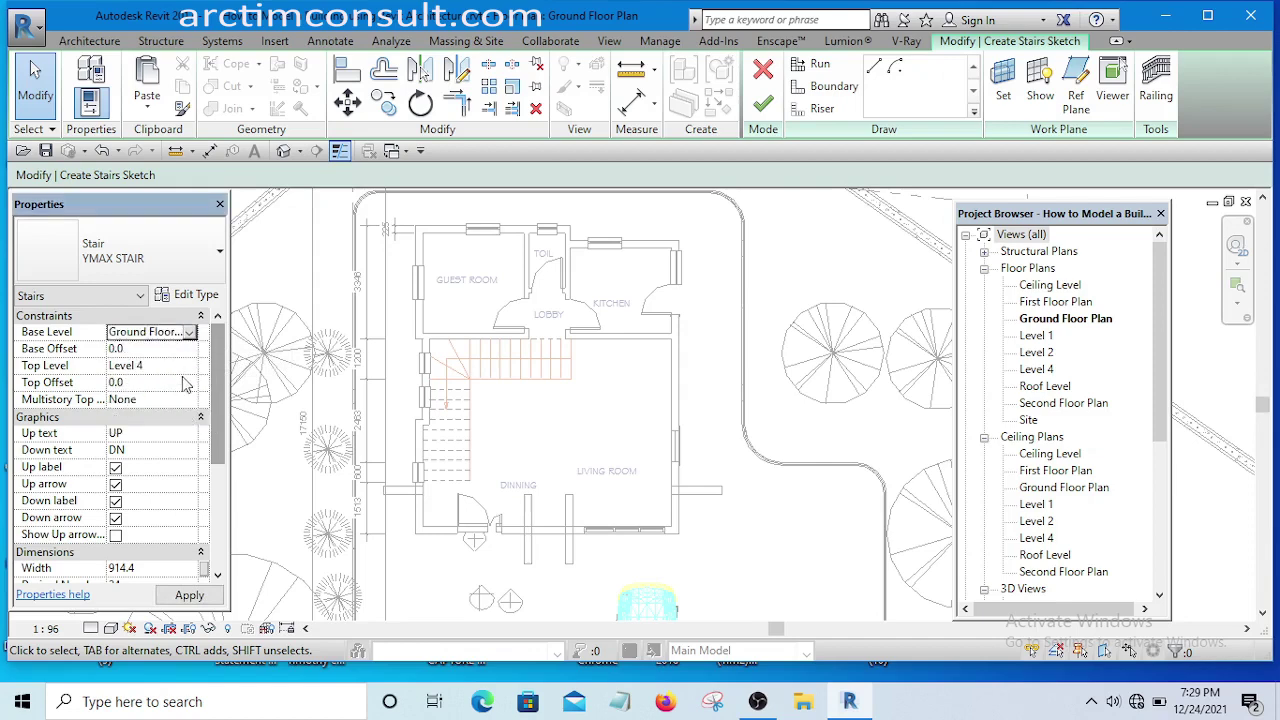
left_click(190, 368)
left_click(190, 367)
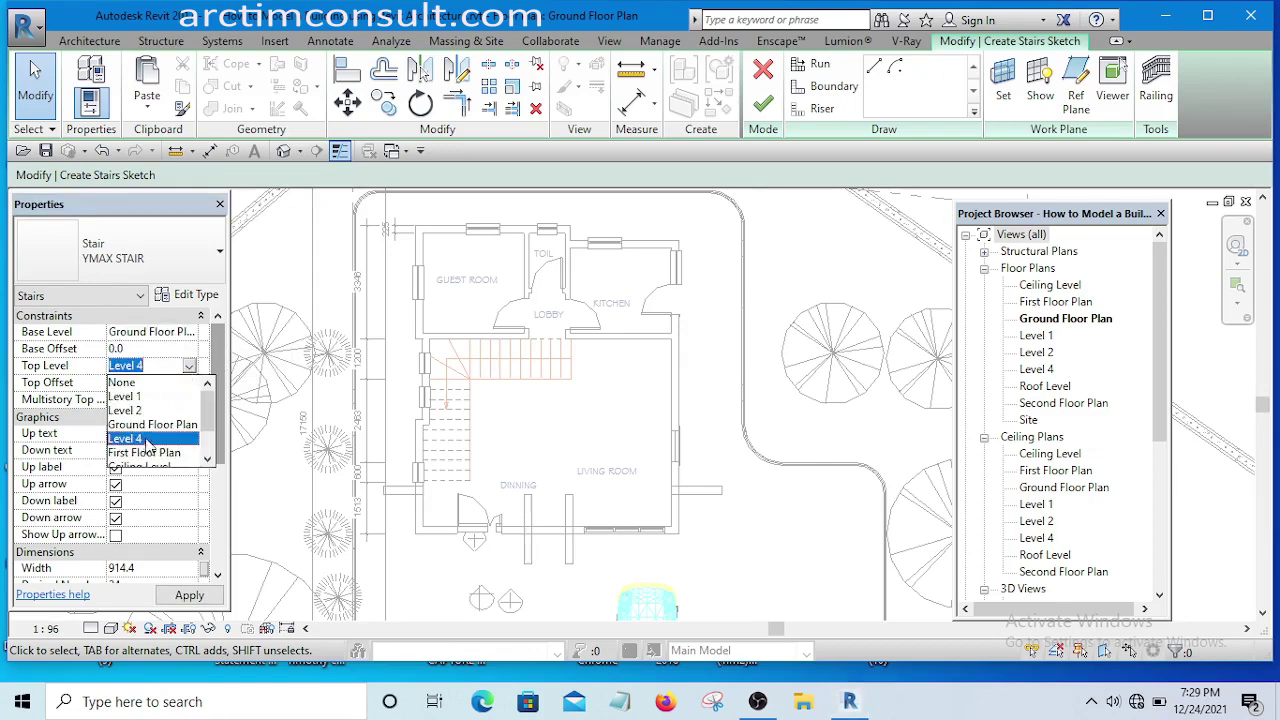
scroll(207, 432, "down", 1)
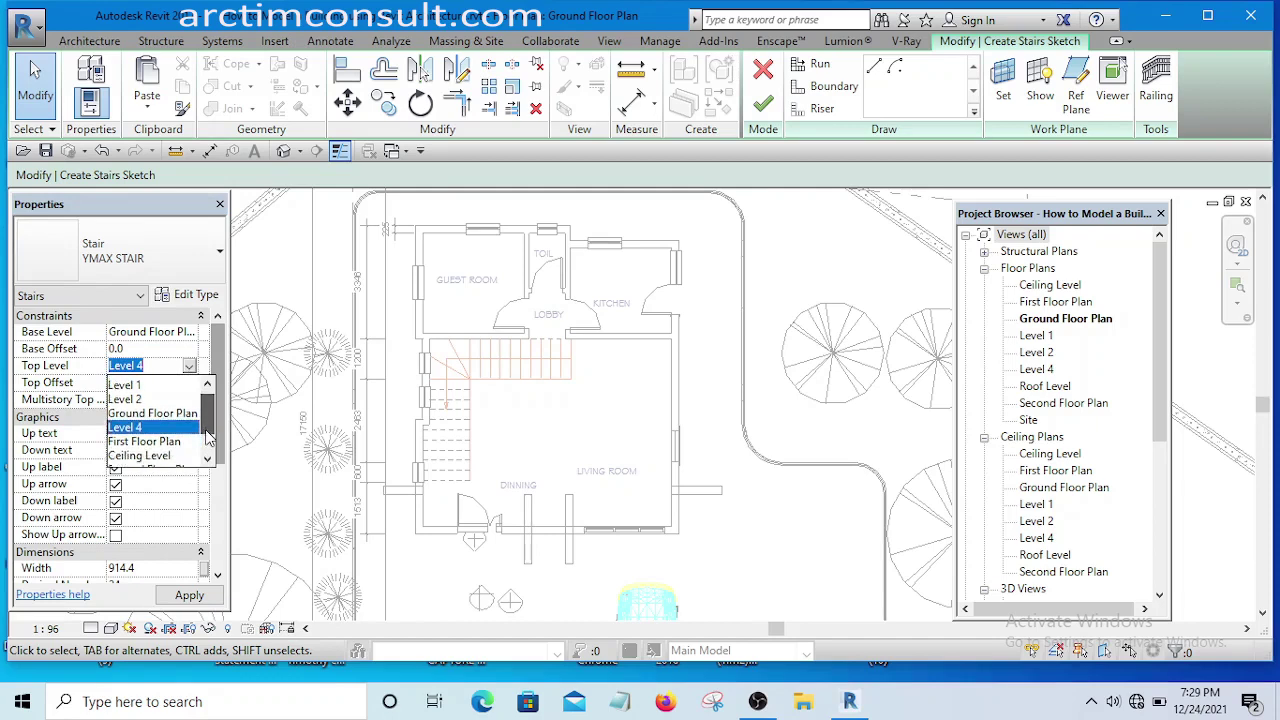
left_click(154, 438)
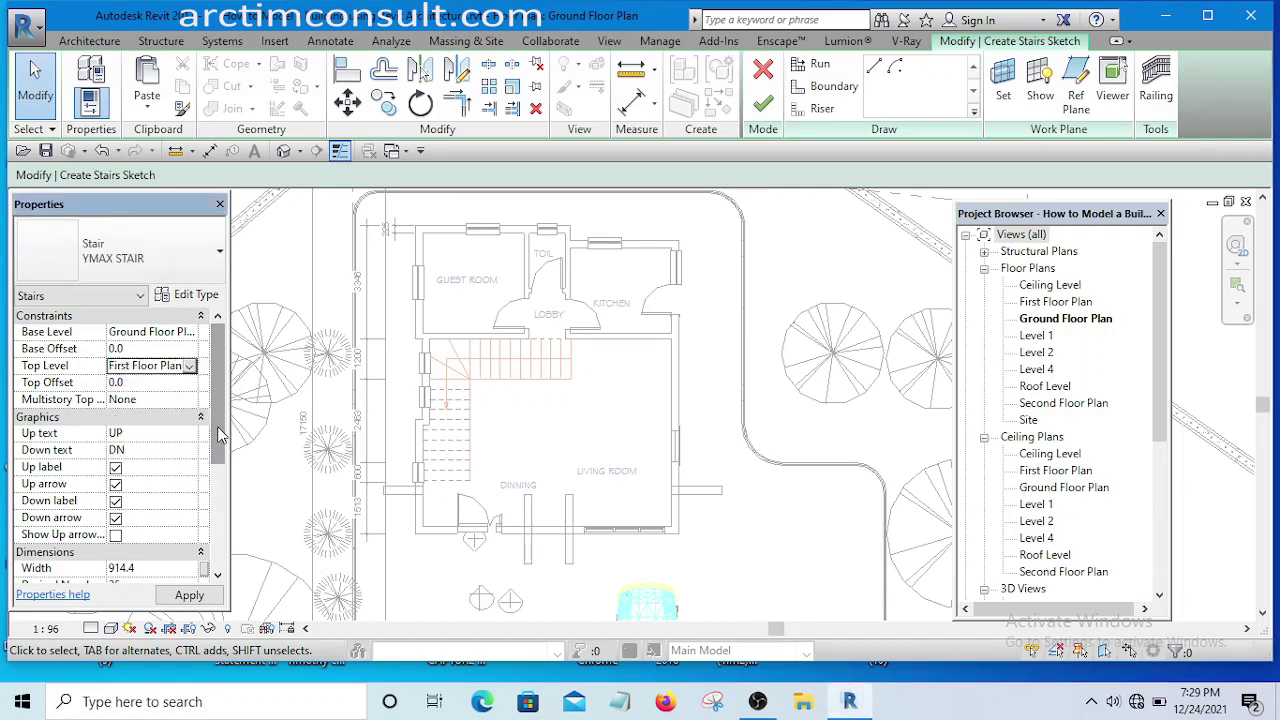
left_click_drag(220, 435, 214, 534)
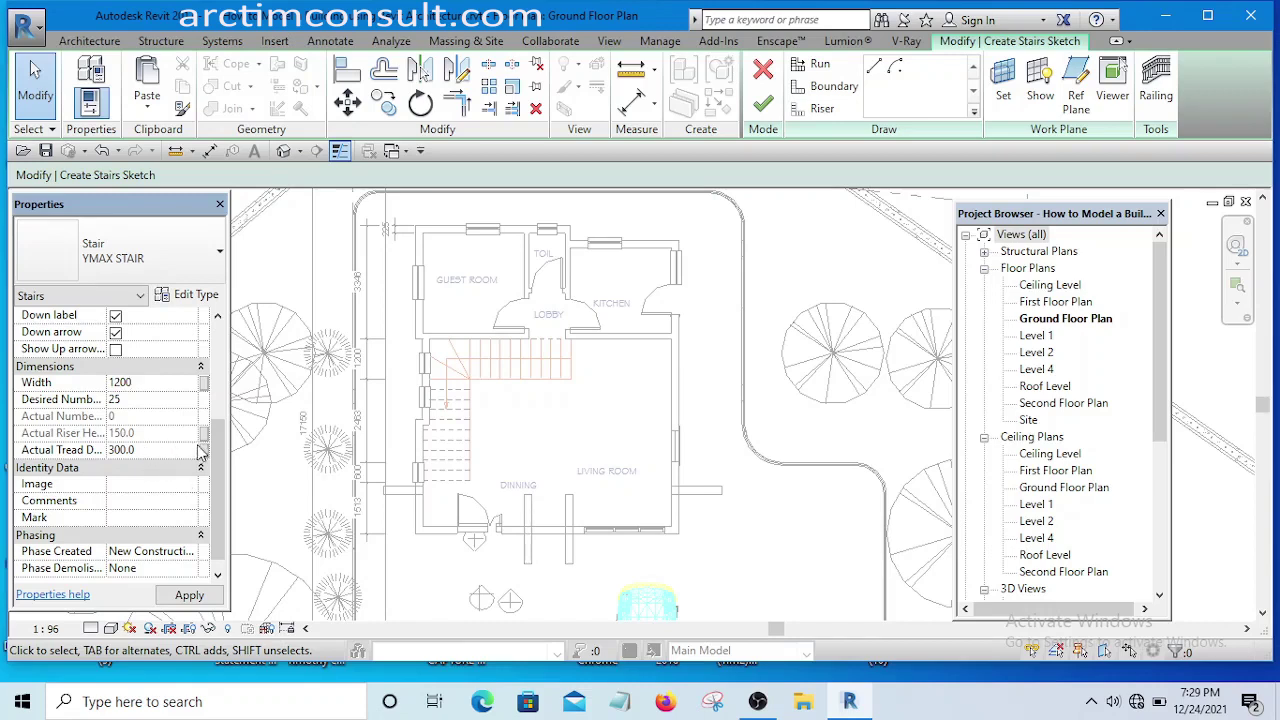
mouse_move(217, 452)
left_mouse_down()
mouse_move(222, 362)
mouse_move(205, 455)
left_mouse_up()
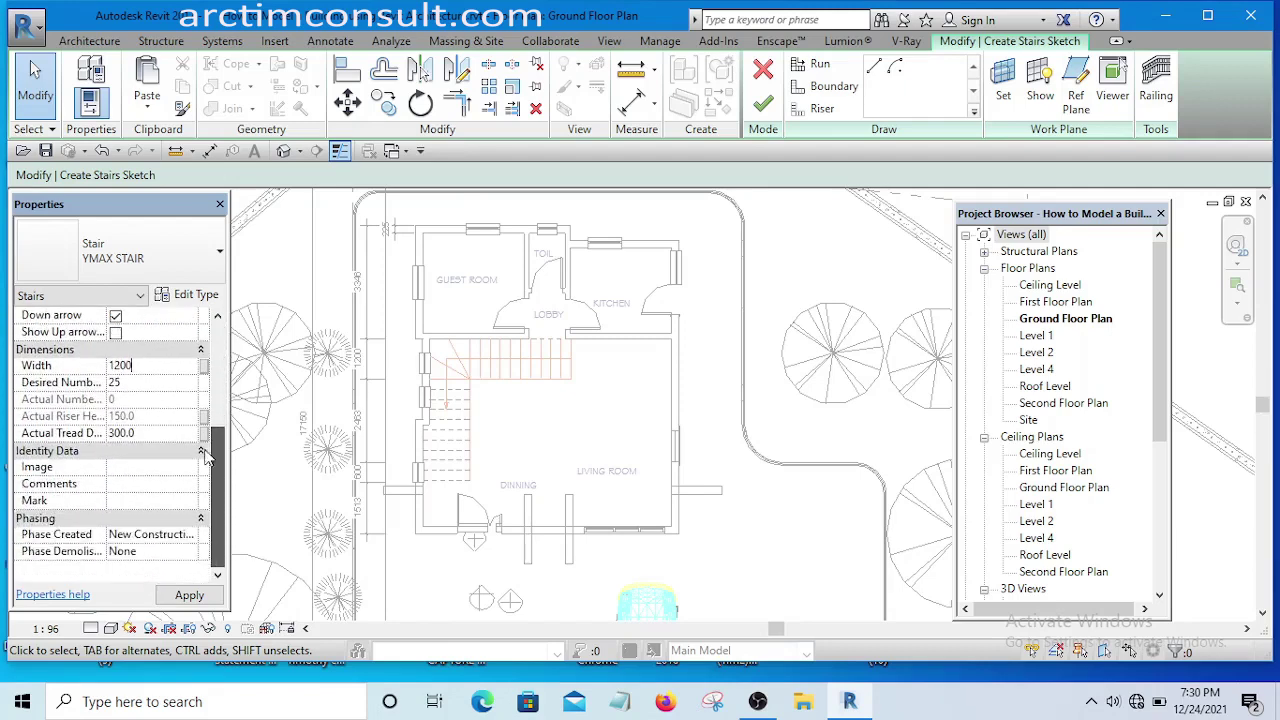
left_click(189, 596)
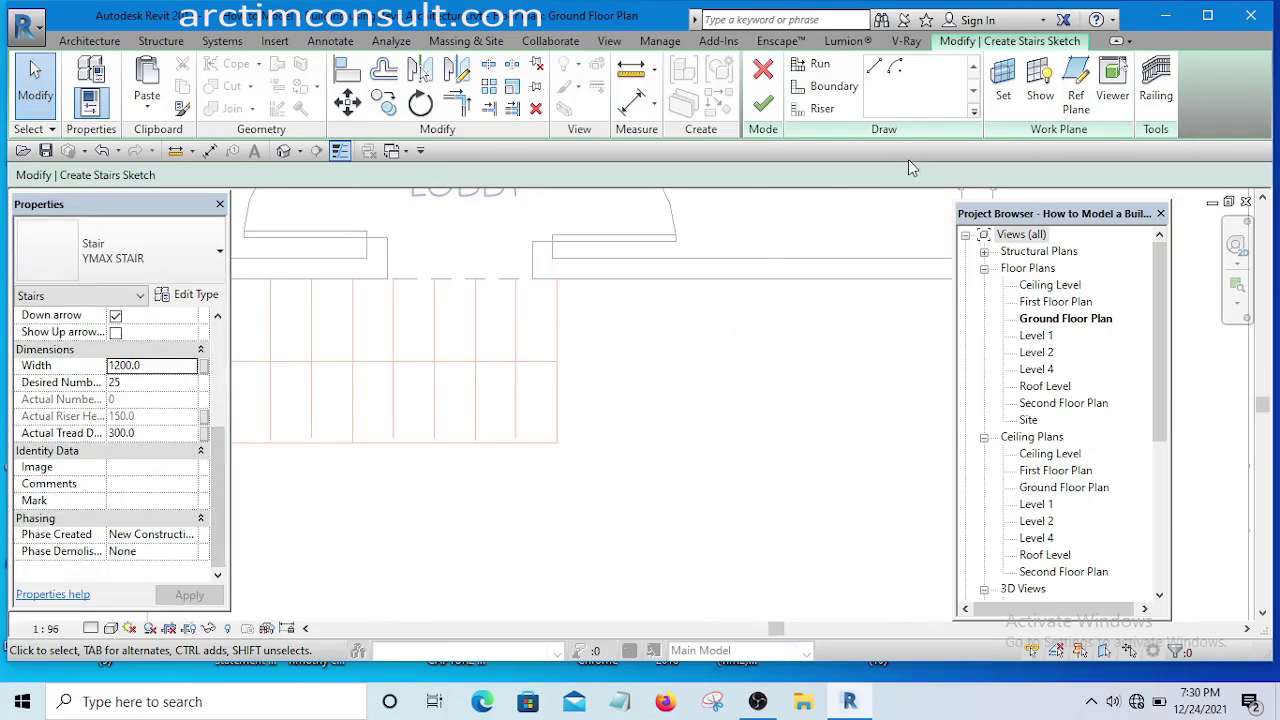
Sketch the first 11-riser run horizontally along the top wall
left_click(814, 66)
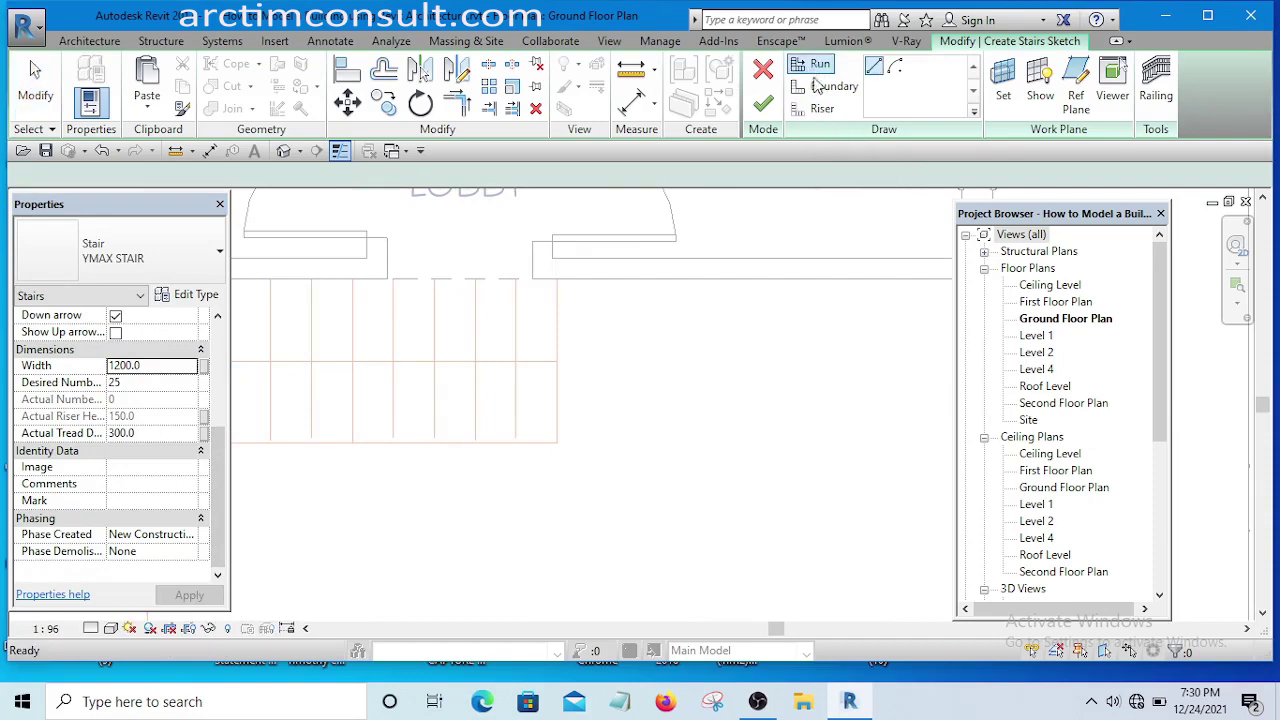
scroll(680, 437, "down", 3)
scroll(677, 410, "up", 2)
left_click(292, 407)
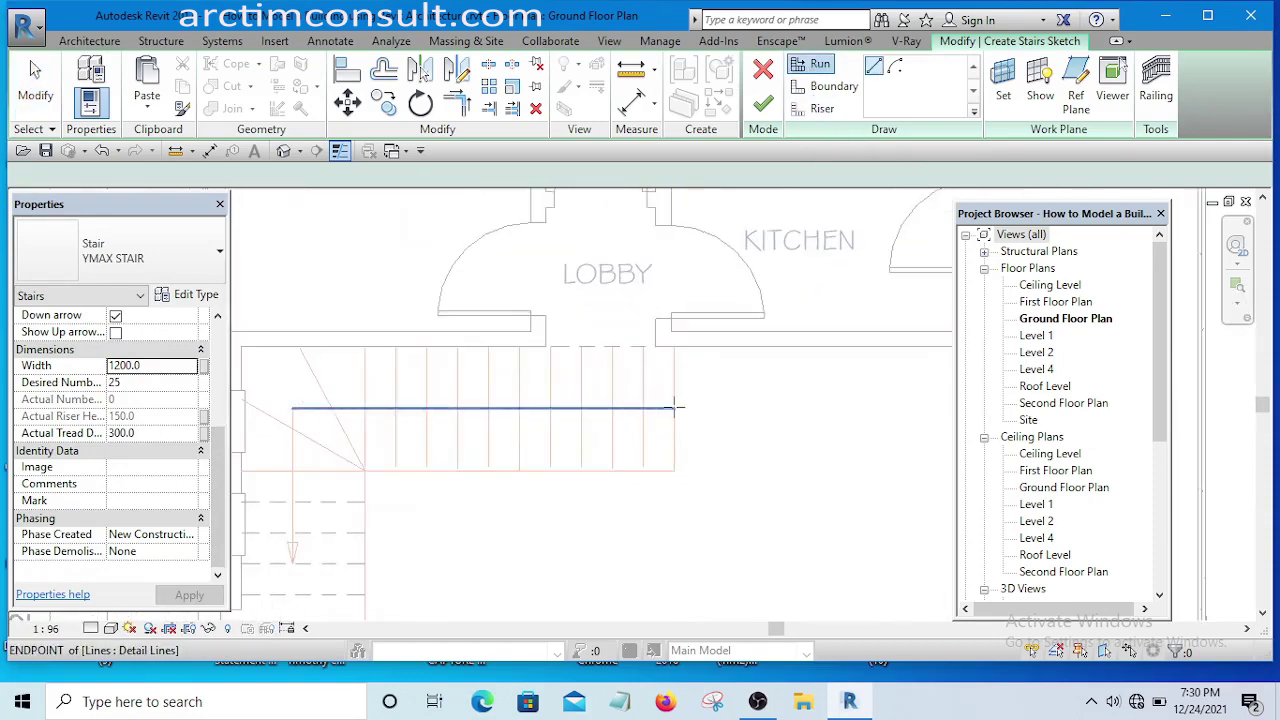
left_click(676, 406)
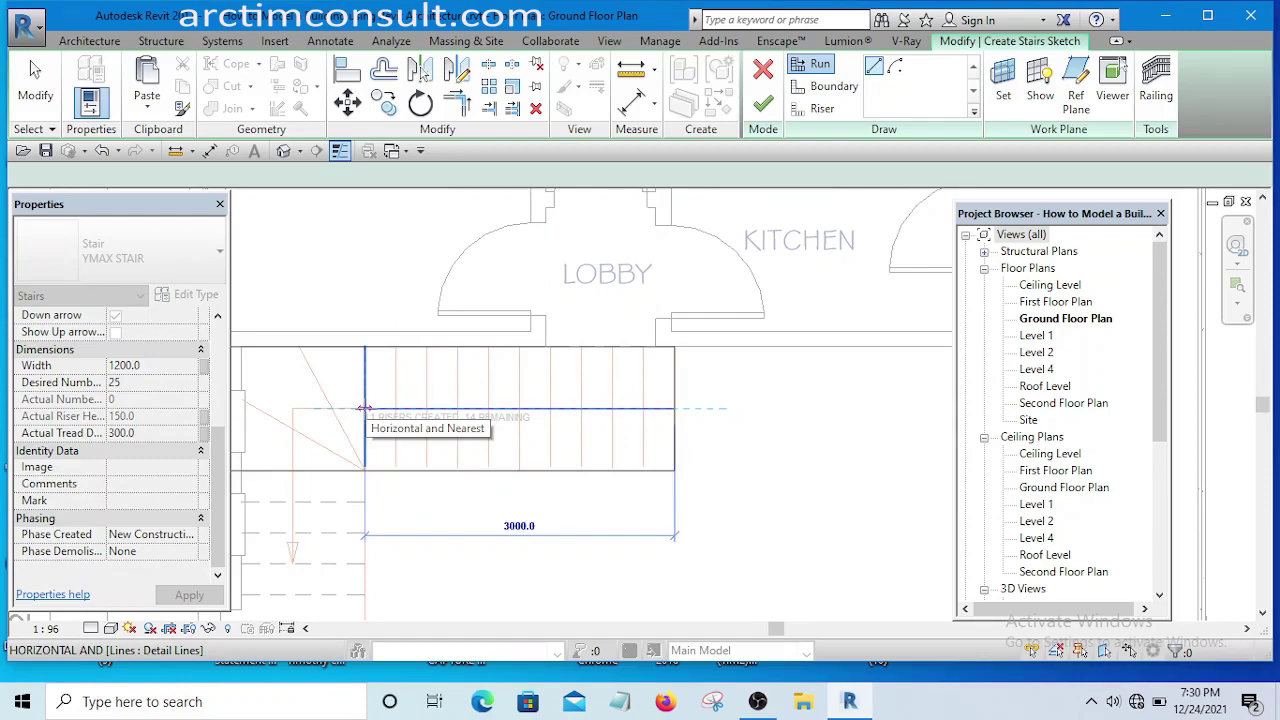
left_click(364, 410)
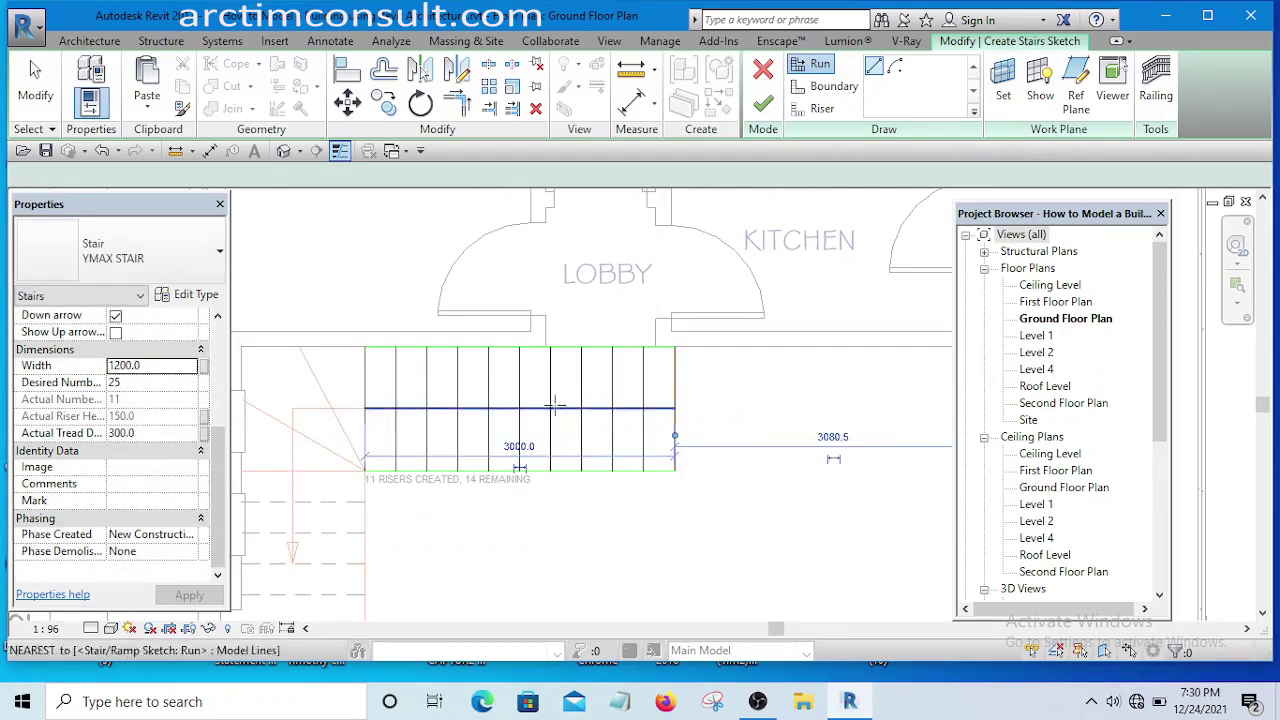
Sketch the second run down beside the dining area, completing 25 risers
scroll(567, 377, "down", 3)
scroll(597, 337, "down", 3)
scroll(580, 386, "up", 5)
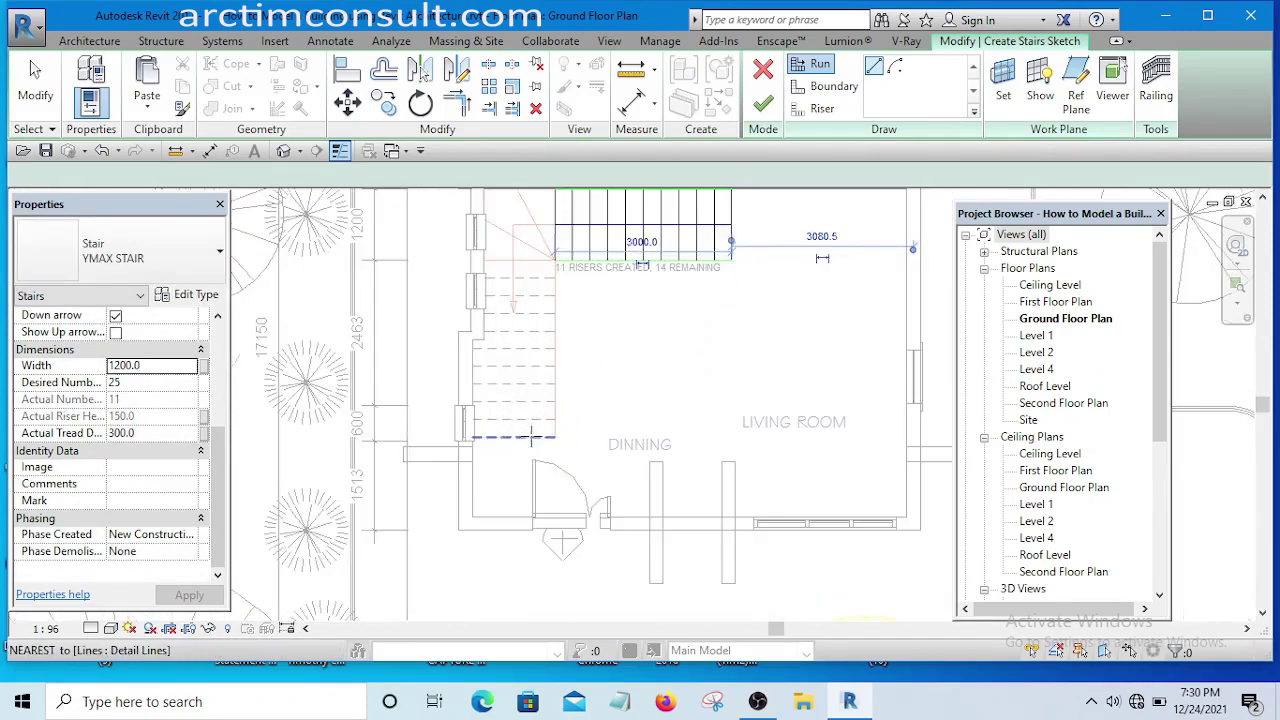
middle_click_drag(579, 386, 557, 466)
scroll(529, 352, "up", 5)
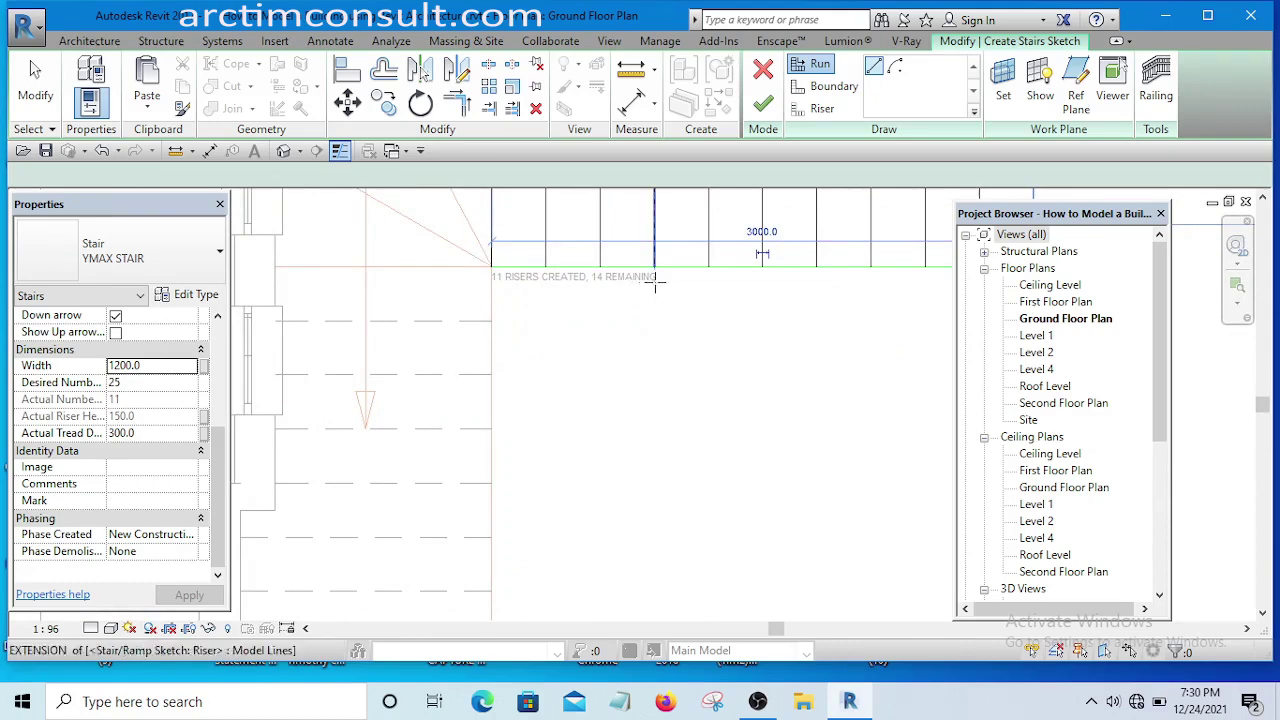
scroll(617, 306, "down", 5)
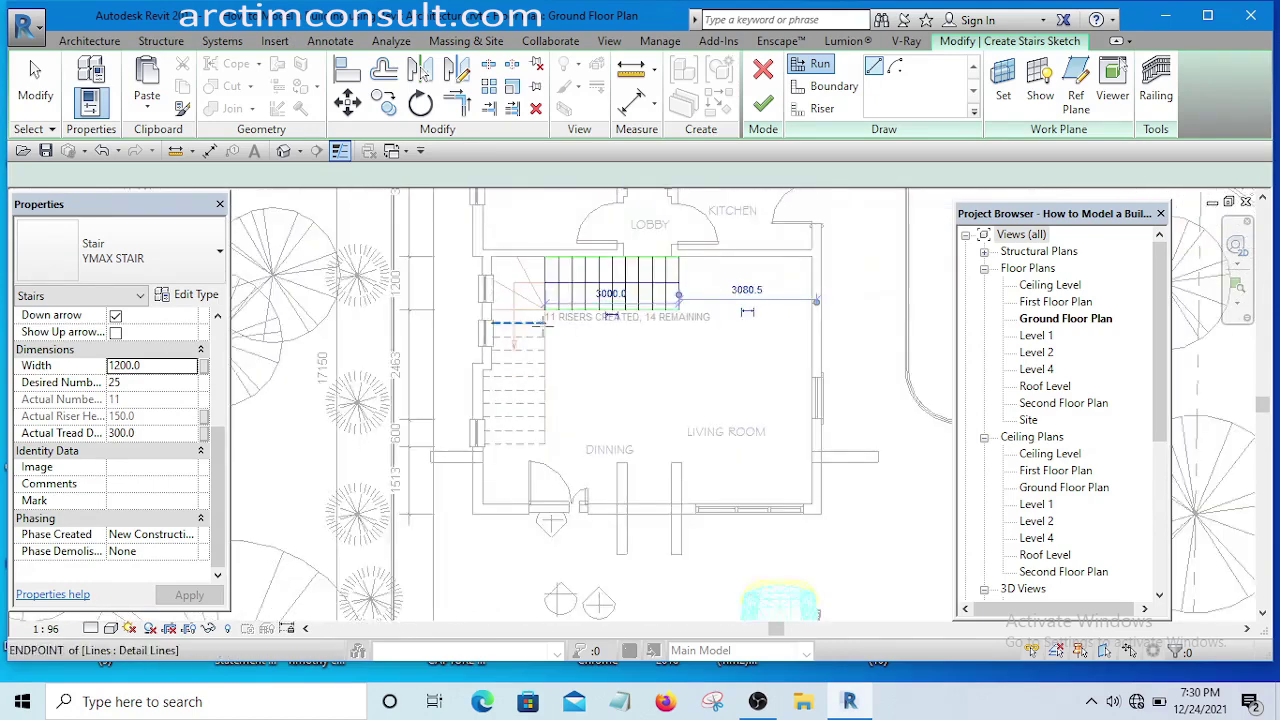
scroll(510, 313, "up", 5)
scroll(505, 296, "up", 1)
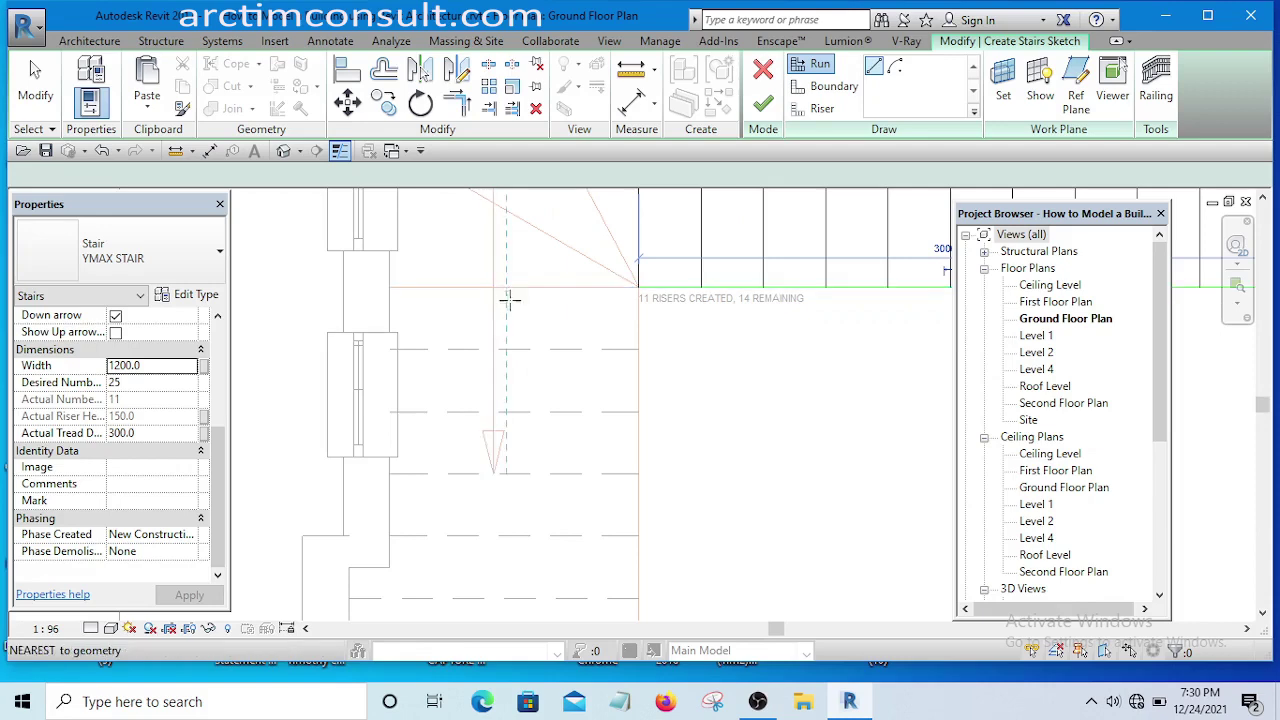
scroll(508, 285, "up", 2)
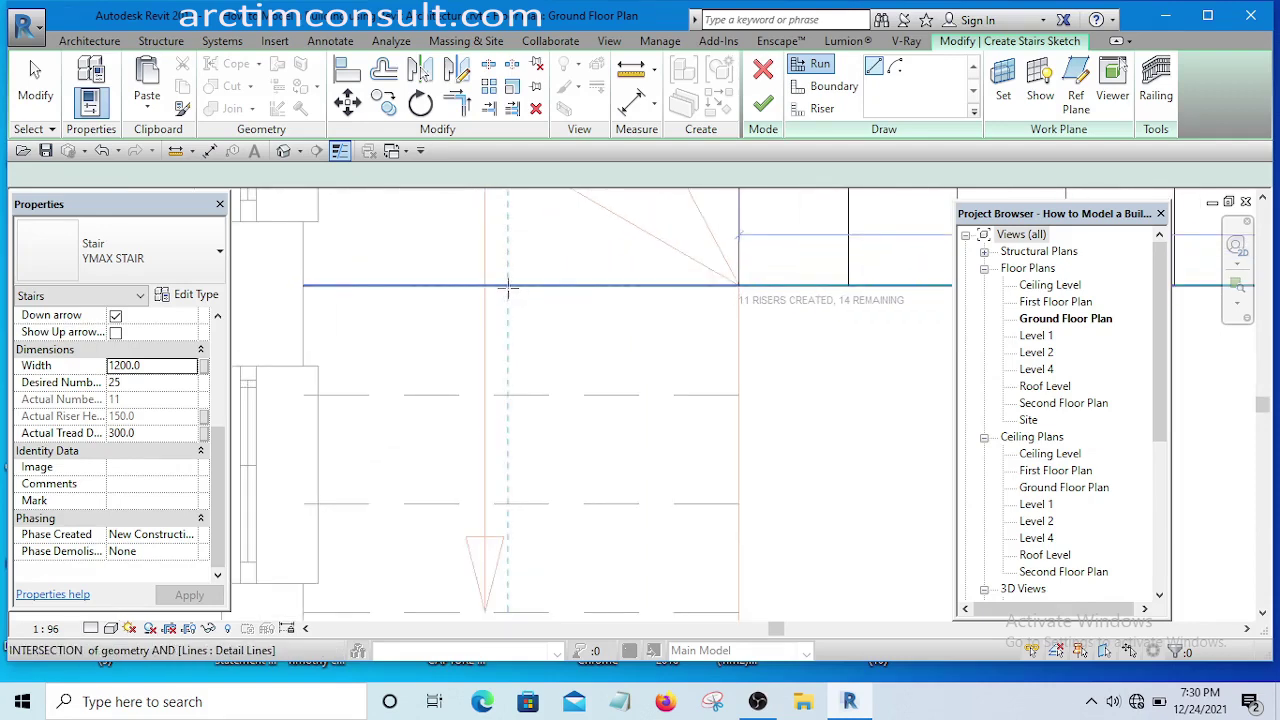
scroll(508, 285, "down", 5)
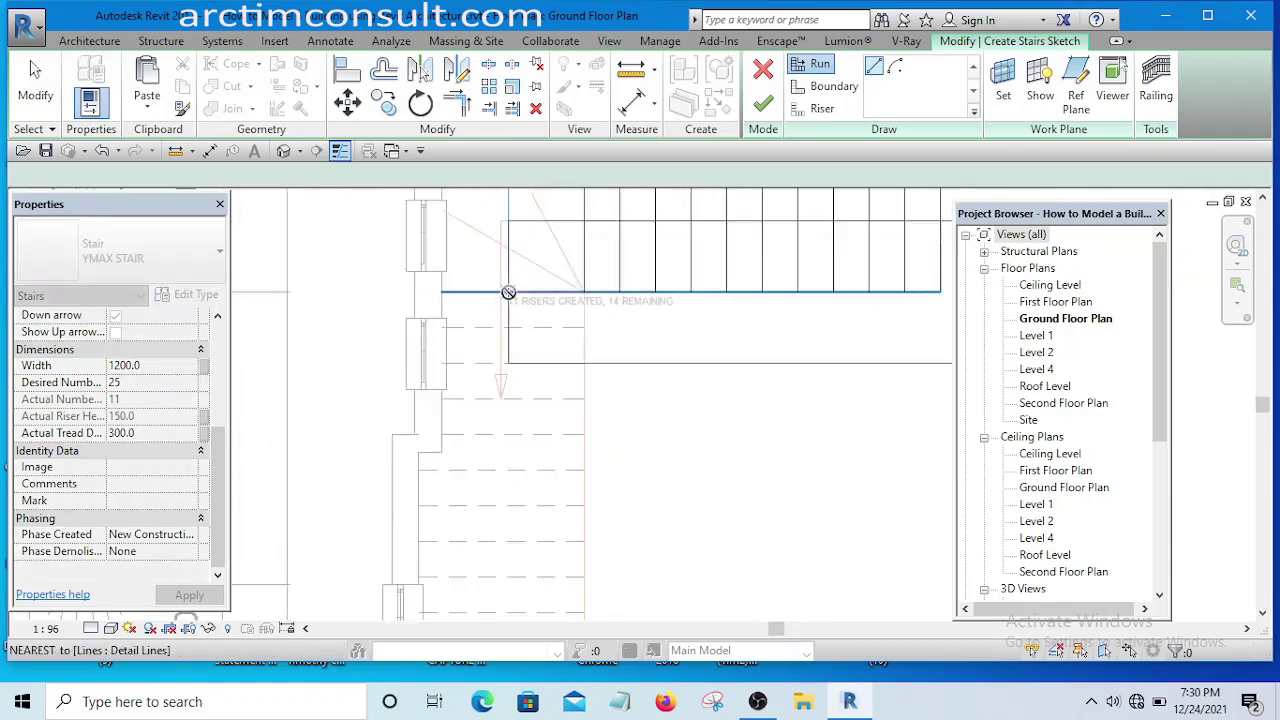
left_click(506, 292)
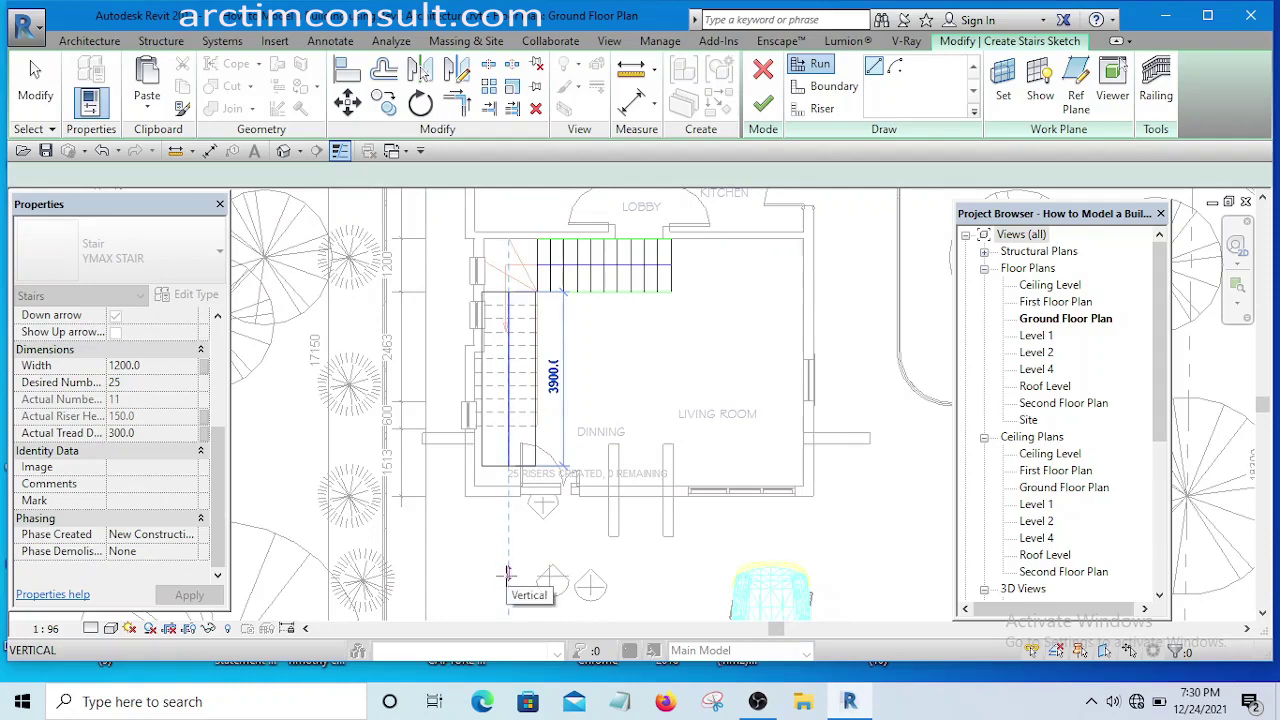
left_click(508, 563)
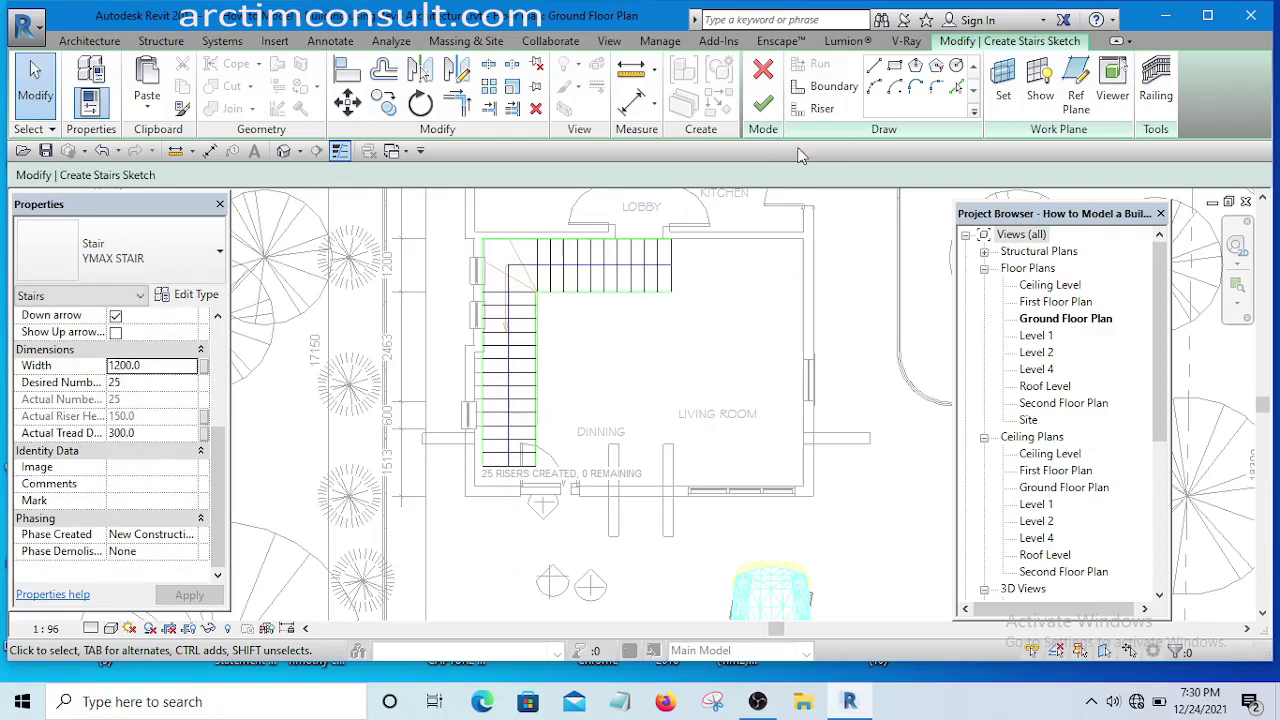
Finish edit mode to create the YMAX STAIR, then deselect it
left_click(763, 108)
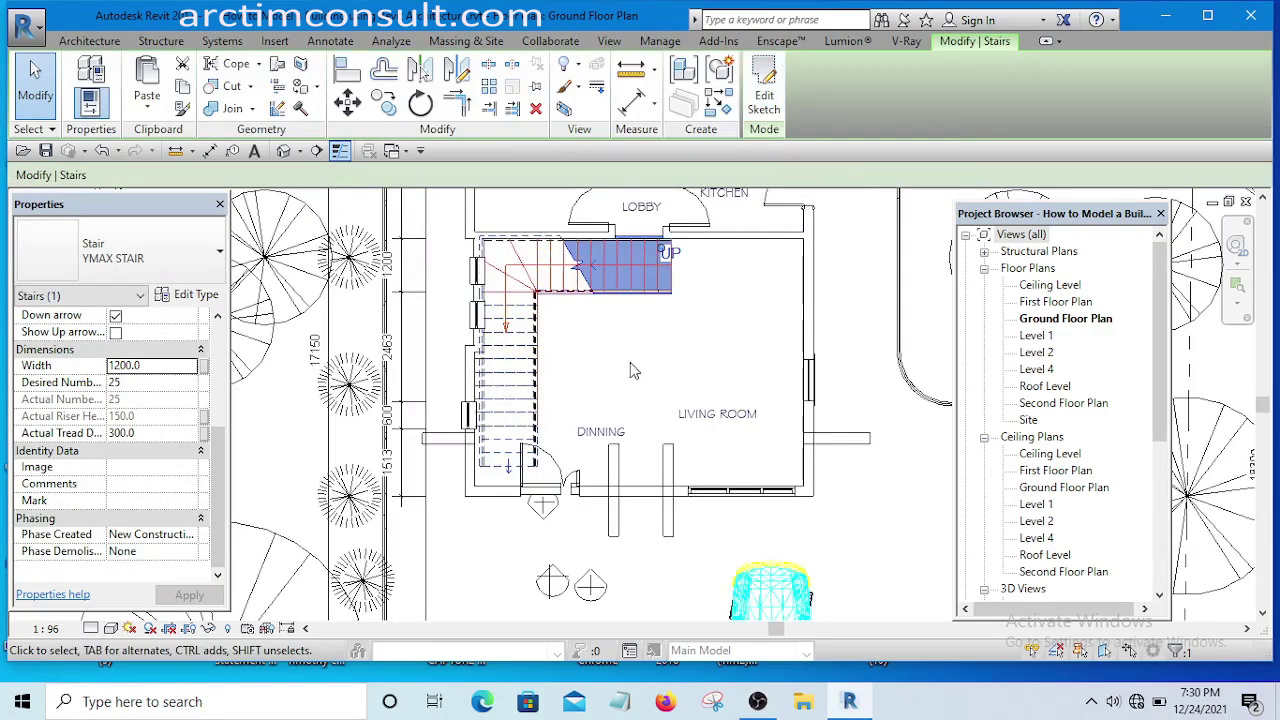
scroll(620, 368, "up", 2)
middle_click_drag(609, 366, 634, 457)
scroll(634, 457, "down", 4)
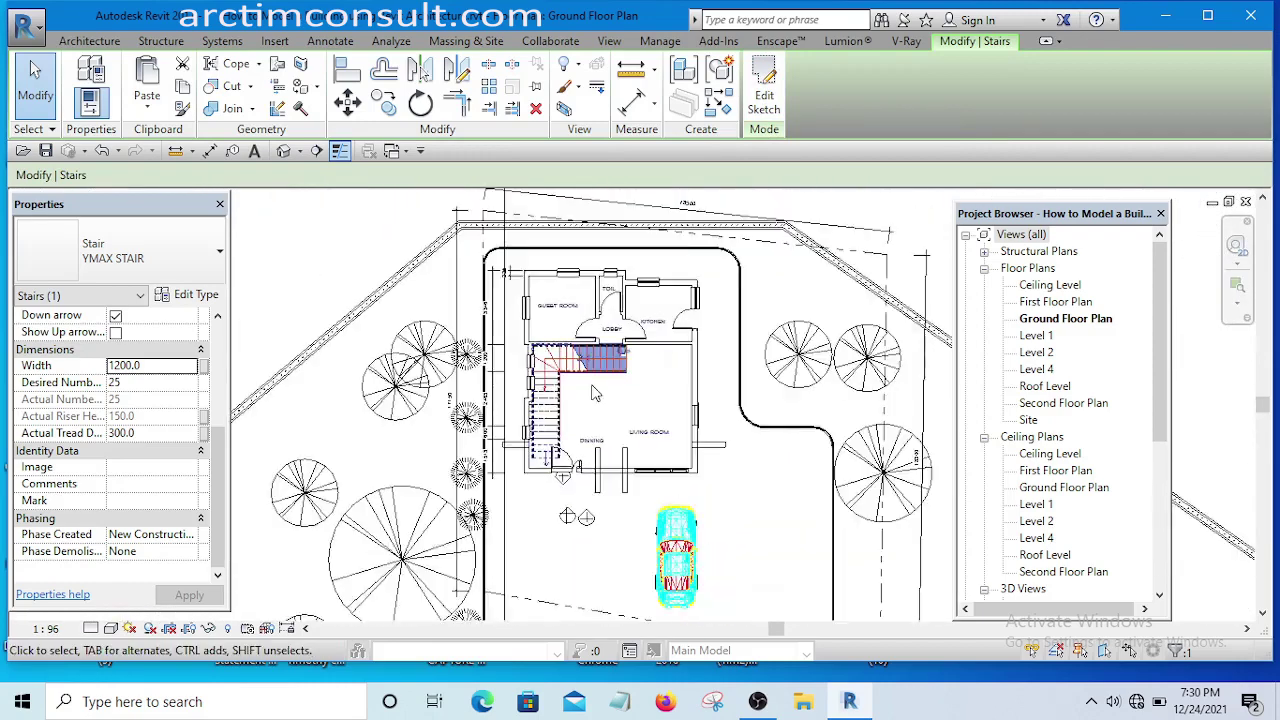
scroll(592, 393, "up", 2)
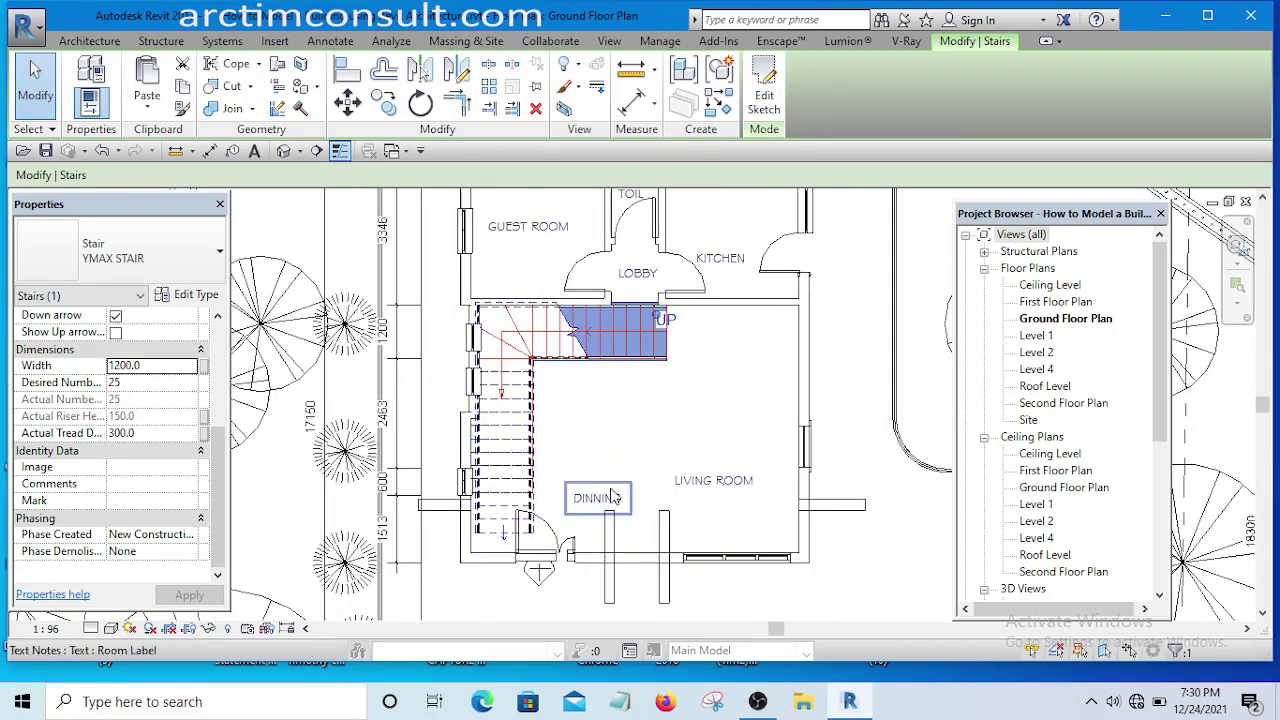
scroll(561, 378, "up", 1)
scroll(566, 430, "up", 1)
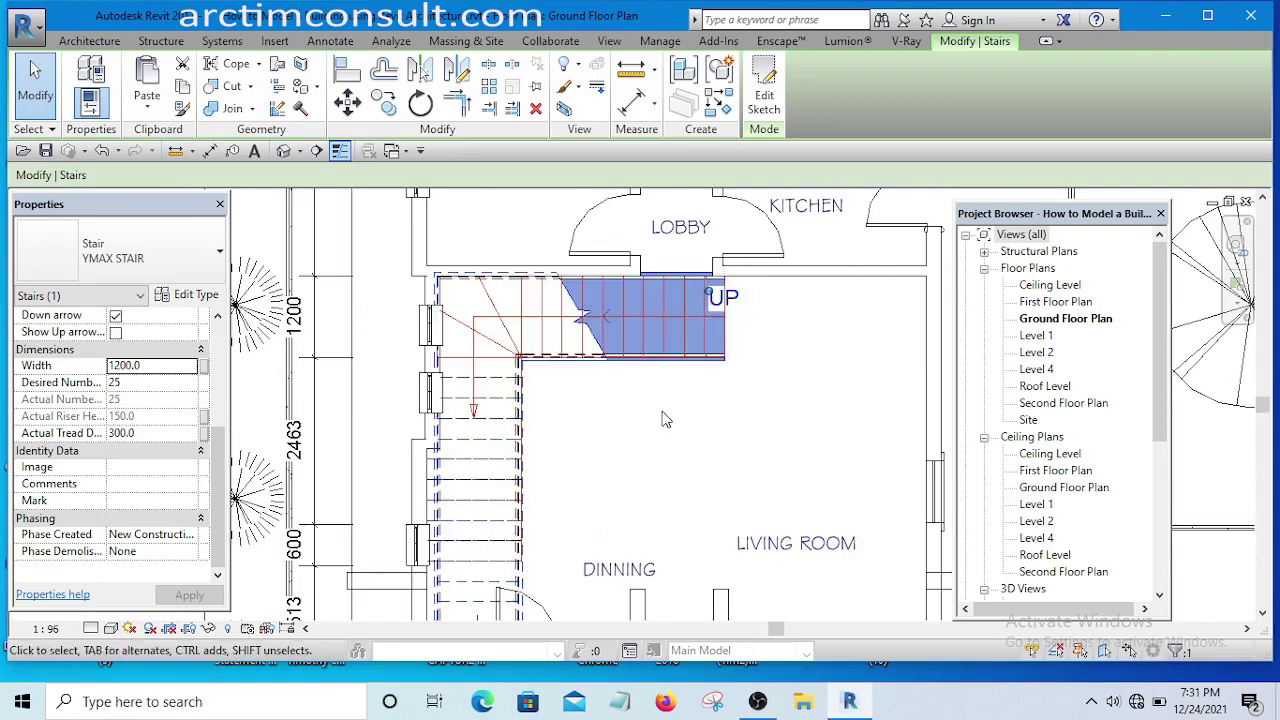
key("Escape")
scroll(603, 418, "down", 3)
scroll(603, 418, "up", 4)
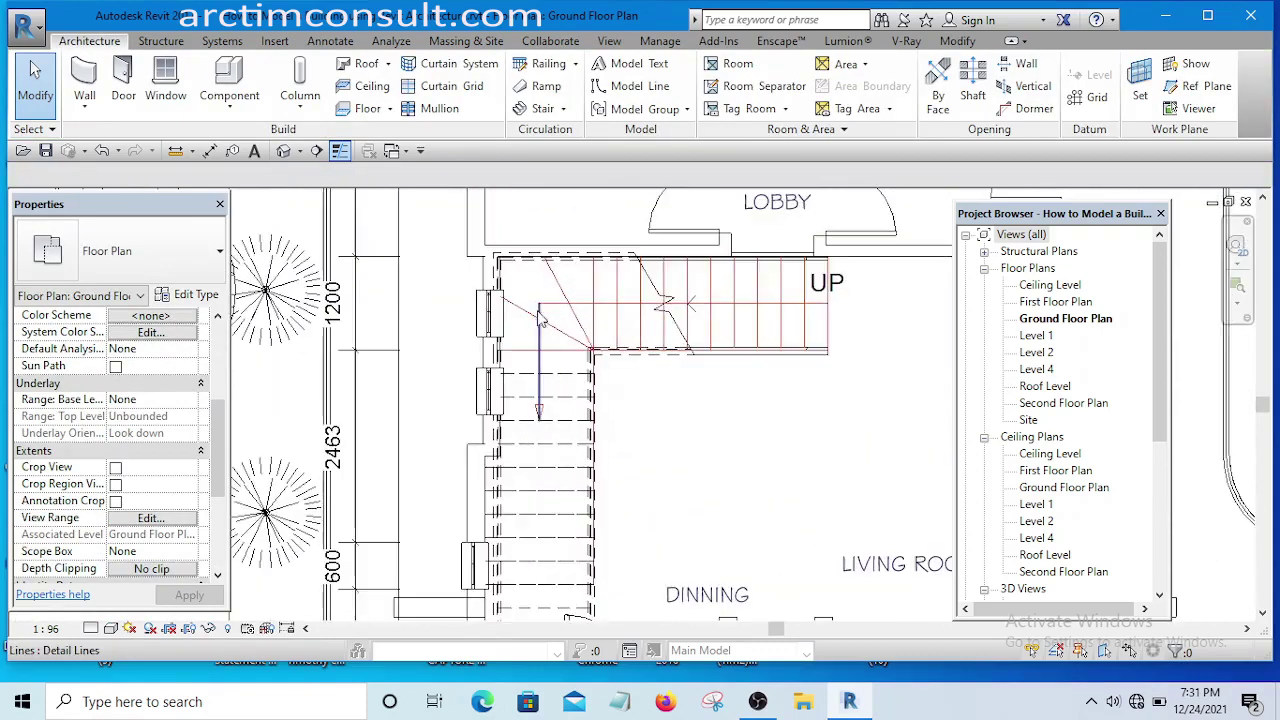
scroll(605, 448, "down", 1)
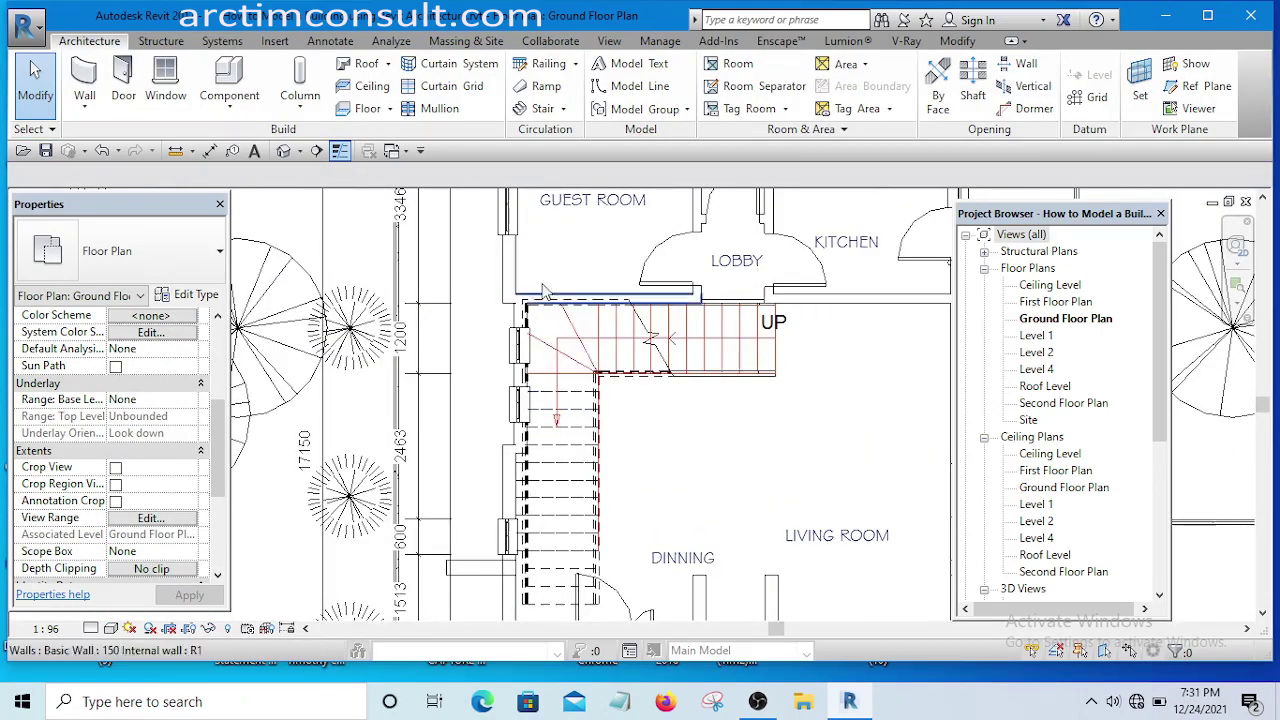
scroll(590, 360, "up", 5)
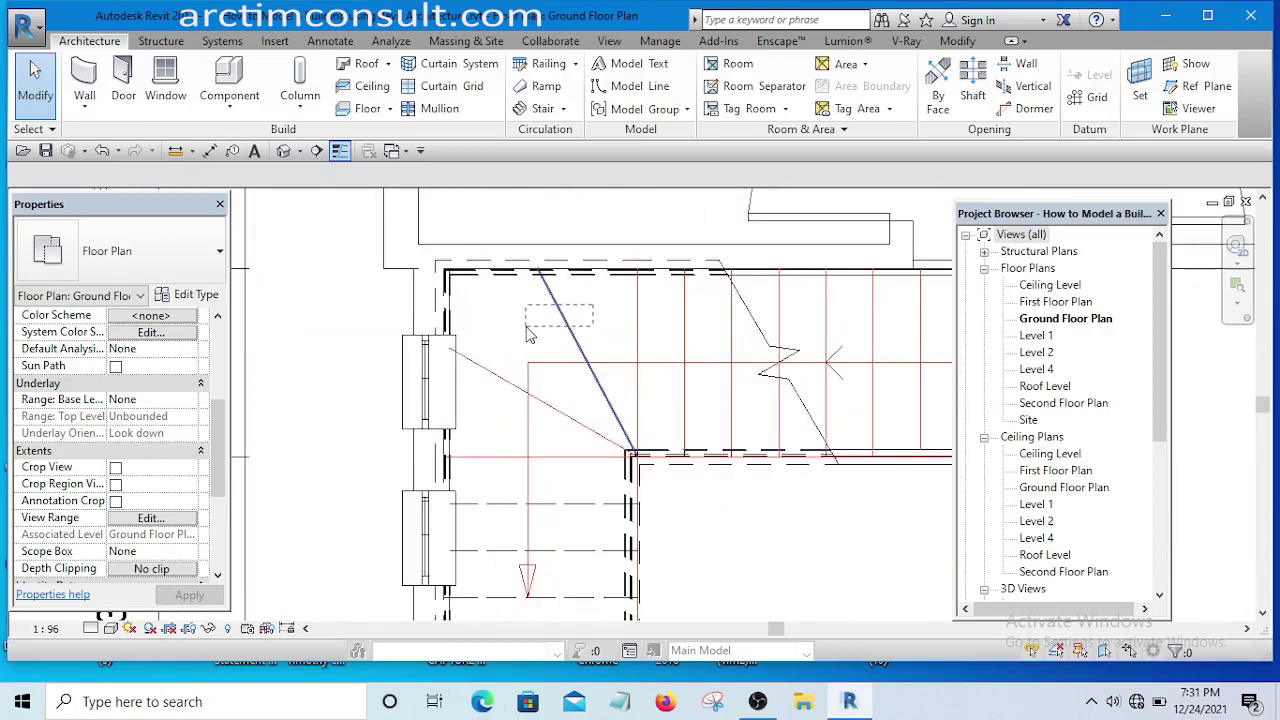
Delete the leftover diagonal line at the stair corner and select the finished stair
left_click(490, 388)
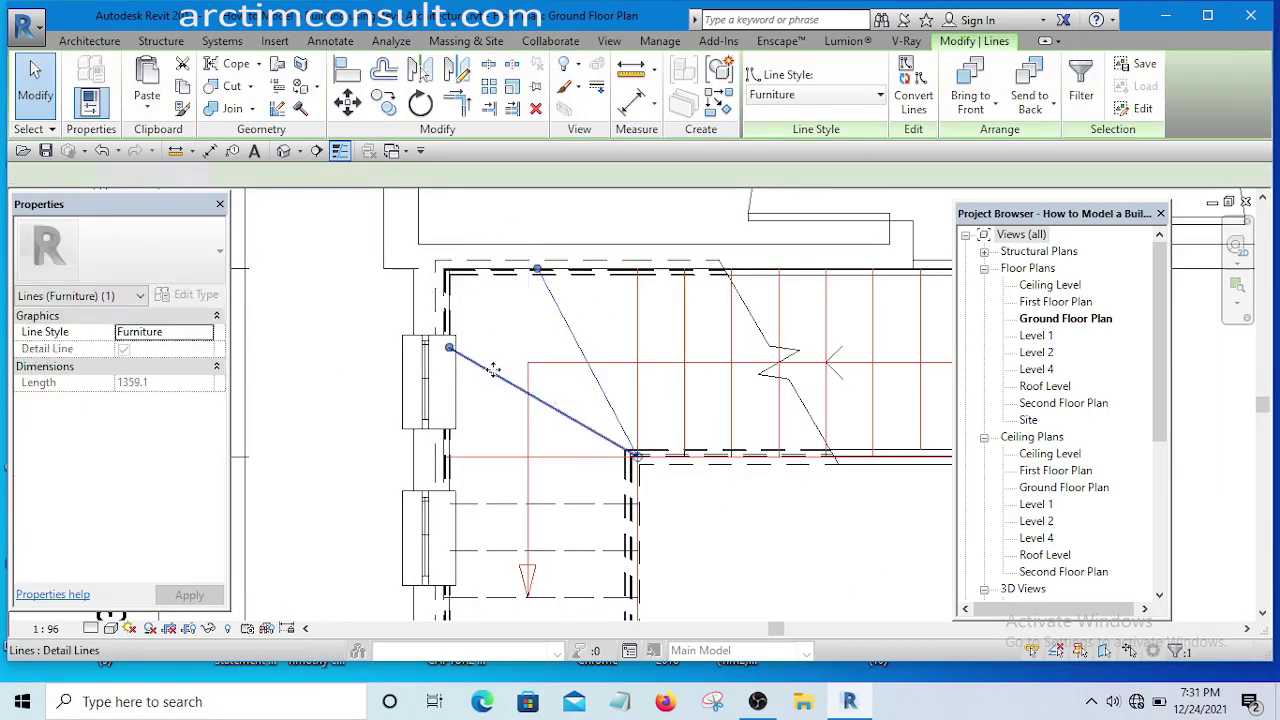
key("Delete")
scroll(617, 421, "down", 4)
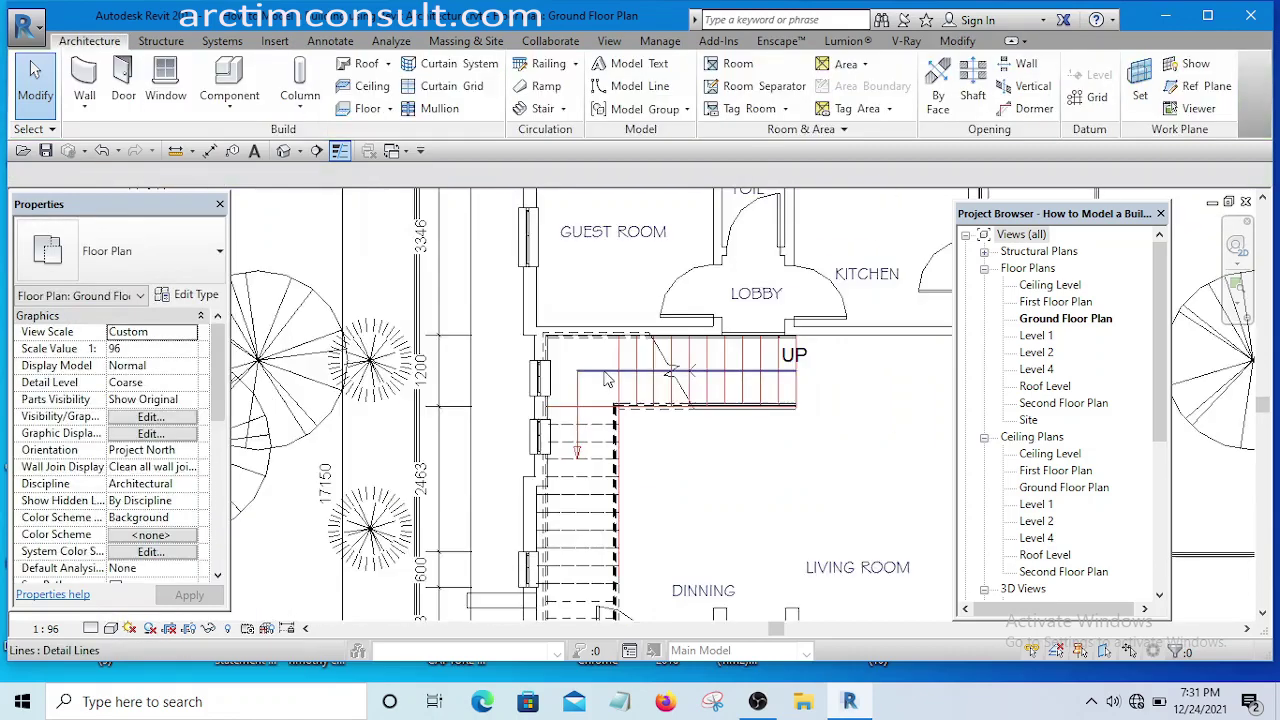
scroll(603, 374, "up", 2)
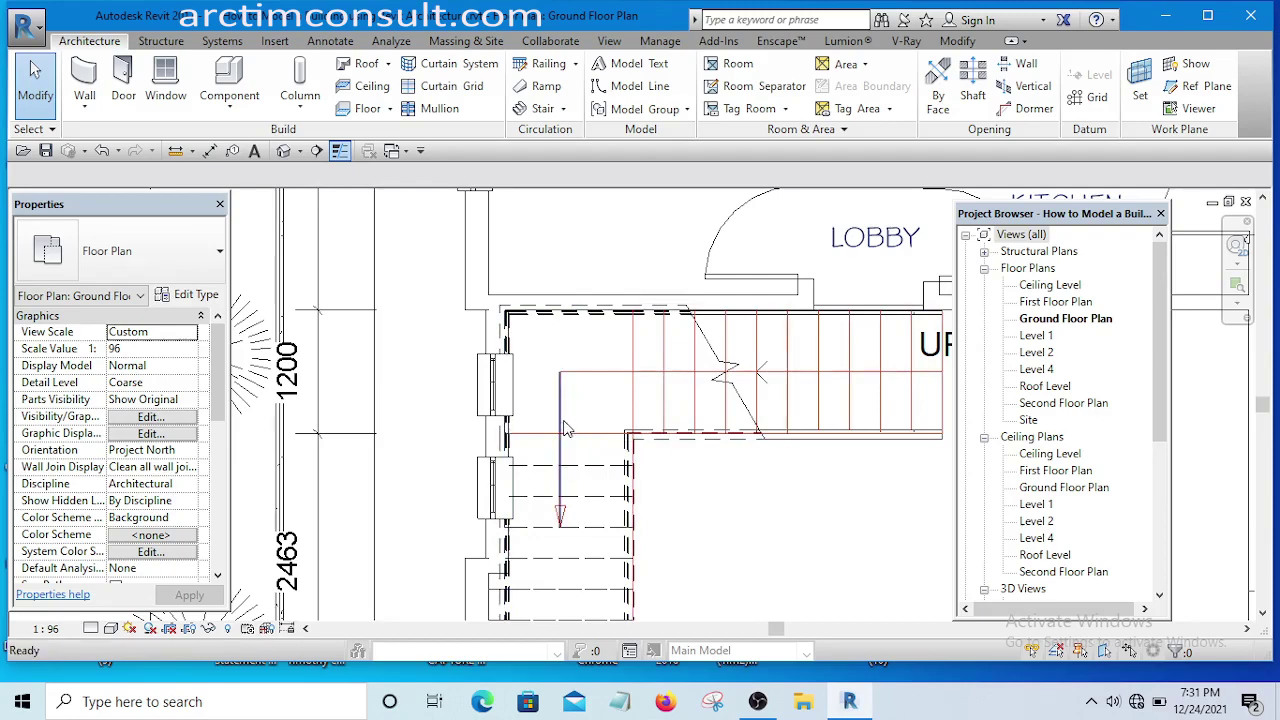
scroll(563, 428, "down", 2)
scroll(560, 420, "down", 4)
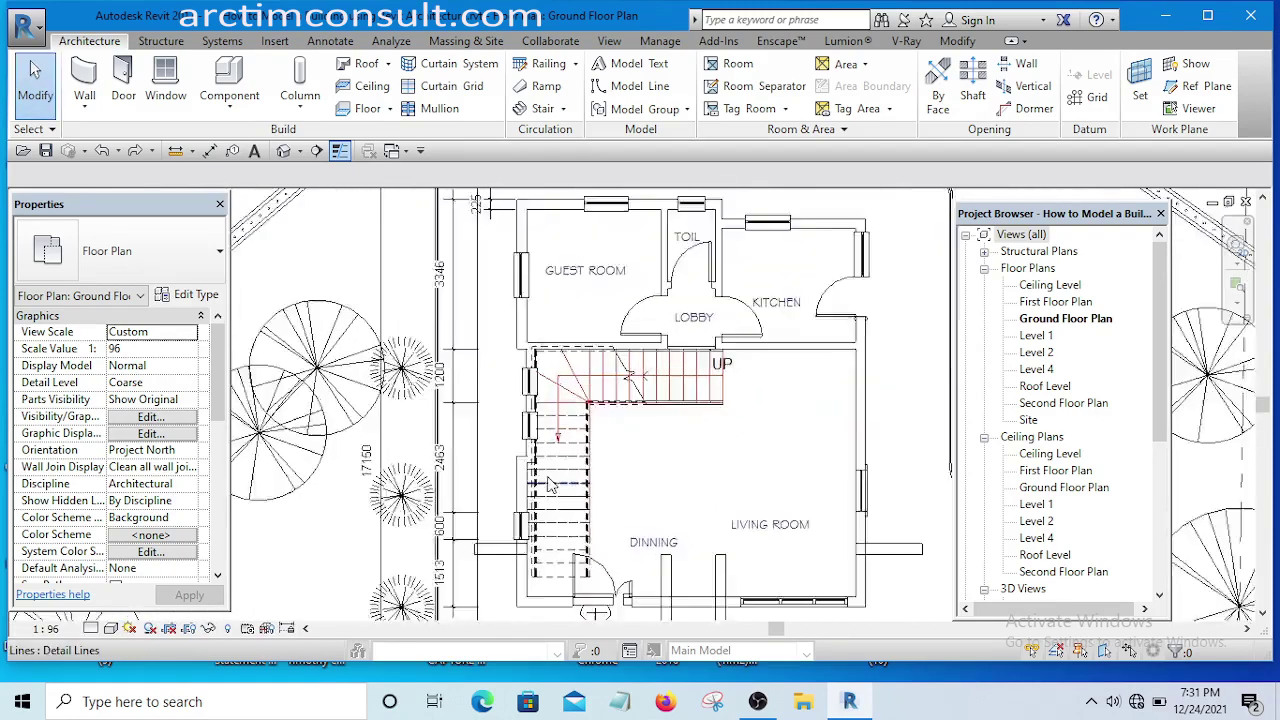
scroll(550, 485, "up", 4)
scroll(509, 435, "down", 4)
scroll(682, 460, "up", 2)
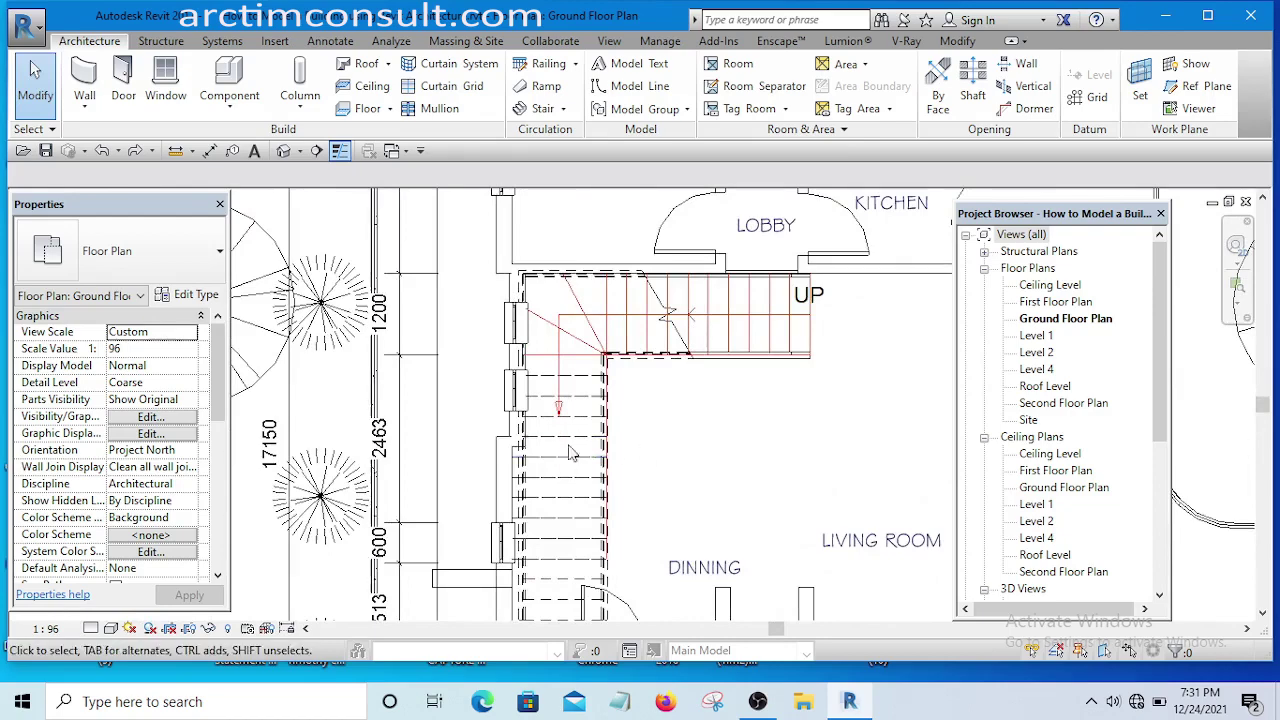
scroll(657, 477, "down", 3)
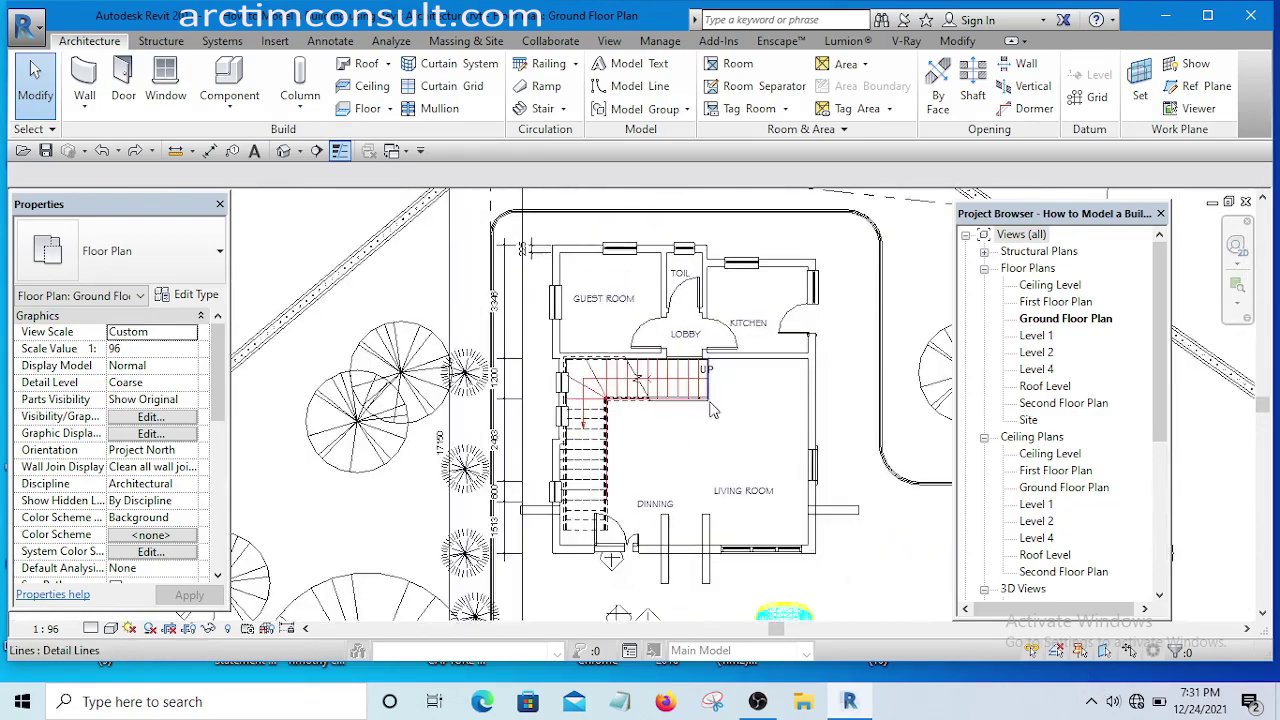
scroll(670, 388, "up", 3)
scroll(685, 392, "up", 1)
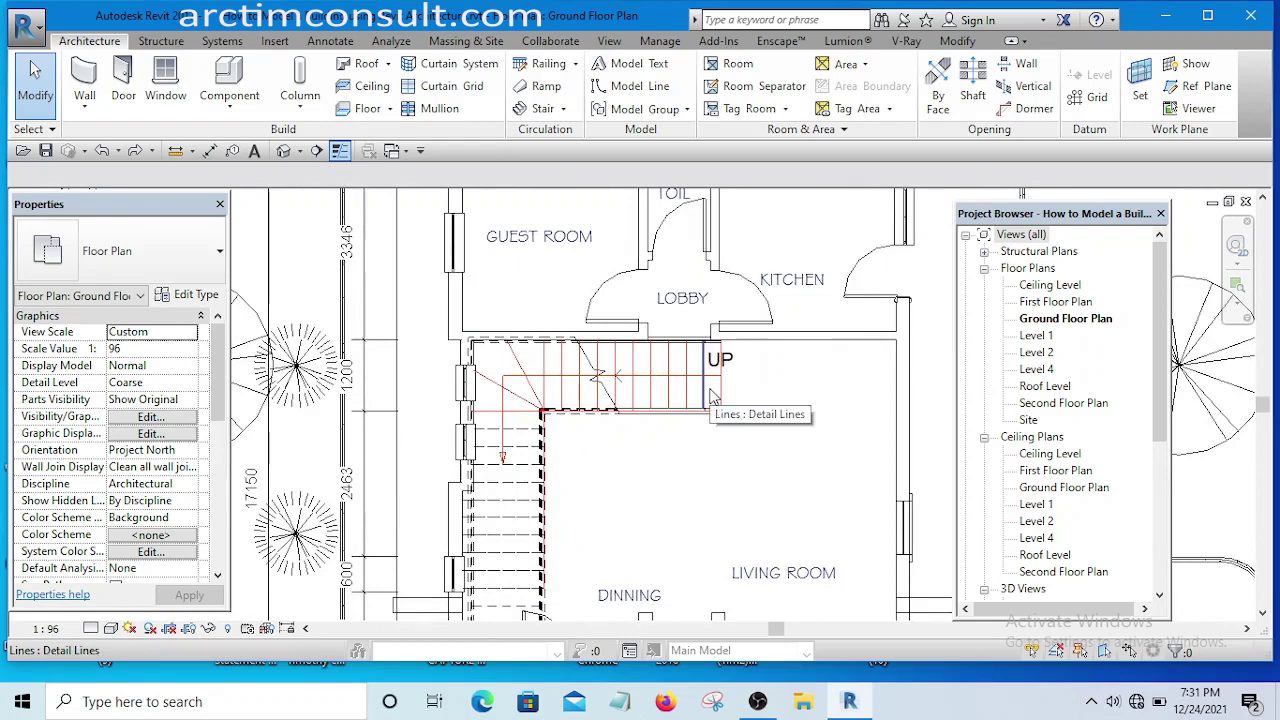
left_click(714, 399)
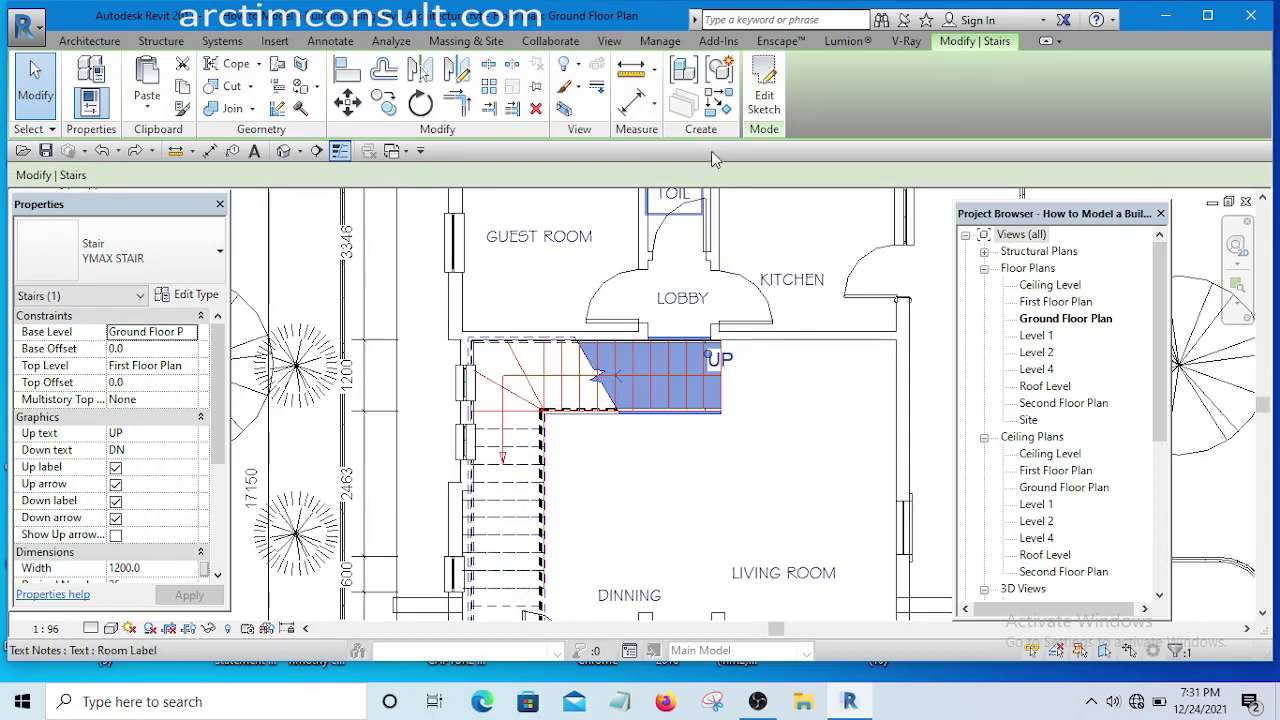
Reopen the YMAX STAIR sketch for editing
left_click(763, 100)
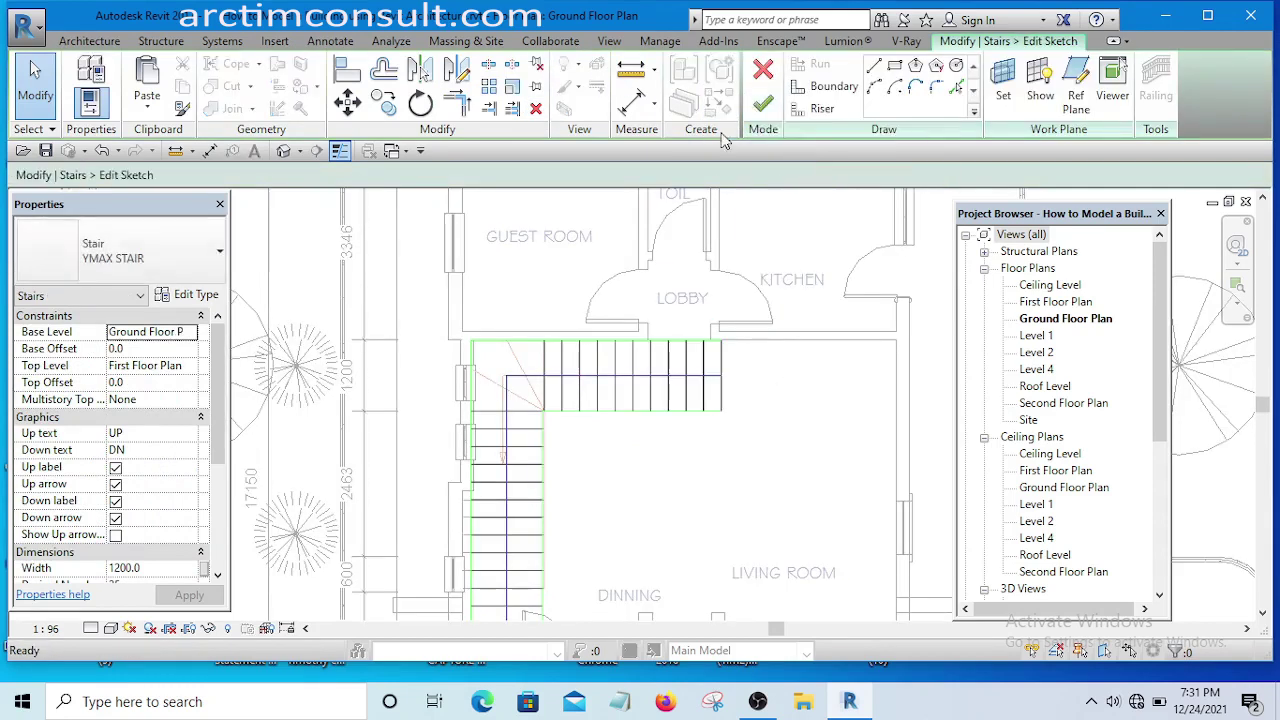
scroll(535, 425, "up", 2)
scroll(535, 425, "up", 2)
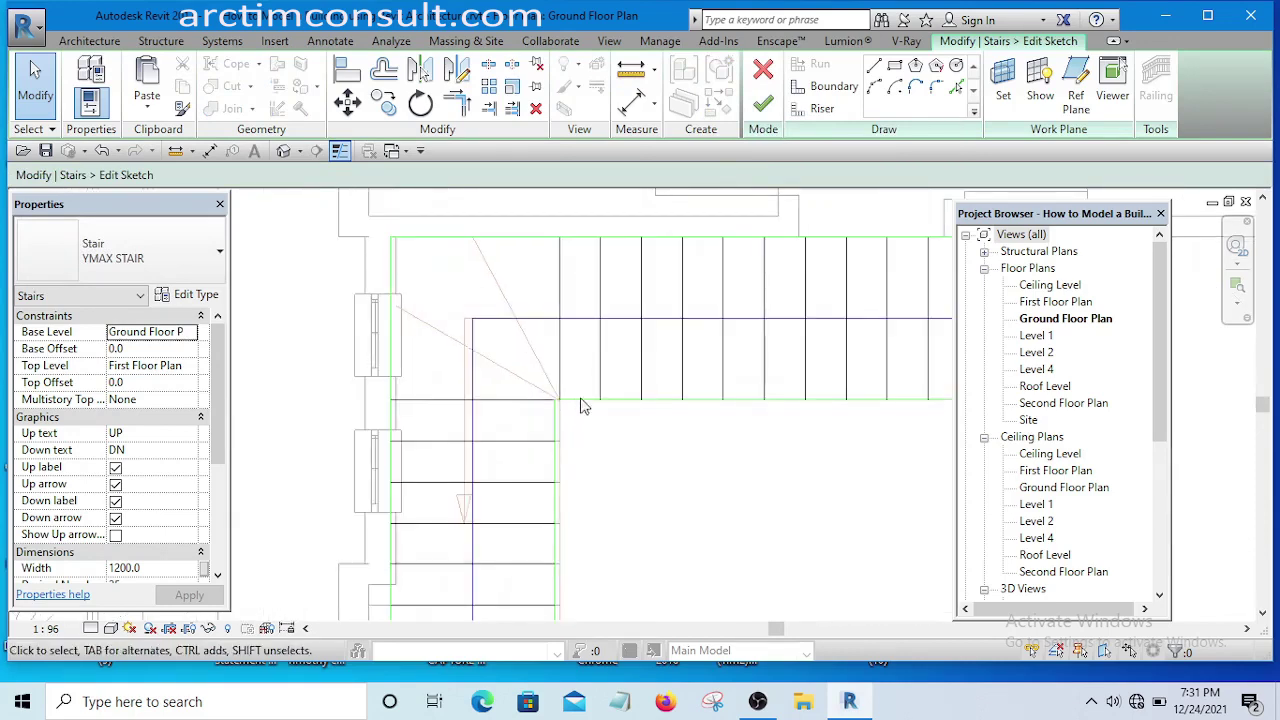
scroll(584, 406, "down", 5)
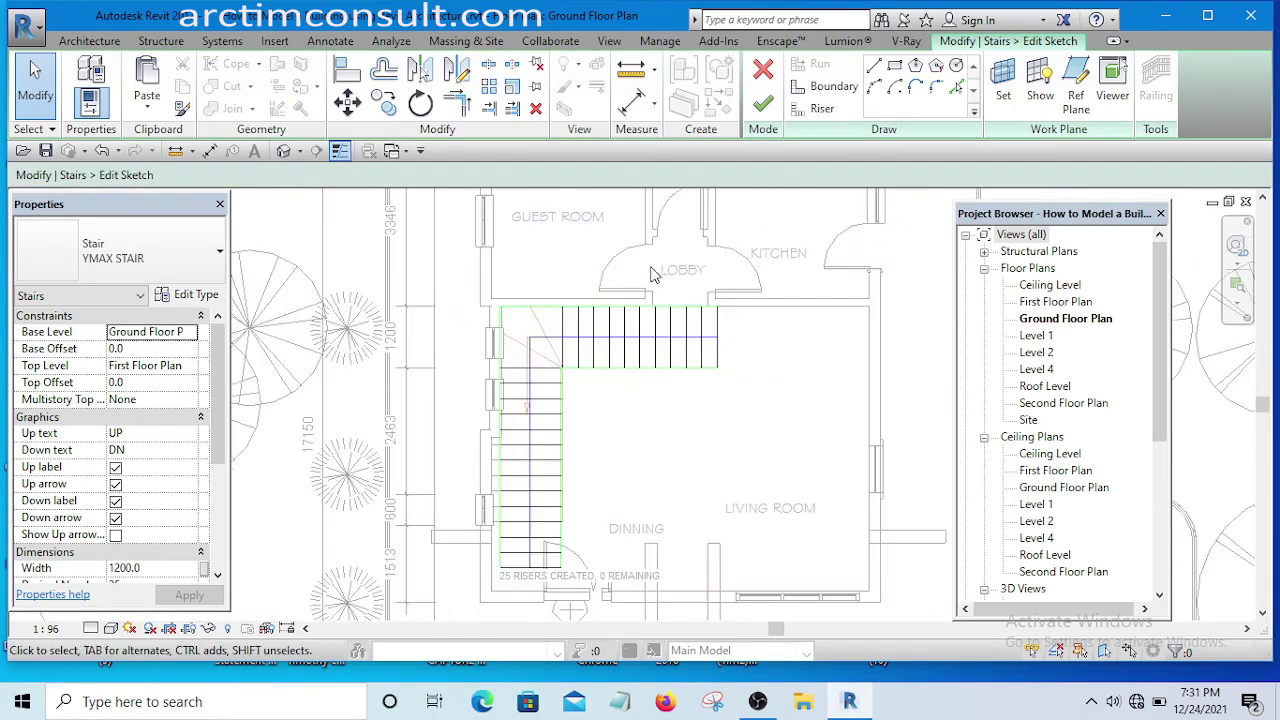
Draw diagonal riser lines across the landing corner, snapping to the boundary endpoints
left_click(817, 111)
scroll(560, 366, "up", 10)
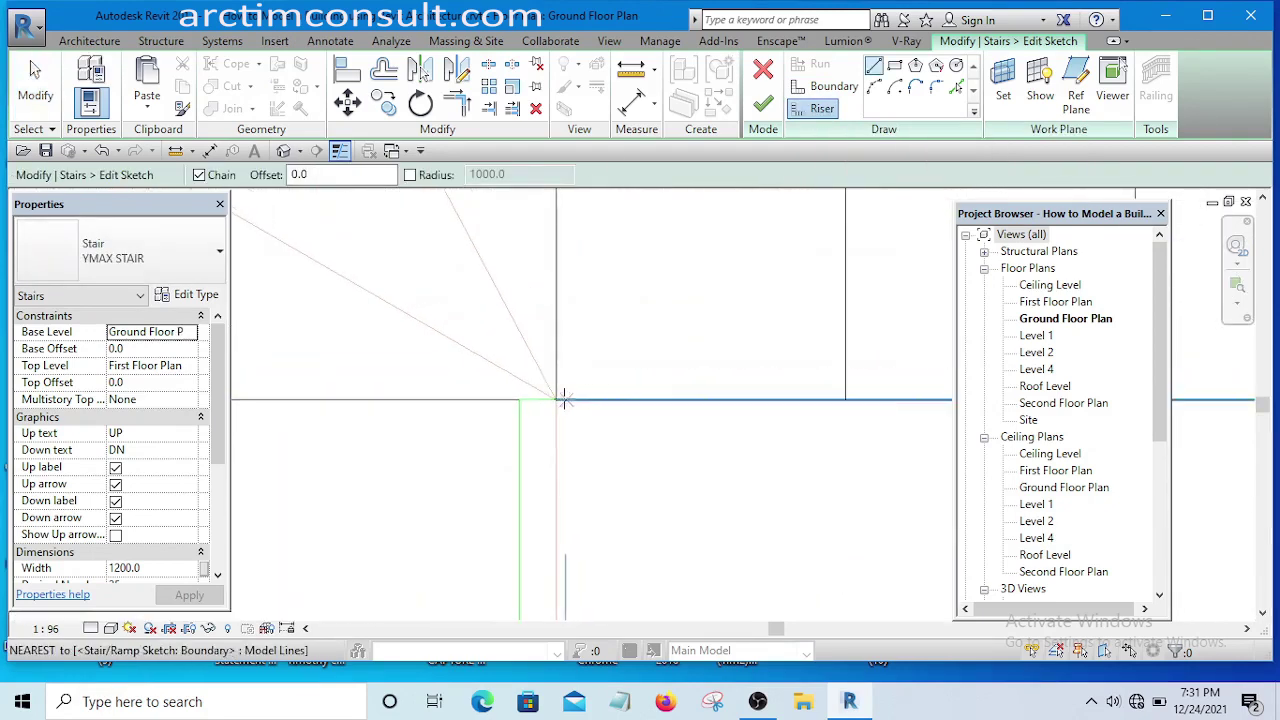
scroll(556, 400, "down", 6)
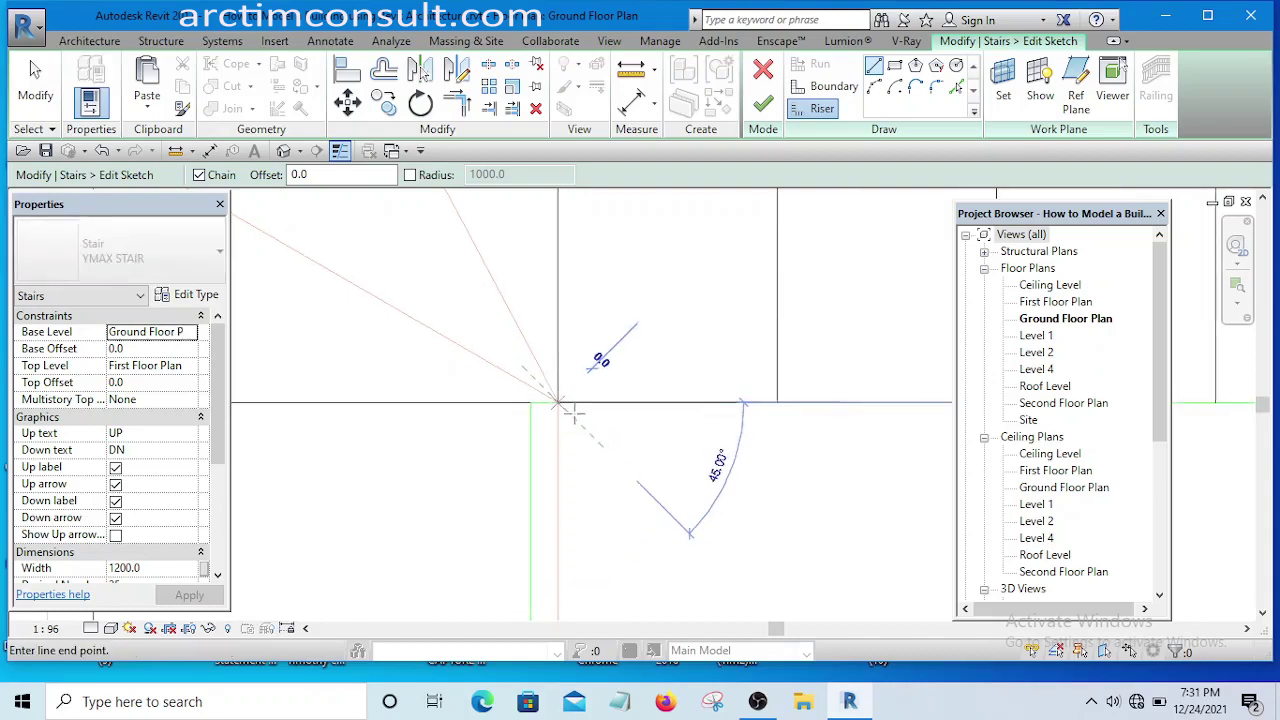
scroll(585, 425, "up", 5)
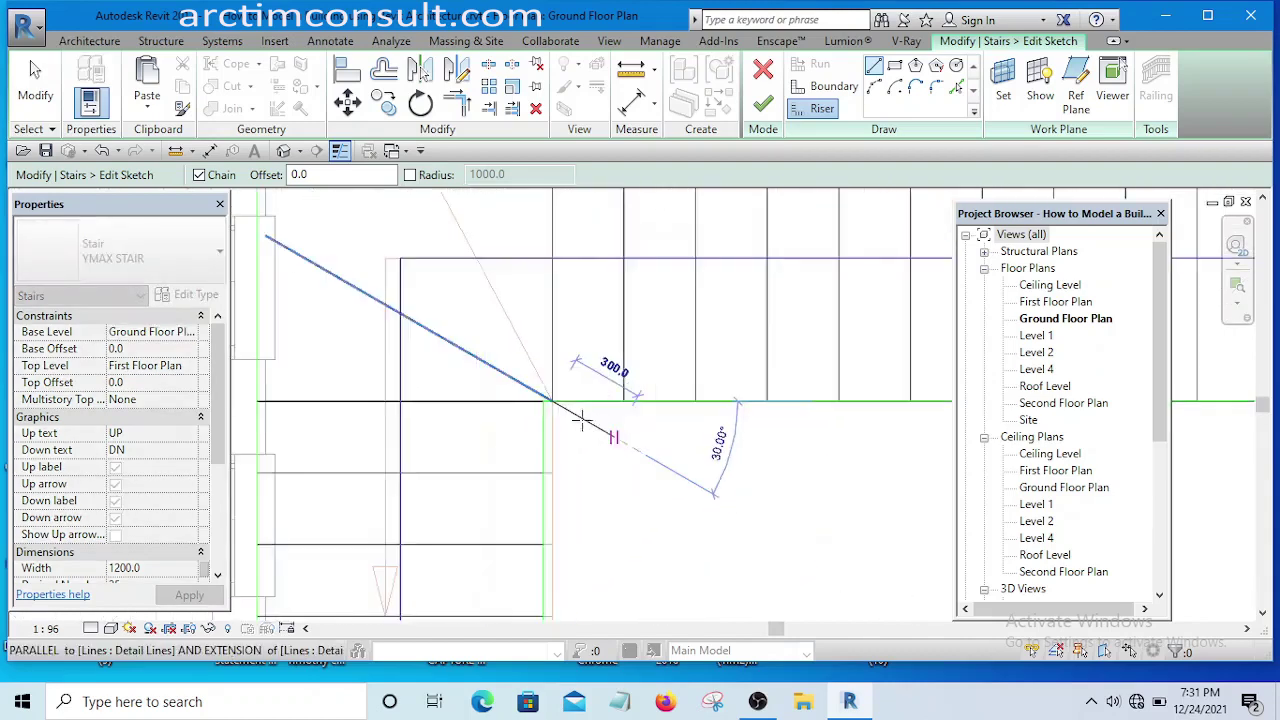
scroll(604, 427, "down", 4)
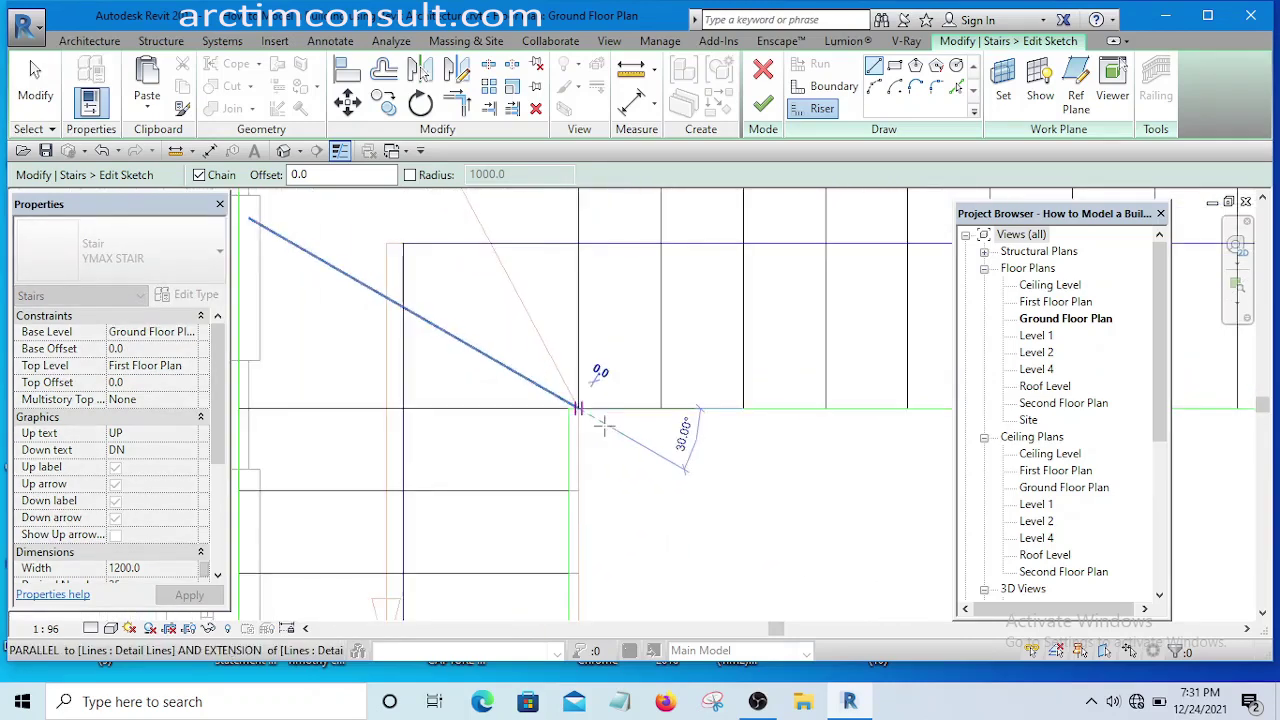
scroll(700, 271, "up", 4)
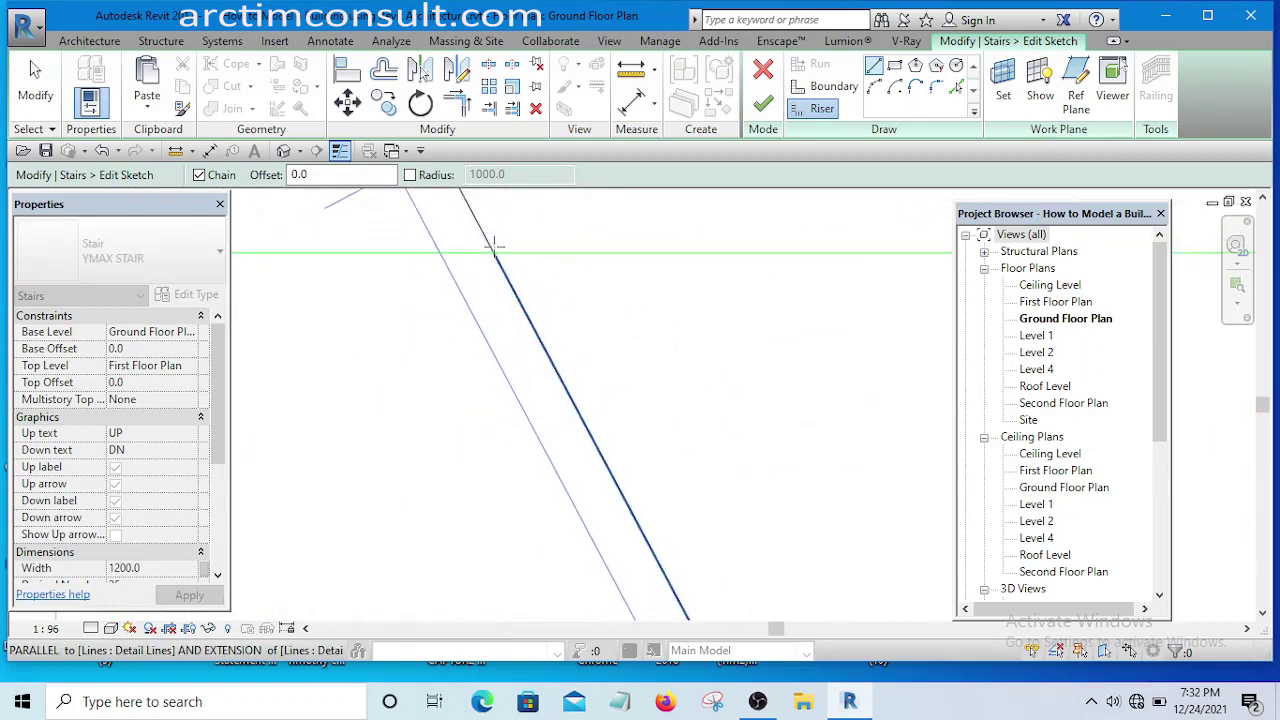
left_click(493, 251)
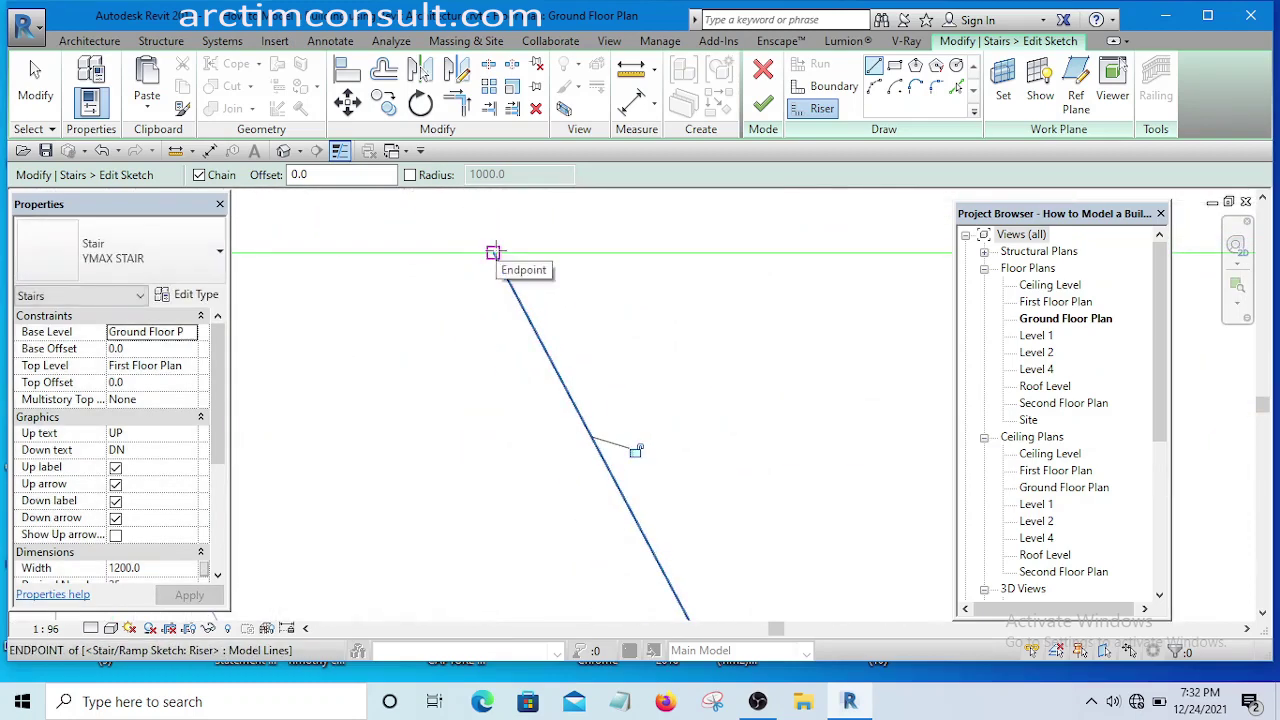
scroll(604, 255, "down", 3)
scroll(606, 240, "up", 5)
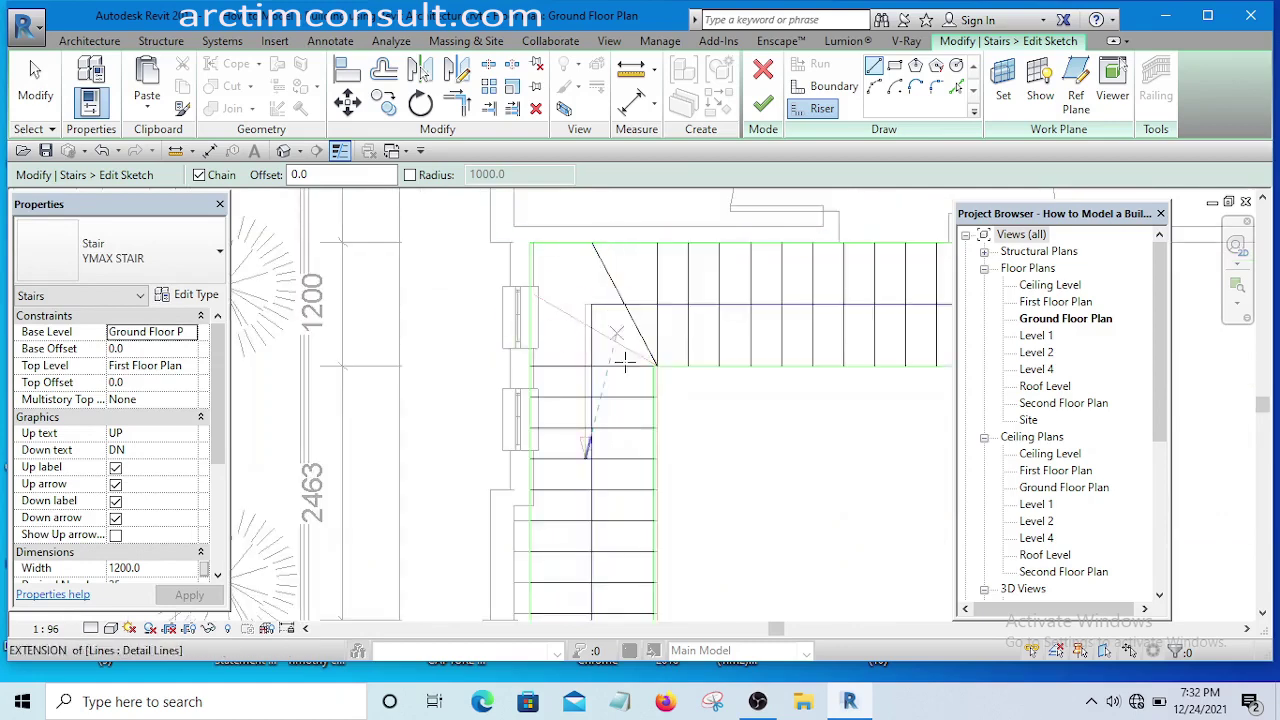
scroll(650, 338, "up", 4)
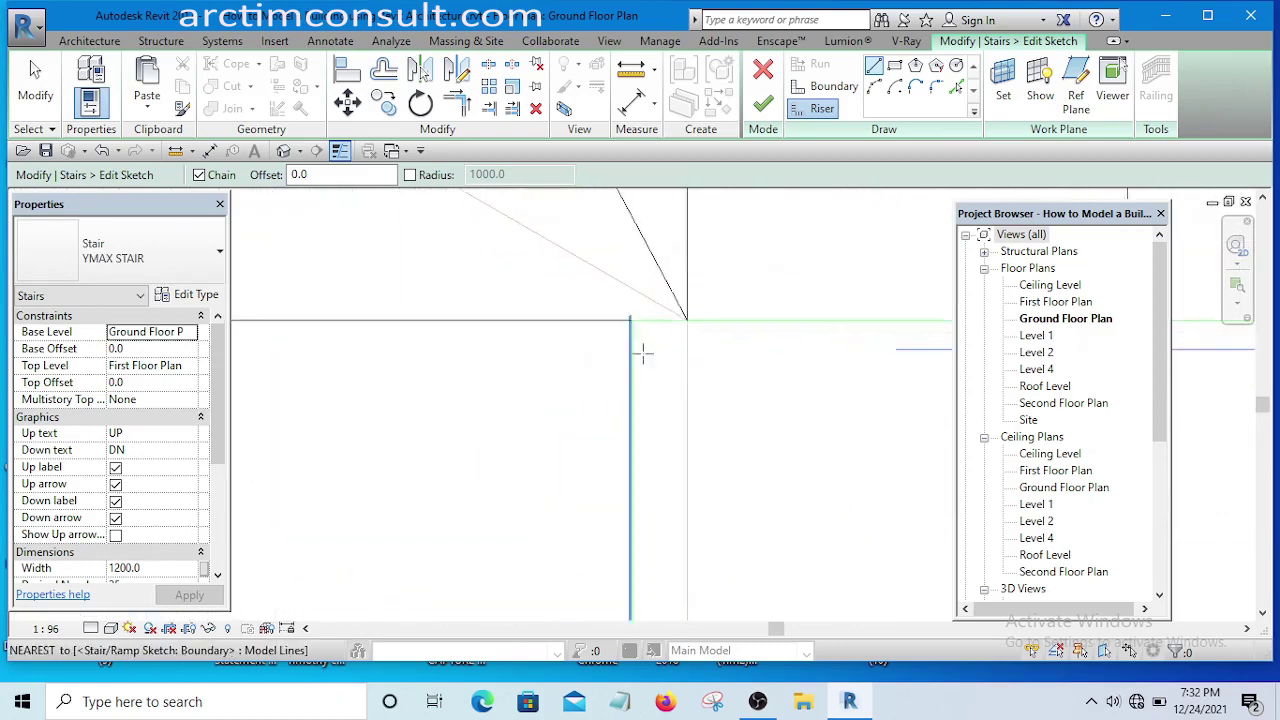
left_click(637, 323)
scroll(760, 410, "down", 5)
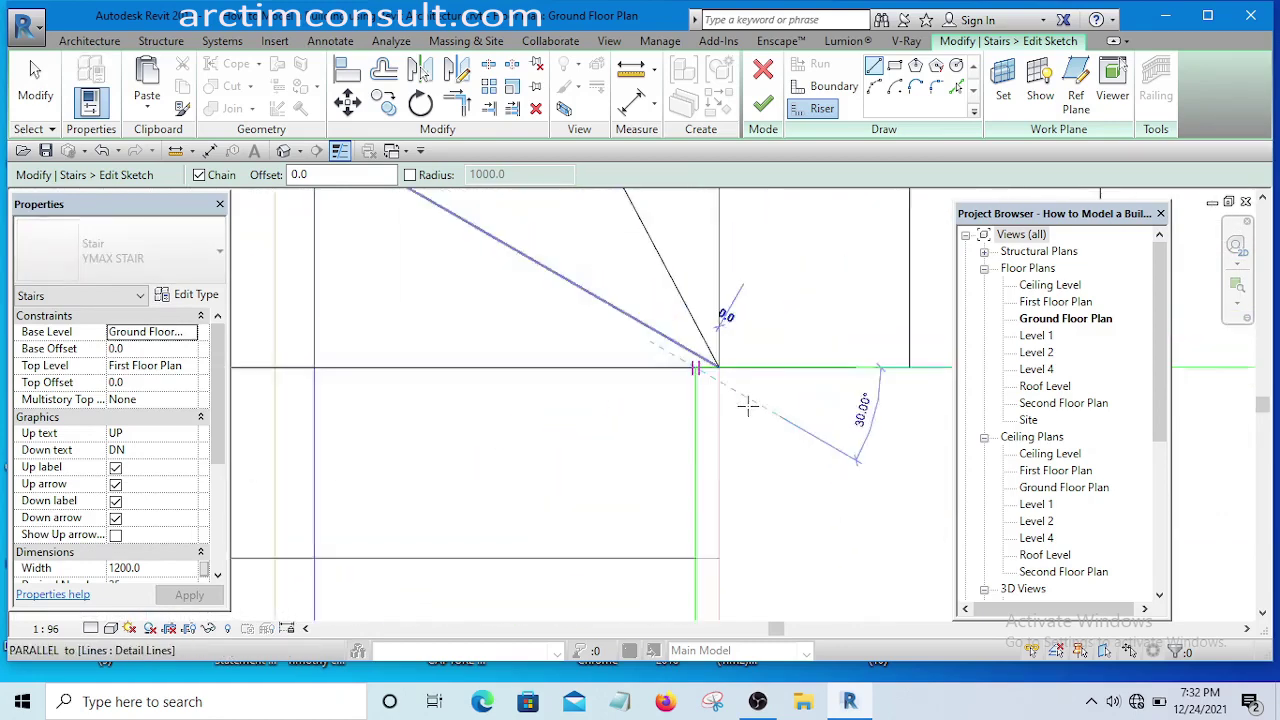
scroll(643, 343, "up", 5)
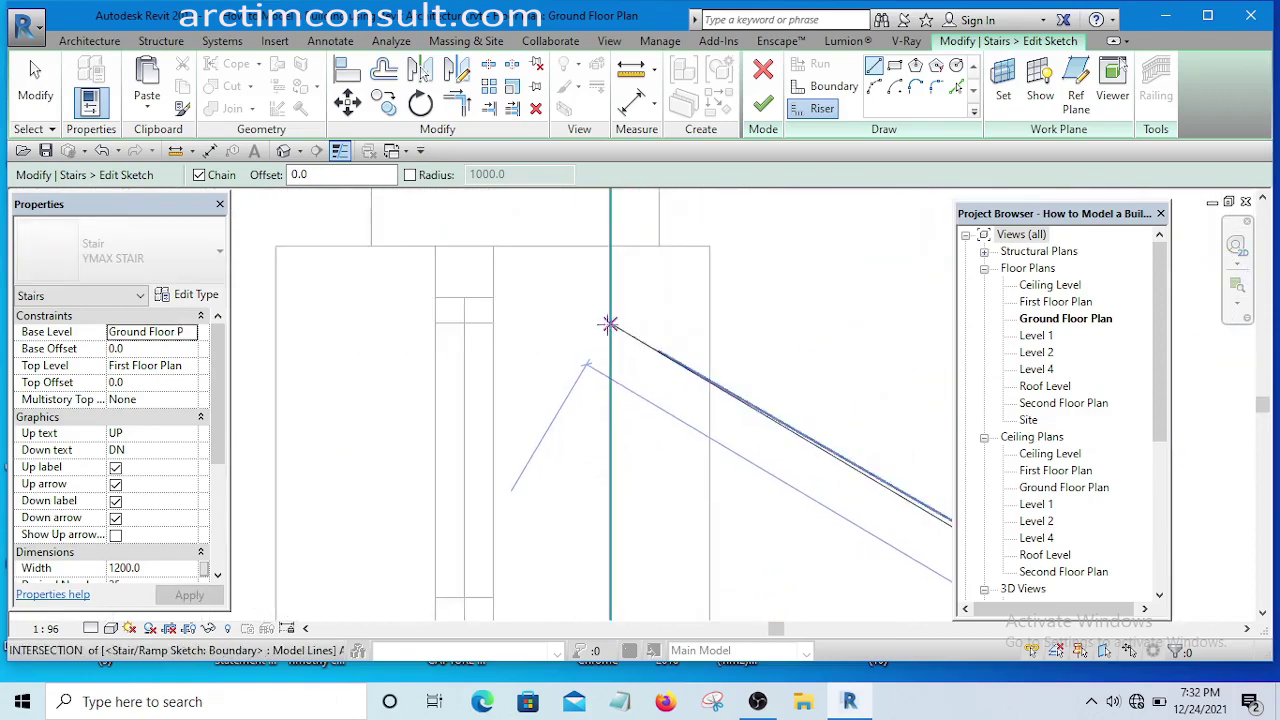
scroll(575, 309, "down", 4)
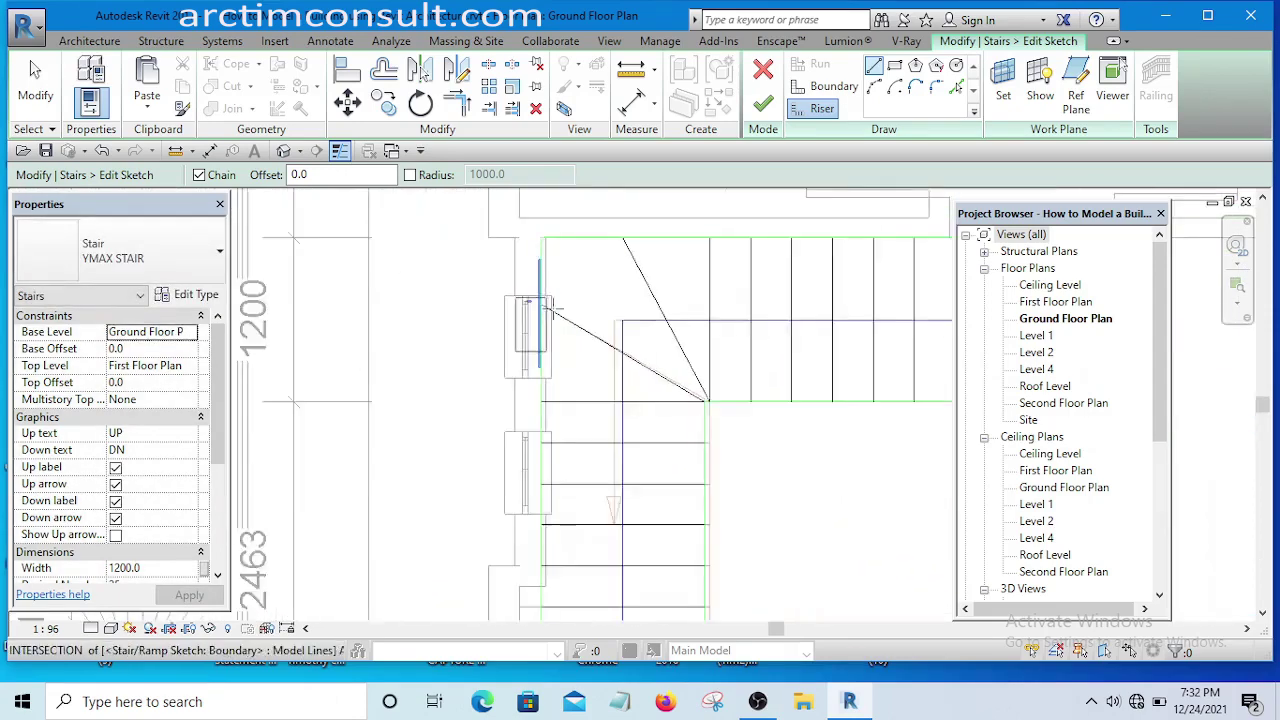
left_click(549, 308)
scroll(763, 434, "down", 2)
key("Escape")
key("Escape")
scroll(720, 374, "down", 2)
scroll(647, 323, "up", 3)
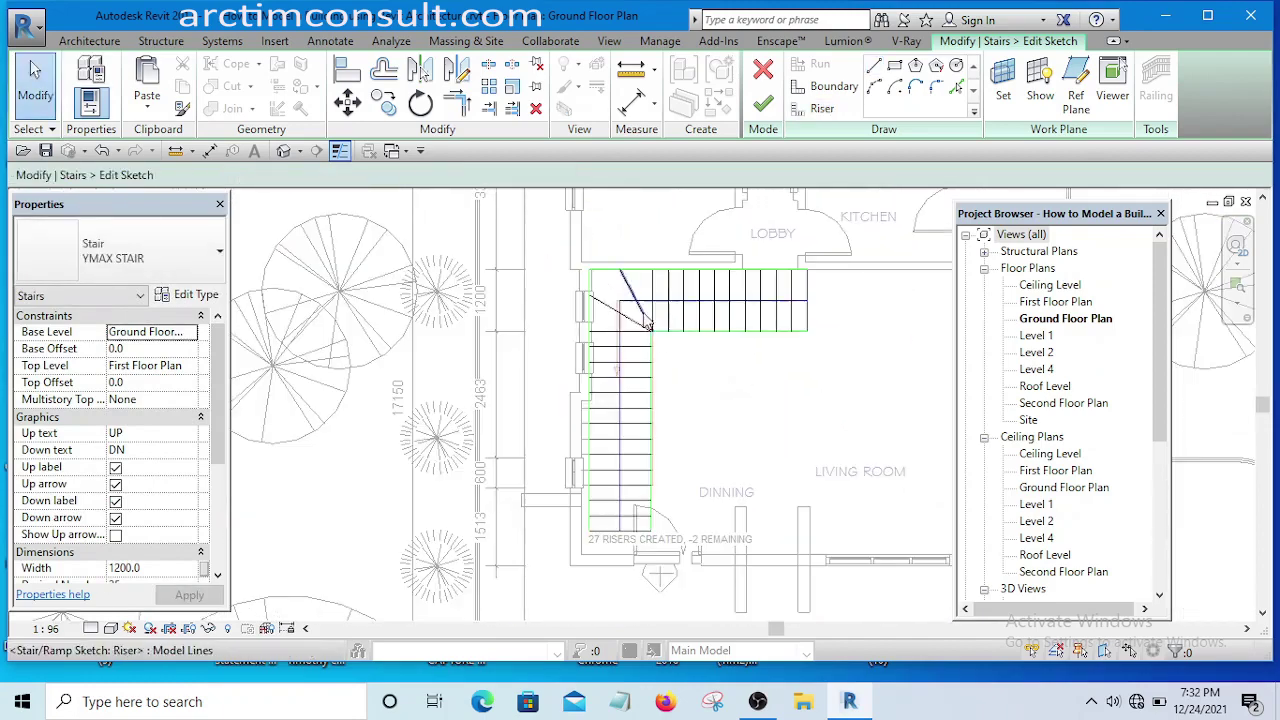
Drag the lower run's end up to a length of 3000, giving 24 risers
scroll(647, 323, "up", 3)
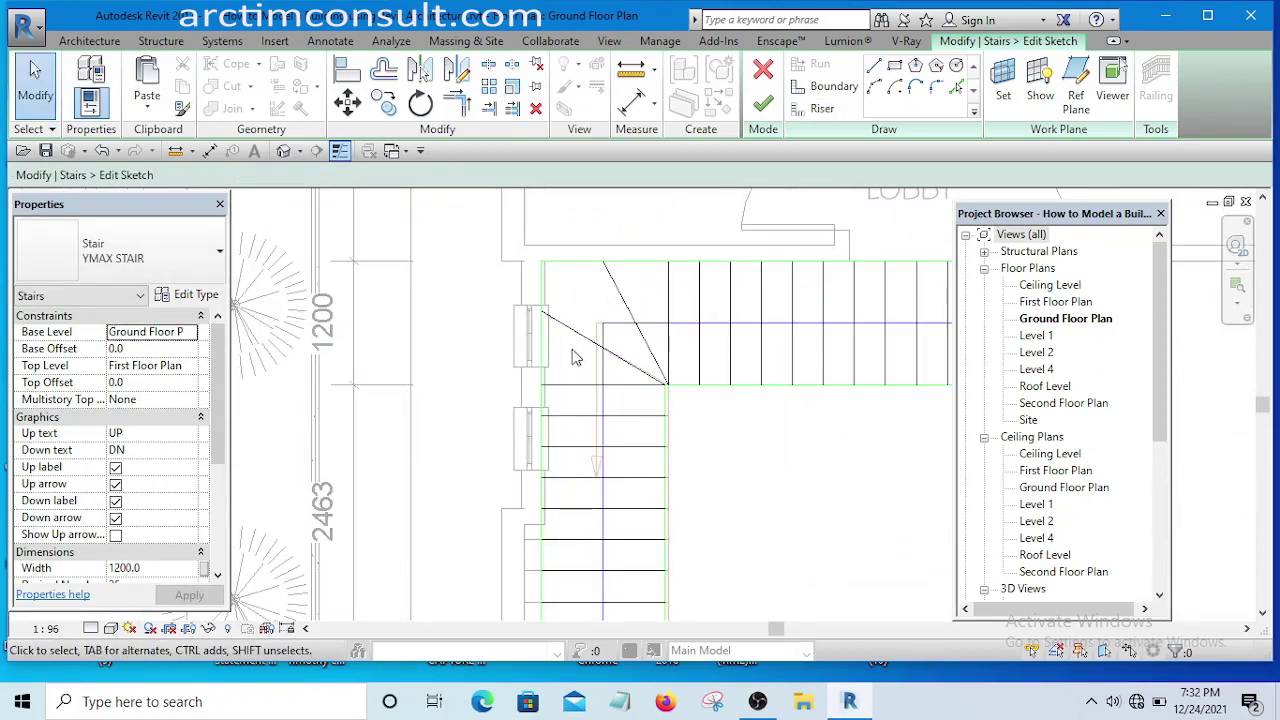
middle_click_drag(575, 373, 703, 403)
scroll(680, 306, "down", 2)
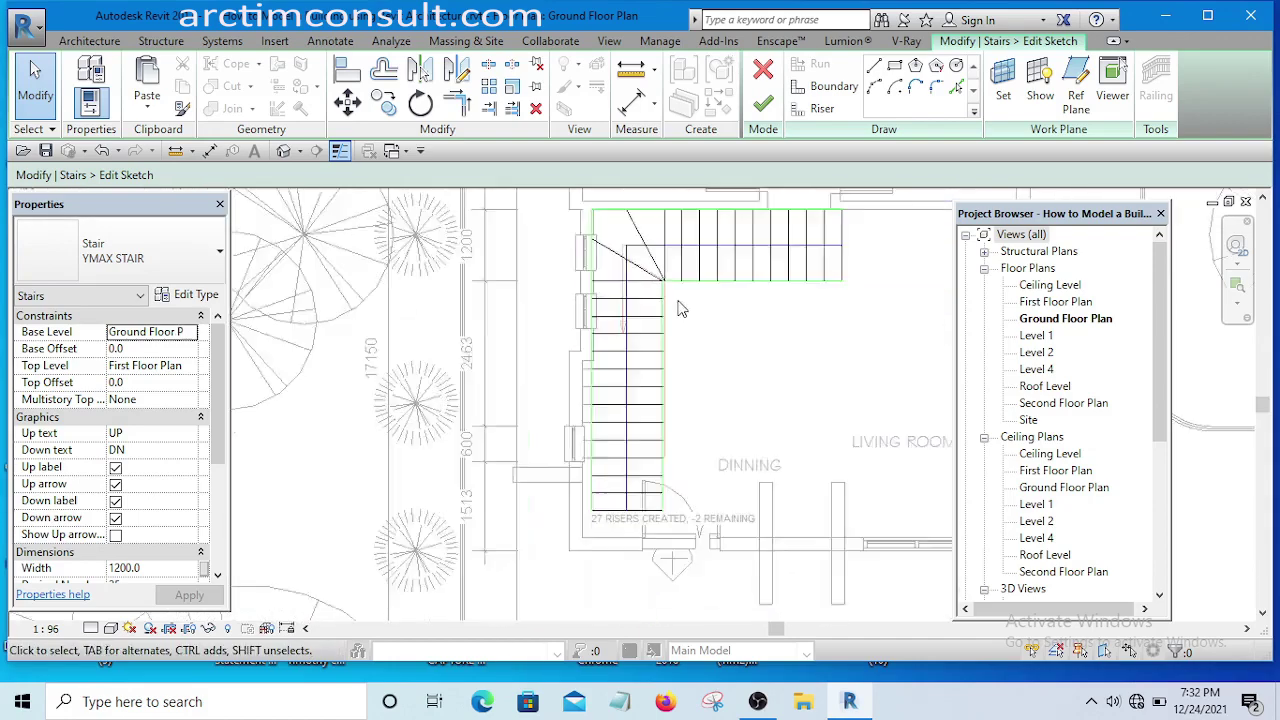
scroll(643, 434, "down", 1)
scroll(645, 422, "up", 3)
scroll(647, 422, "up", 3)
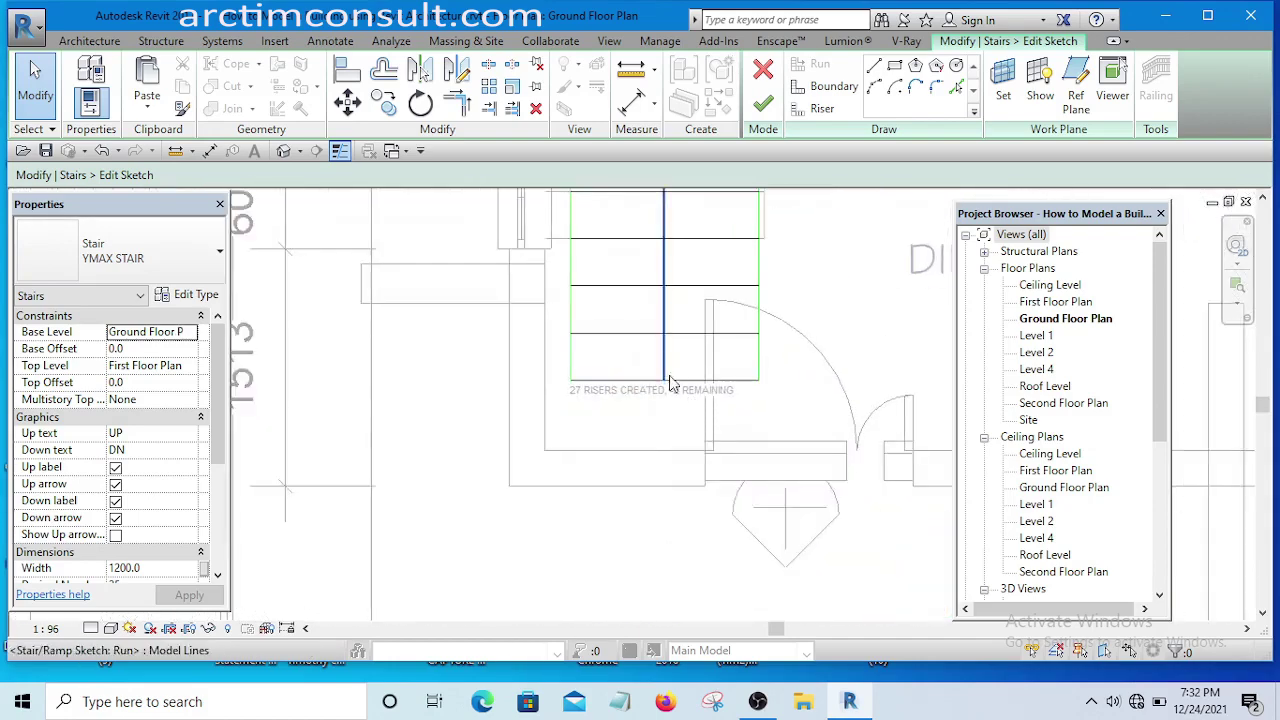
left_click(670, 383)
middle_click_drag(632, 306, 620, 397)
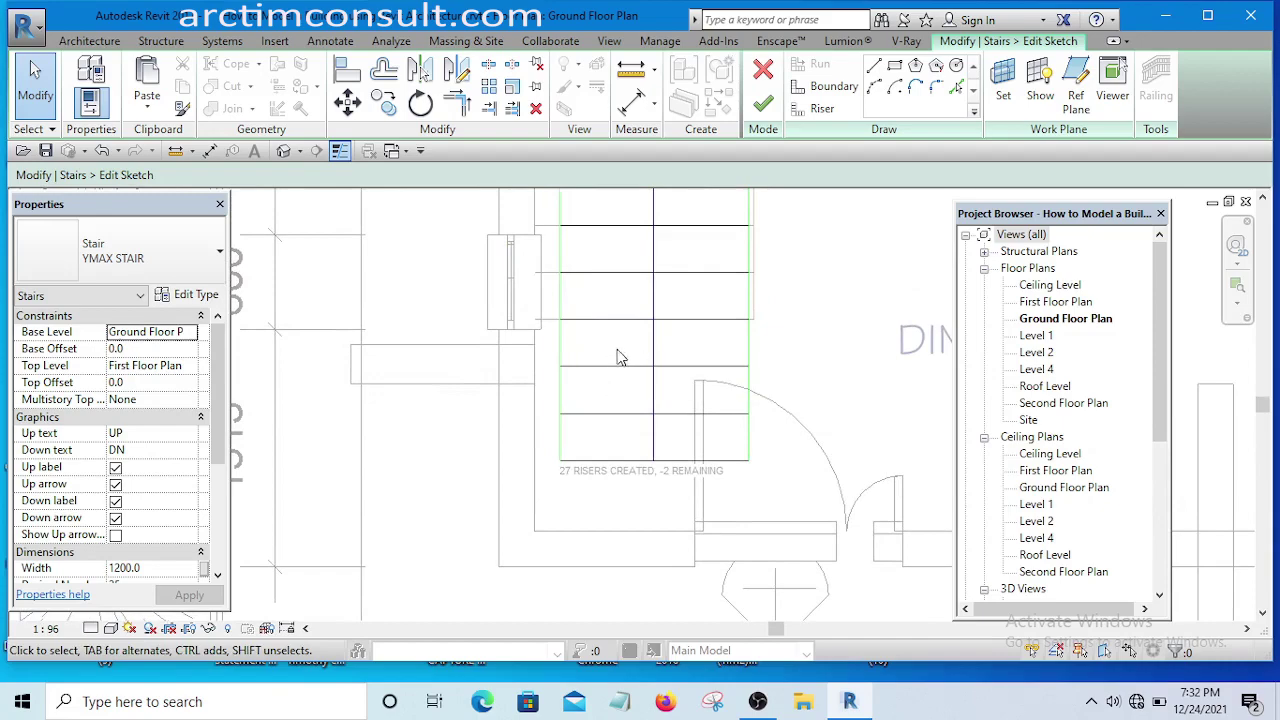
scroll(619, 357, "down", 4)
scroll(580, 388, "up", 3)
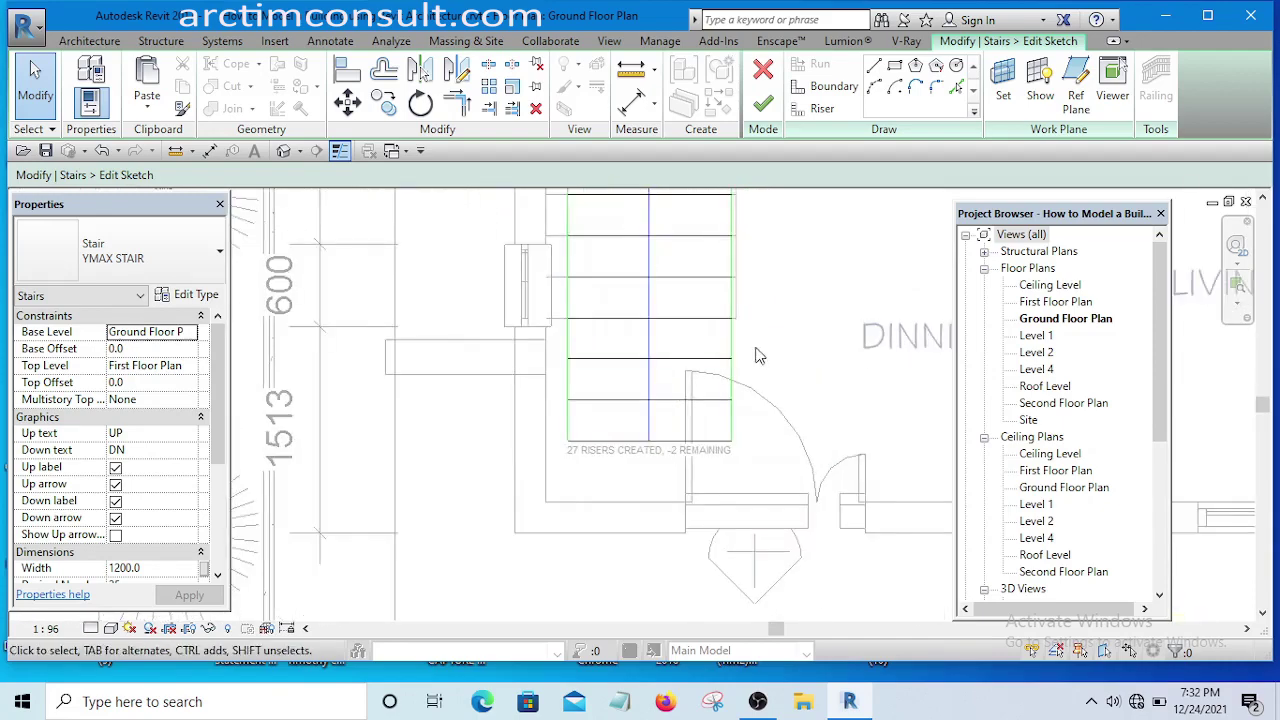
scroll(757, 355, "down", 3)
scroll(657, 420, "up", 5)
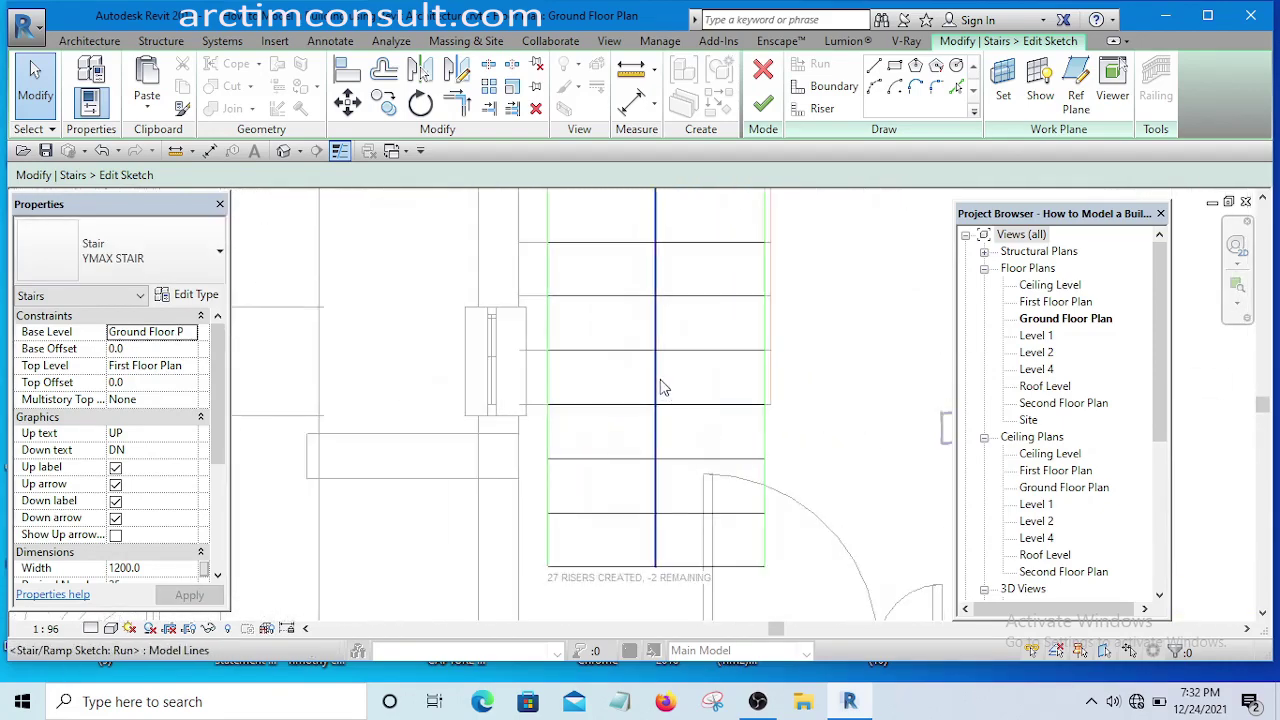
left_click(658, 382)
scroll(660, 451, "up", 2)
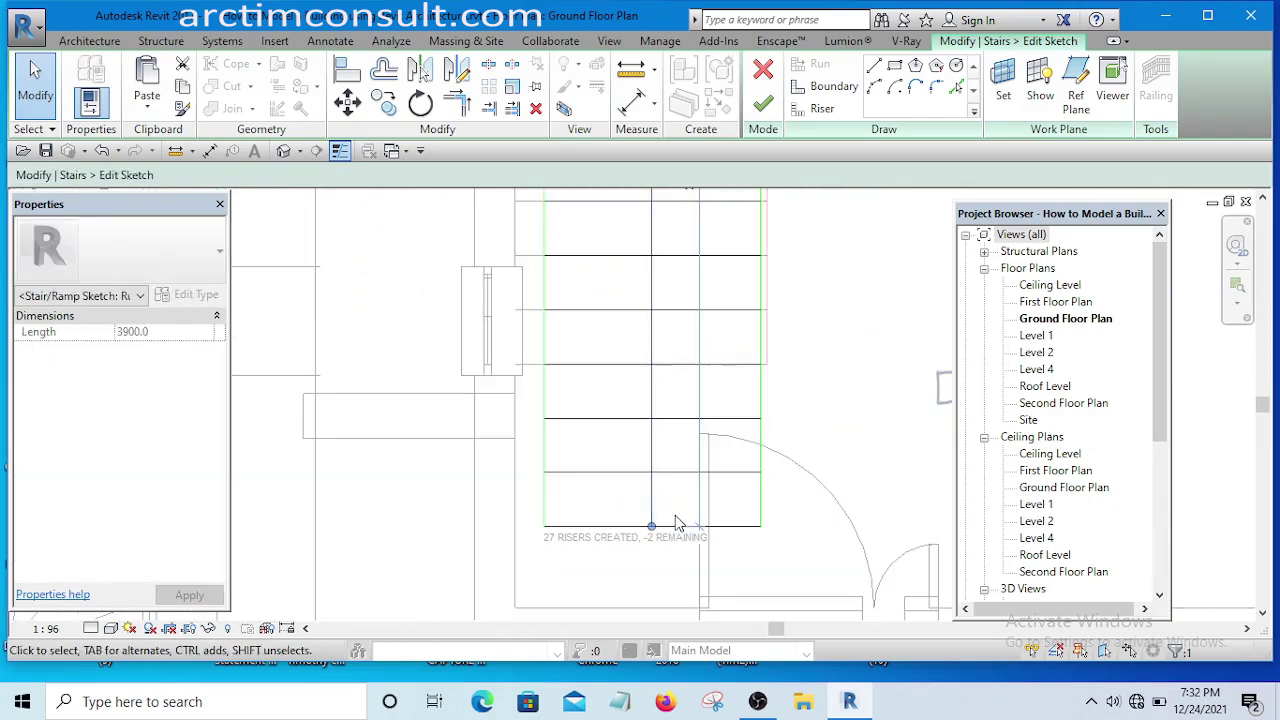
scroll(652, 527, "up", 1)
left_click_drag(650, 528, 650, 313)
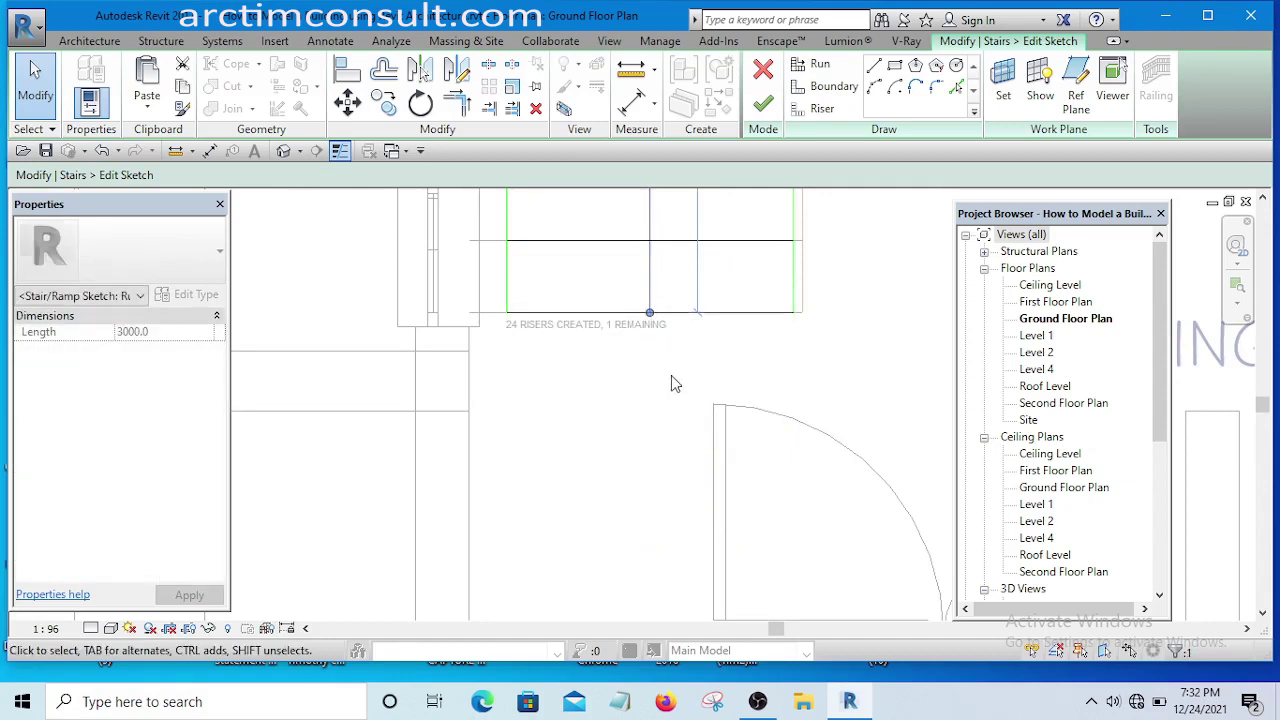
middle_click_drag(614, 346, 610, 377)
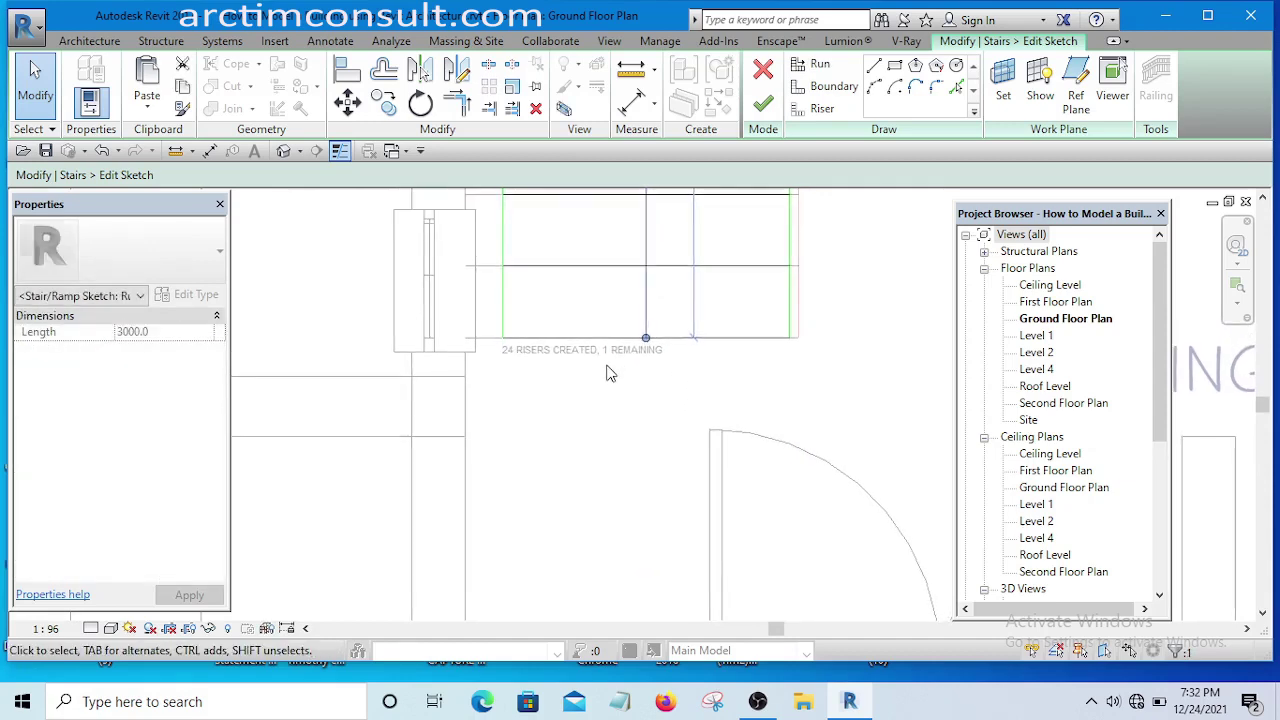
Recentre on the L-shaped stair and finish the stair sketch
scroll(620, 404, "down", 5)
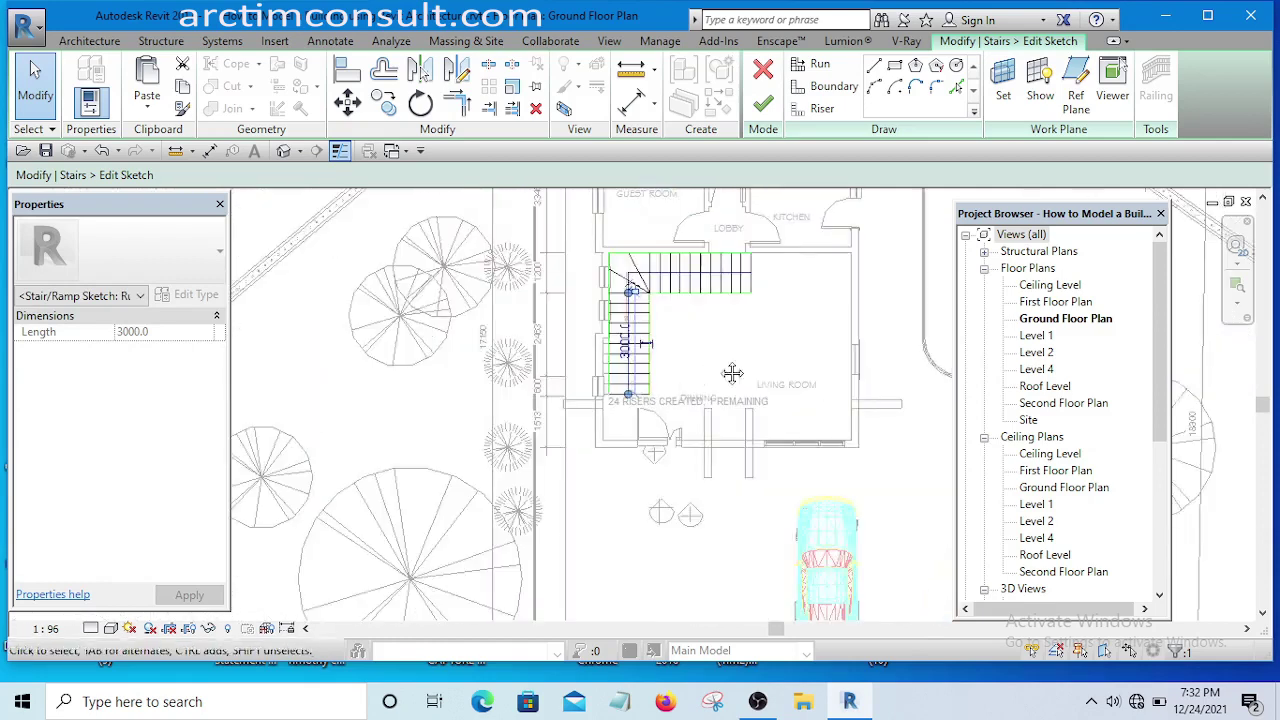
scroll(732, 373, "up", 3)
middle_click_drag(668, 420, 626, 372)
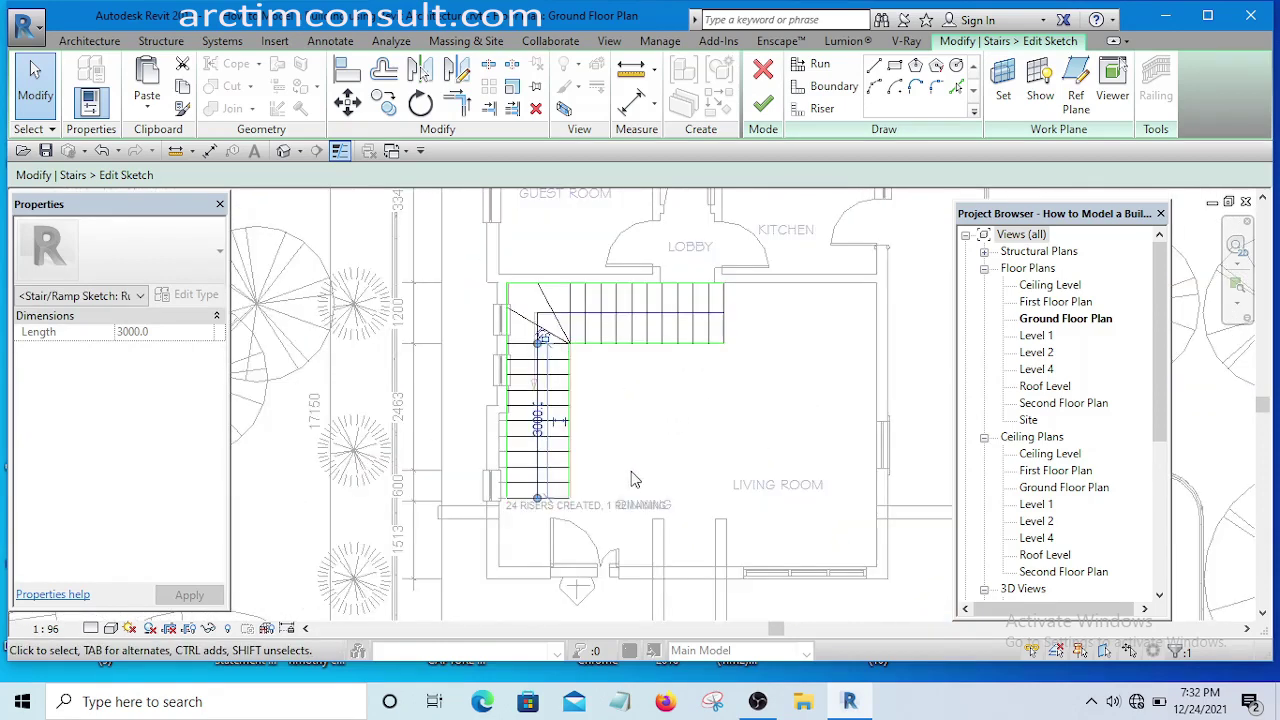
middle_click_drag(632, 480, 670, 406)
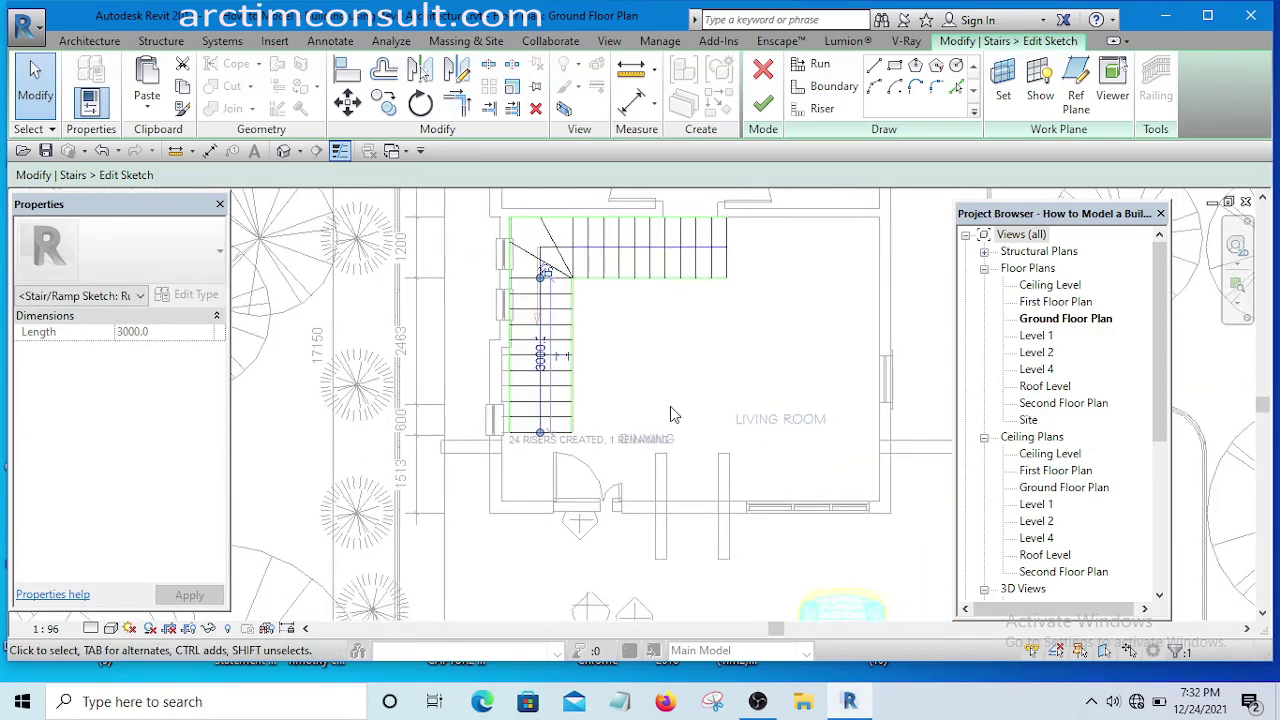
left_click(764, 106)
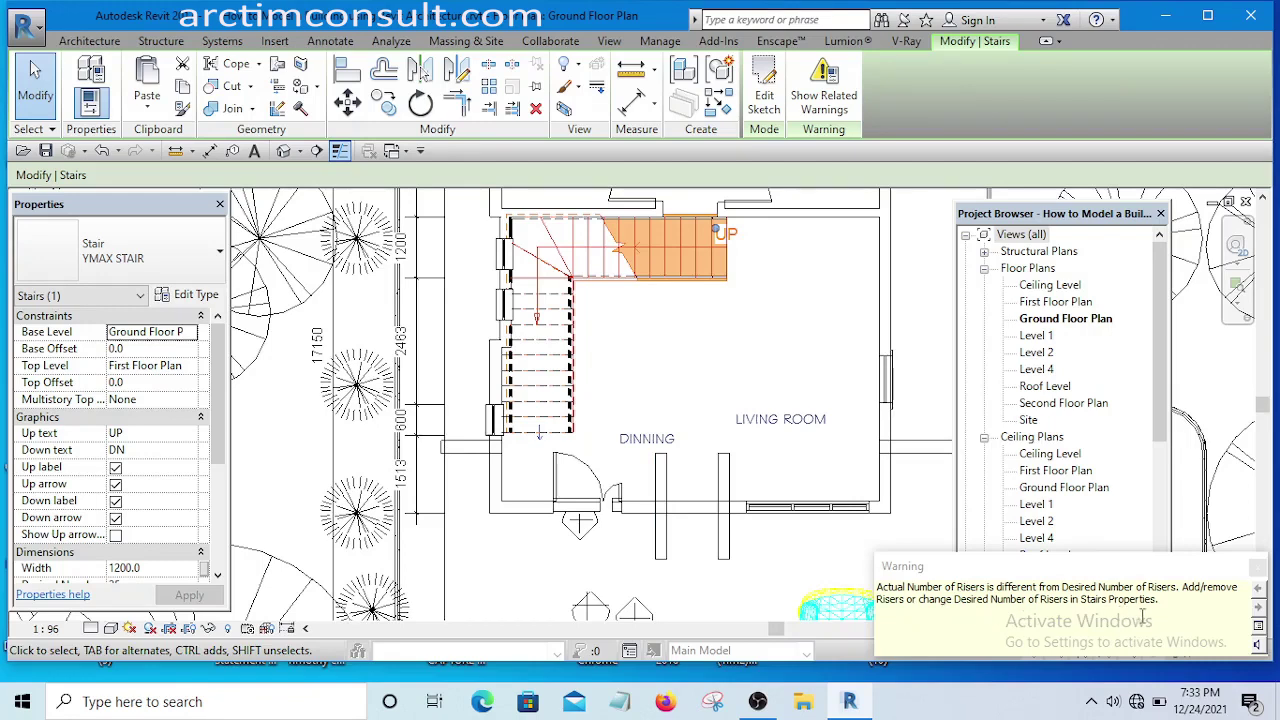
Clear the selection of the new stair and the wall
left_click(660, 540)
scroll(790, 550, "down", 5)
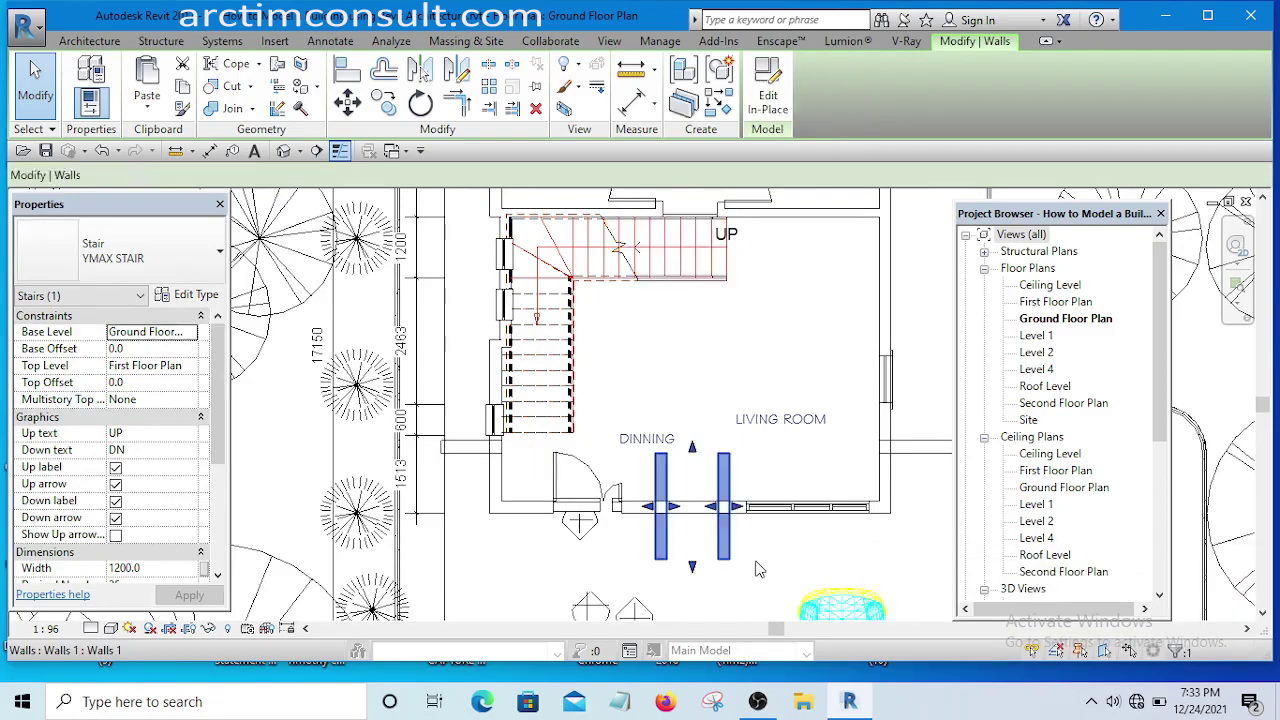
left_click(824, 527)
scroll(648, 453, "up", 5)
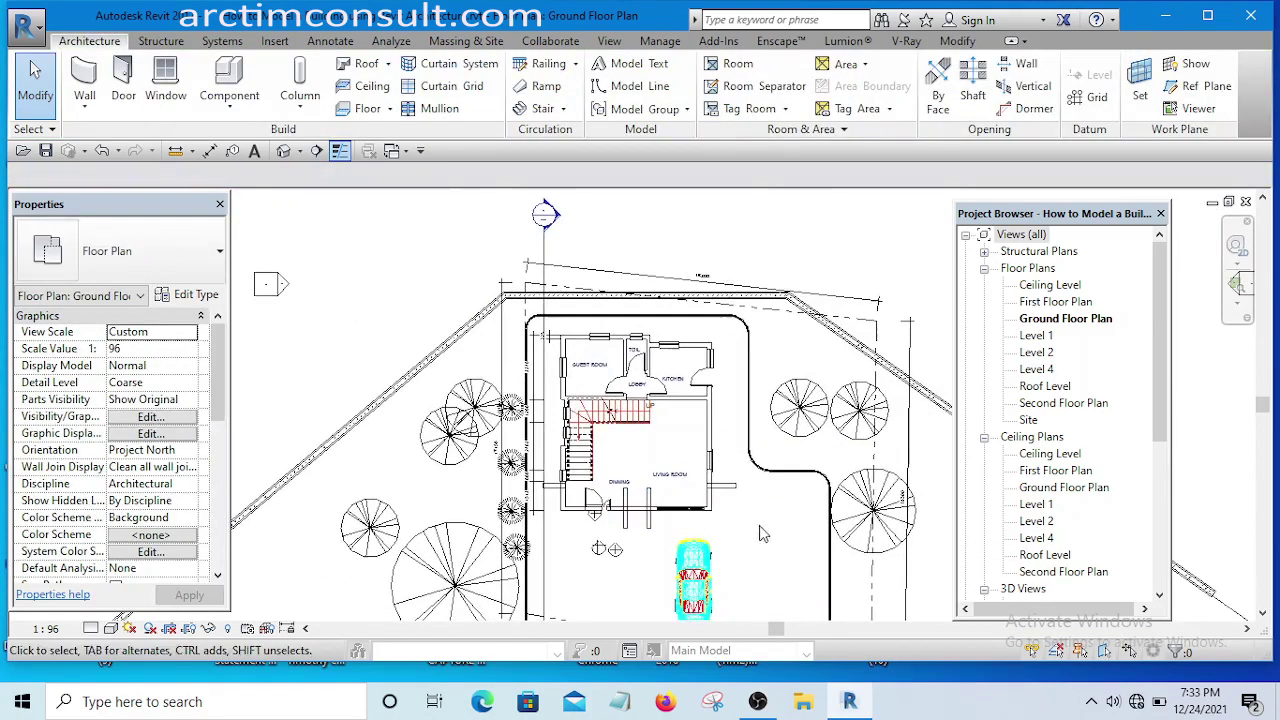
scroll(586, 452, "down", 5)
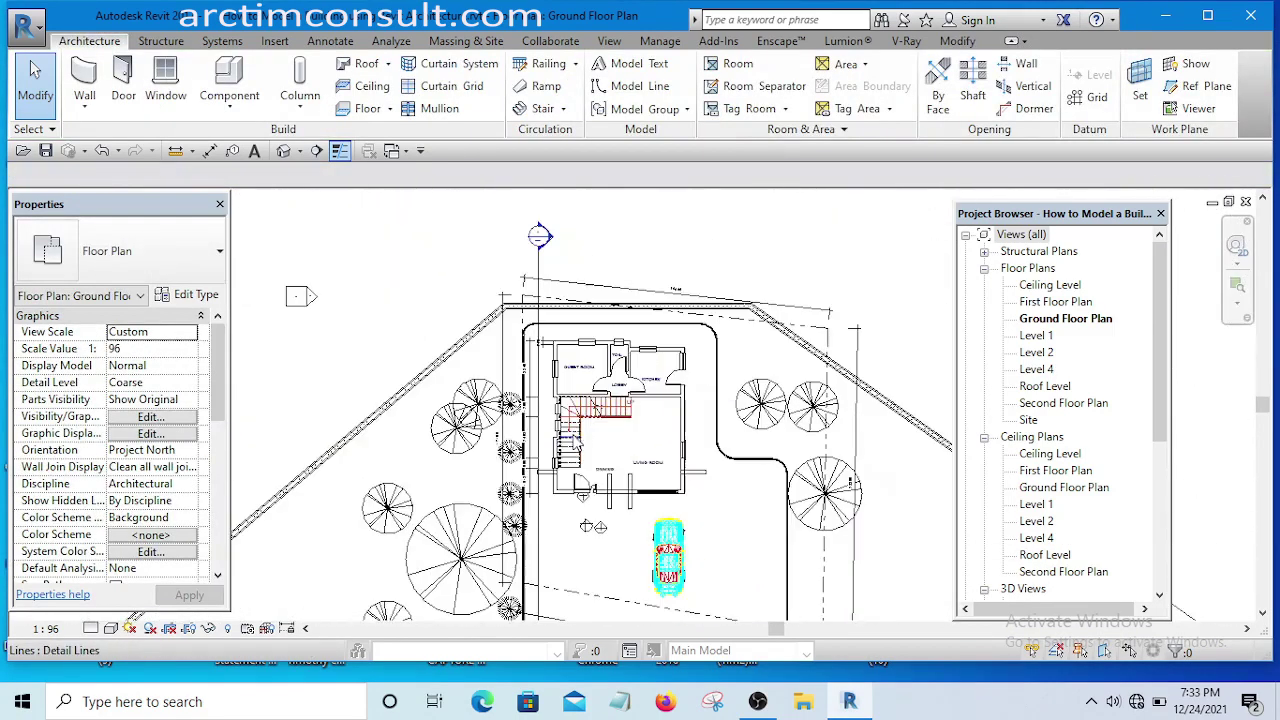
scroll(546, 422, "up", 3)
scroll(546, 422, "up", 1)
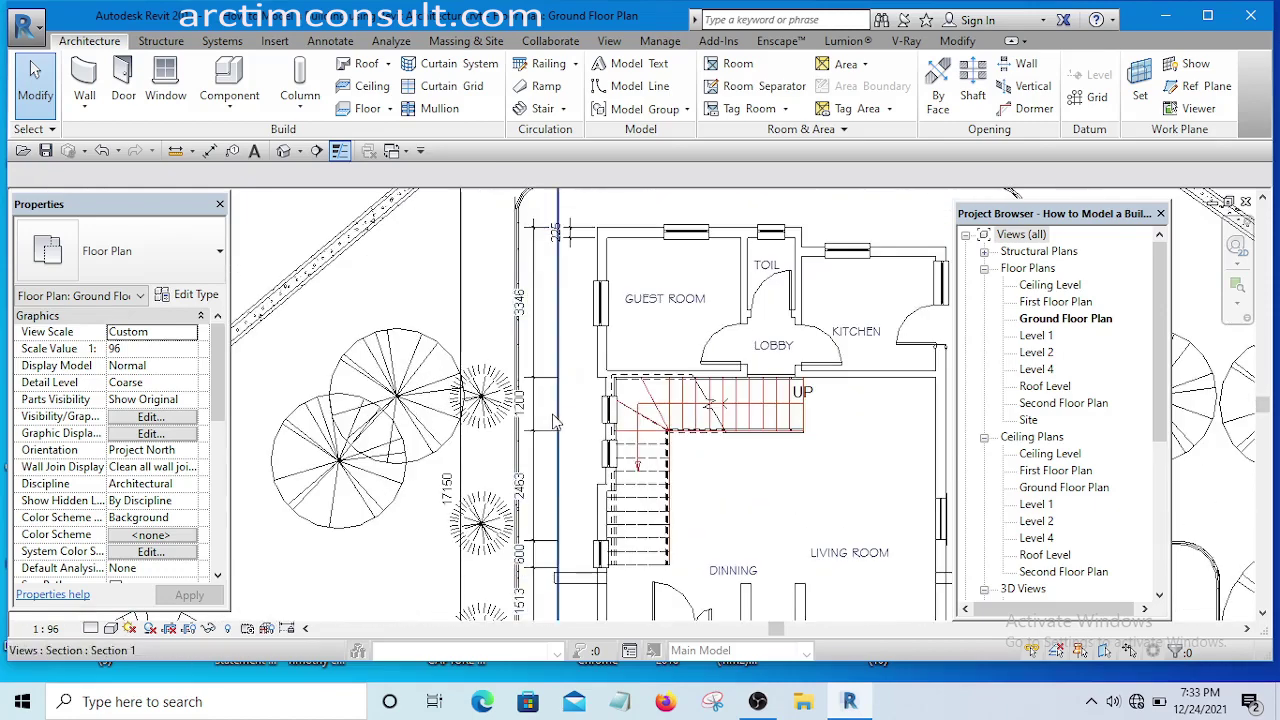
Drag the Section 1 line eastward so it cuts through the new stair
left_click(557, 422)
left_click_drag(557, 422, 634, 422)
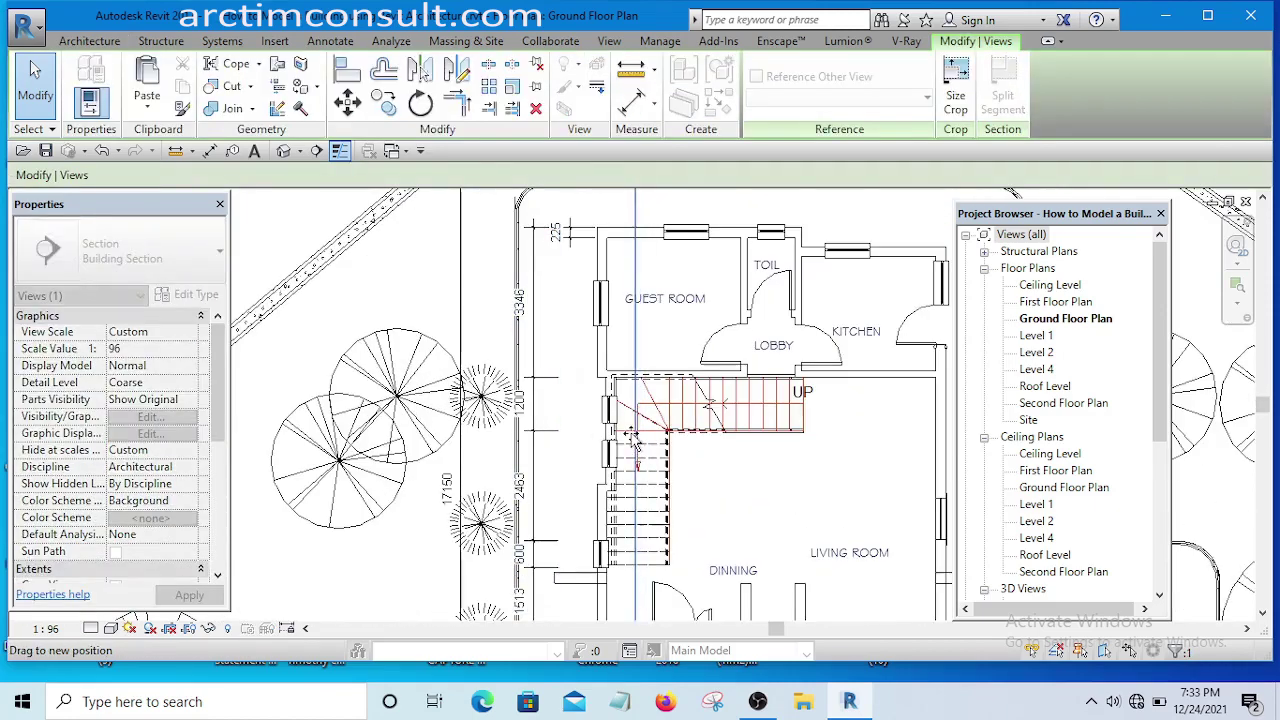
scroll(634, 425, "down", 2)
scroll(634, 425, "down", 2)
scroll(590, 322, "up", 2)
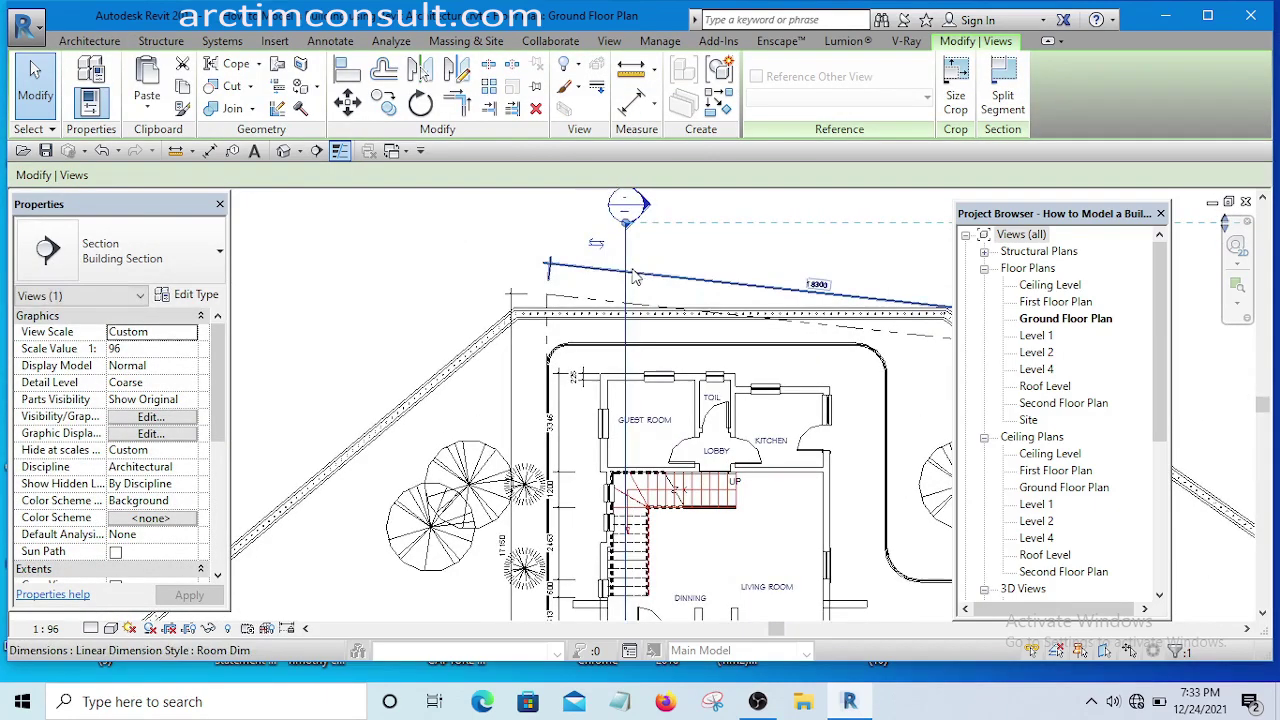
scroll(590, 322, "up", 2)
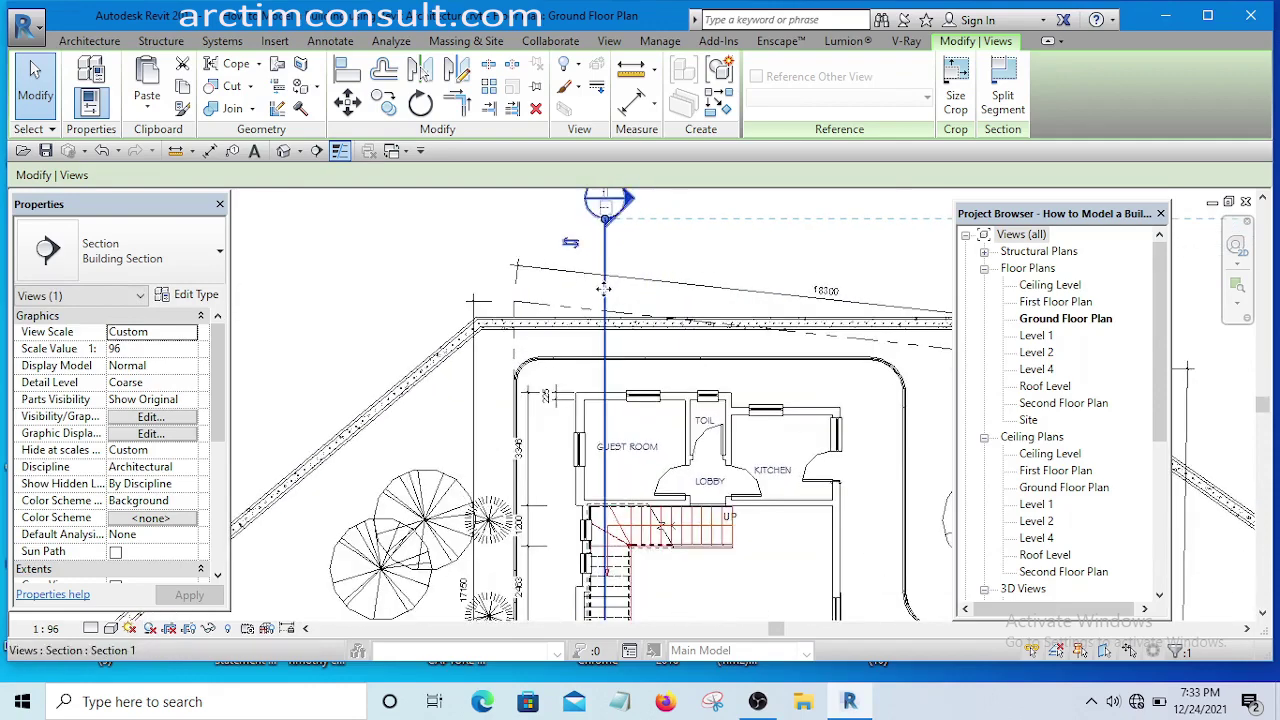
Open Section 1 via Go to View, inspect the YMAX STAIR cut, then return to the Ground Floor Plan
right_click(604, 296)
left_click(662, 300)
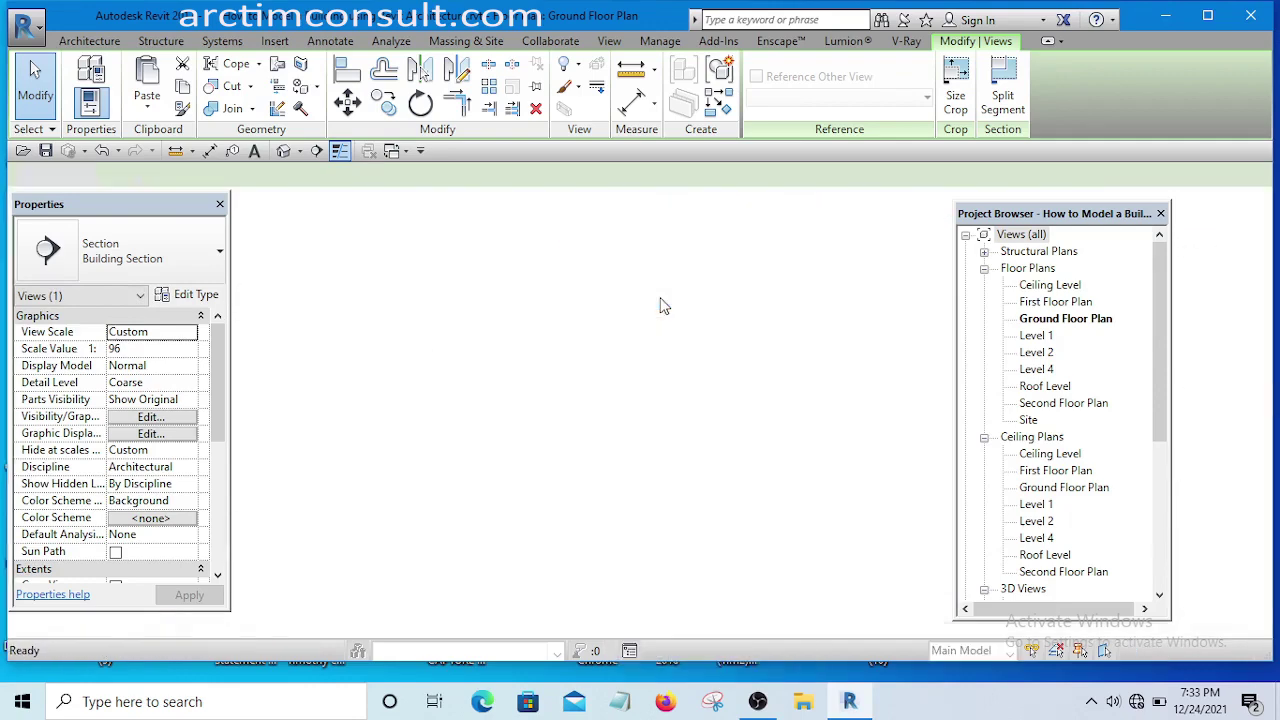
scroll(650, 475, "up", 5)
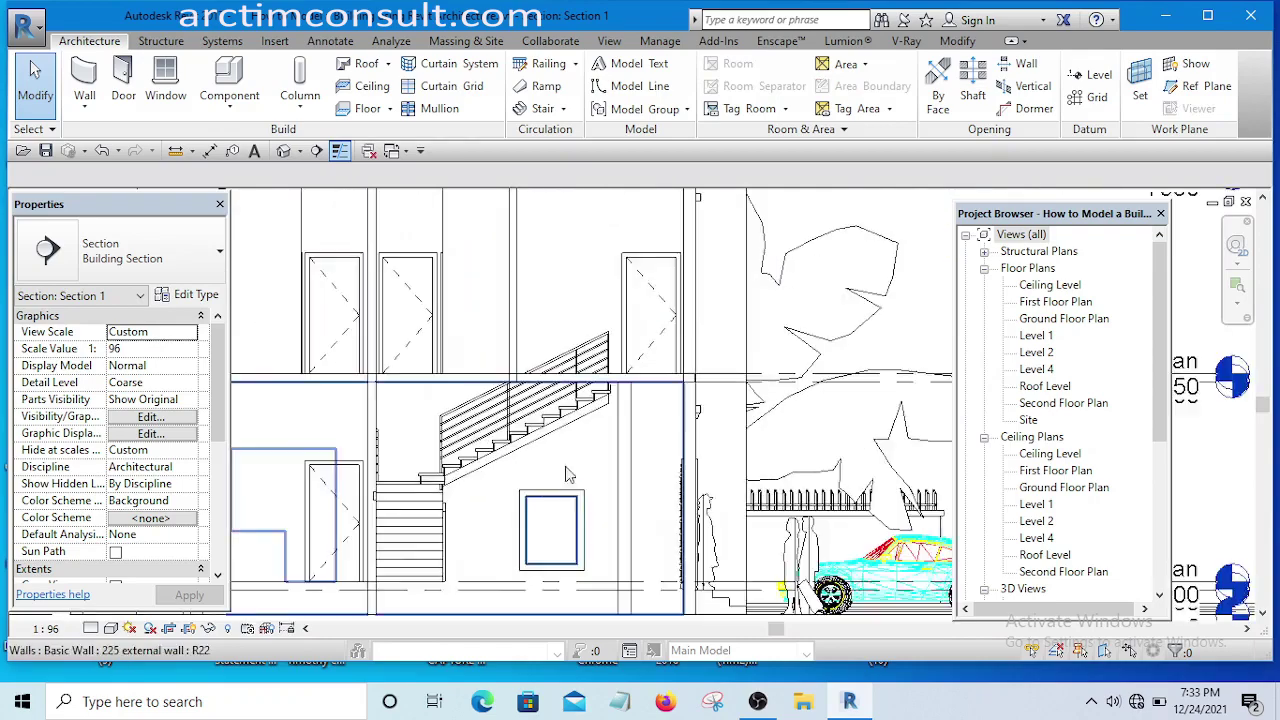
scroll(640, 350, "down", 3)
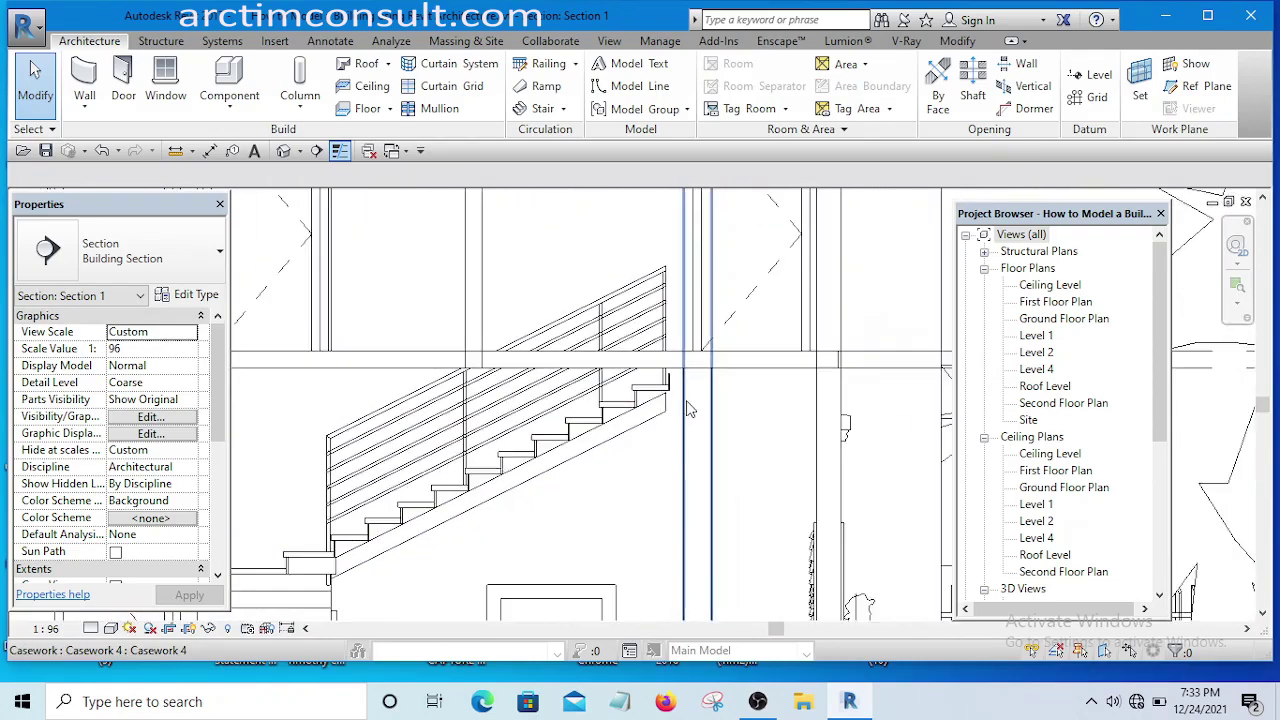
scroll(686, 408, "up", 3)
scroll(694, 430, "down", 4)
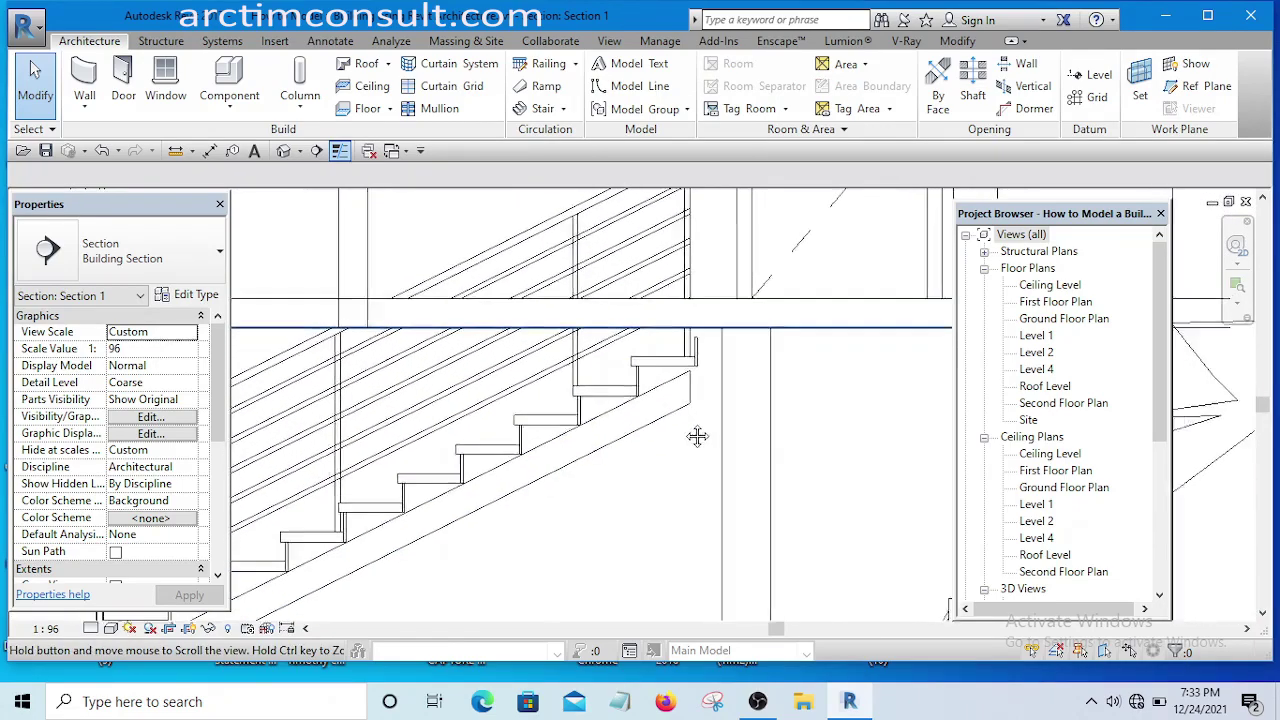
scroll(697, 390, "down", 2)
scroll(511, 540, "up", 4)
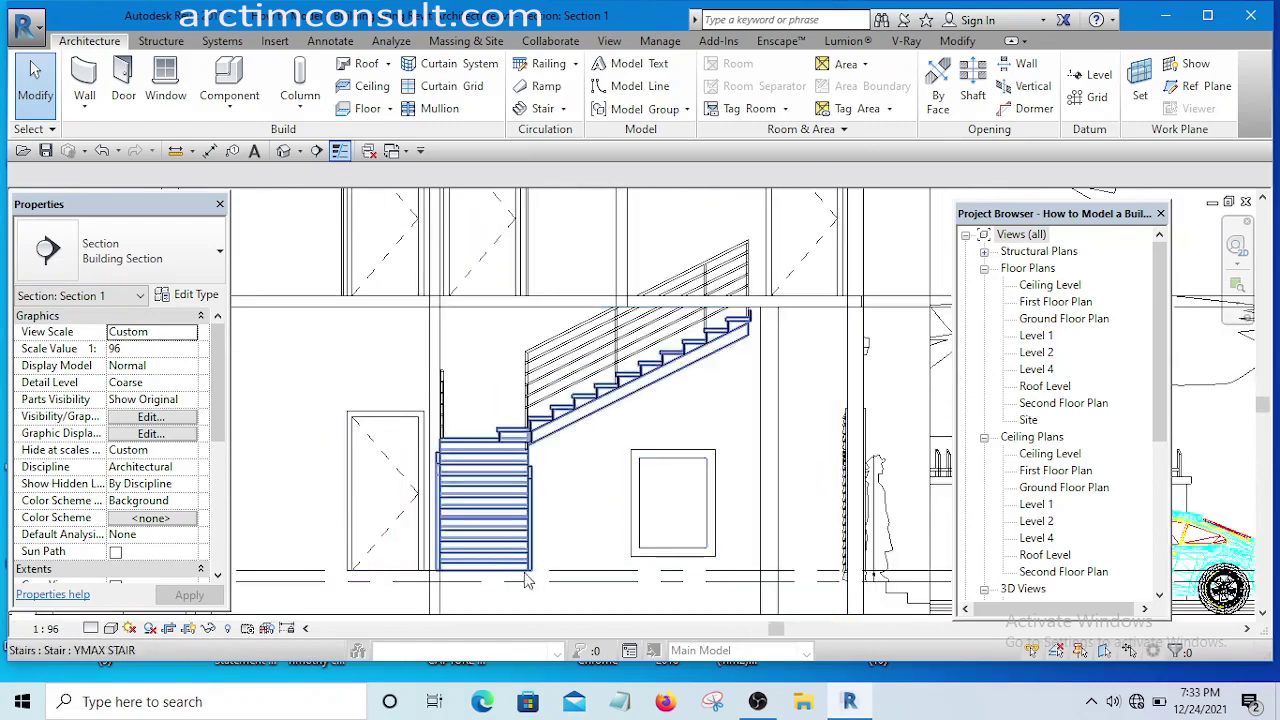
scroll(511, 540, "down", 3)
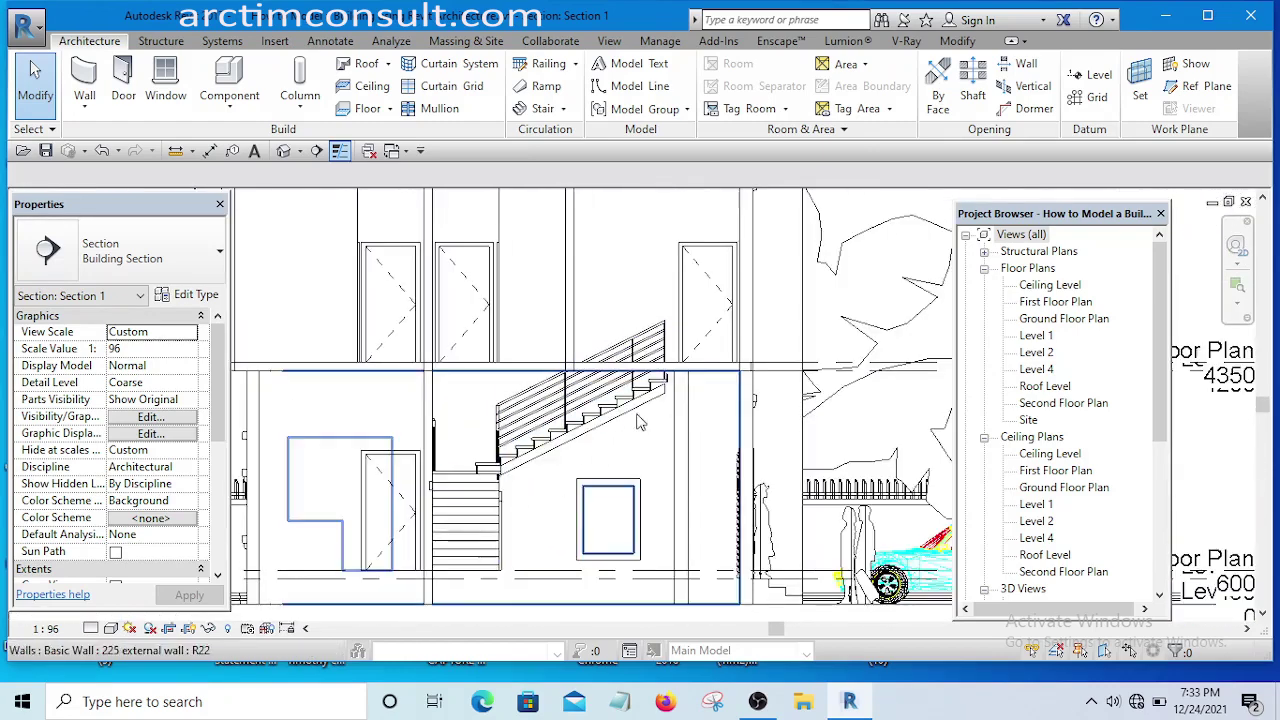
scroll(684, 430, "up", 5)
scroll(684, 430, "down", 3)
scroll(703, 405, "up", 4)
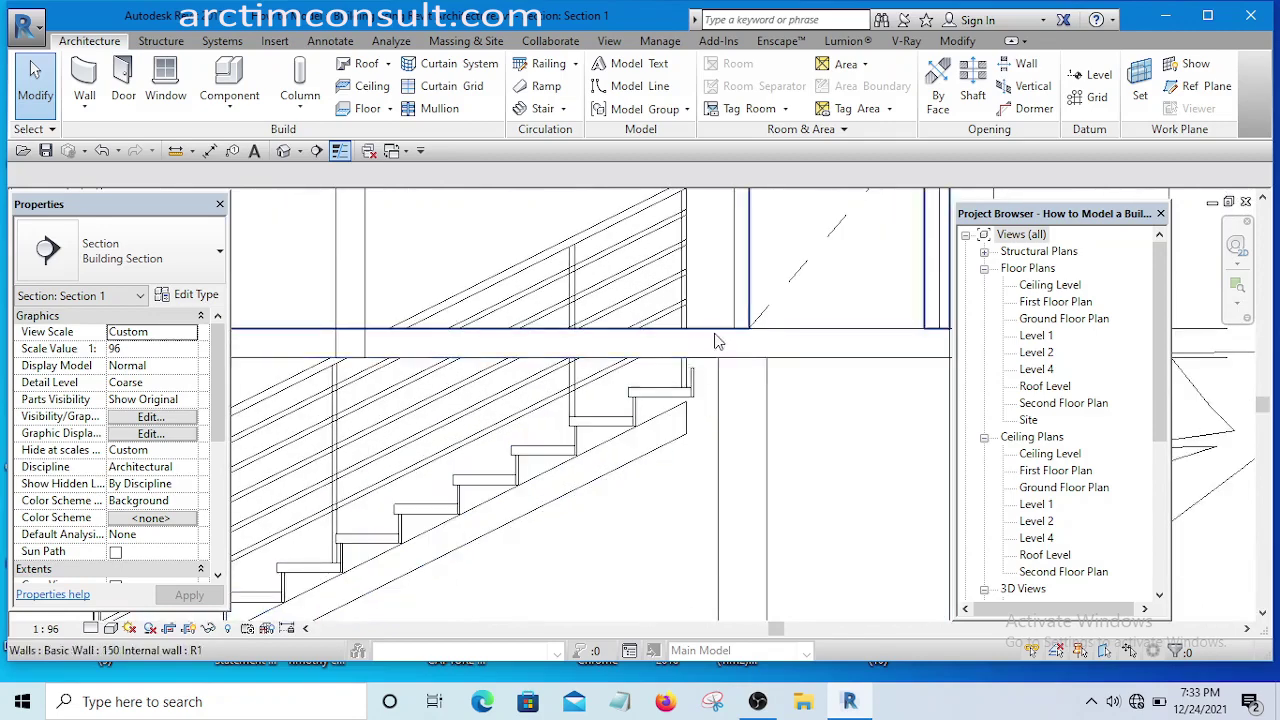
scroll(700, 345, "down", 3)
scroll(594, 447, "up", 1)
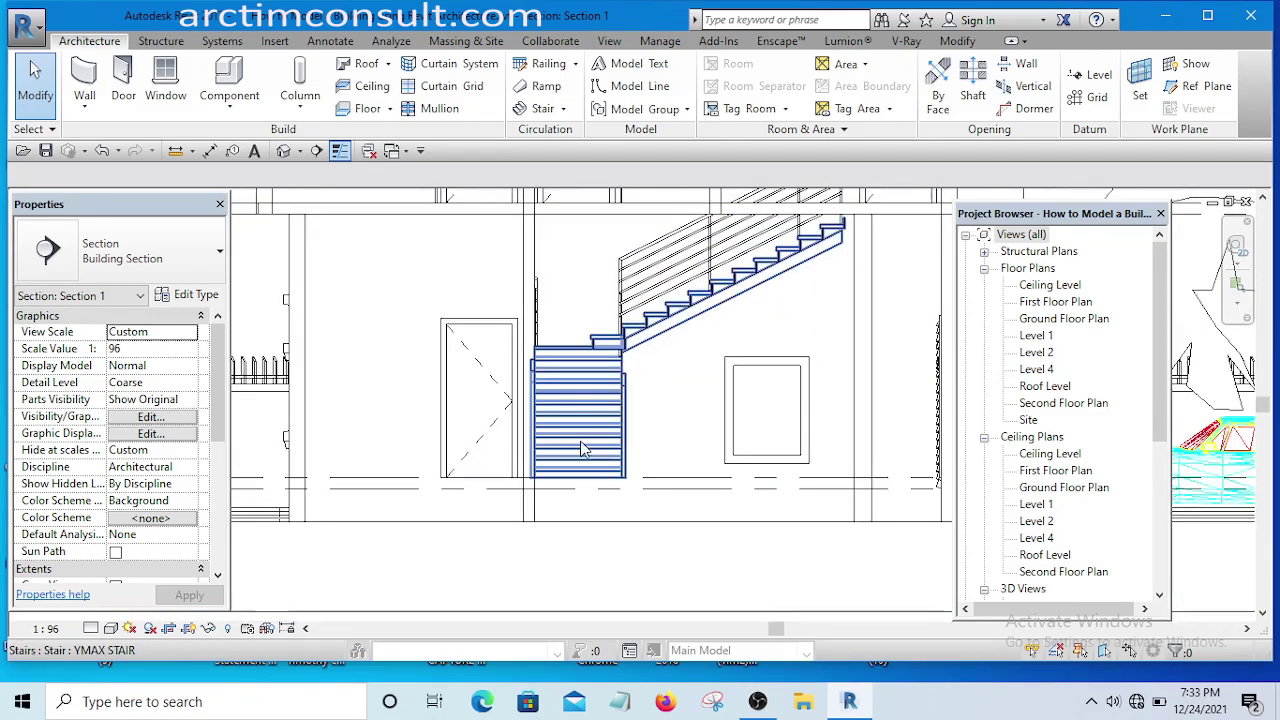
scroll(658, 440, "down", 3)
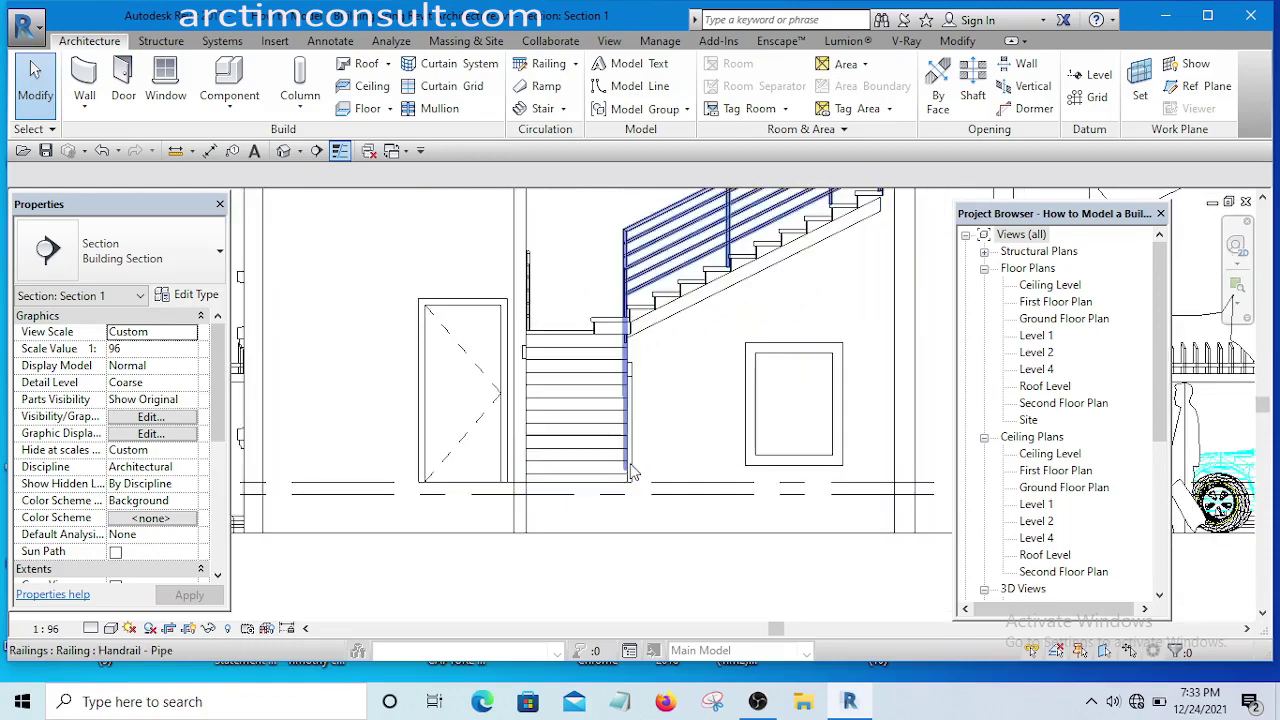
scroll(678, 438, "up", 2)
scroll(716, 358, "down", 1)
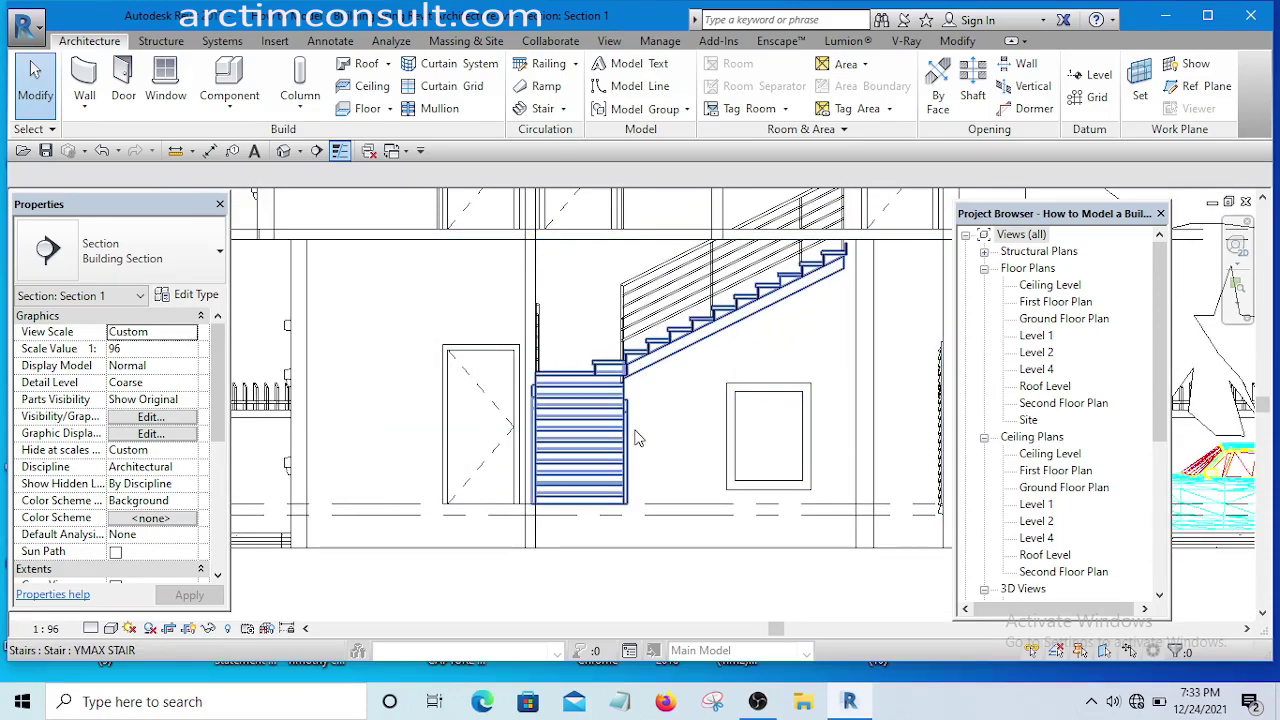
double_click(1060, 320)
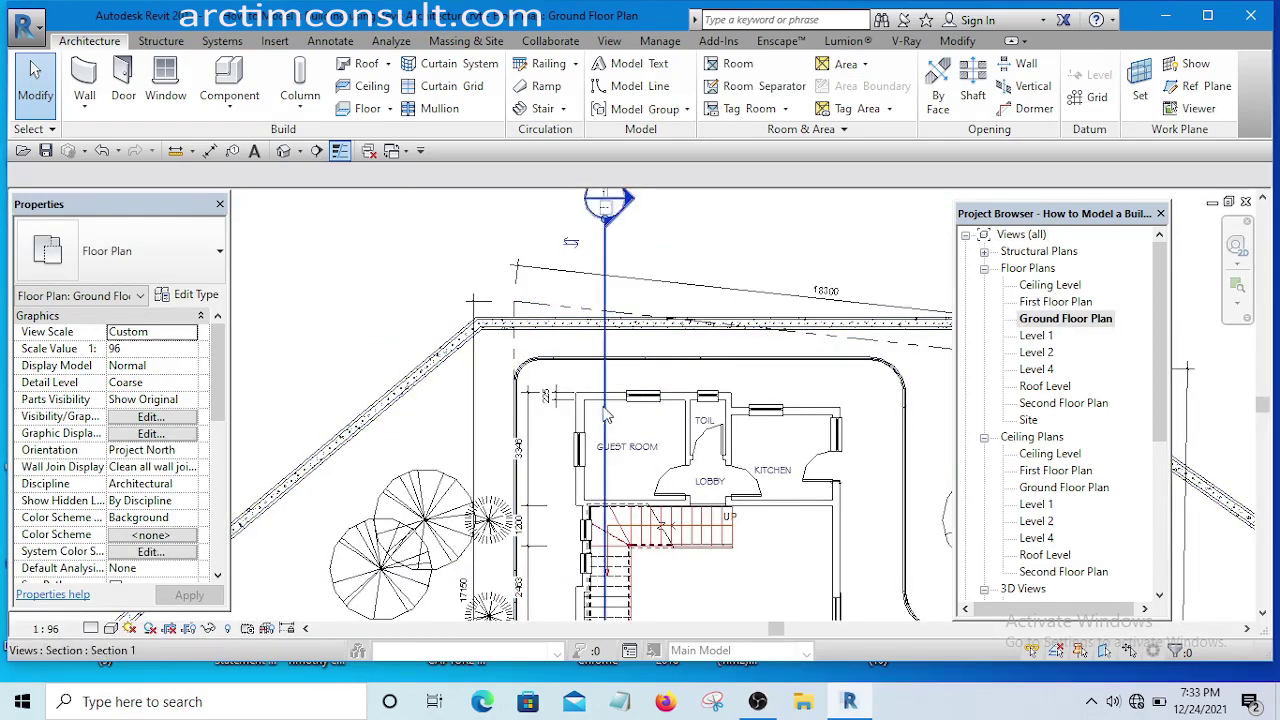
Pan and zoom the Ground Floor Plan onto the L-shaped stair below the lobby
middle_click_drag(538, 493, 575, 285)
scroll(663, 477, "up", 3)
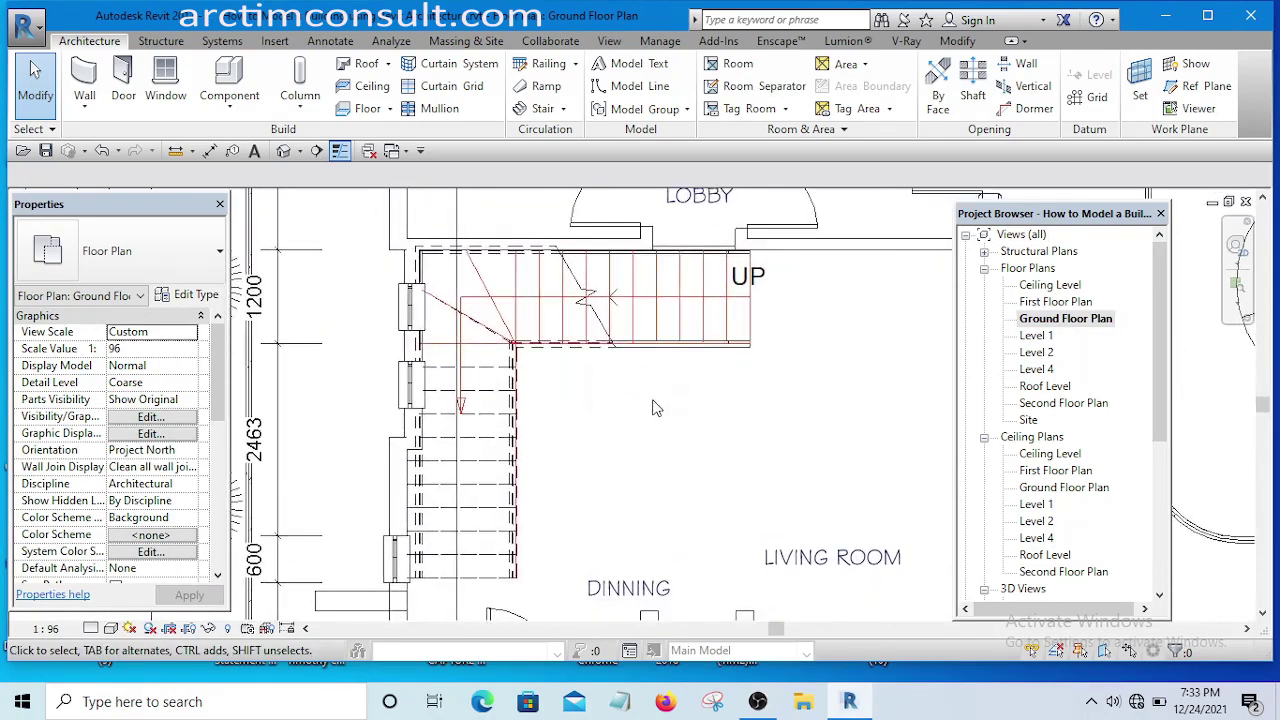
scroll(622, 392, "down", 4)
scroll(622, 392, "up", 5)
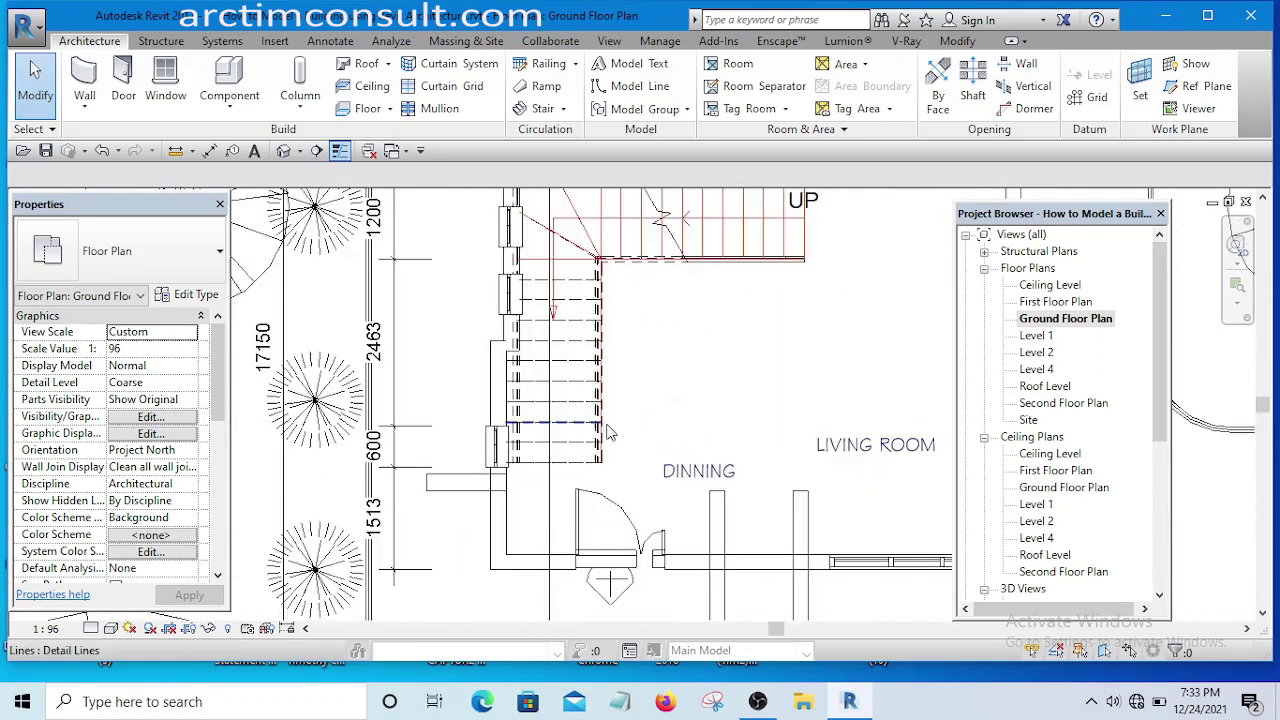
scroll(615, 454, "down", 3)
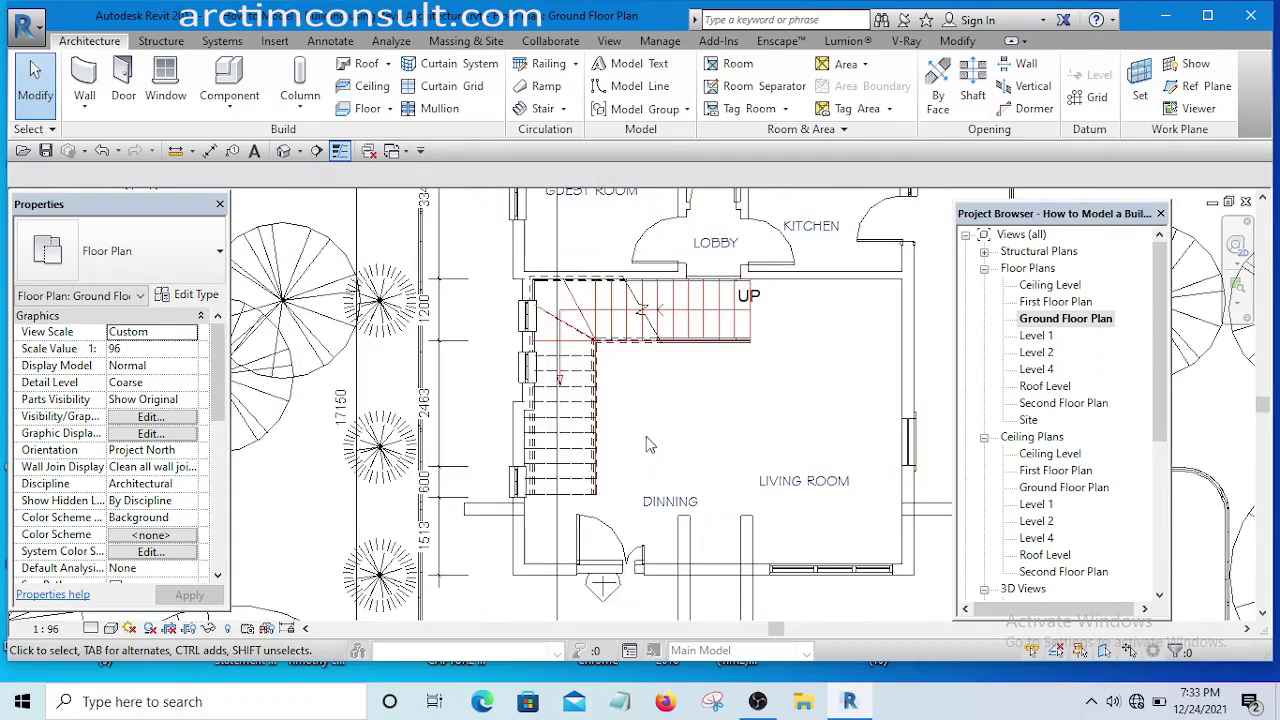
scroll(662, 465, "up", 3)
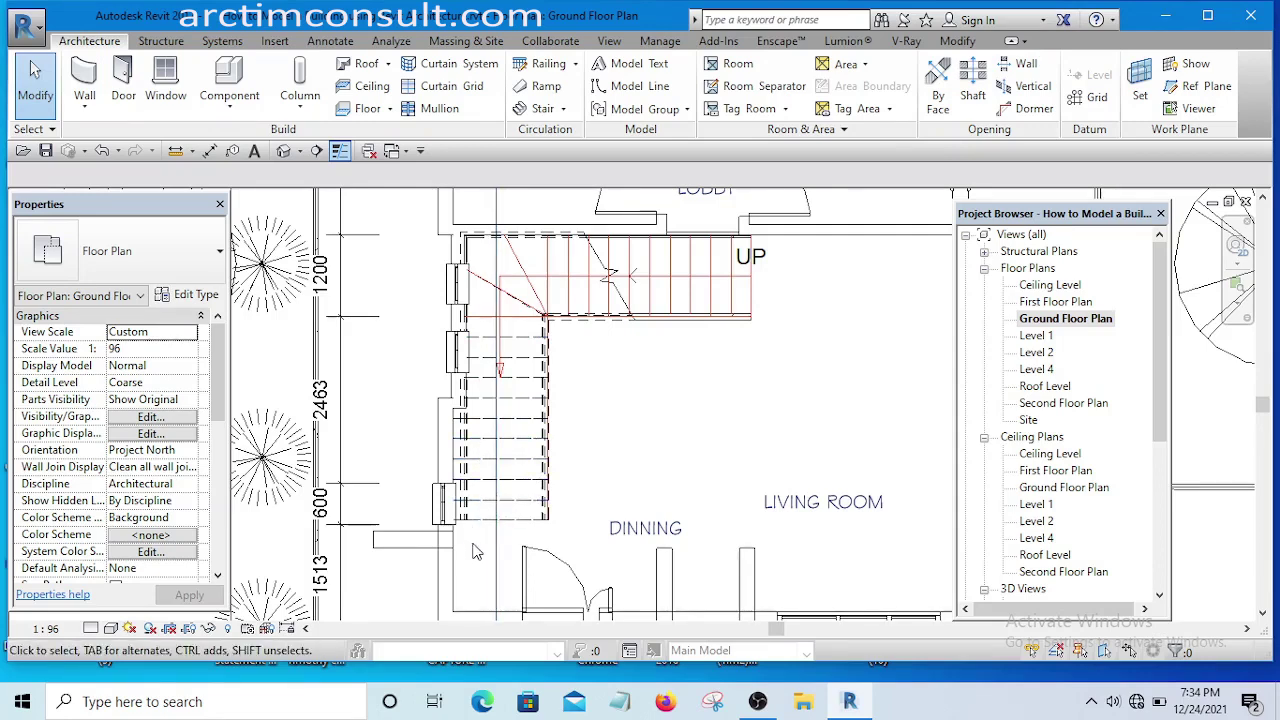
scroll(709, 371, "down", 3)
scroll(634, 335, "up", 4)
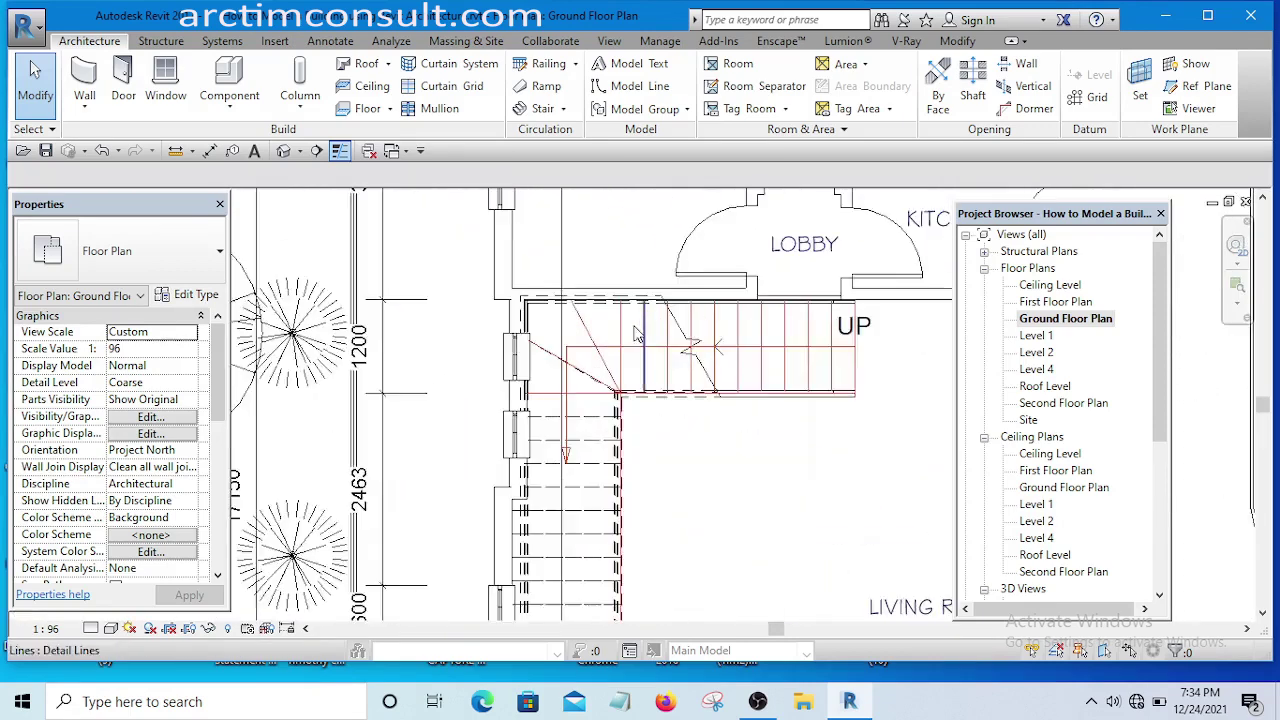
scroll(634, 335, "up", 2)
scroll(790, 345, "down", 2)
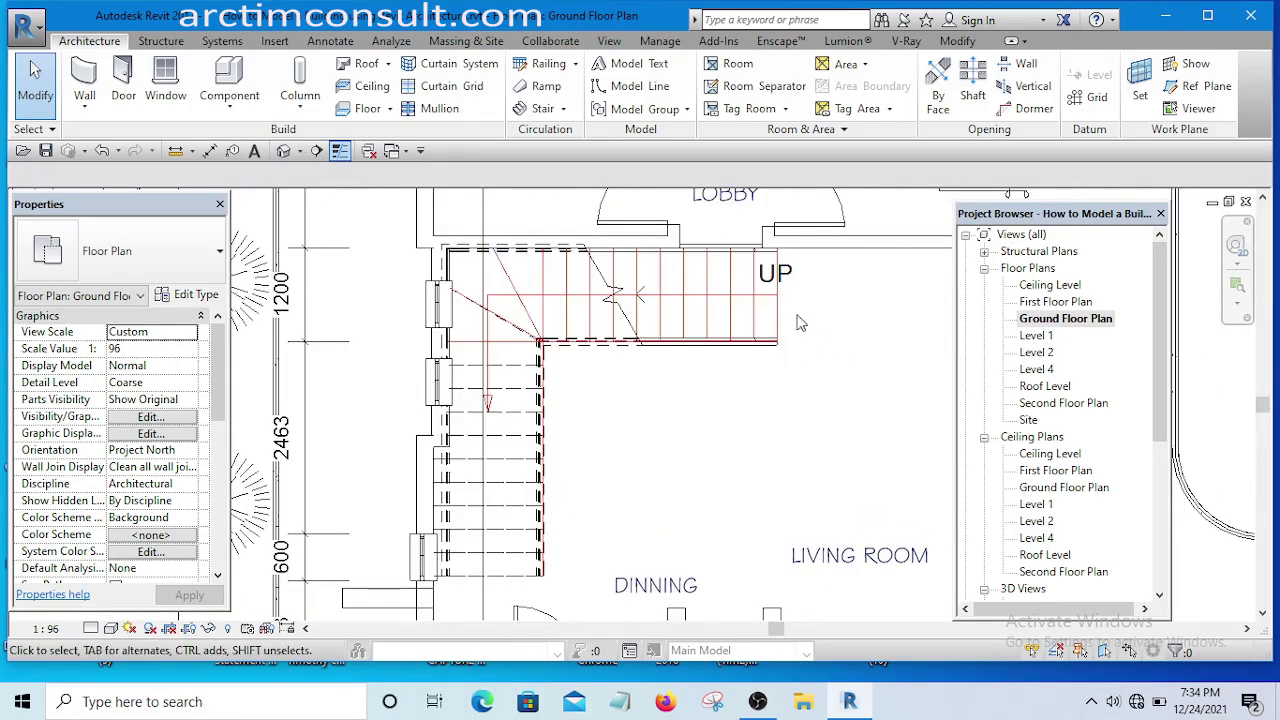
scroll(797, 322, "up", 2)
left_click(757, 333)
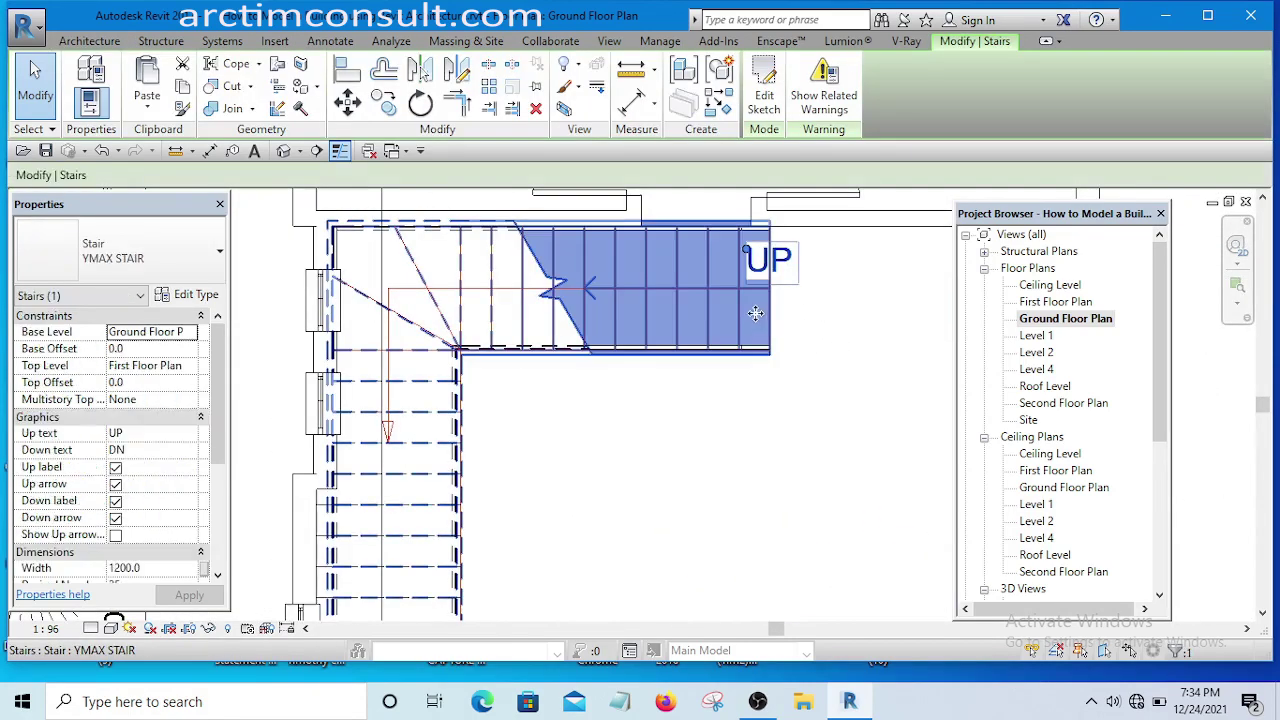
scroll(765, 305, "down", 3)
left_click_drag(766, 305, 758, 302)
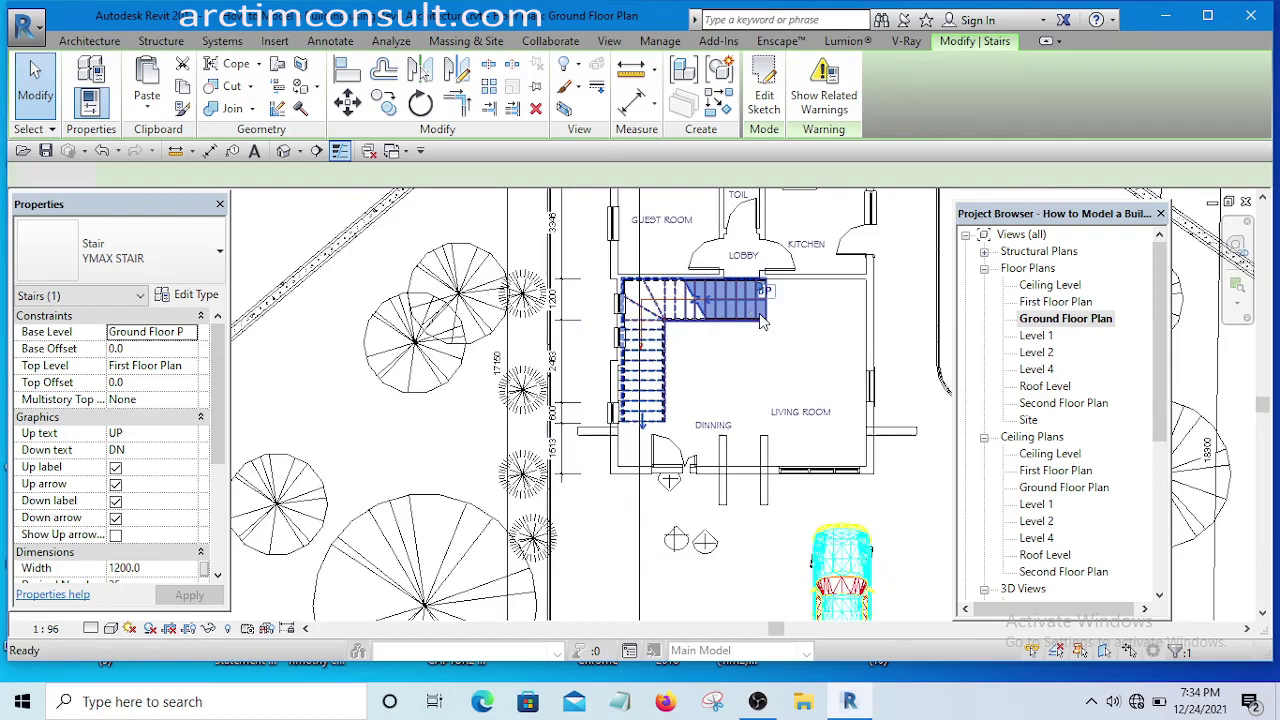
key("Escape")
scroll(661, 318, "up", 3)
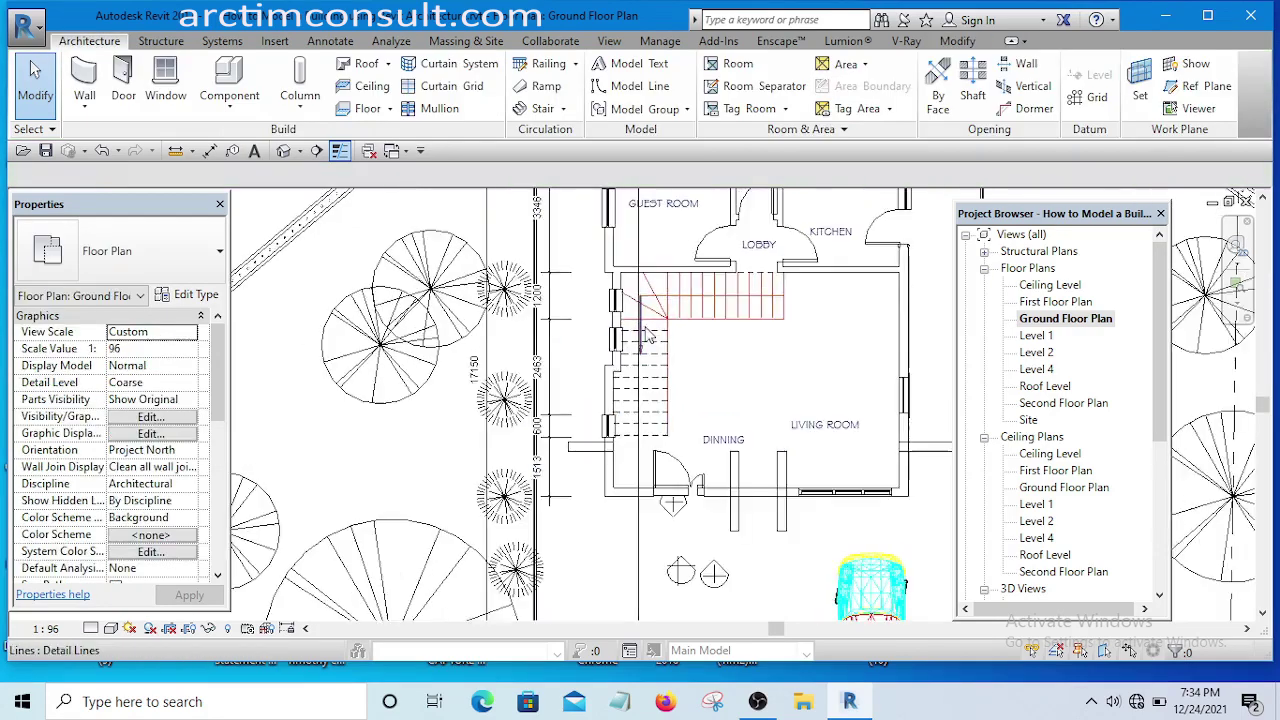
scroll(673, 320, "down", 5)
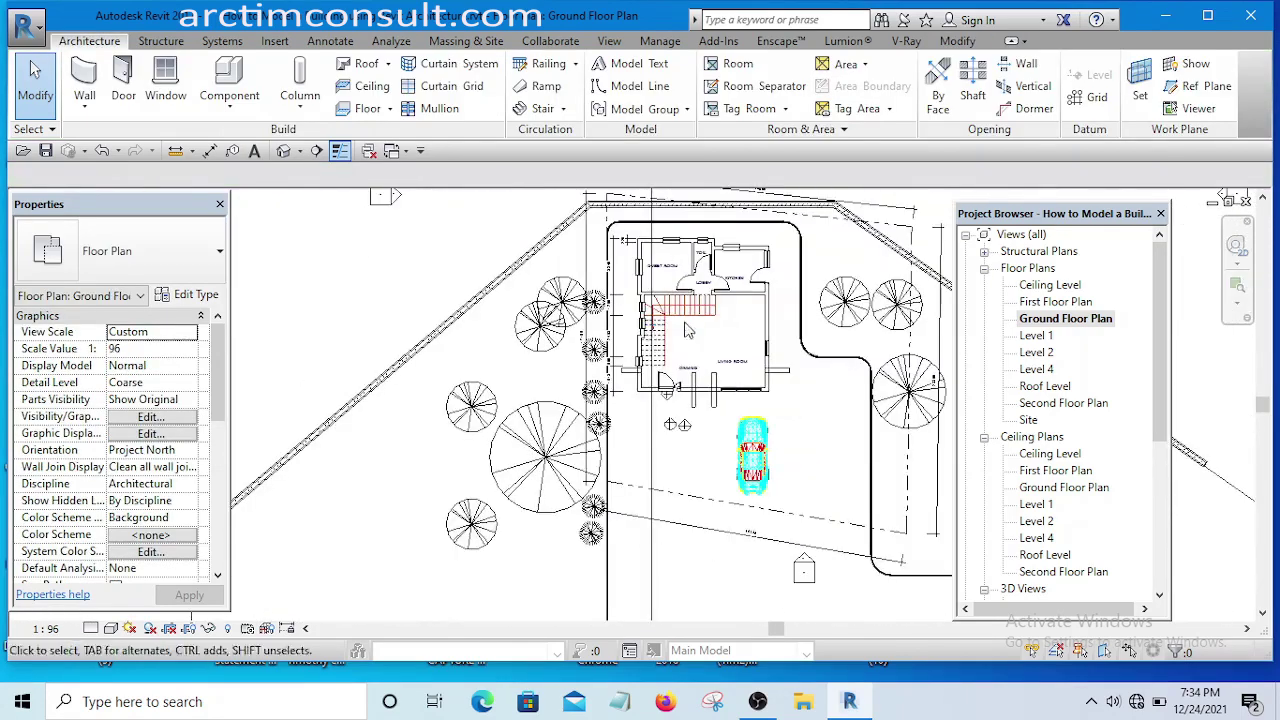
Start a new stair sketch and create a stair type named Tim STAIR from YMAX STAIR
left_click(563, 108)
left_click(563, 178)
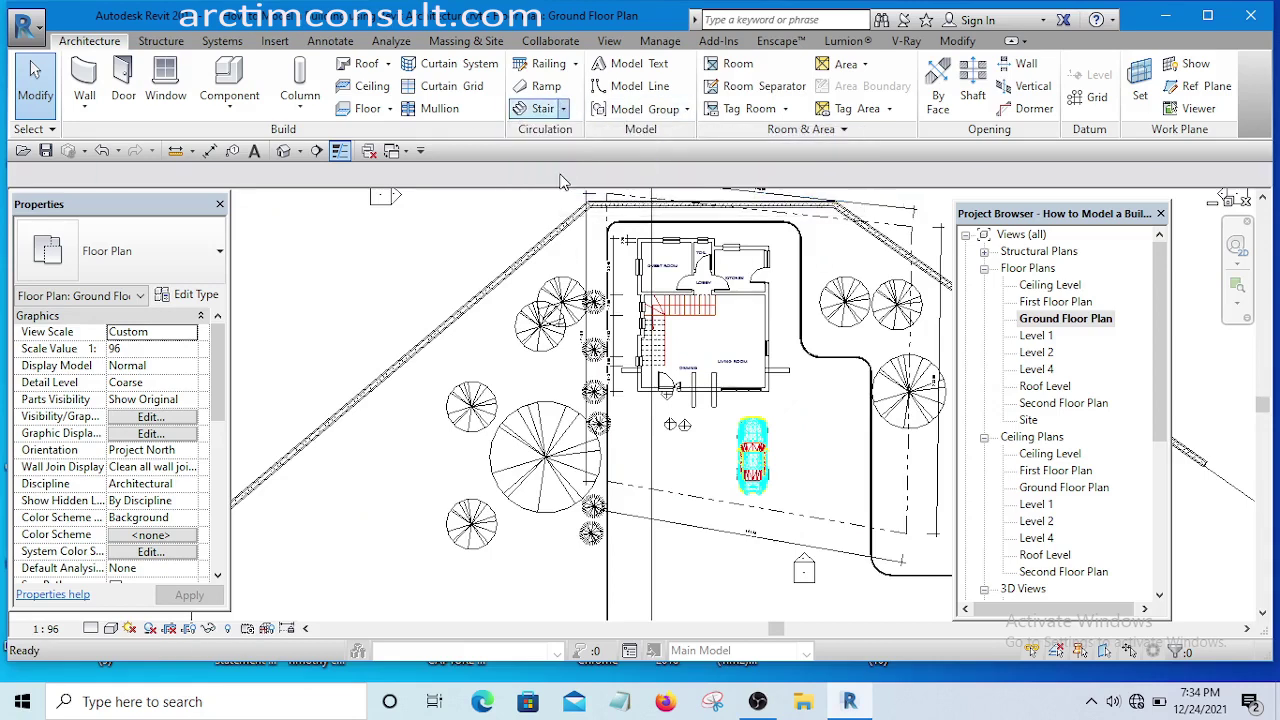
left_click(187, 298)
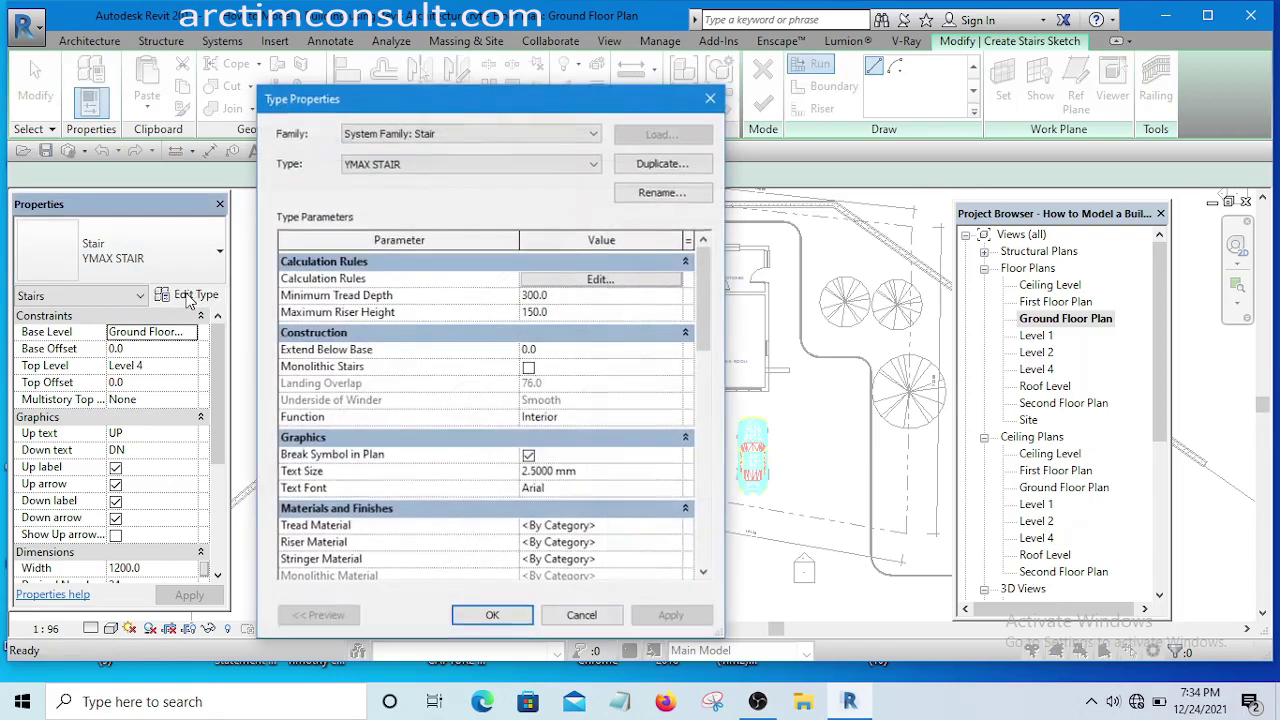
left_click(659, 196)
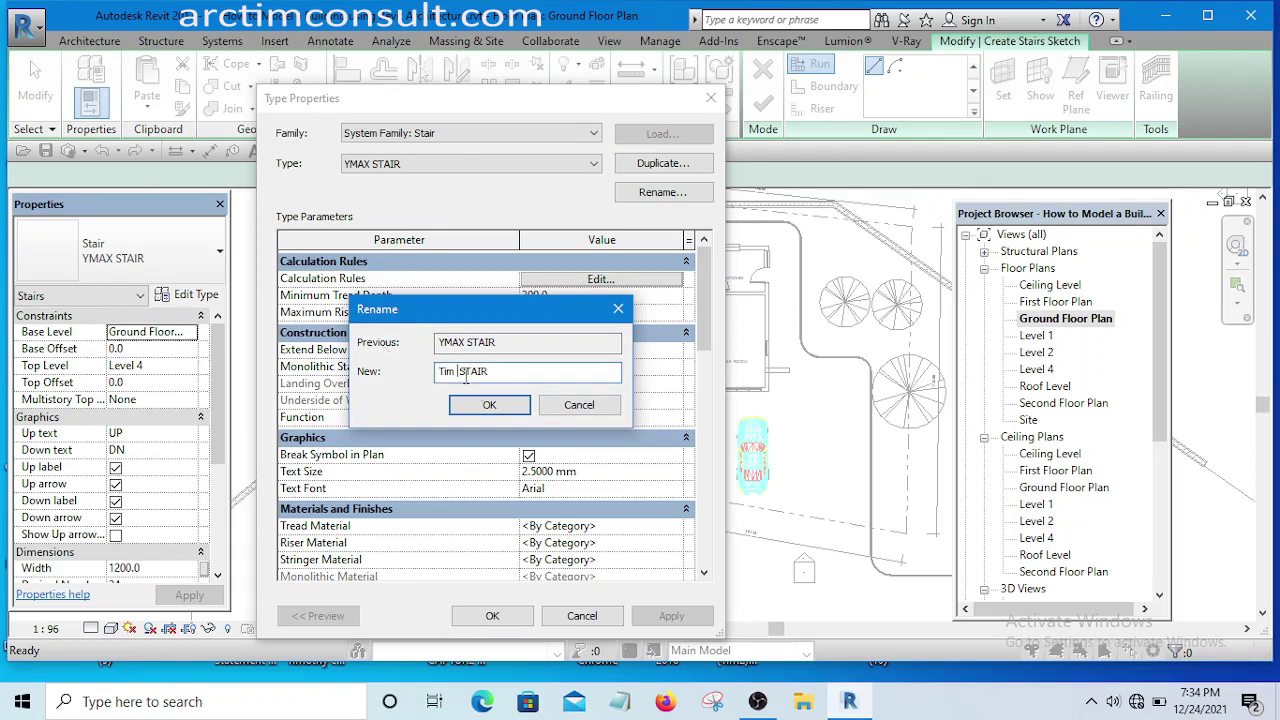
left_click(490, 404)
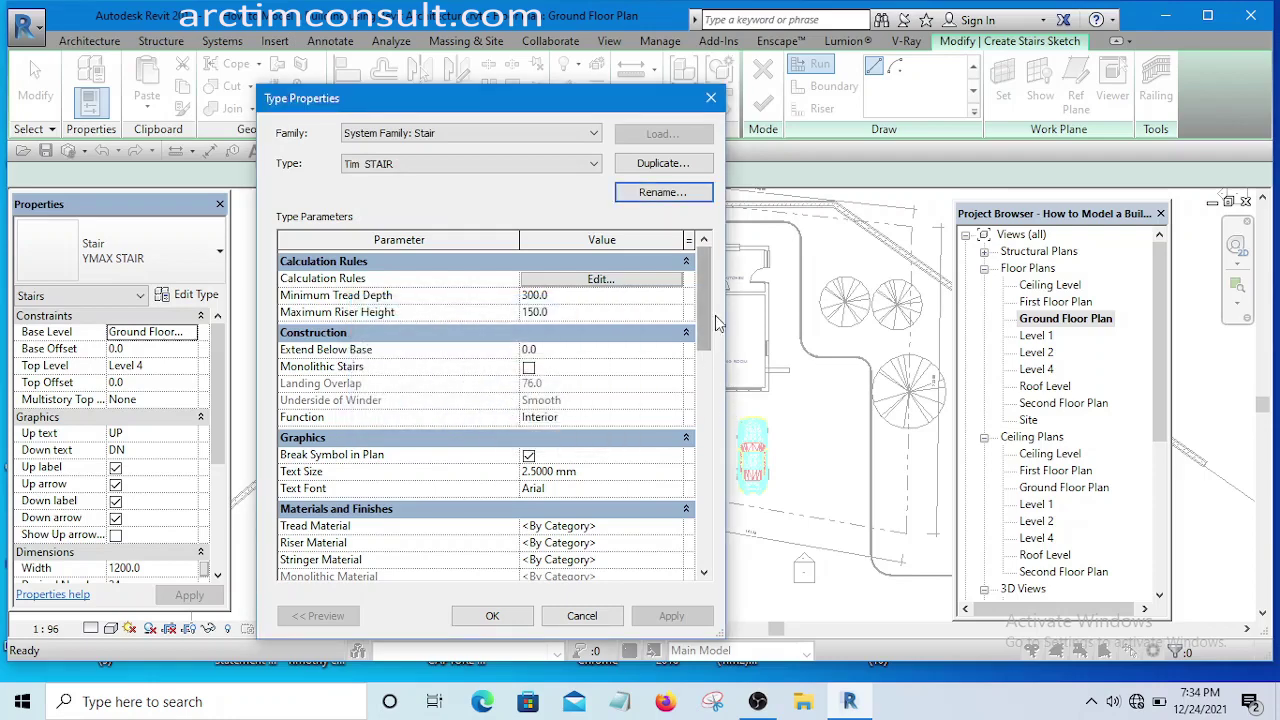
Review the Tim STAIR parameters (300 minimum tread, 150 maximum riser) and apply the type
left_click_drag(703, 295, 698, 331)
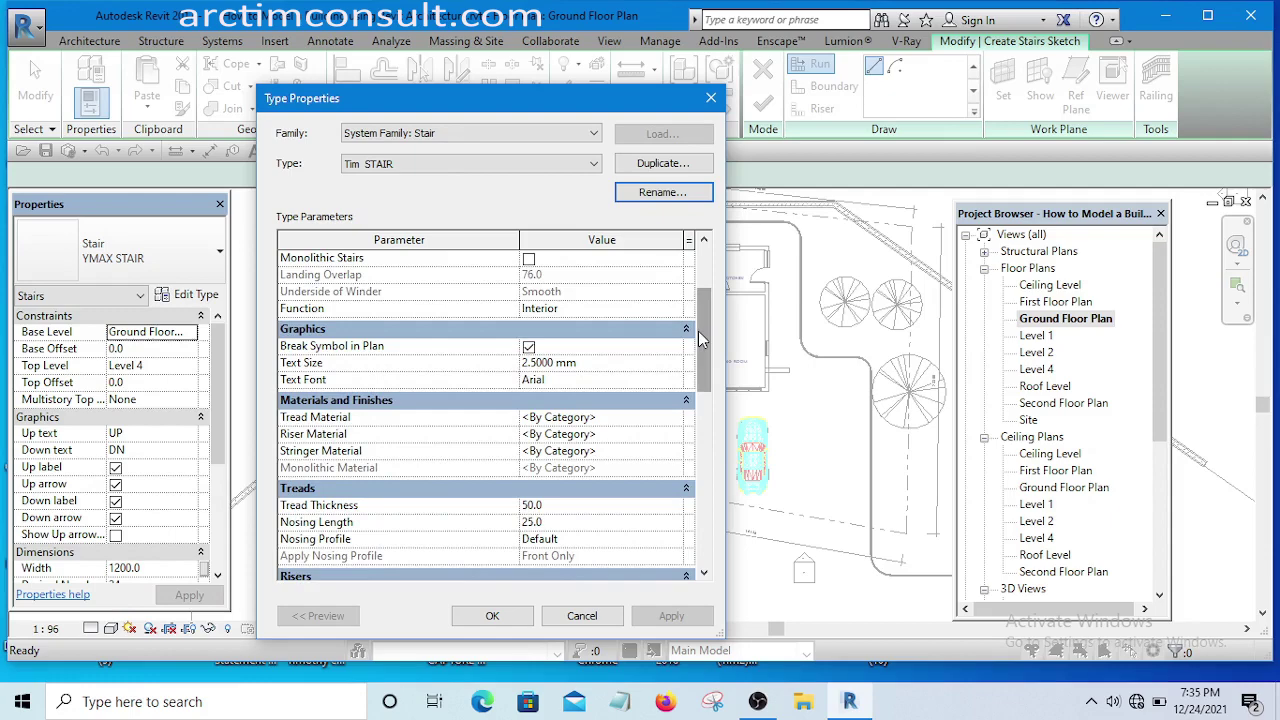
left_click_drag(697, 340, 711, 264)
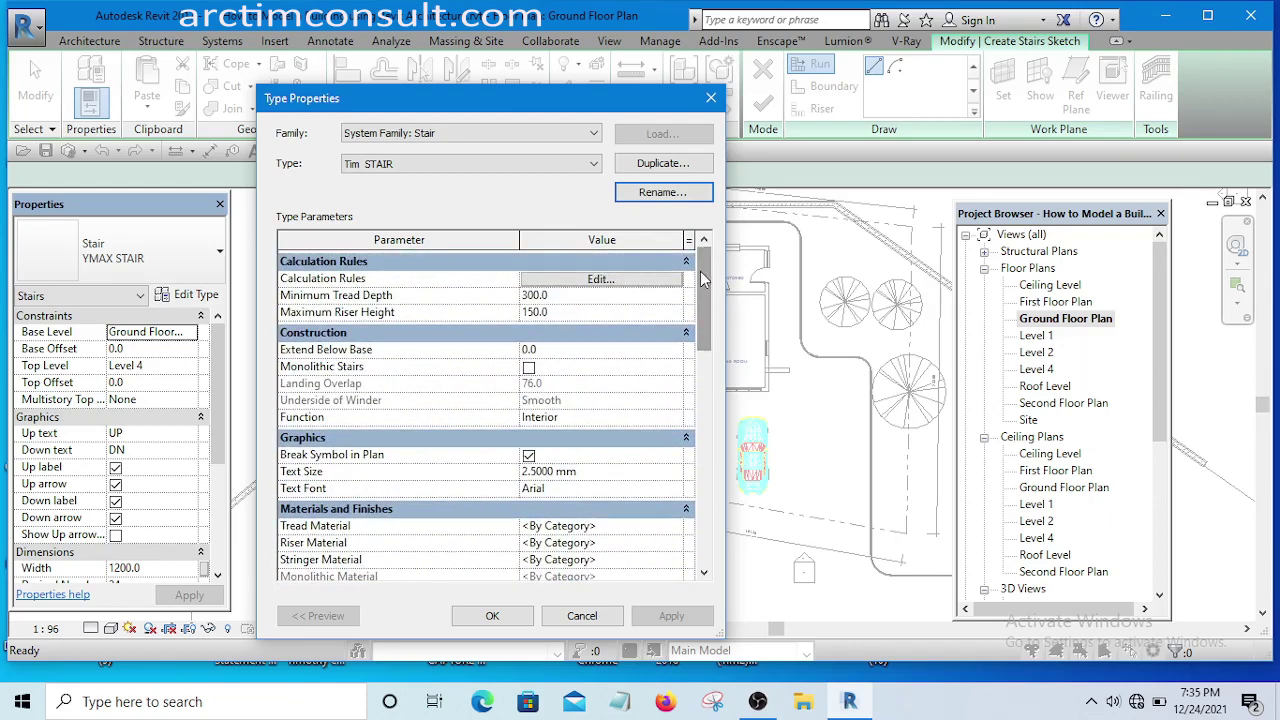
mouse_move(700, 271)
left_mouse_down()
mouse_move(704, 316)
mouse_move(707, 272)
left_mouse_up()
mouse_move(701, 283)
left_mouse_down()
mouse_move(701, 305)
mouse_move(707, 270)
left_mouse_up()
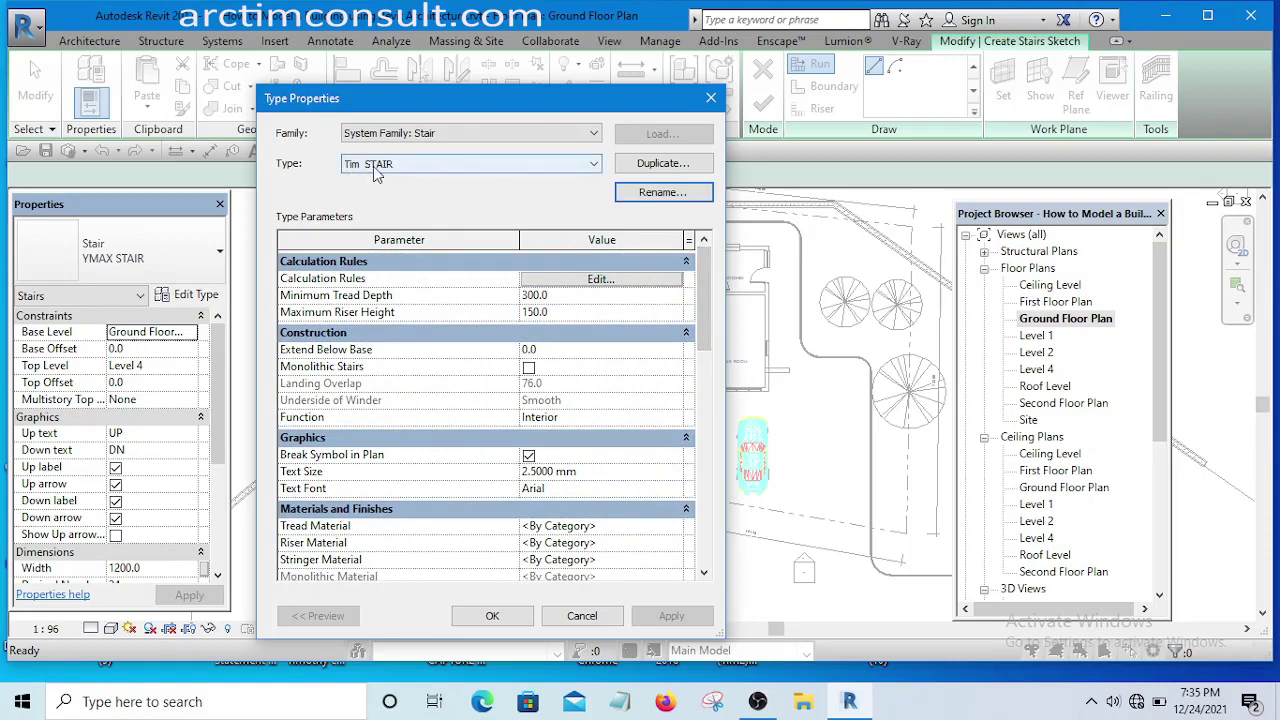
left_click(491, 616)
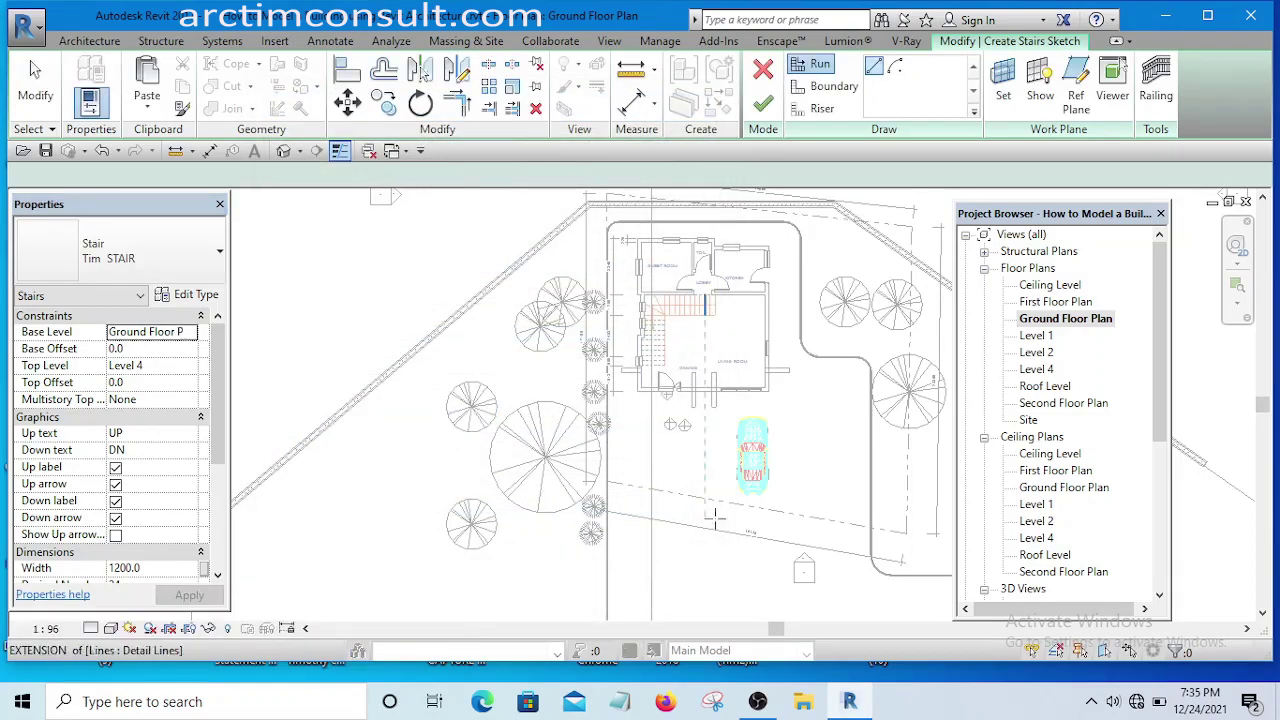
Change Tim STAIR's Maximum Riser Height from 150.0 to 152.0 and apply it
scroll(750, 445, "up", 3)
middle_click_drag(750, 445, 697, 548)
scroll(540, 470, "down", 1)
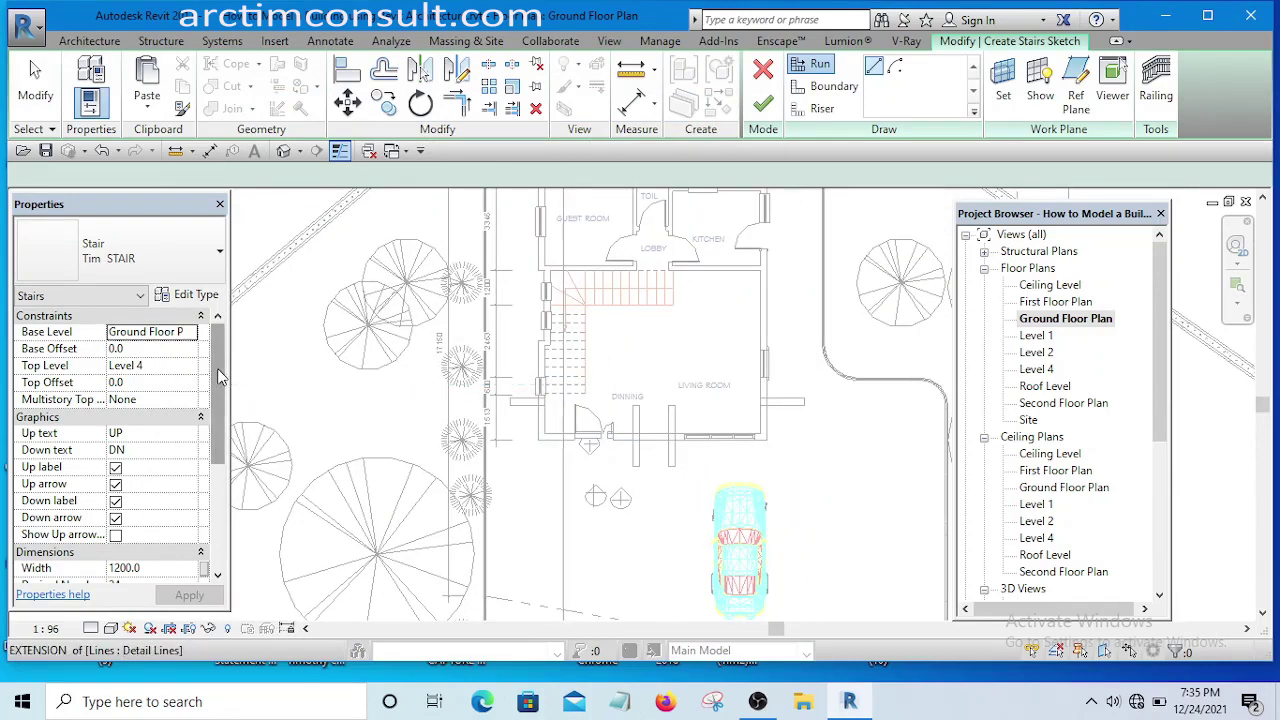
left_click_drag(220, 378, 226, 300)
left_click(196, 297)
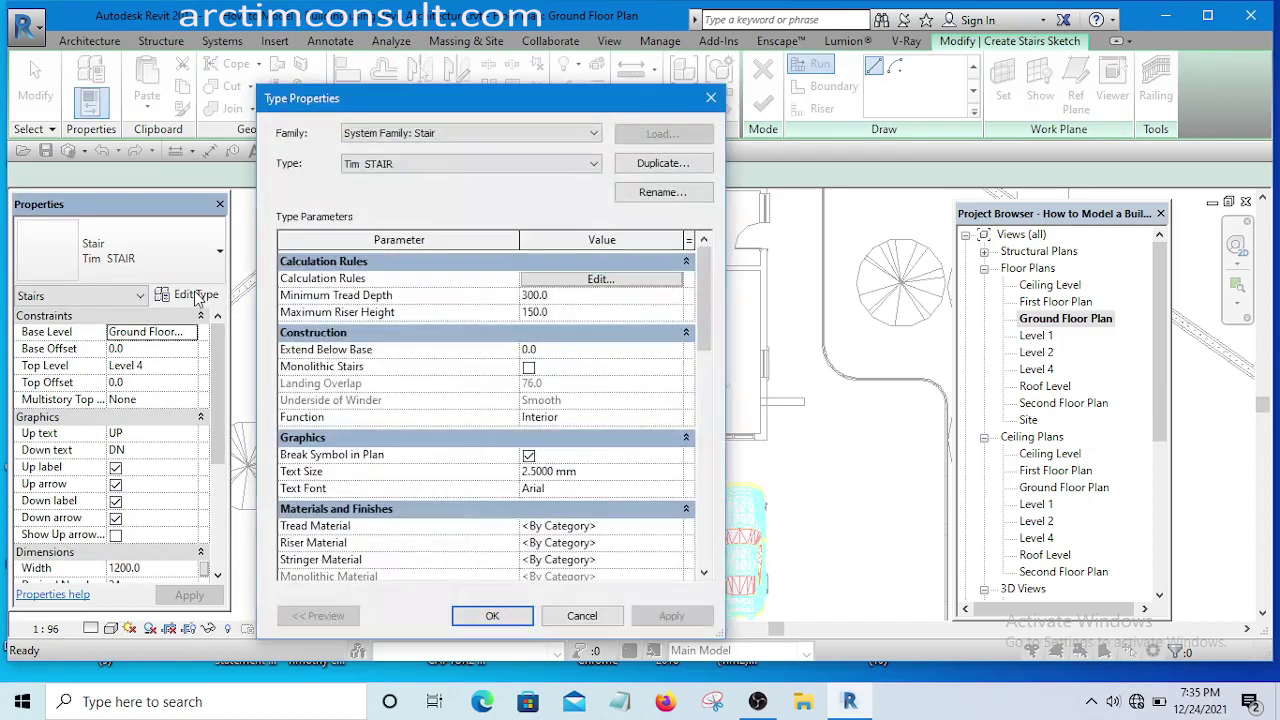
left_click(539, 313)
key("Return")
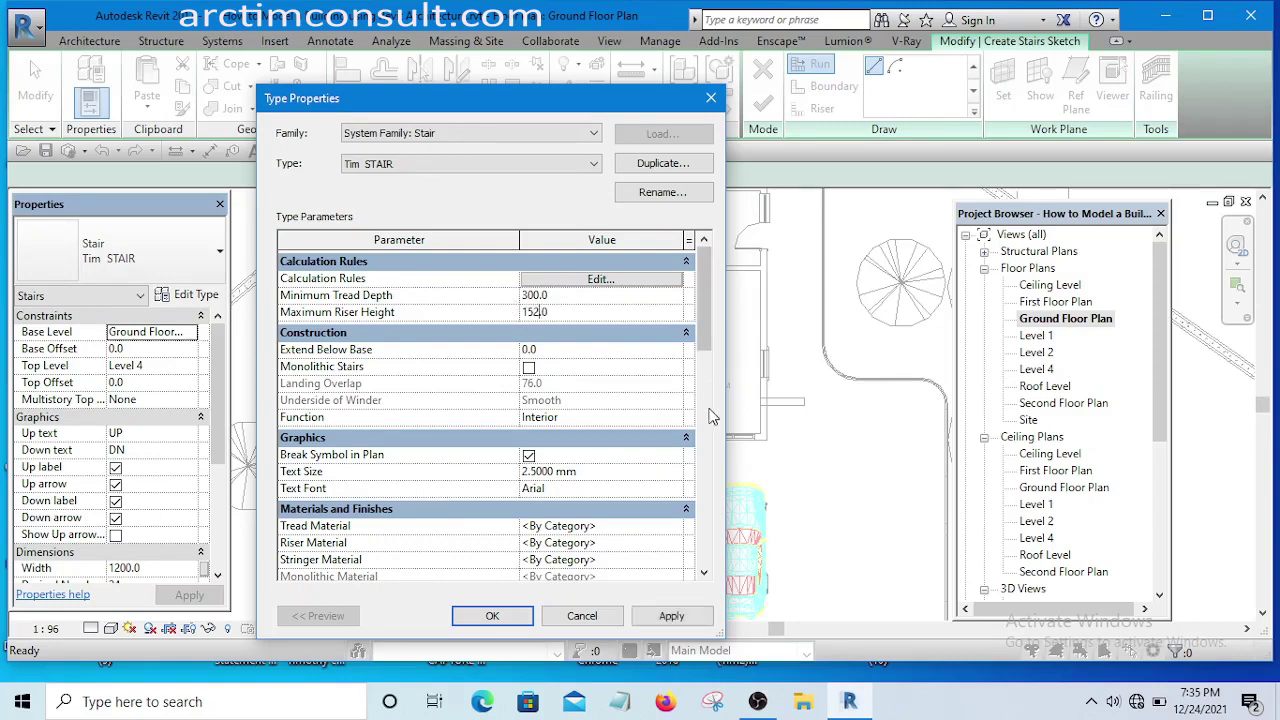
scroll(714, 420, "down", 5)
scroll(715, 425, "down", 7)
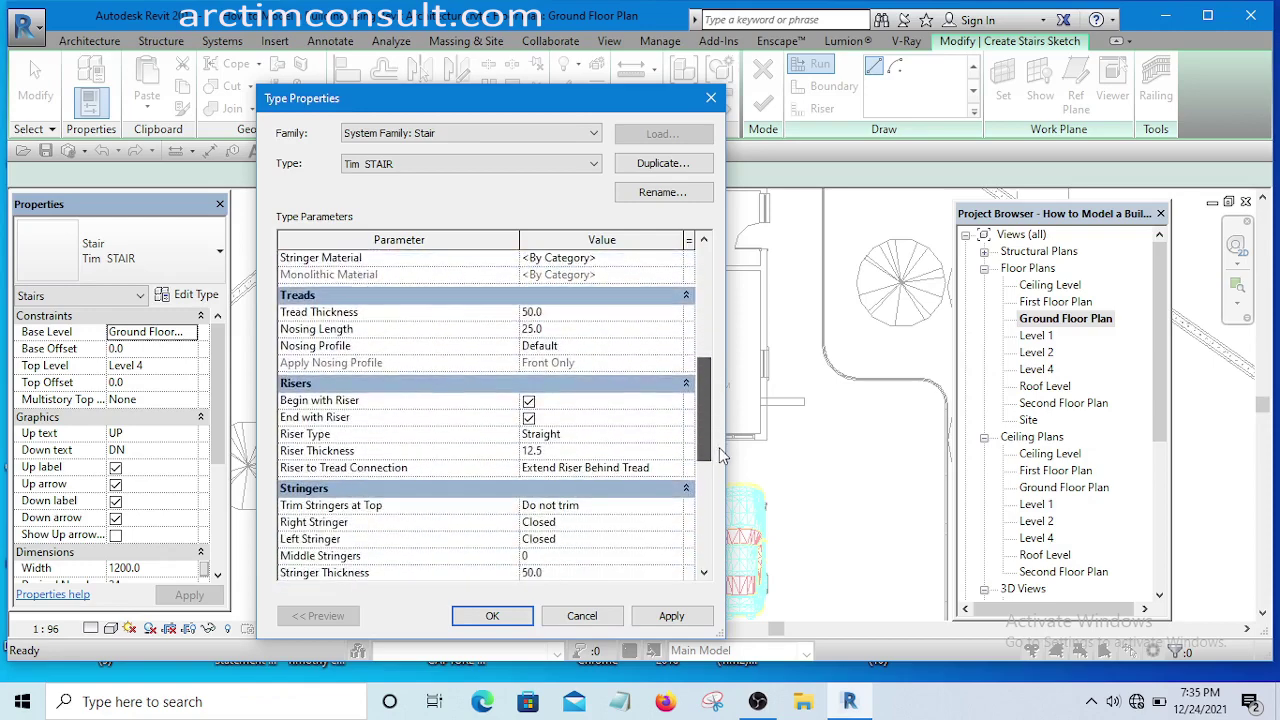
left_click_drag(730, 510, 738, 566)
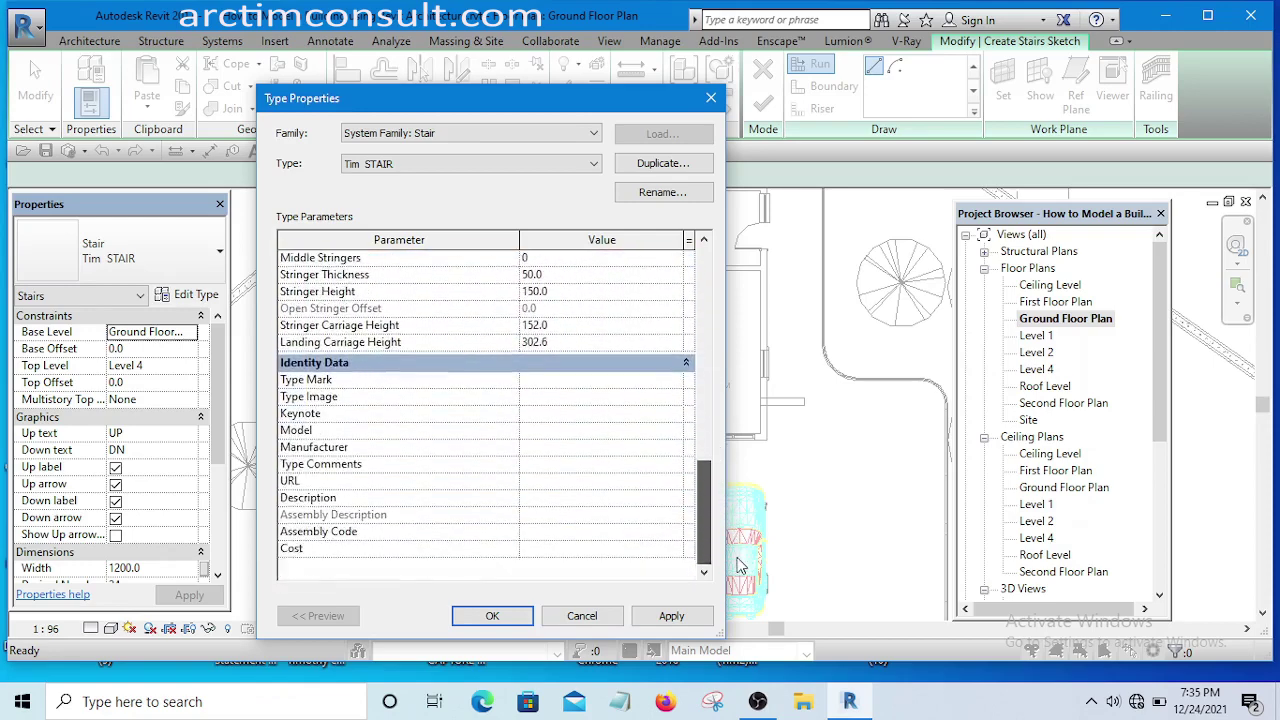
left_click(672, 616)
left_click(492, 616)
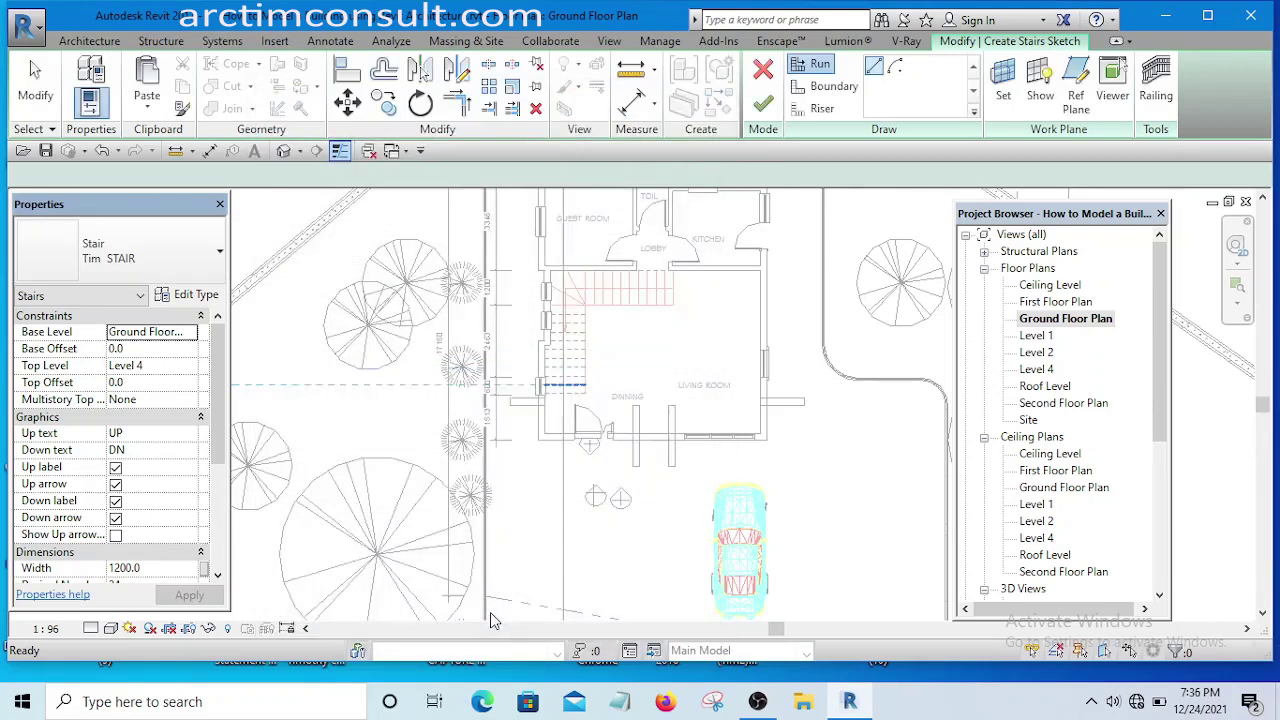
Sketch a horizontal run, then a vertical run from the corner beside the dining room
left_click(620, 303)
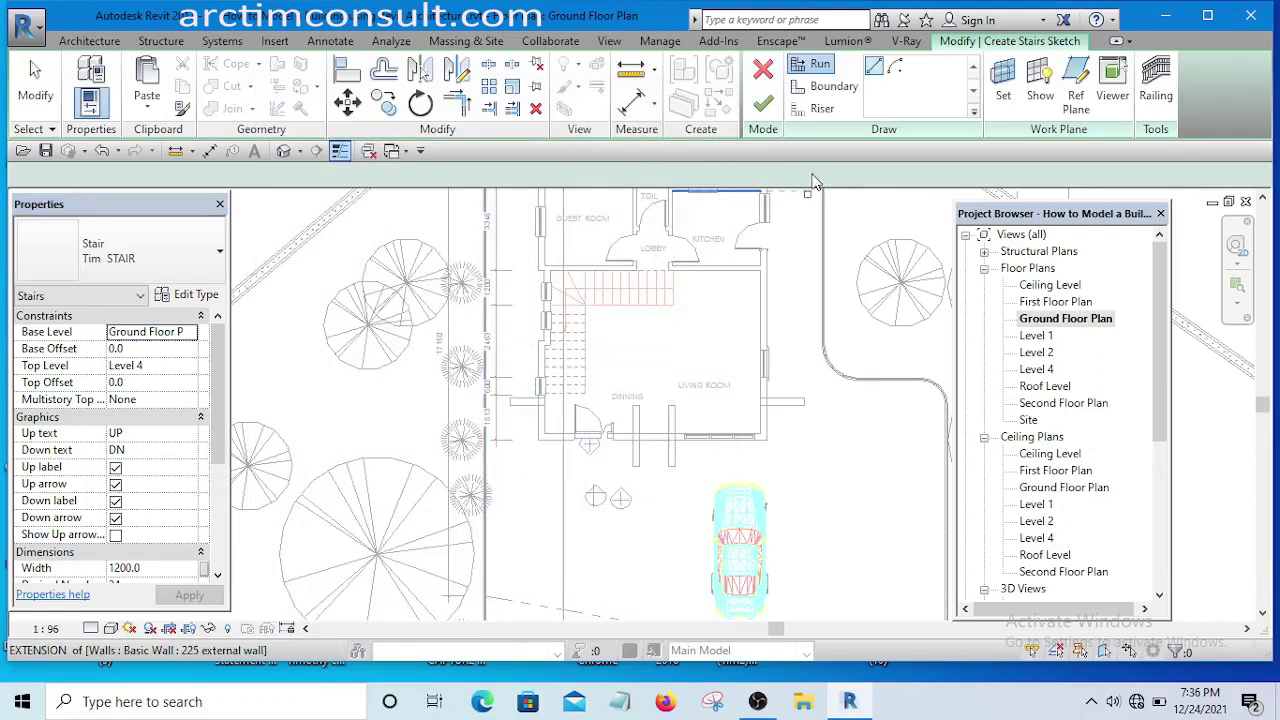
scroll(680, 272, "up", 2)
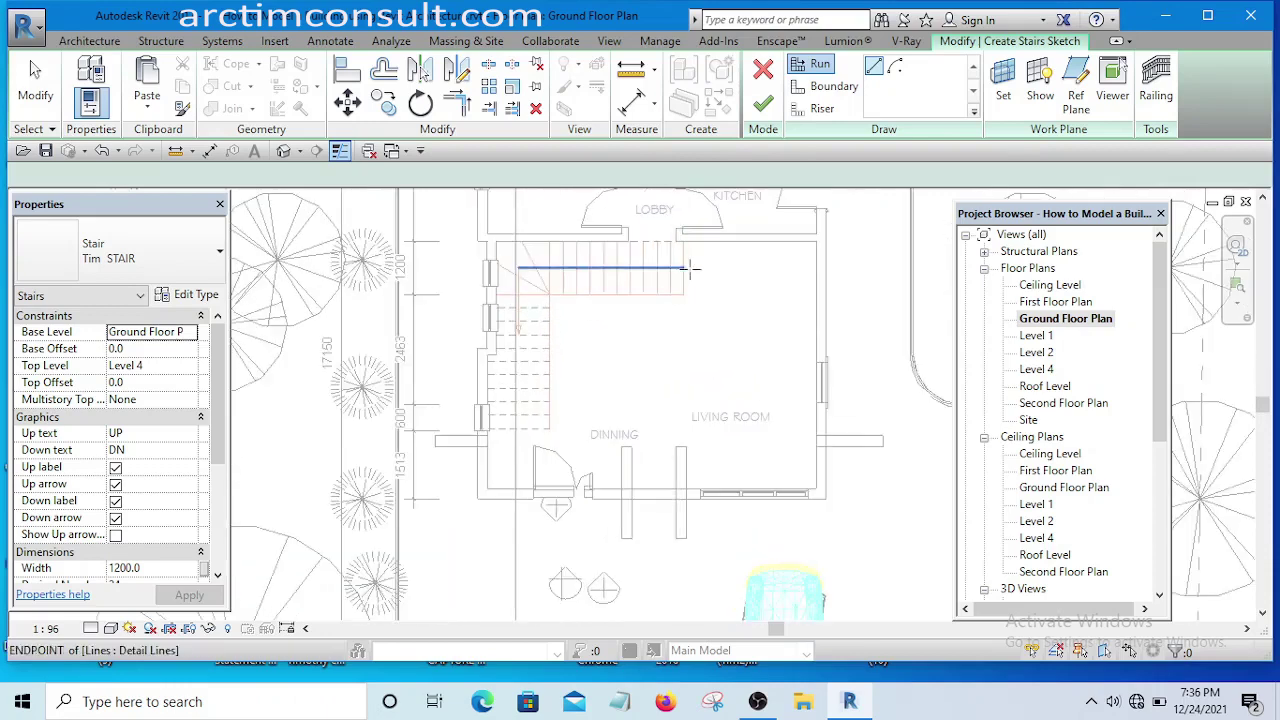
left_click(685, 265)
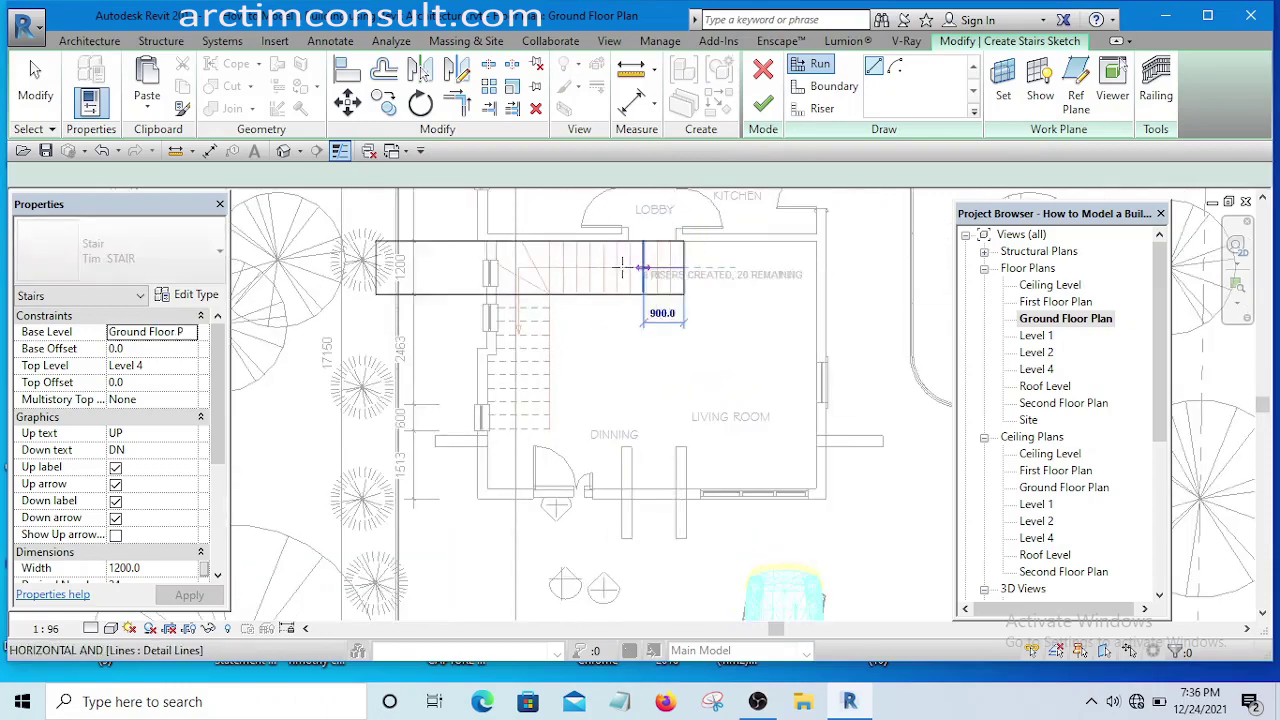
scroll(545, 270, "up", 2)
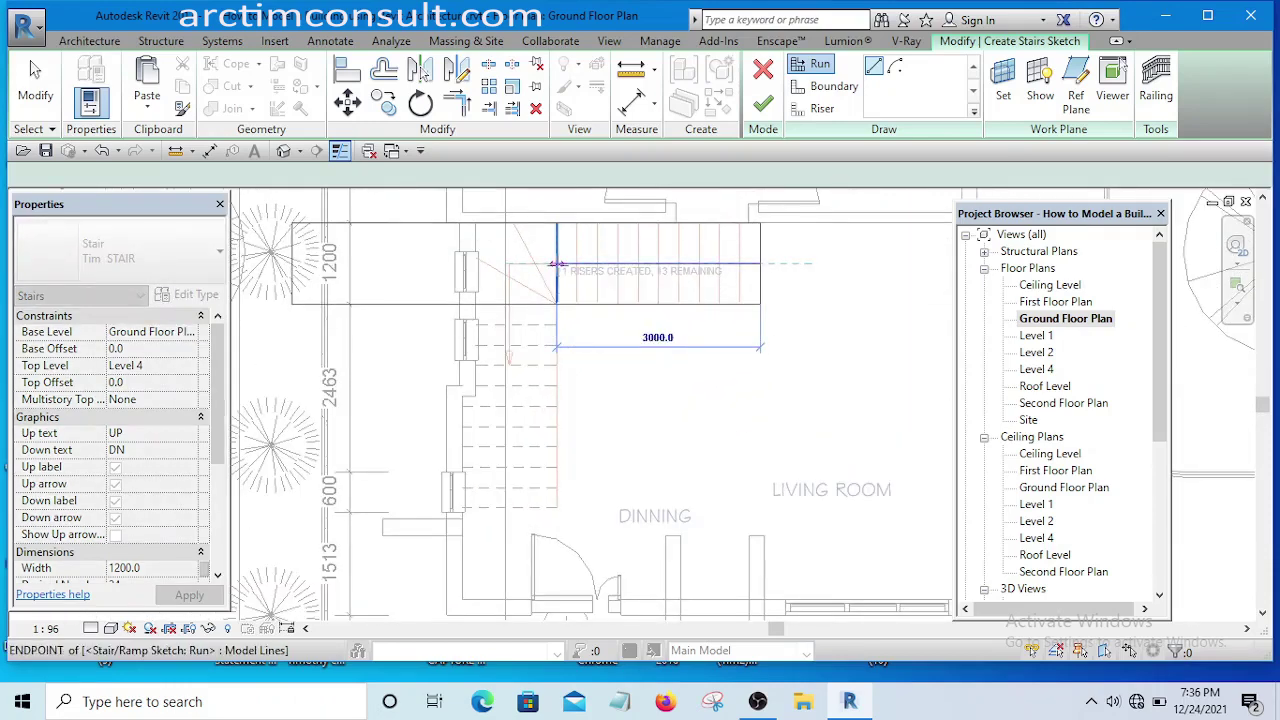
scroll(523, 262, "up", 3)
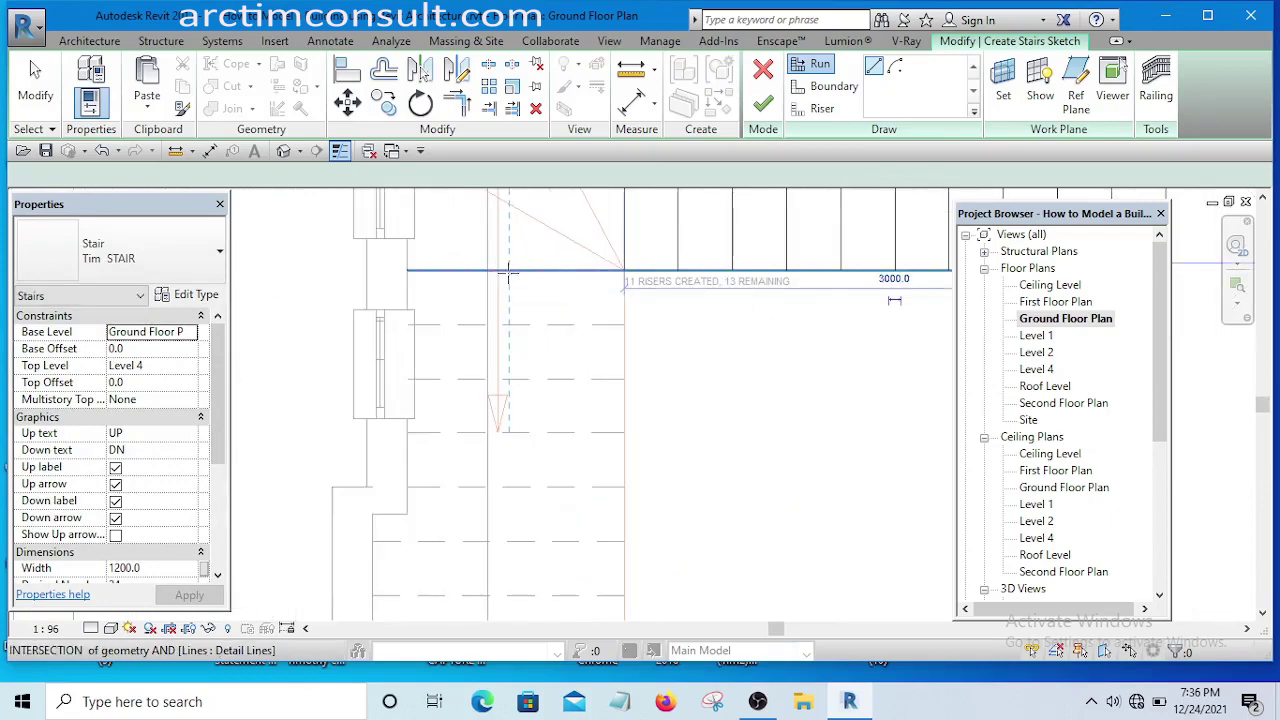
left_click(500, 268)
scroll(520, 275, "down", 3)
scroll(519, 500, "up", 4)
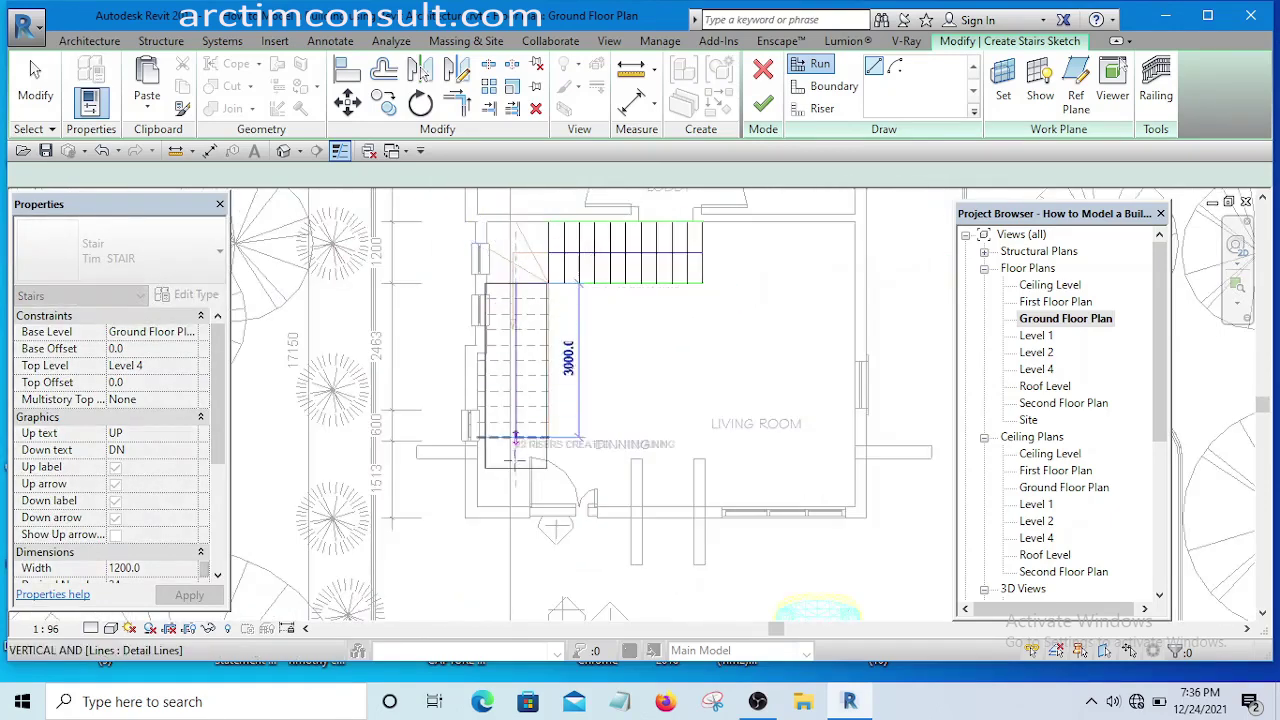
left_click(519, 530)
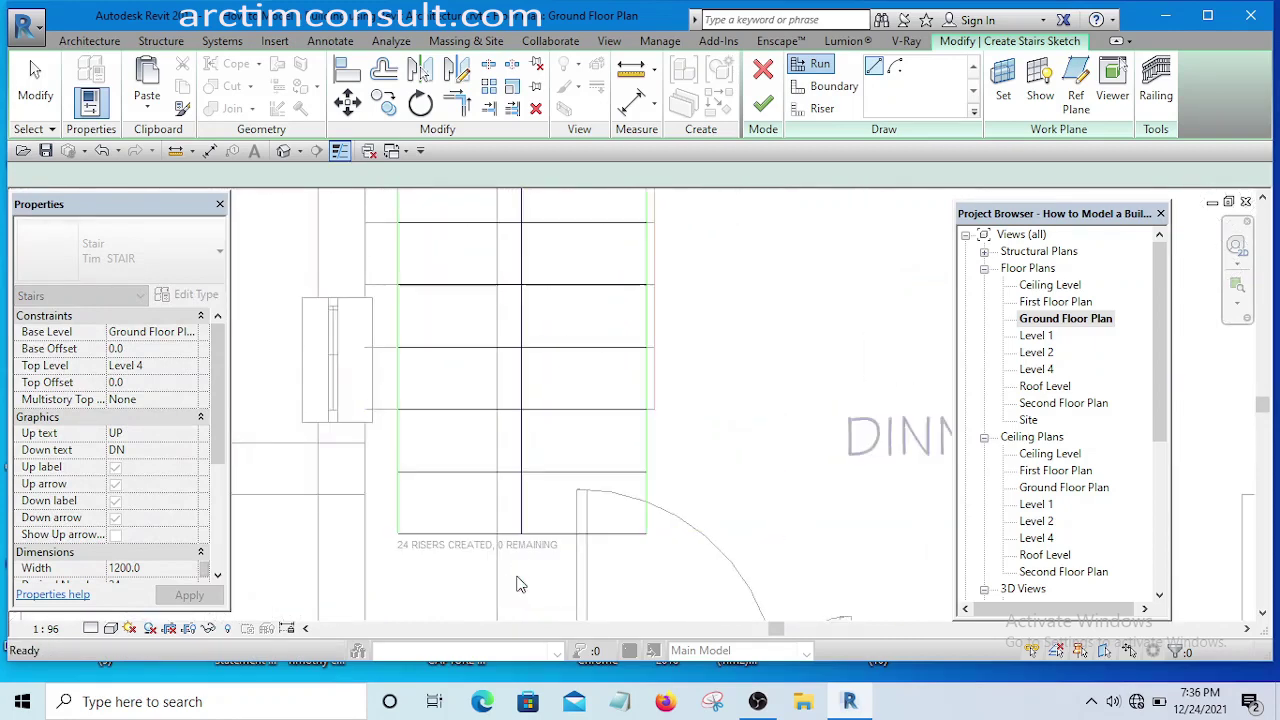
key("Escape")
scroll(517, 390, "down", 5)
scroll(620, 372, "up", 2)
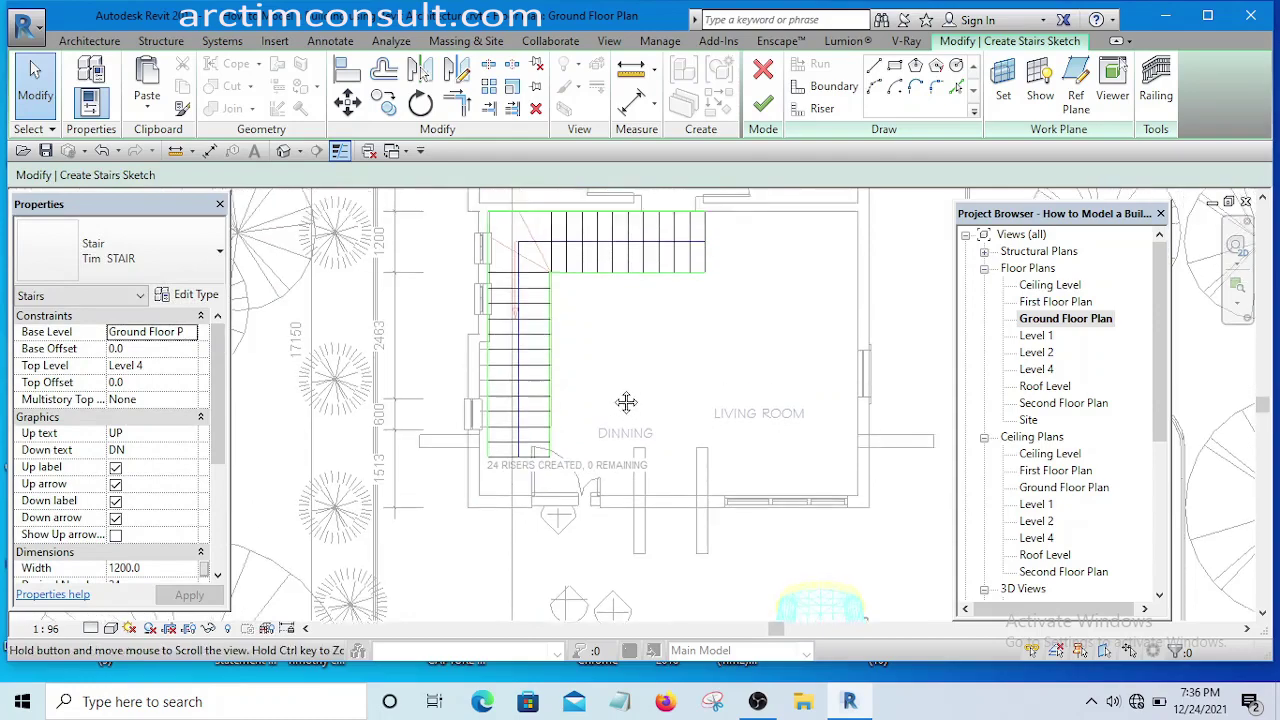
Finish the Tim STAIR sketch to create the L-shaped stair
left_click(763, 107)
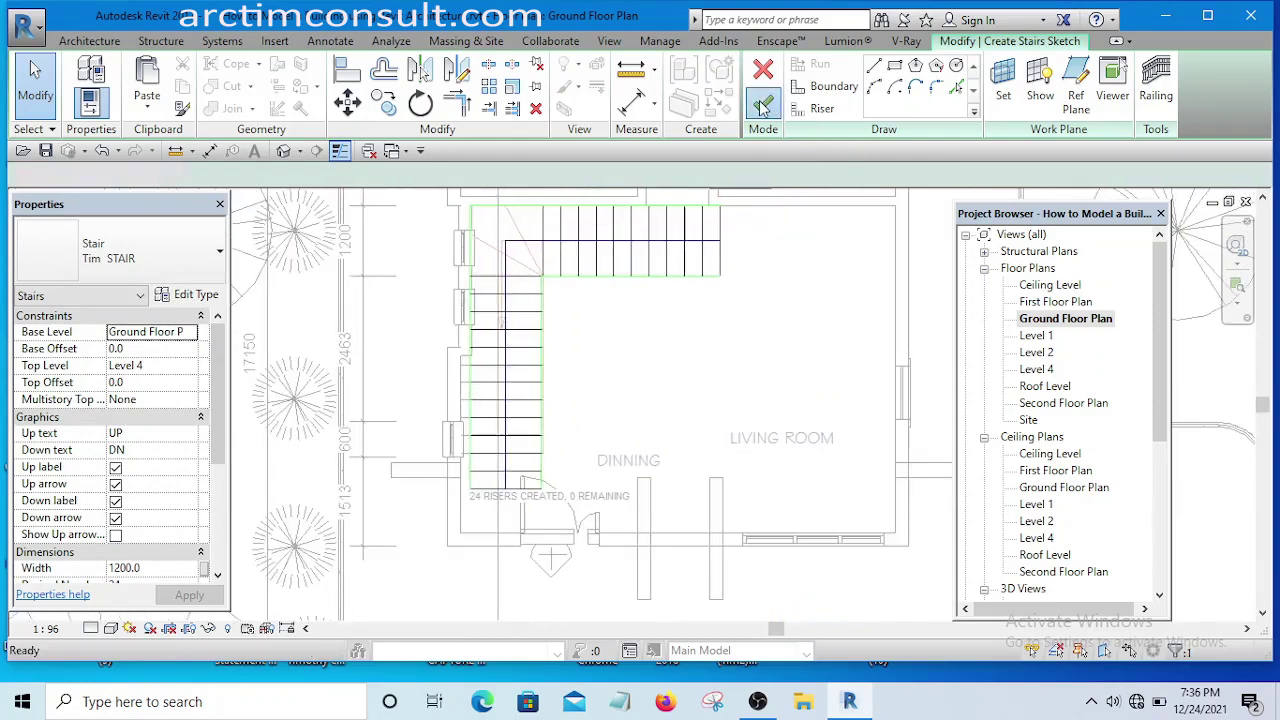
scroll(518, 228, "down", 3)
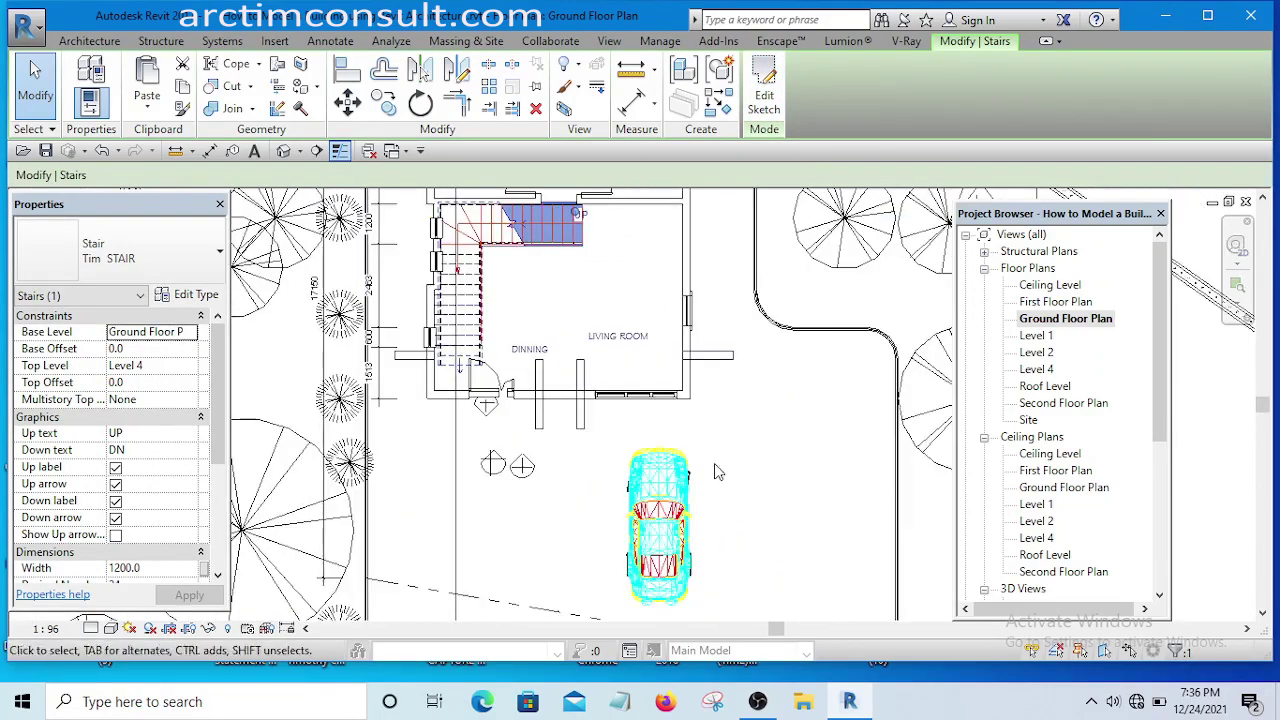
scroll(620, 380, "up", 3)
scroll(648, 416, "up", 1)
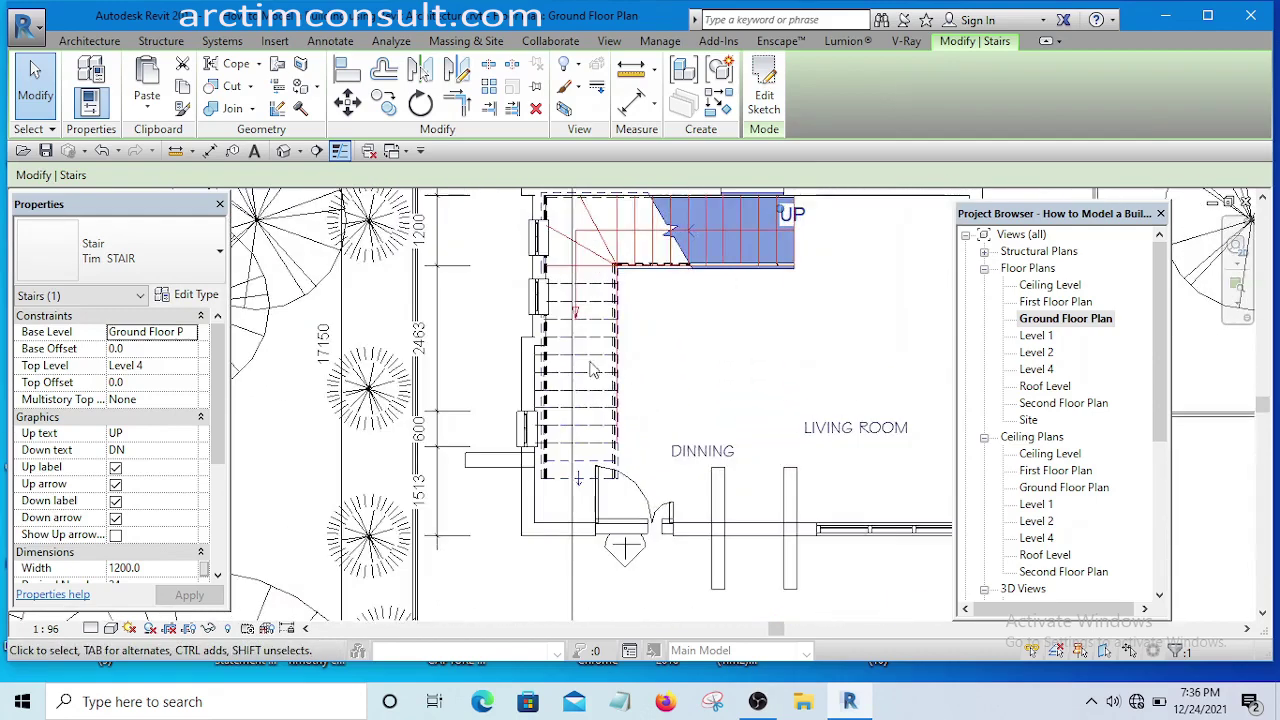
scroll(620, 390, "down", 4)
Open the Section 1 view and centre it on the new stair's treads and railing
left_click(359, 225)
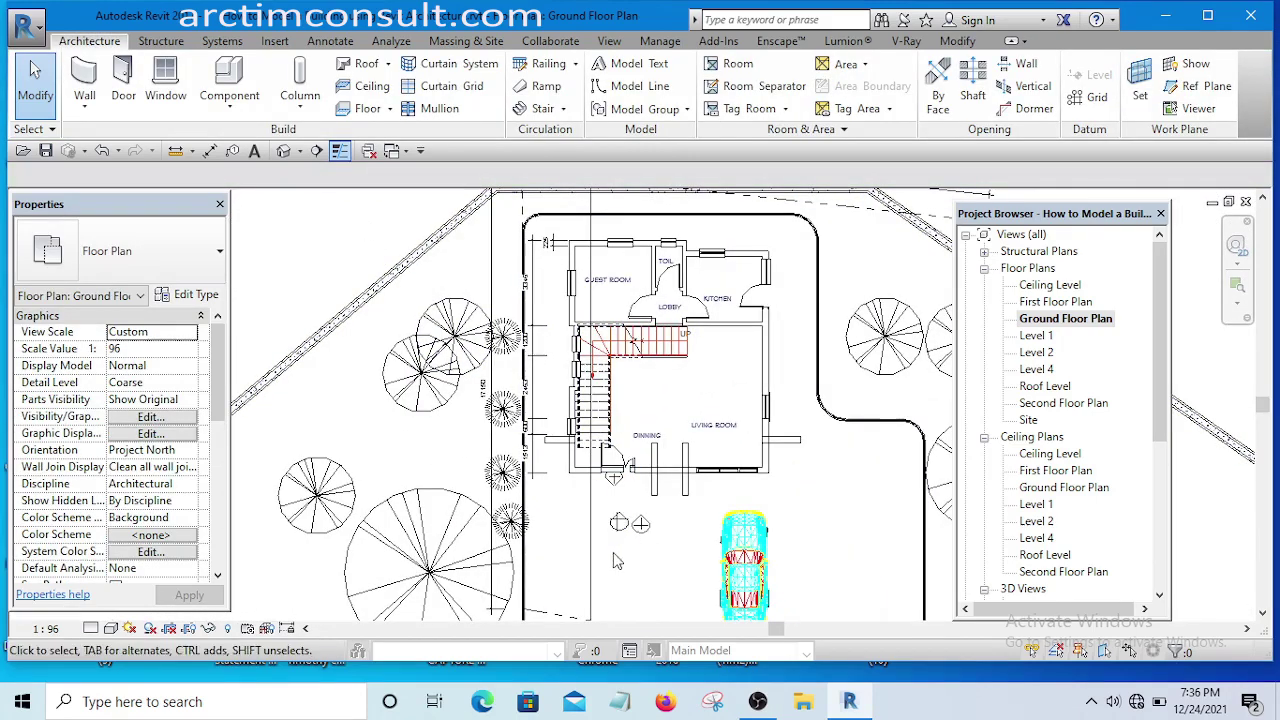
left_click(596, 522)
right_click(595, 520)
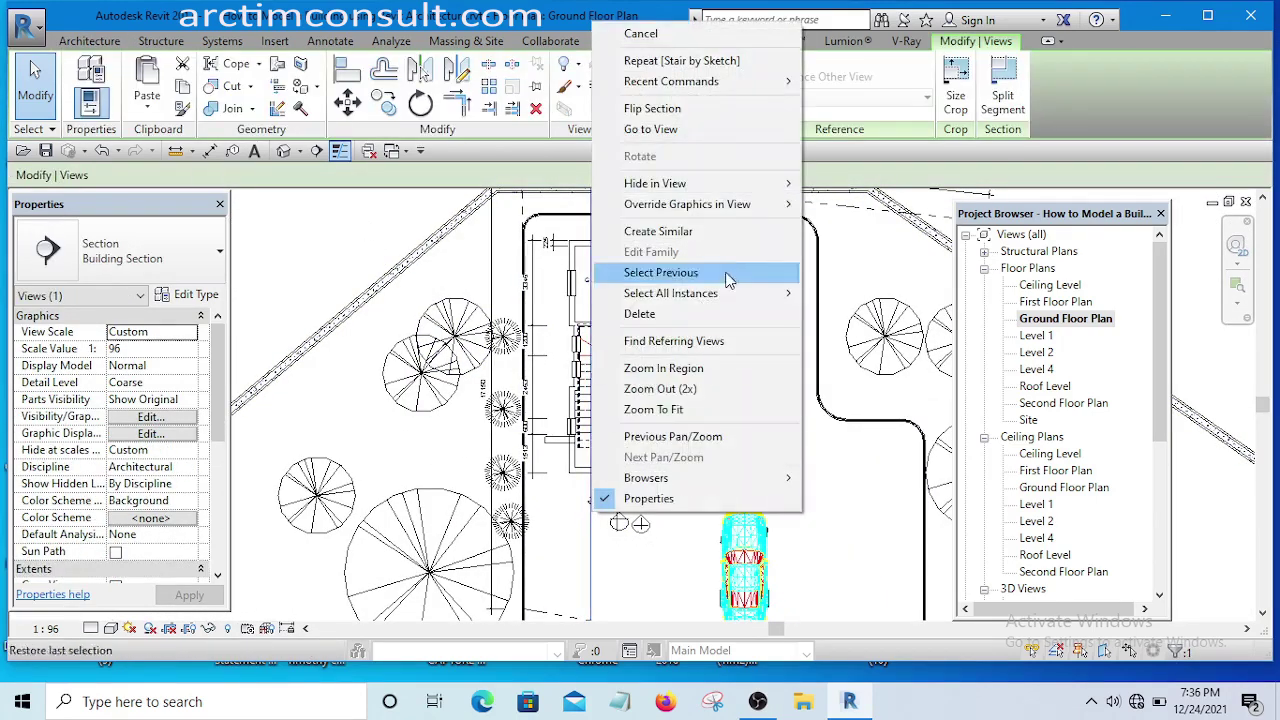
left_click(651, 129)
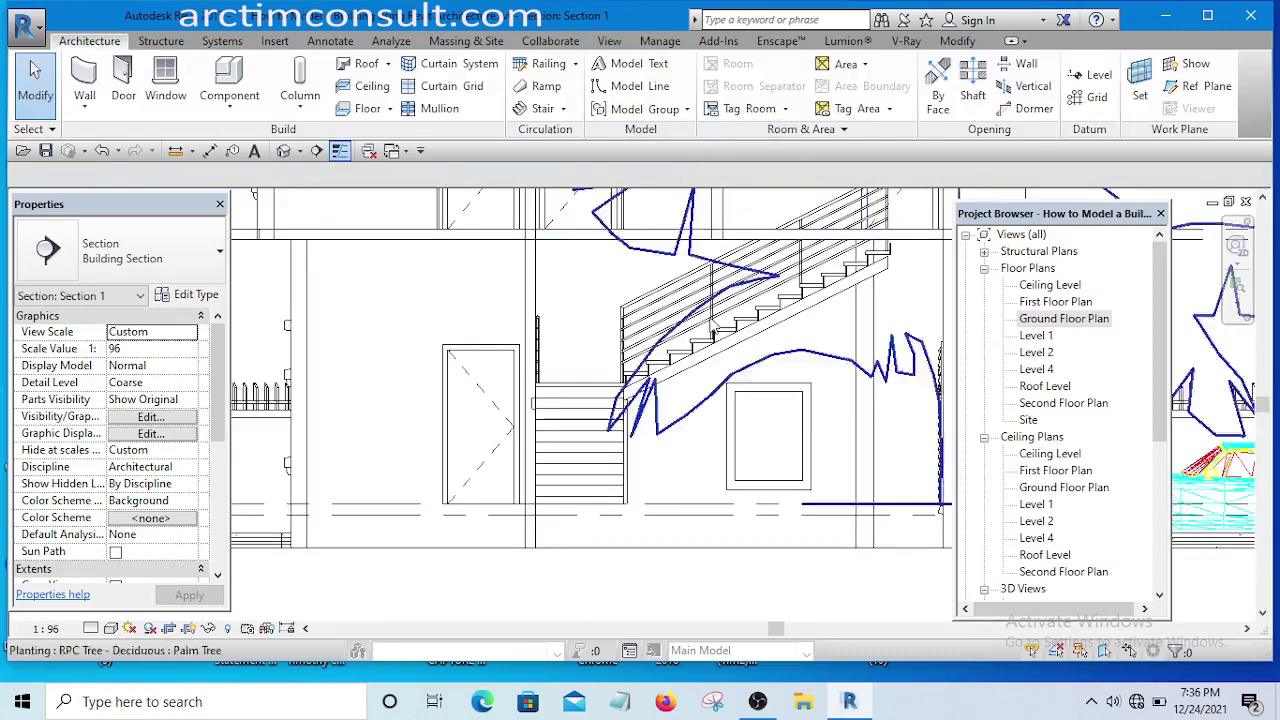
scroll(830, 343, "up", 2)
scroll(830, 343, "up", 4)
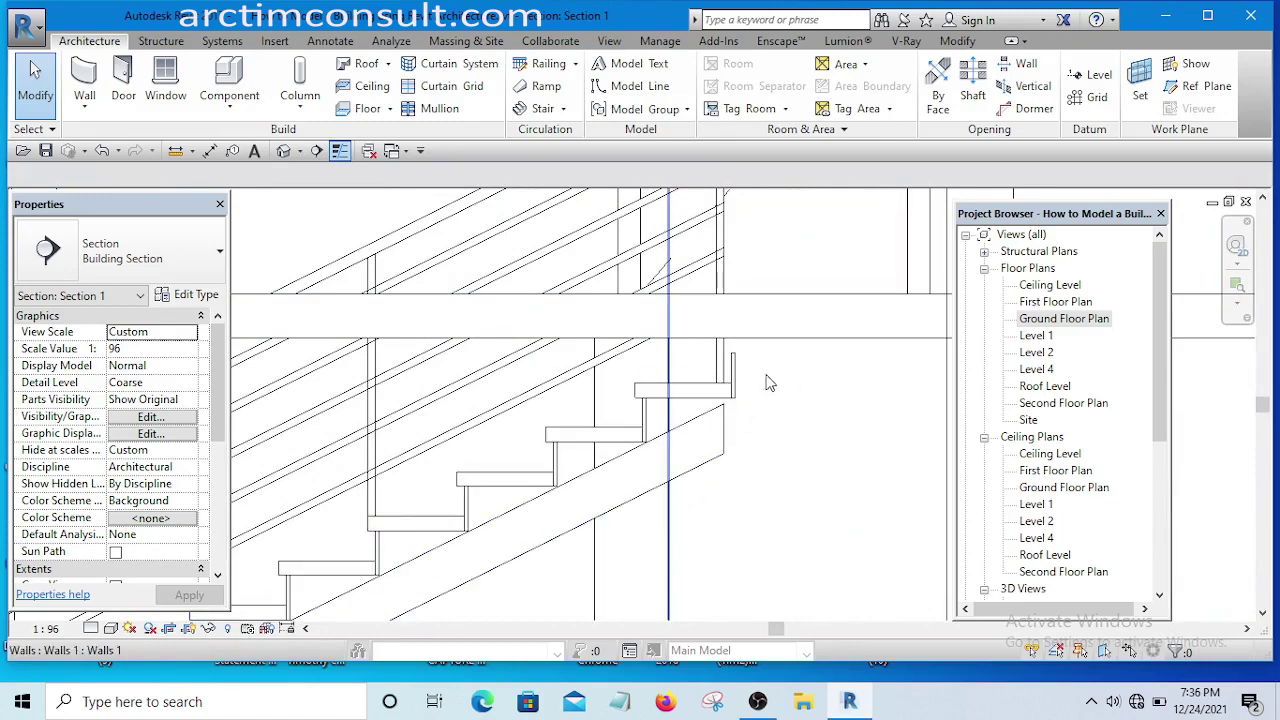
middle_click_drag(734, 403, 787, 380)
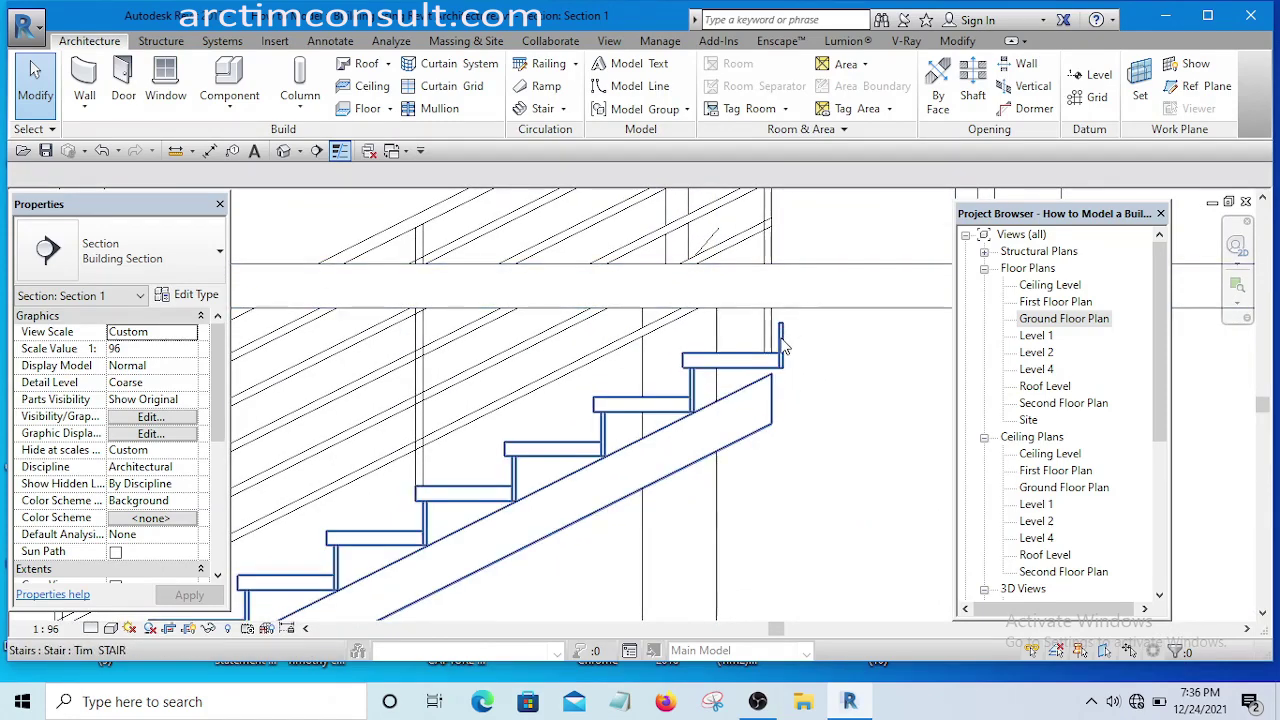
scroll(792, 316, "down", 5)
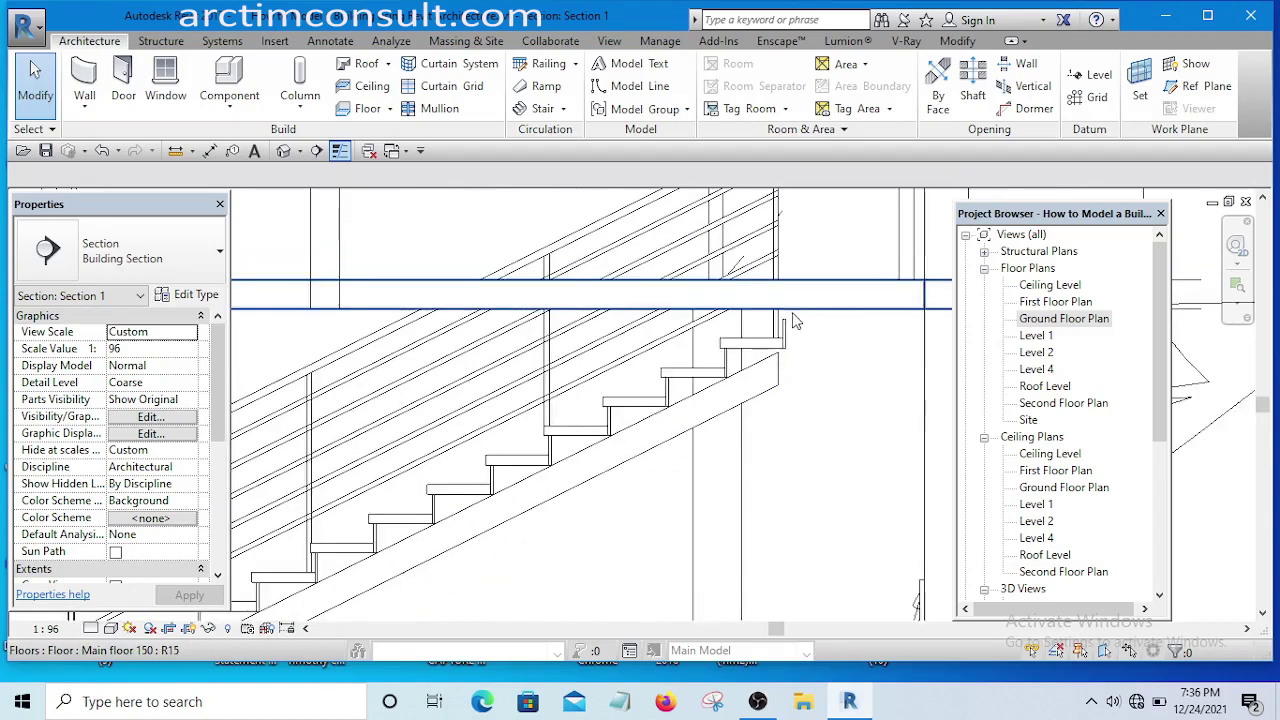
scroll(672, 445, "up", 2)
scroll(672, 445, "up", 3)
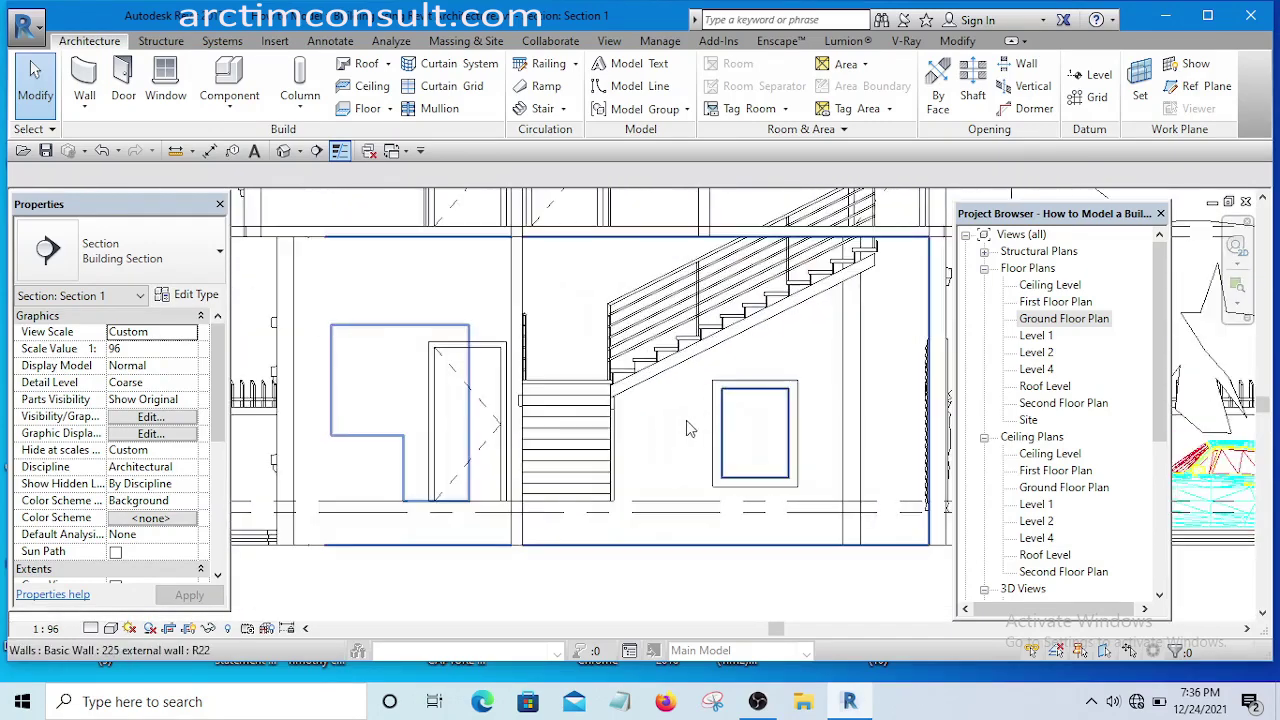
In the Ground Floor Plan, select the whole old stair and delete it
double_click(1064, 322)
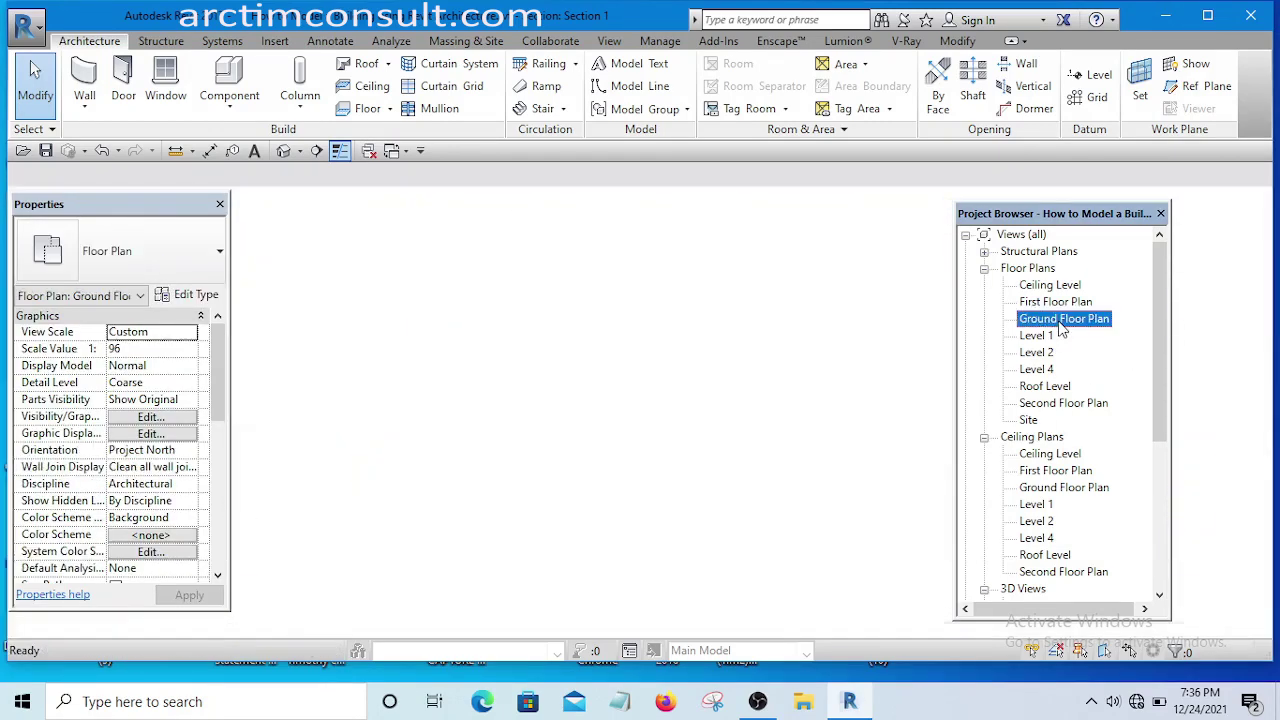
scroll(672, 372, "up", 3)
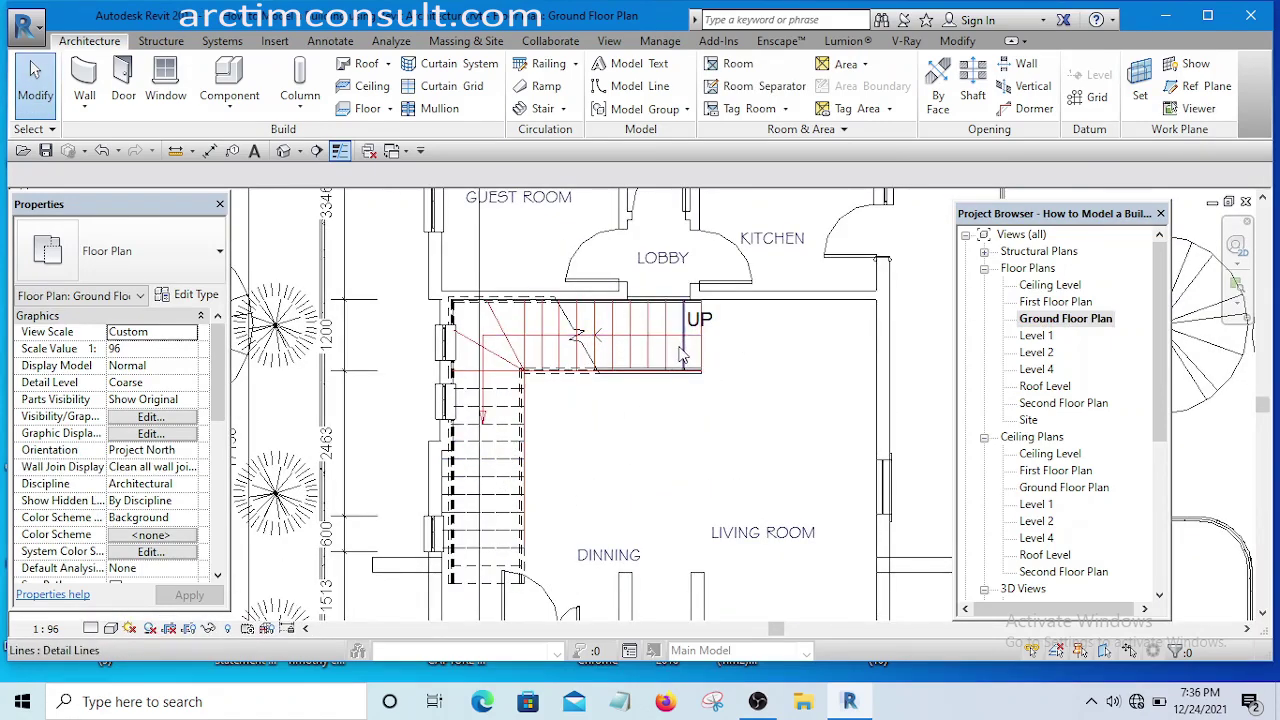
key("Tab")
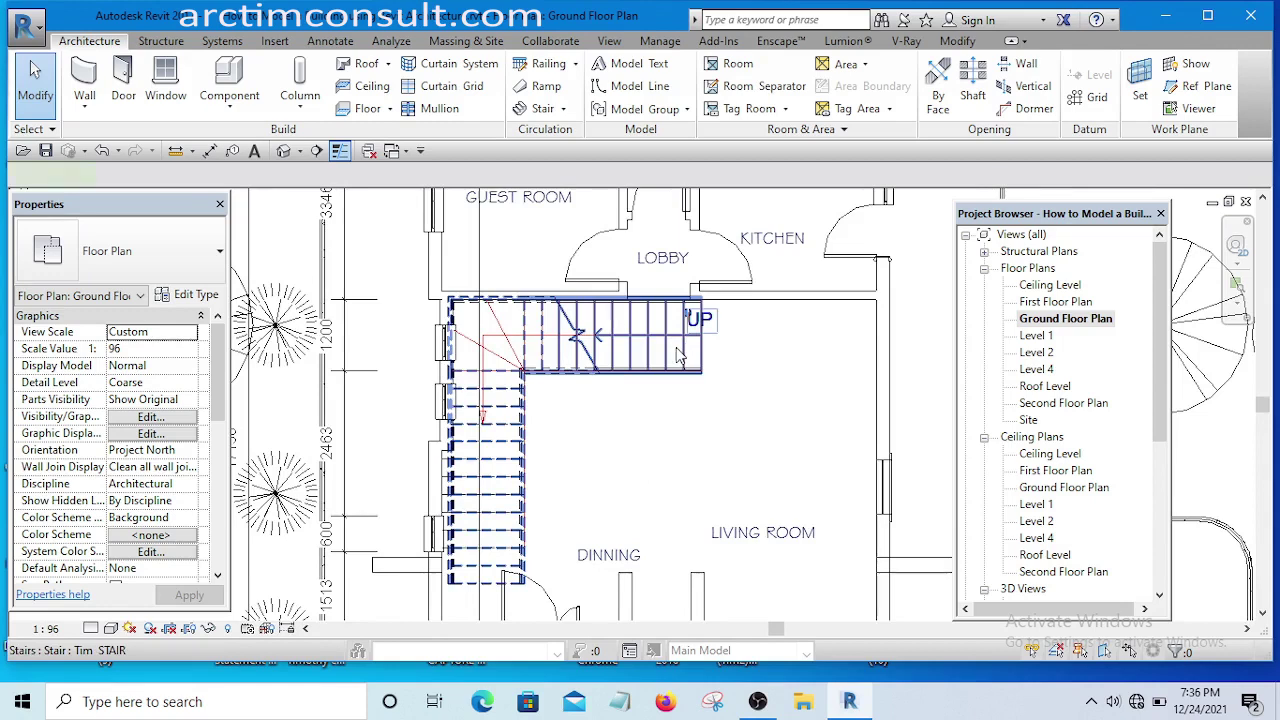
left_click(678, 355)
key("Escape")
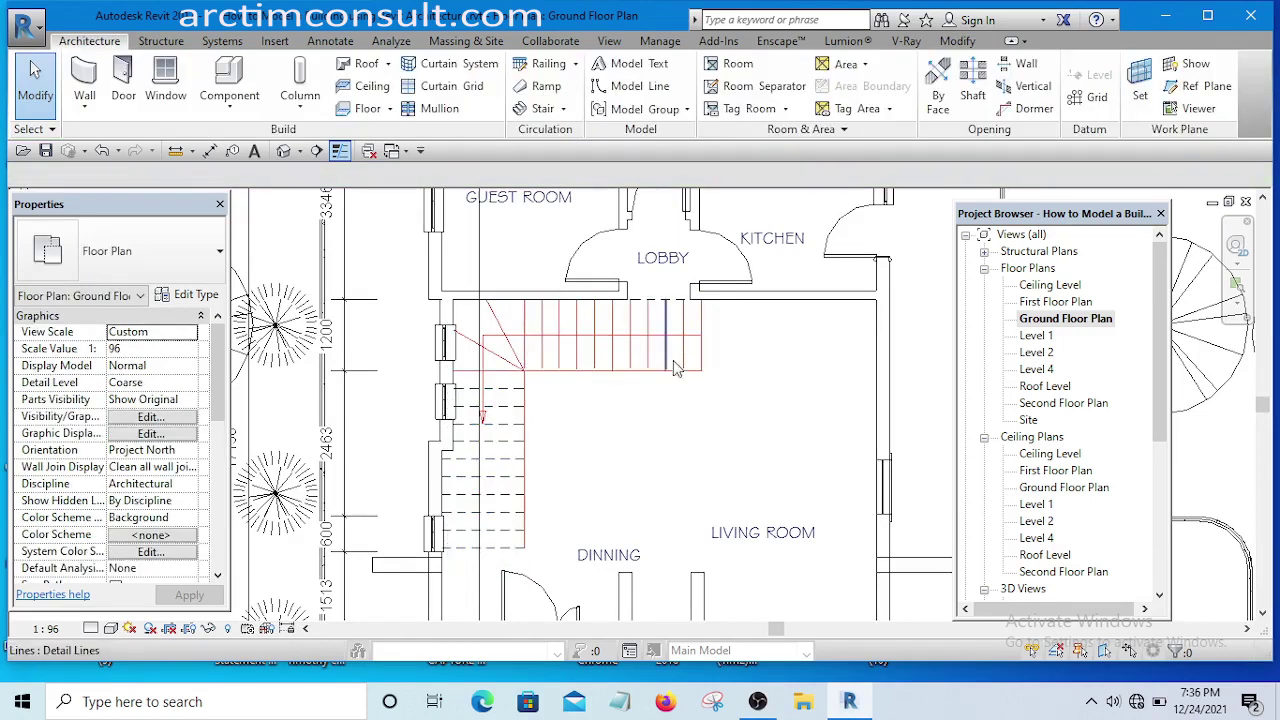
Start a Stair by Sketch and raise the Tim STAIR maximum riser height to 155
left_click(563, 110)
left_click(555, 168)
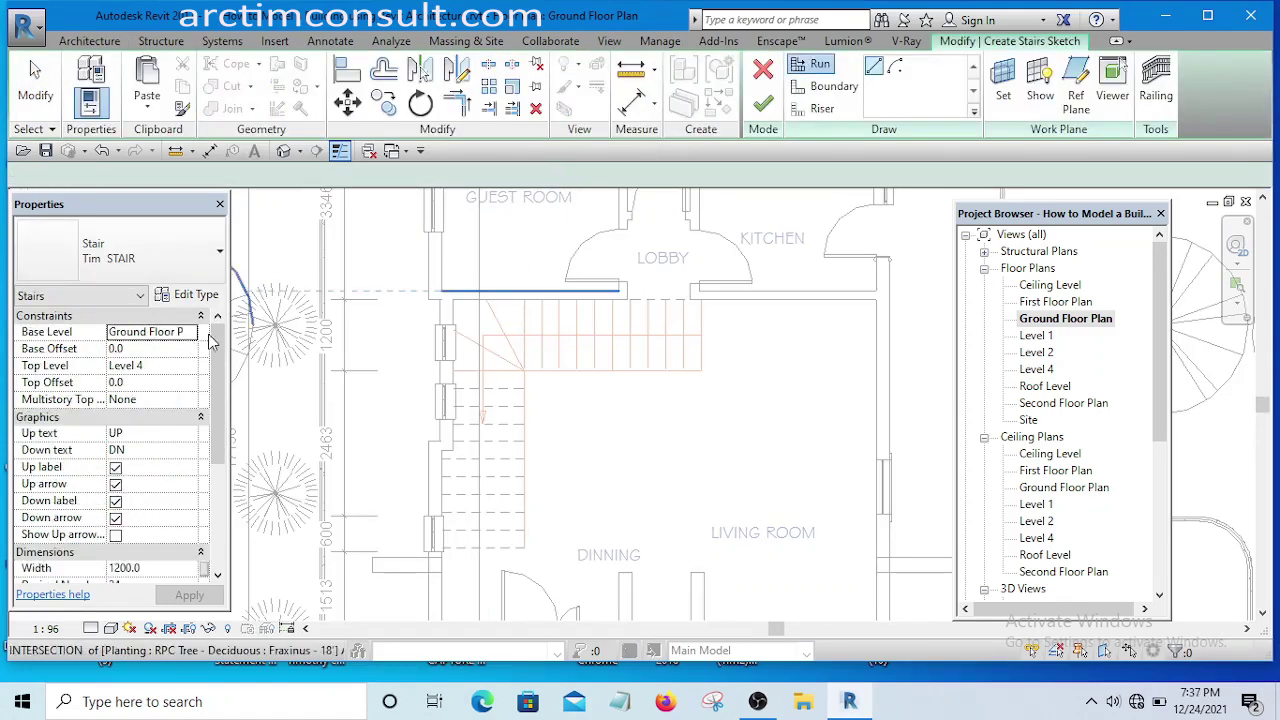
left_click(192, 295)
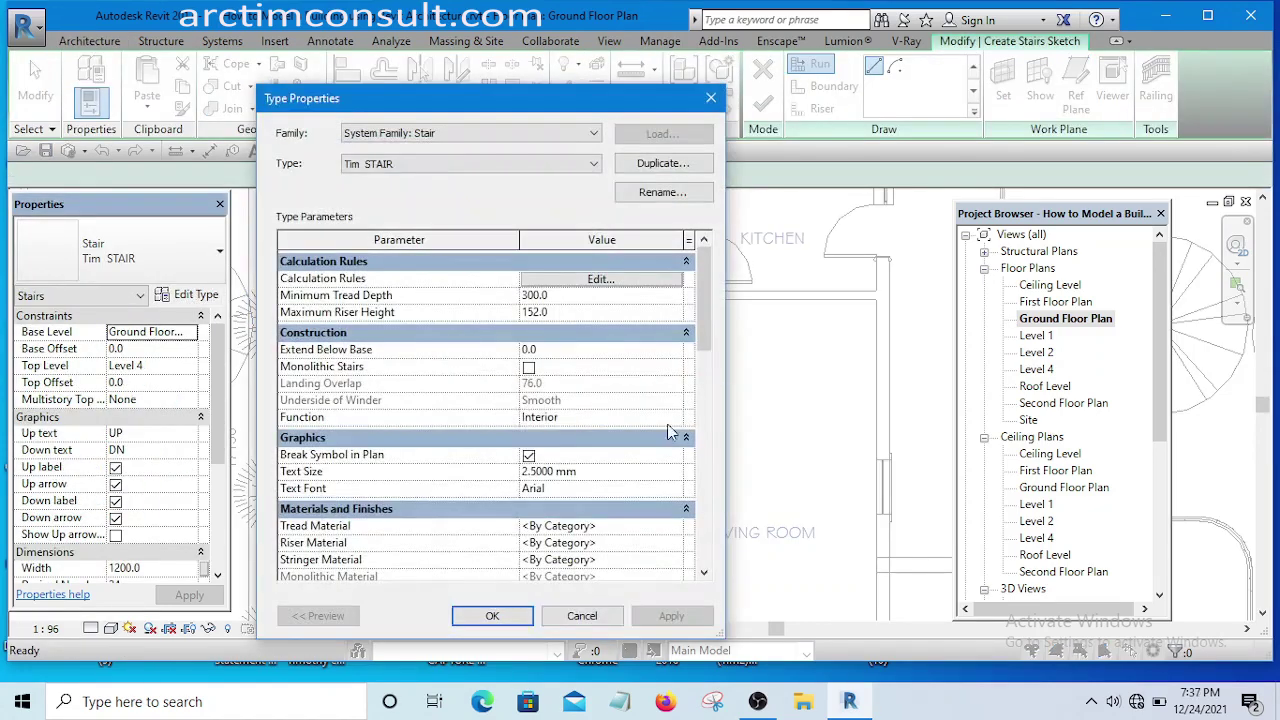
left_click(537, 313)
type("5")
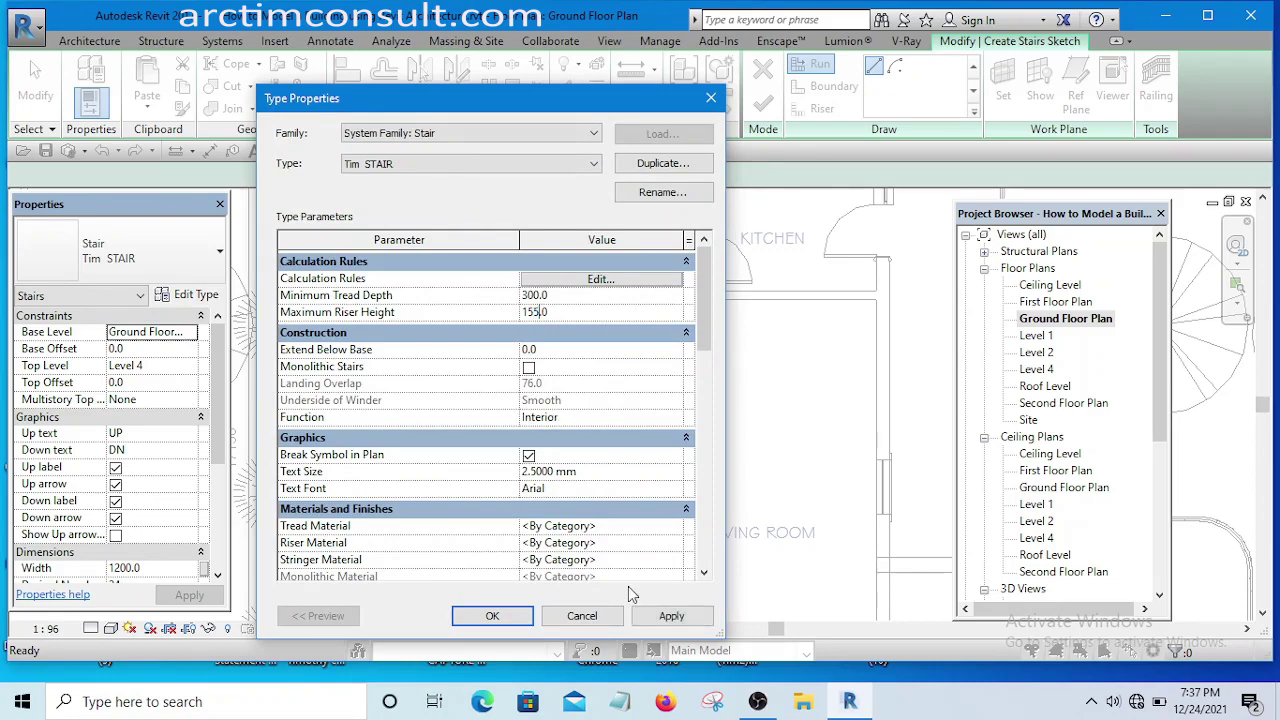
left_click(672, 618)
left_click(489, 615)
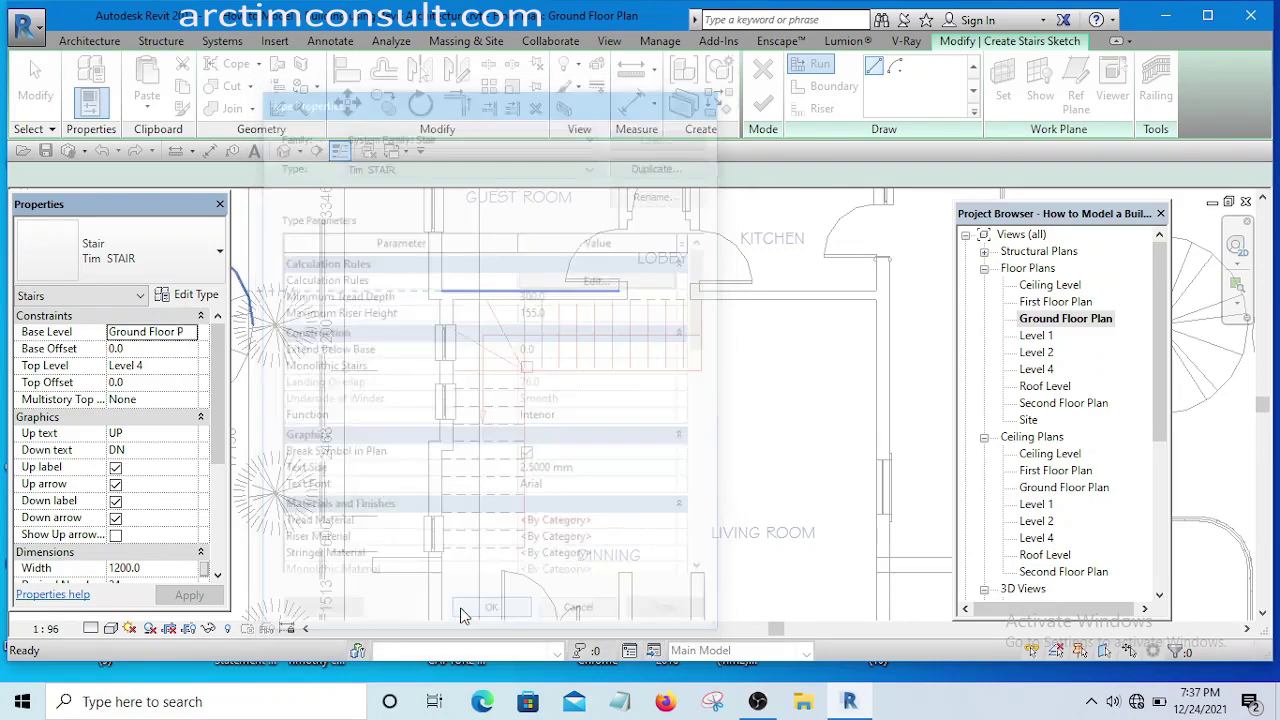
Sketch the first horizontal stair run along the lobby side with 11 risers
left_click(482, 335)
scroll(700, 337, "up", 1)
scroll(700, 337, "up", 1)
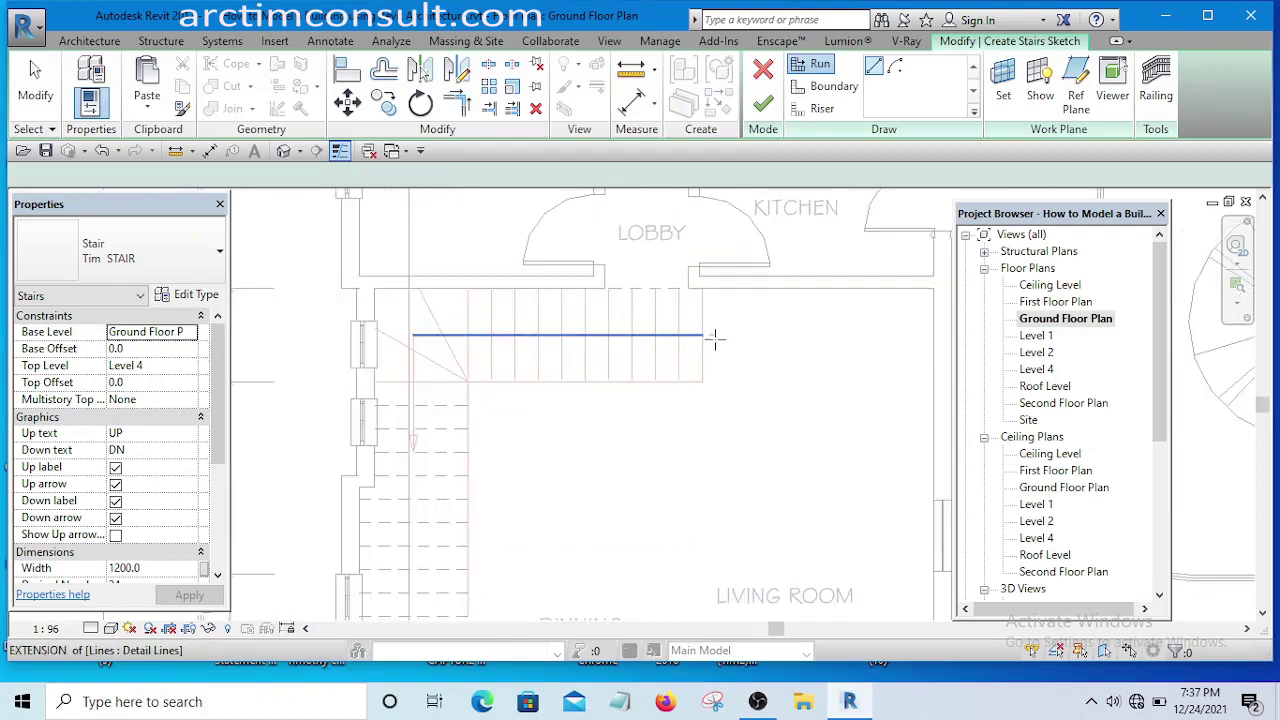
left_click(701, 334)
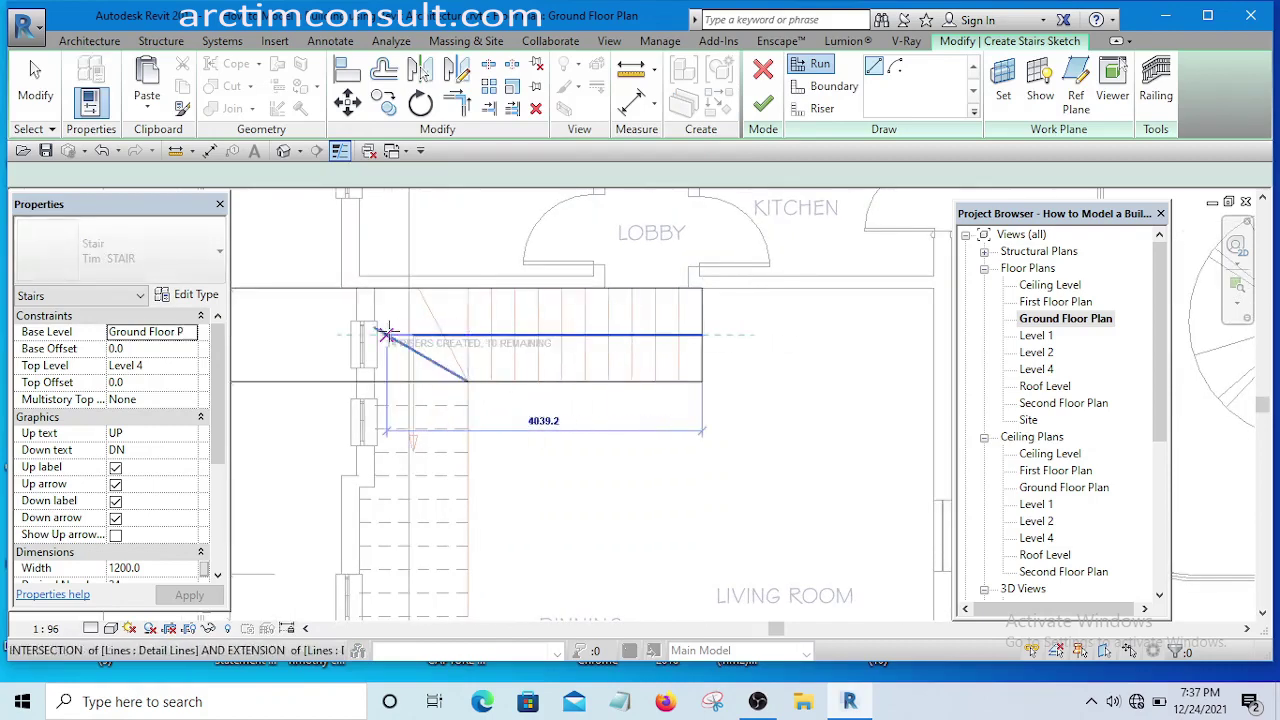
scroll(471, 337, "up", 1)
left_click(467, 336)
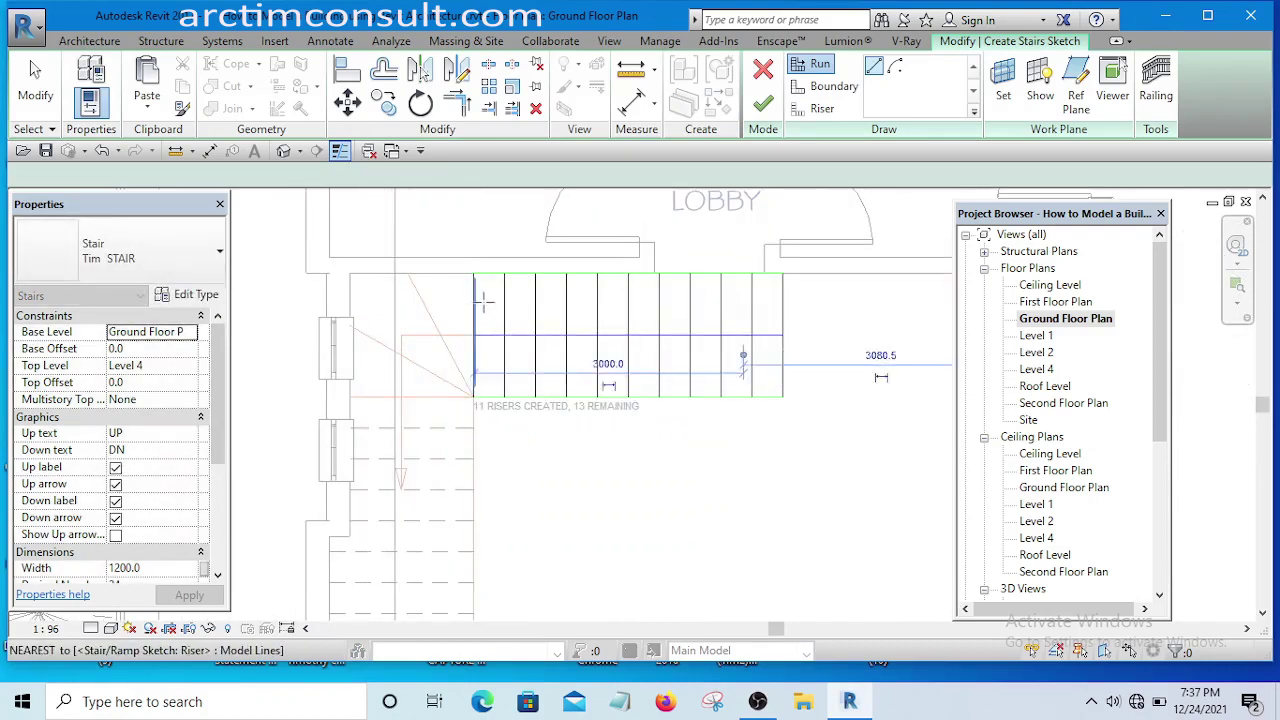
scroll(470, 330, "down", 3)
scroll(445, 288, "up", 3)
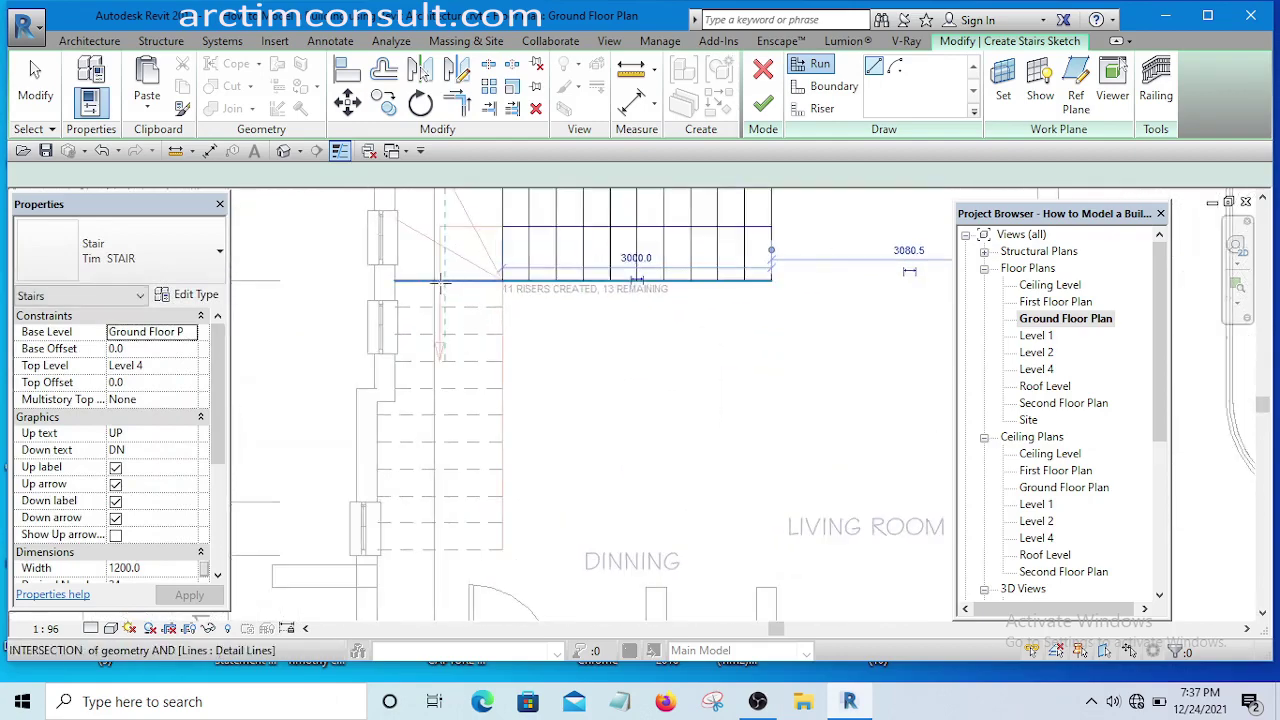
Sketch the second run down toward the dining area, completing all 24 risers
left_click(443, 282)
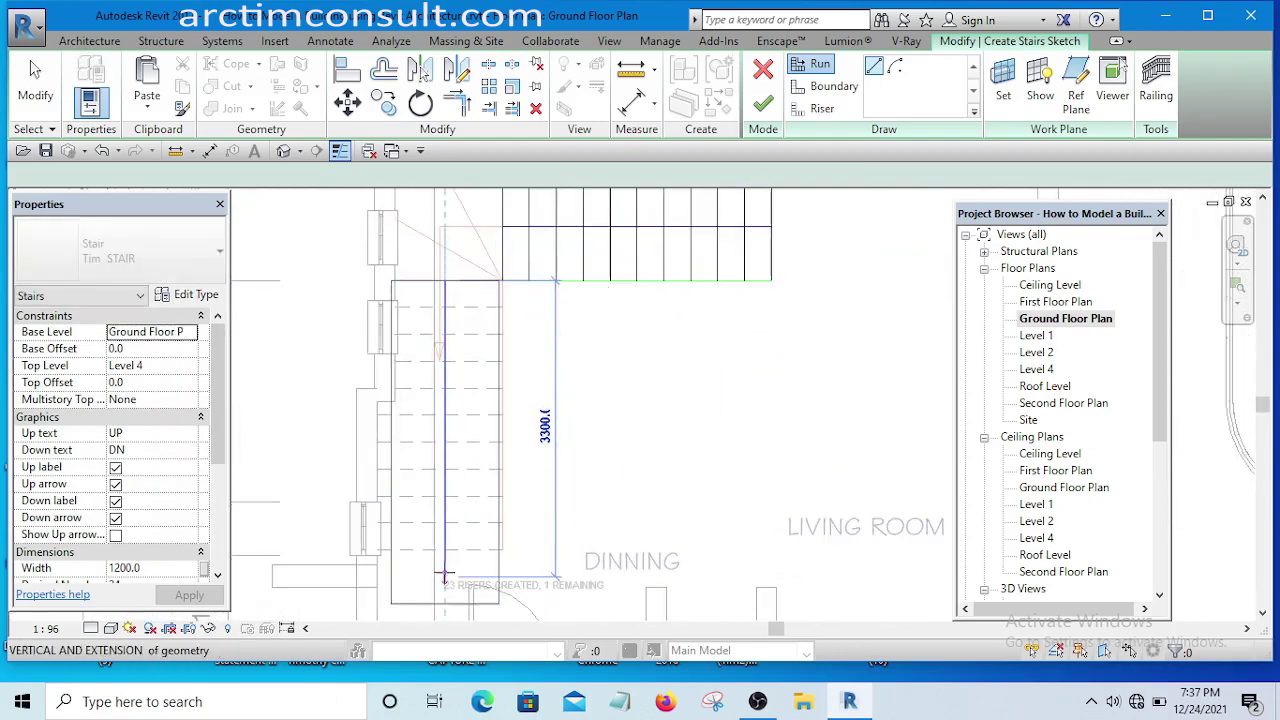
scroll(447, 547, "down", 2)
scroll(444, 577, "up", 2)
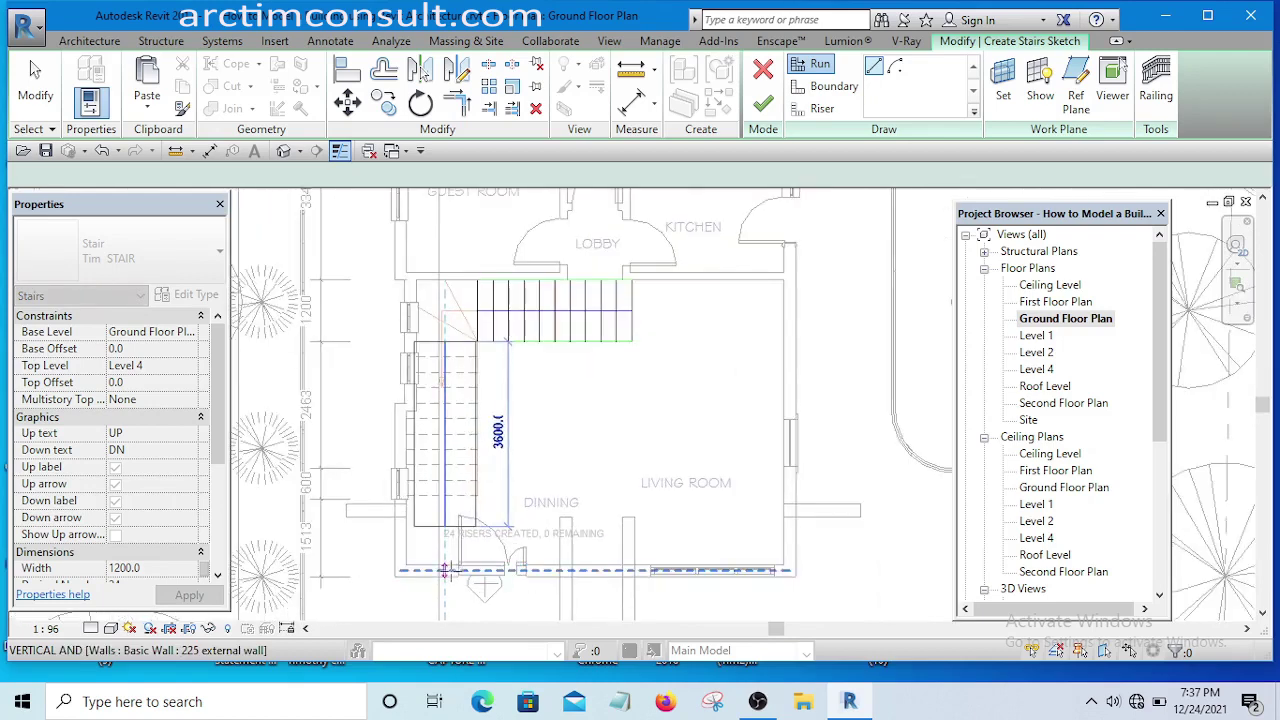
left_click(444, 572)
key("Escape")
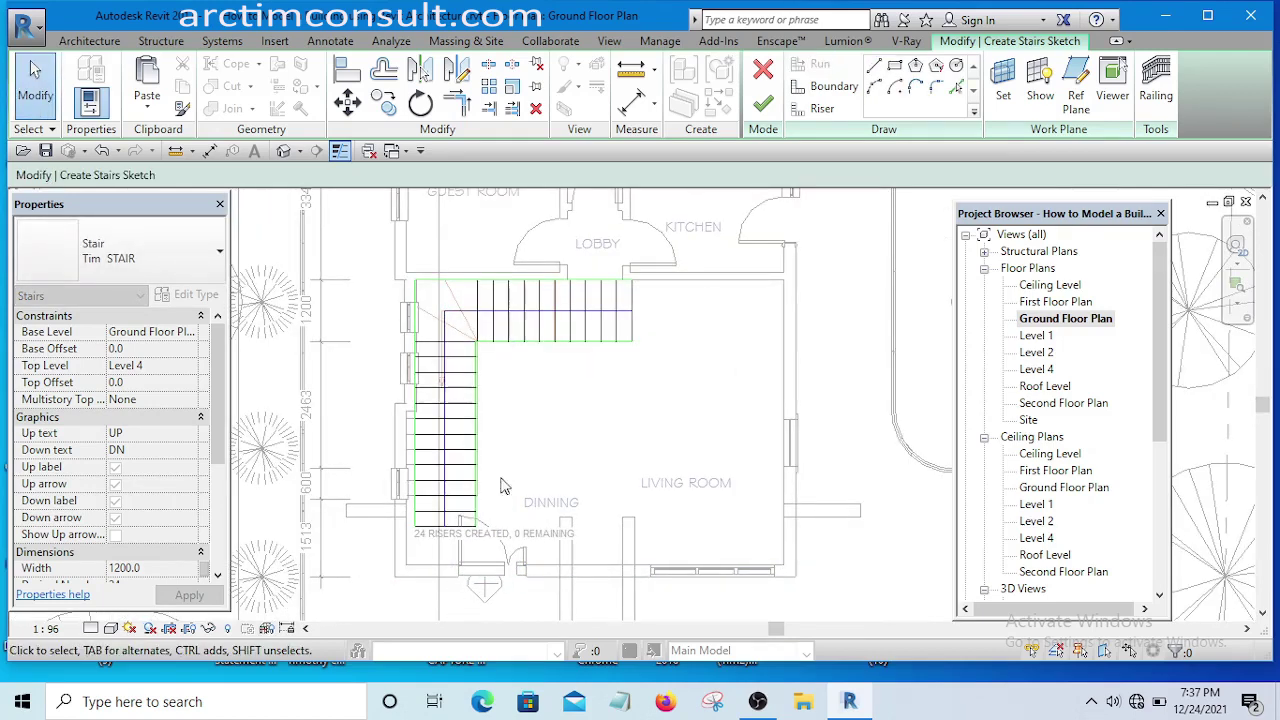
scroll(497, 386, "up", 1)
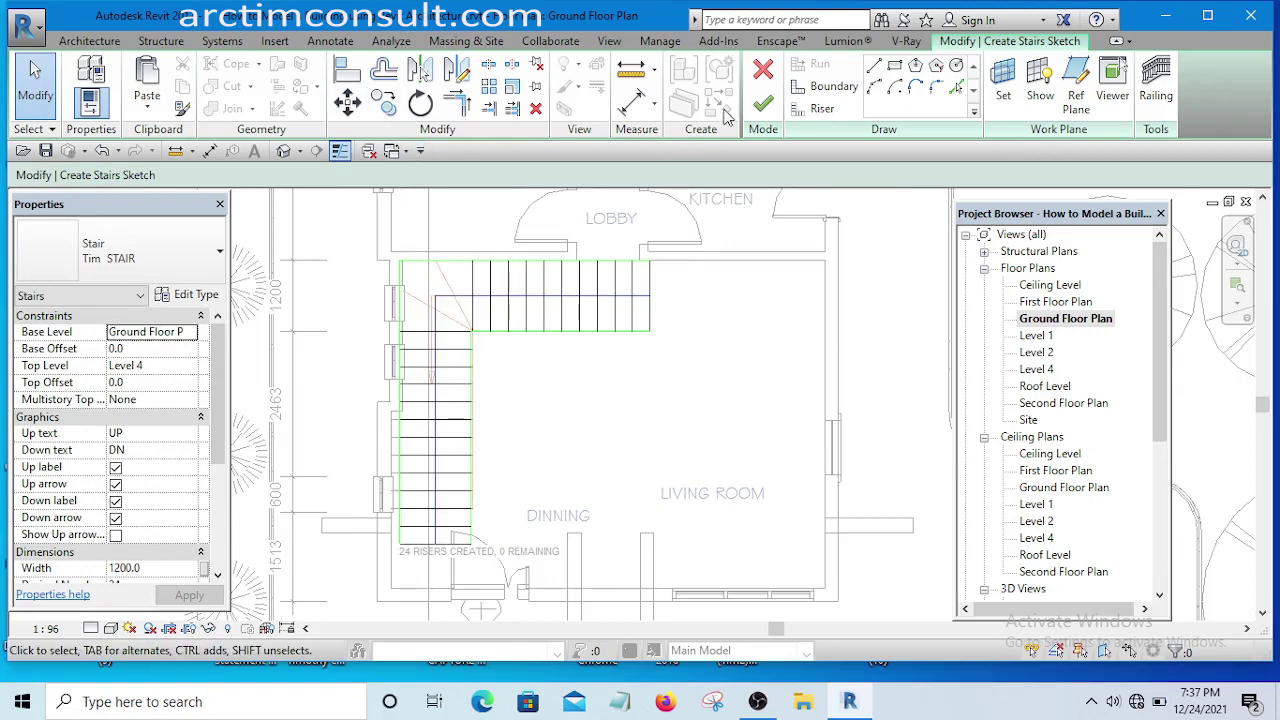
Finish the sketch so the Tim STAIR becomes a real stair
left_click(762, 105)
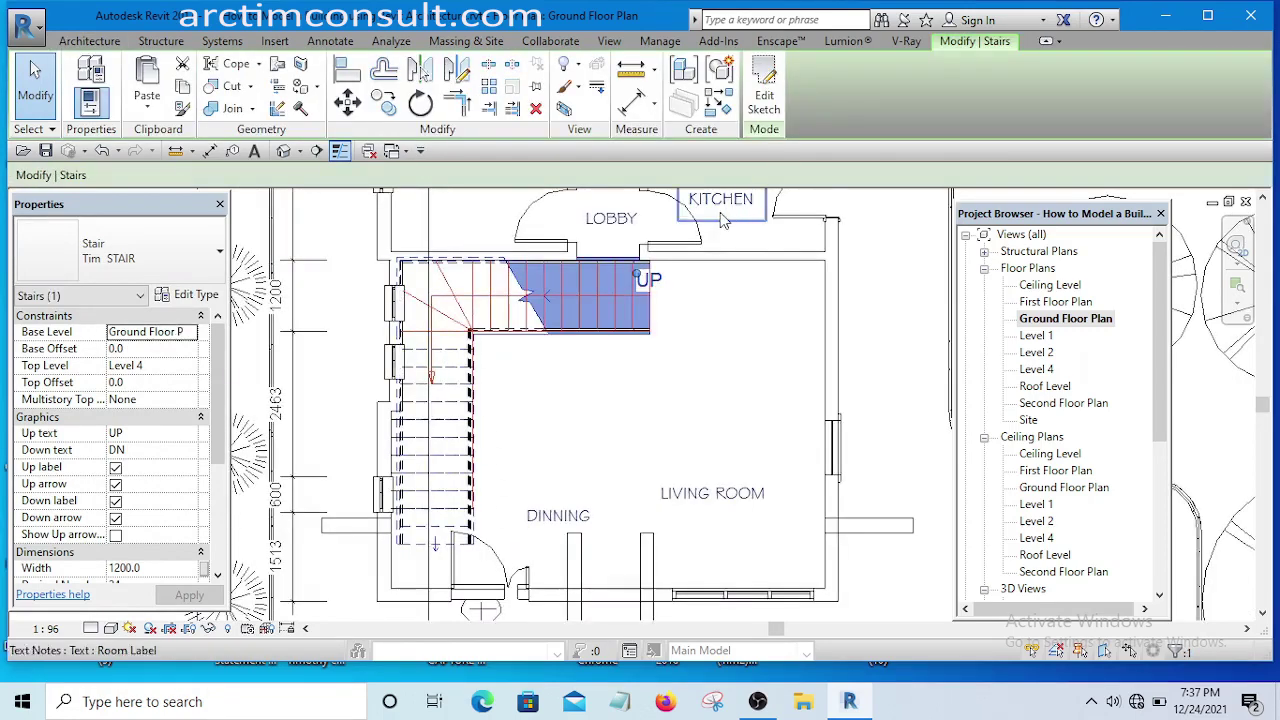
scroll(440, 262, "down", 5)
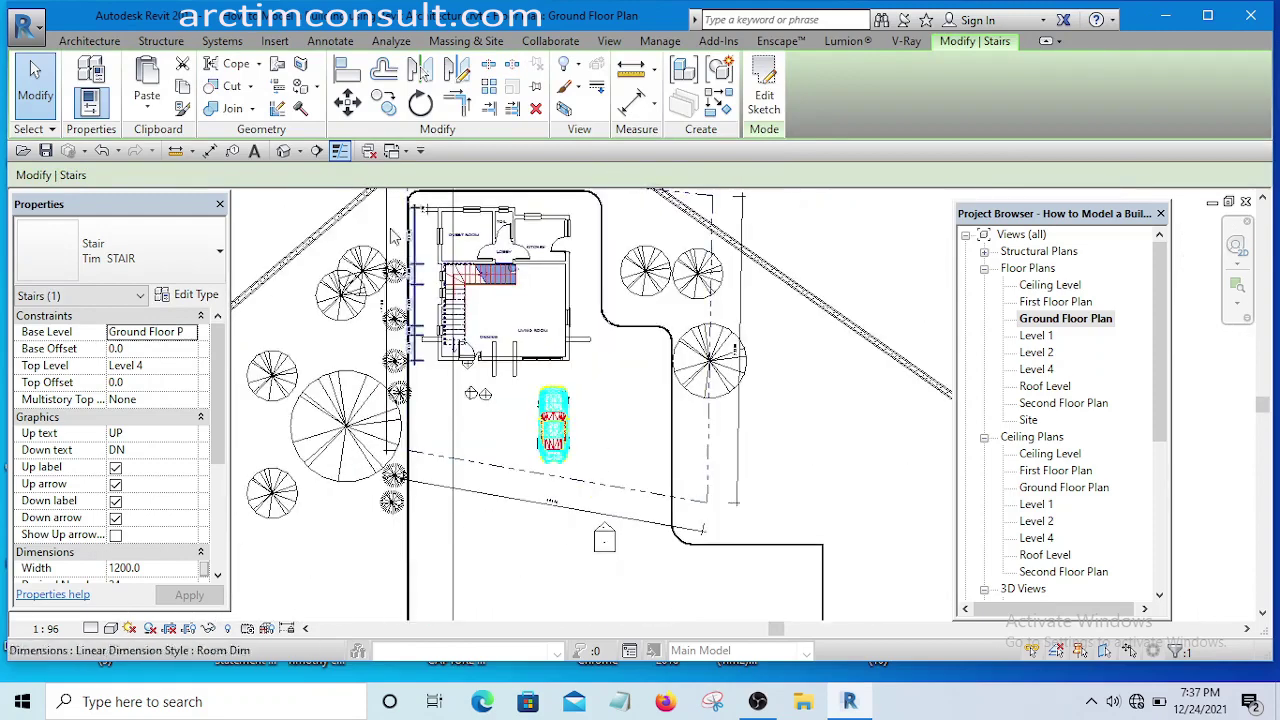
key("Escape")
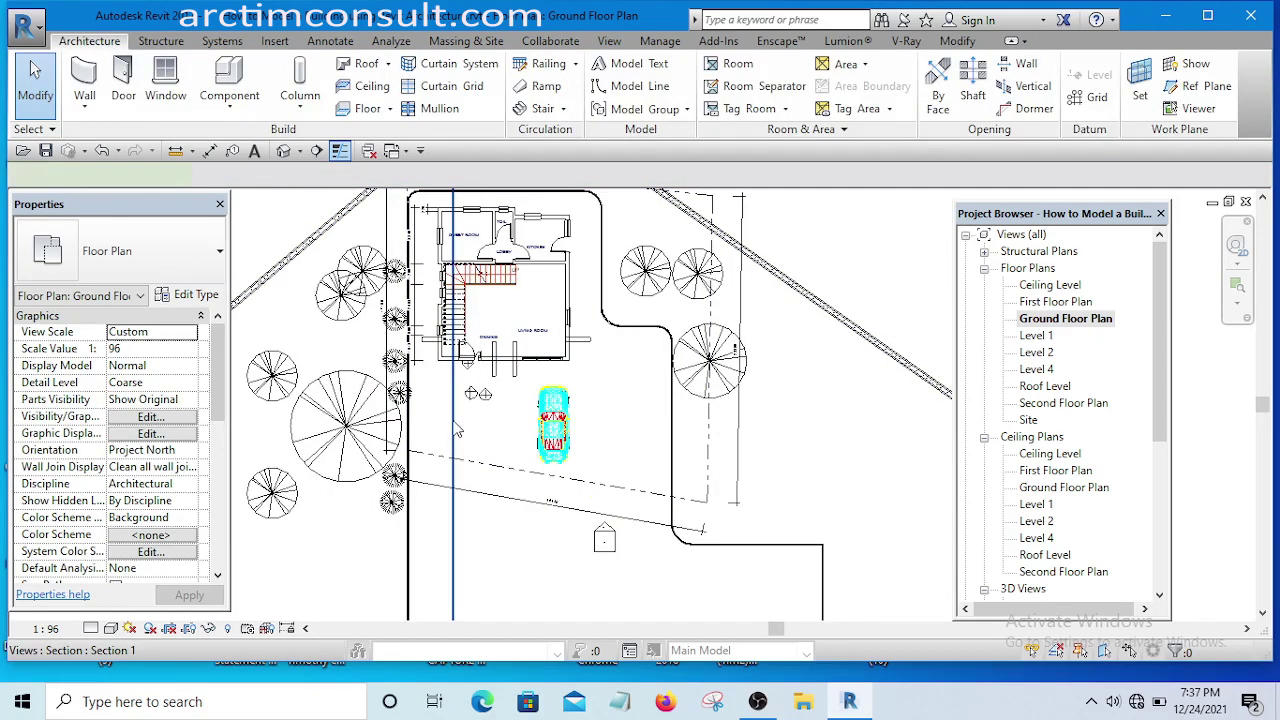
Open Section 1 from the section line, inspect the new stair, then delete it
left_click(453, 429)
right_click(455, 429)
left_click(521, 298)
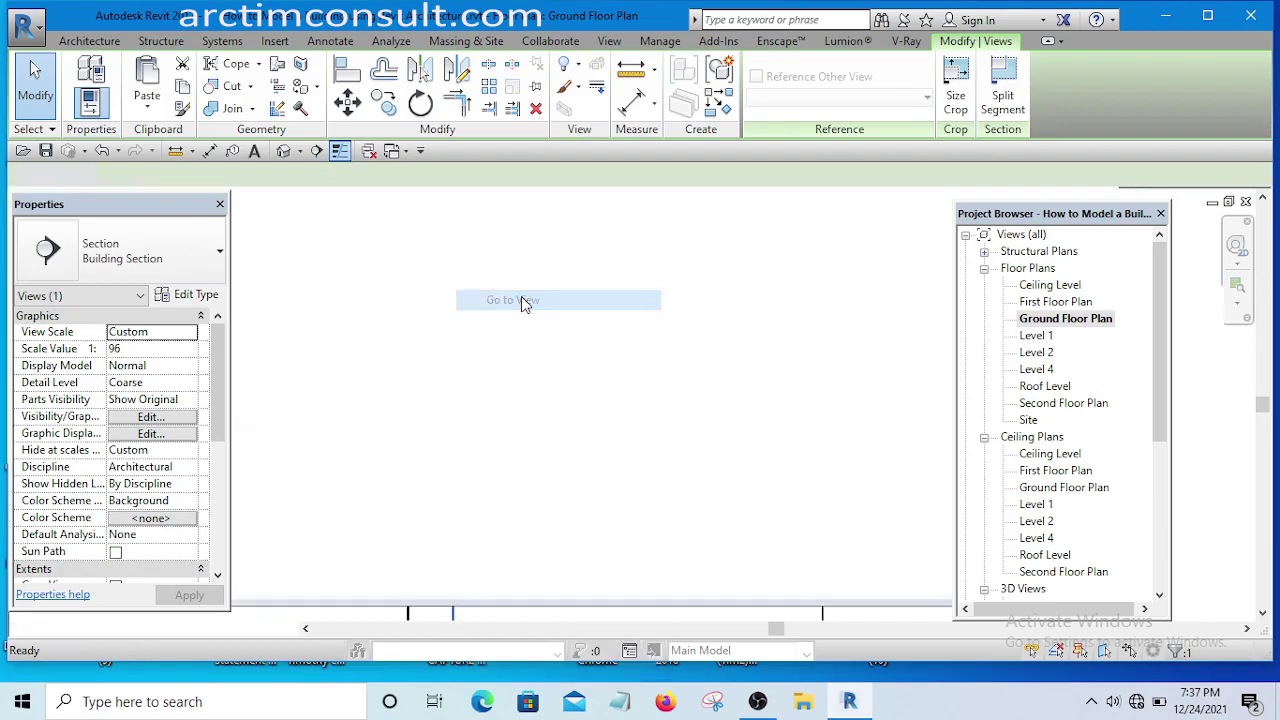
scroll(571, 451, "up", 3)
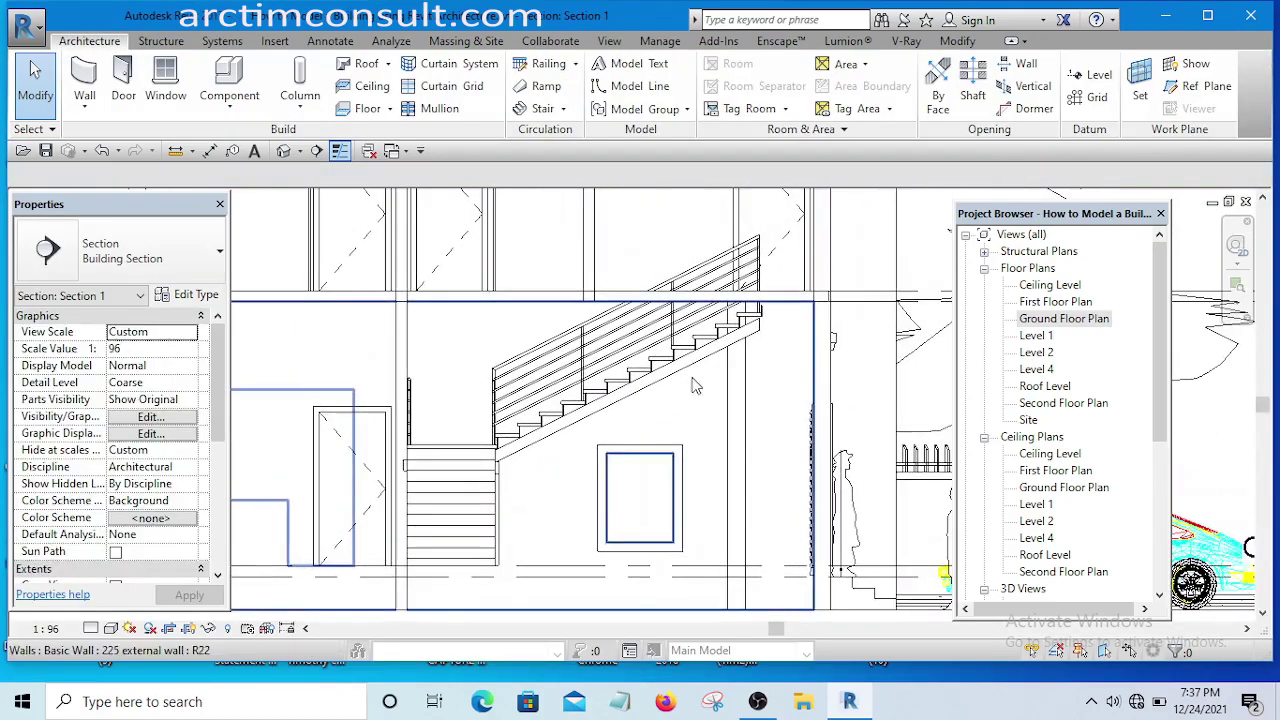
scroll(695, 385, "up", 5)
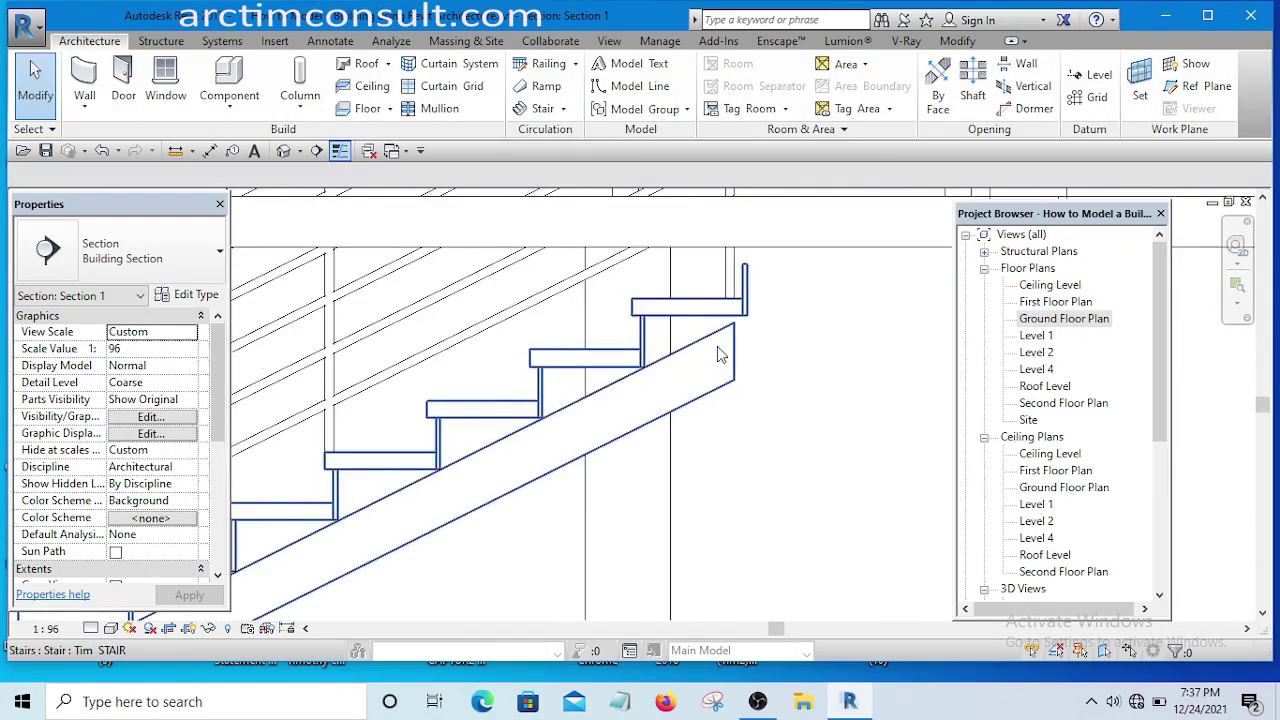
scroll(718, 354, "down", 5)
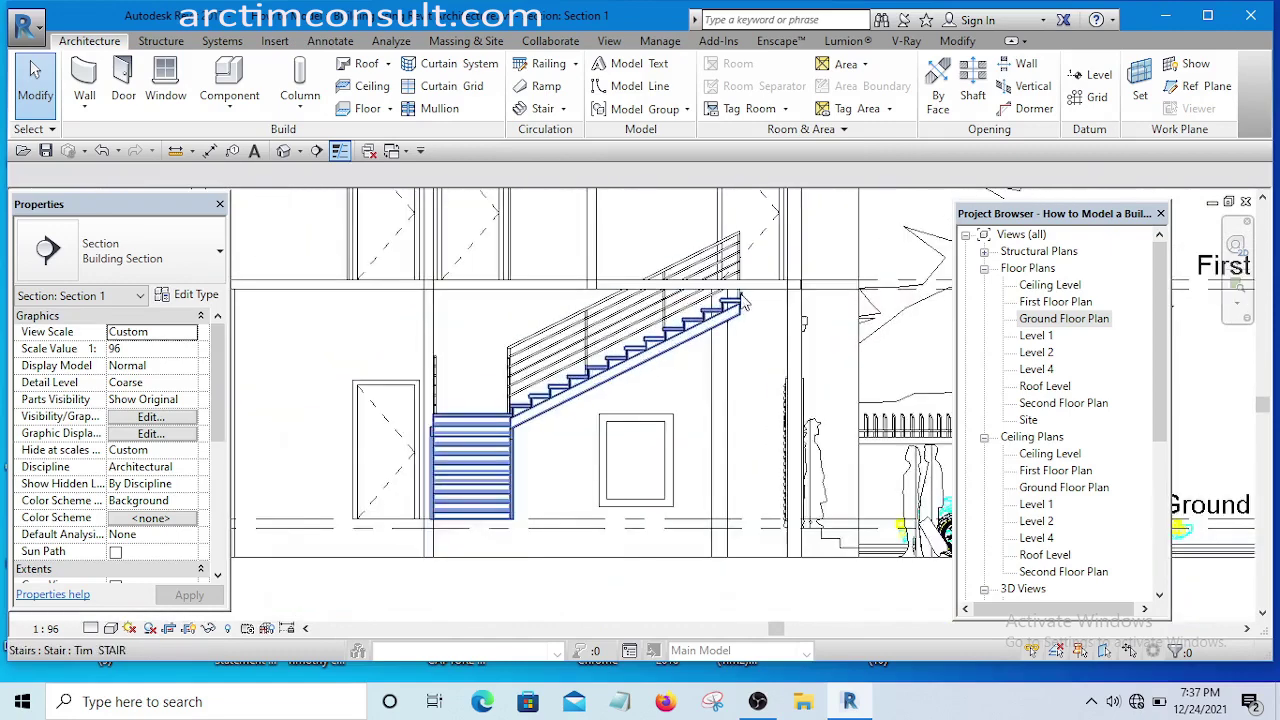
scroll(742, 303, "up", 2)
scroll(745, 335, "down", 4)
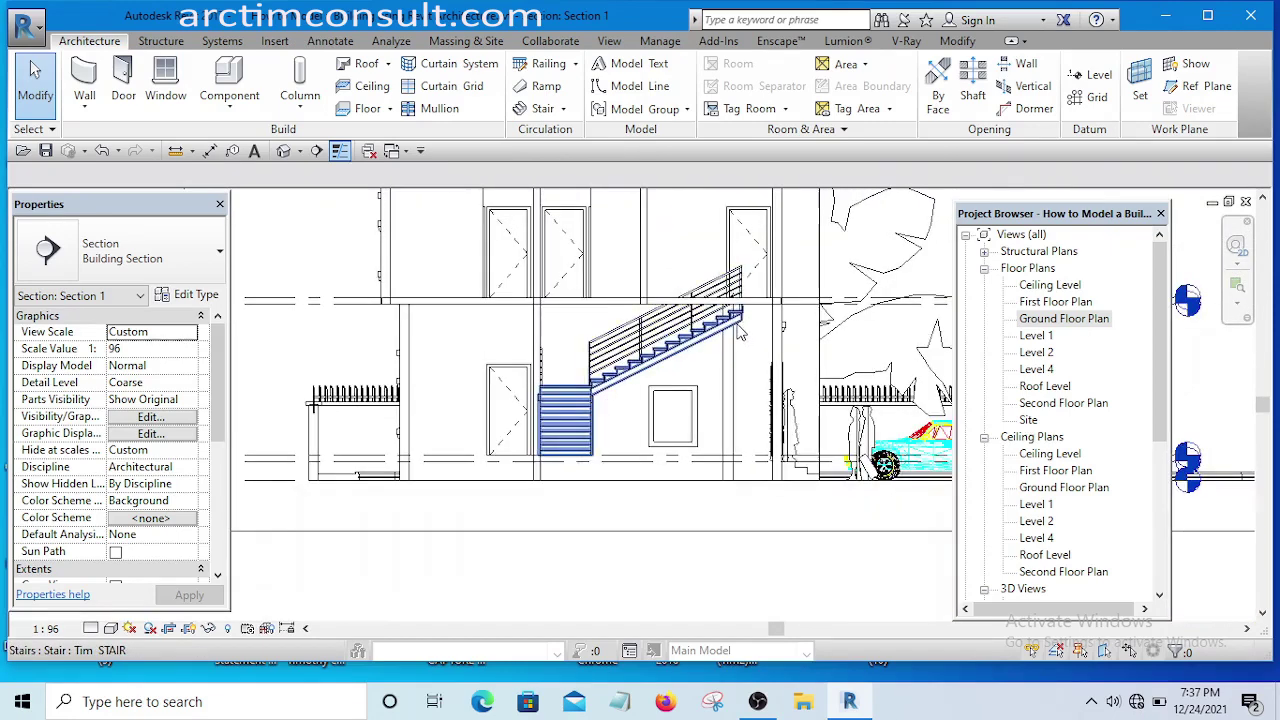
scroll(740, 335, "up", 3)
scroll(657, 365, "down", 2)
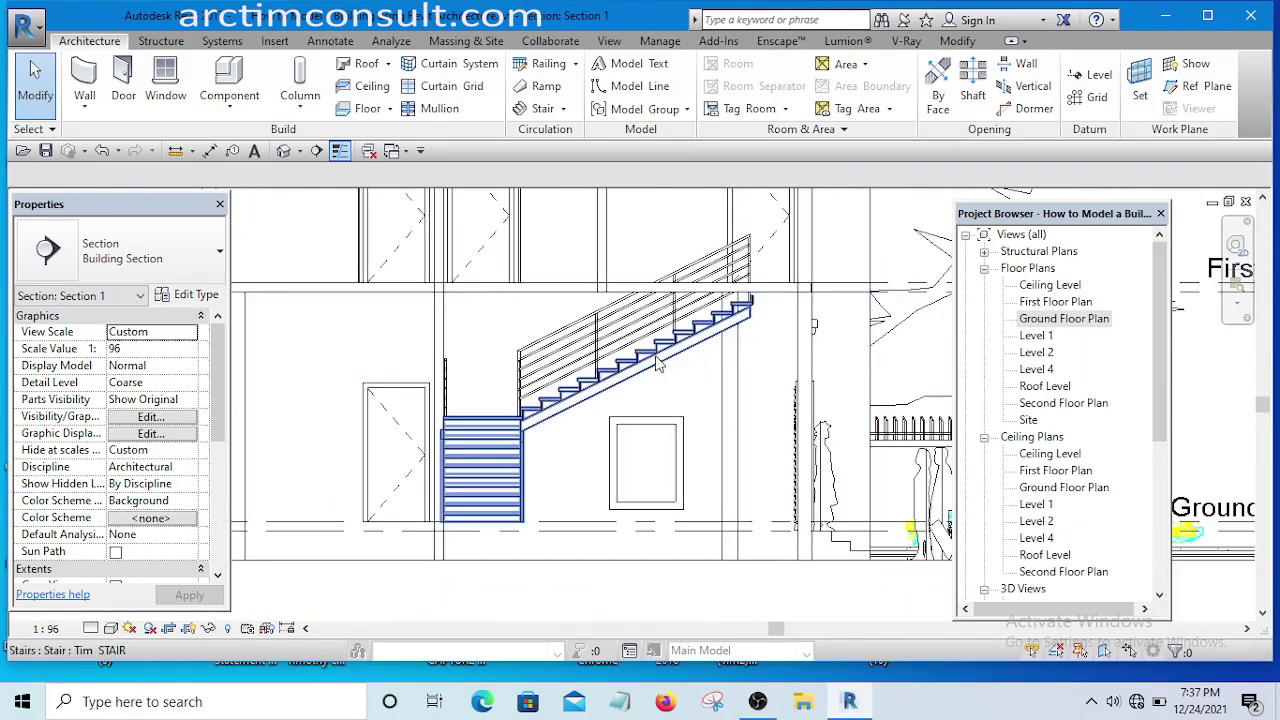
left_click(656, 362)
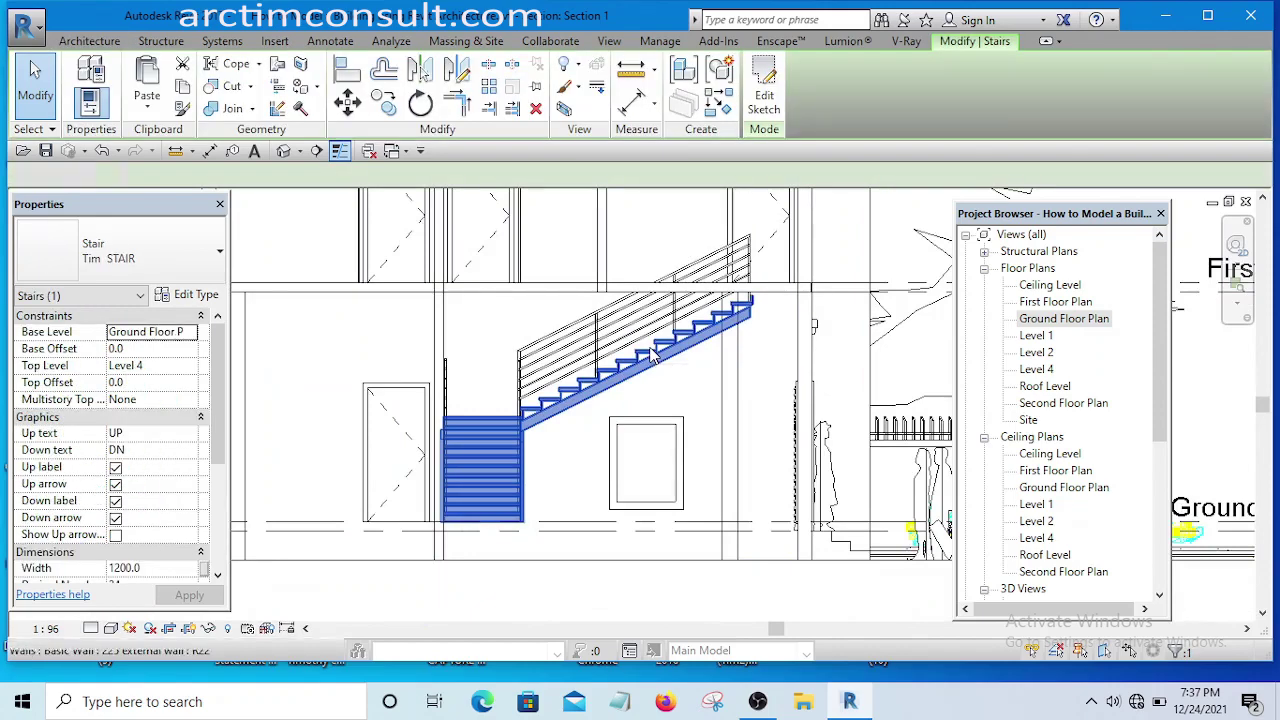
key("Delete")
Back in the Ground Floor Plan, start a new Stair by Sketch and show Tim STAIR type properties
double_click(1064, 320)
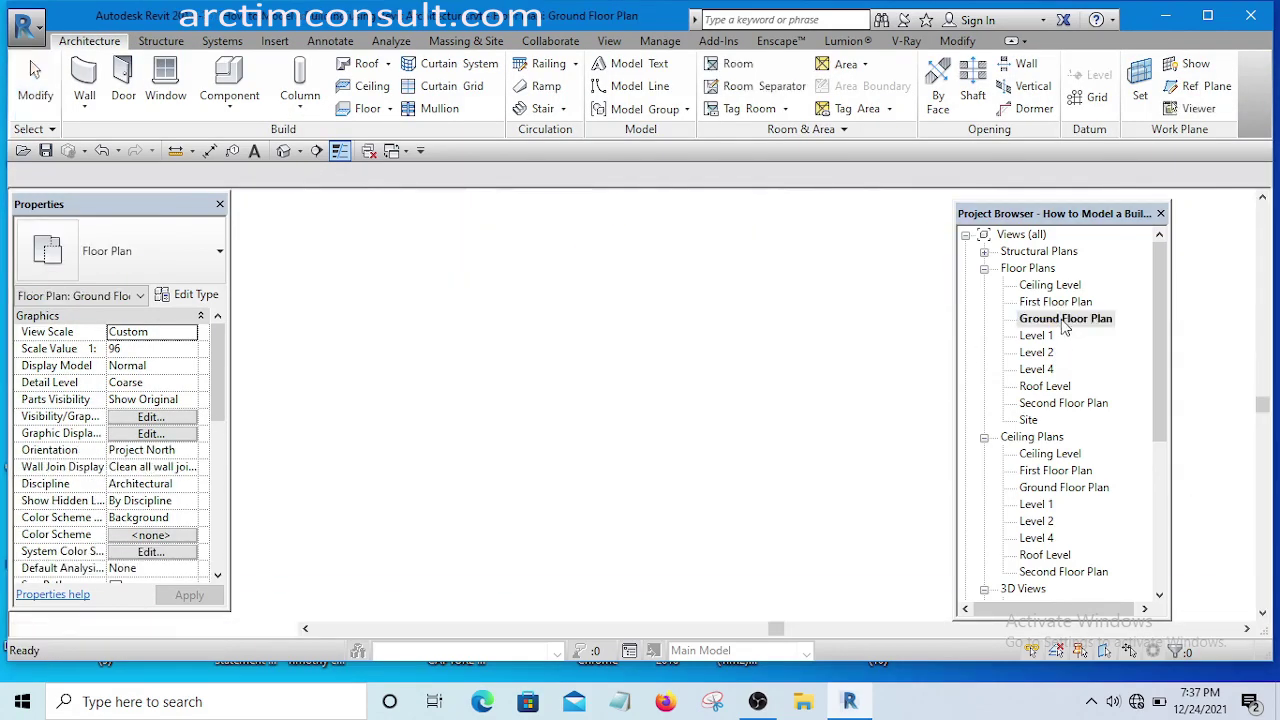
scroll(499, 295, "up", 2)
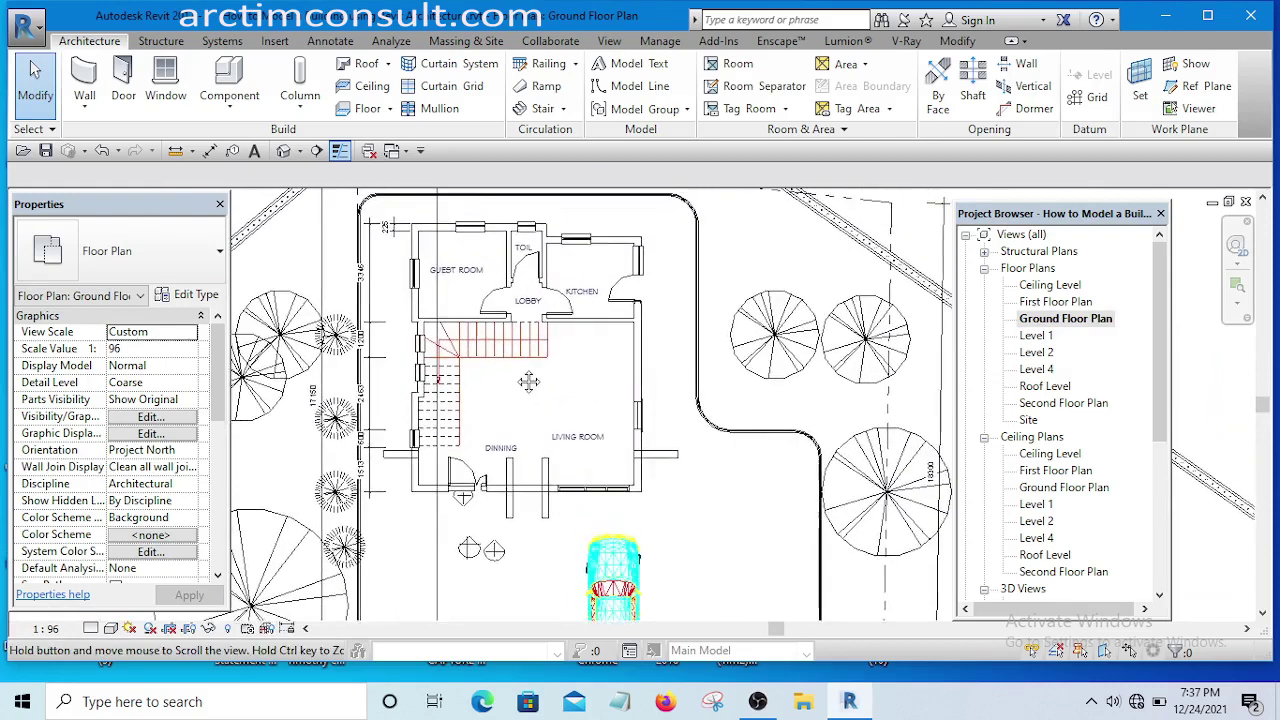
left_click(562, 109)
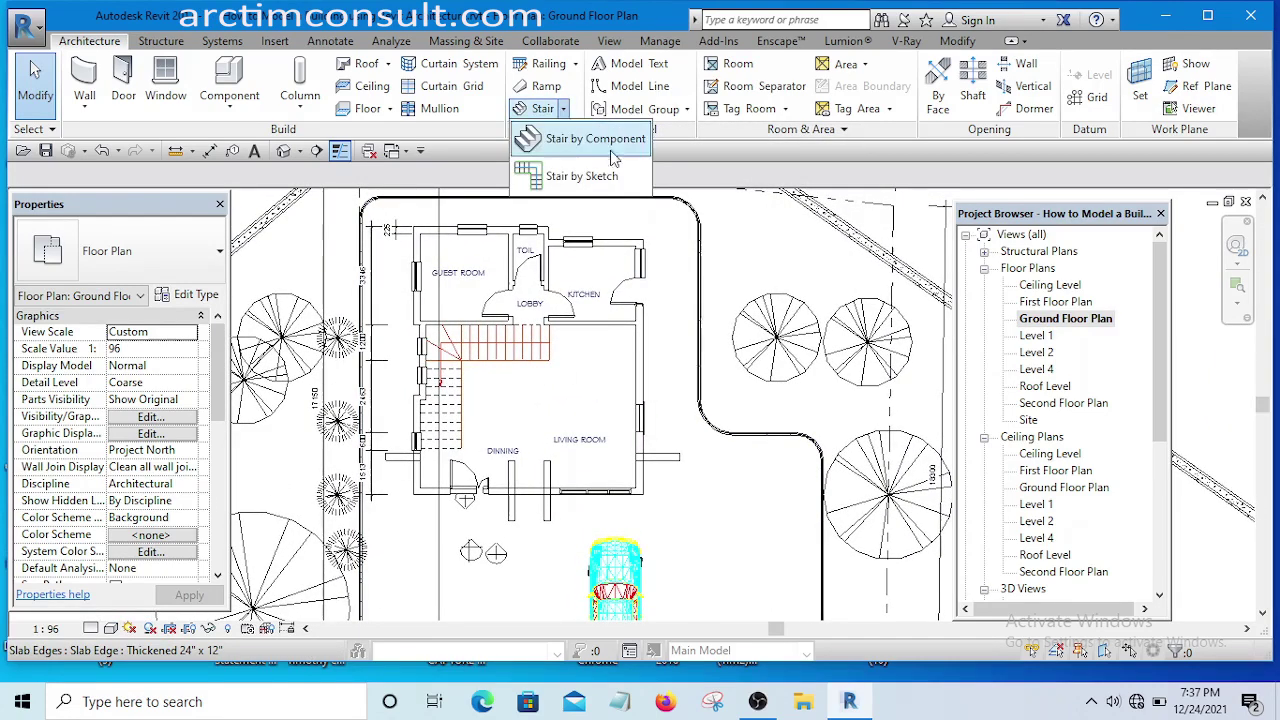
left_click(582, 176)
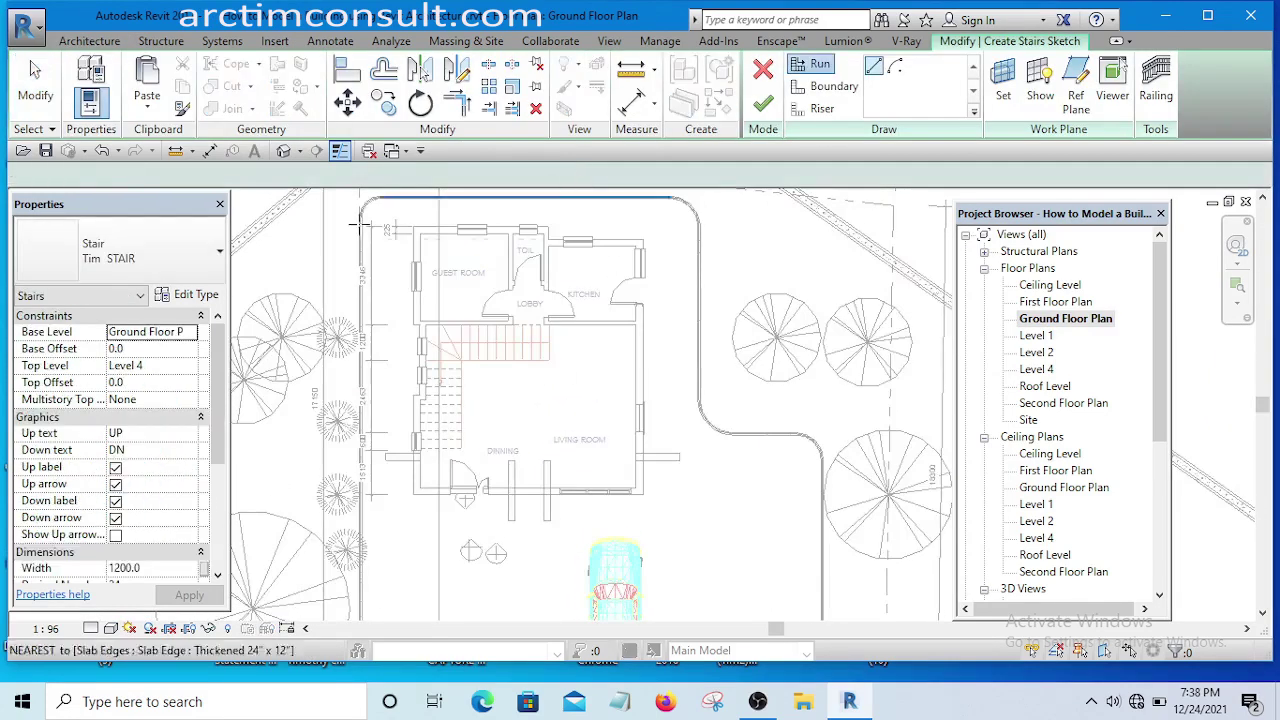
left_click(186, 296)
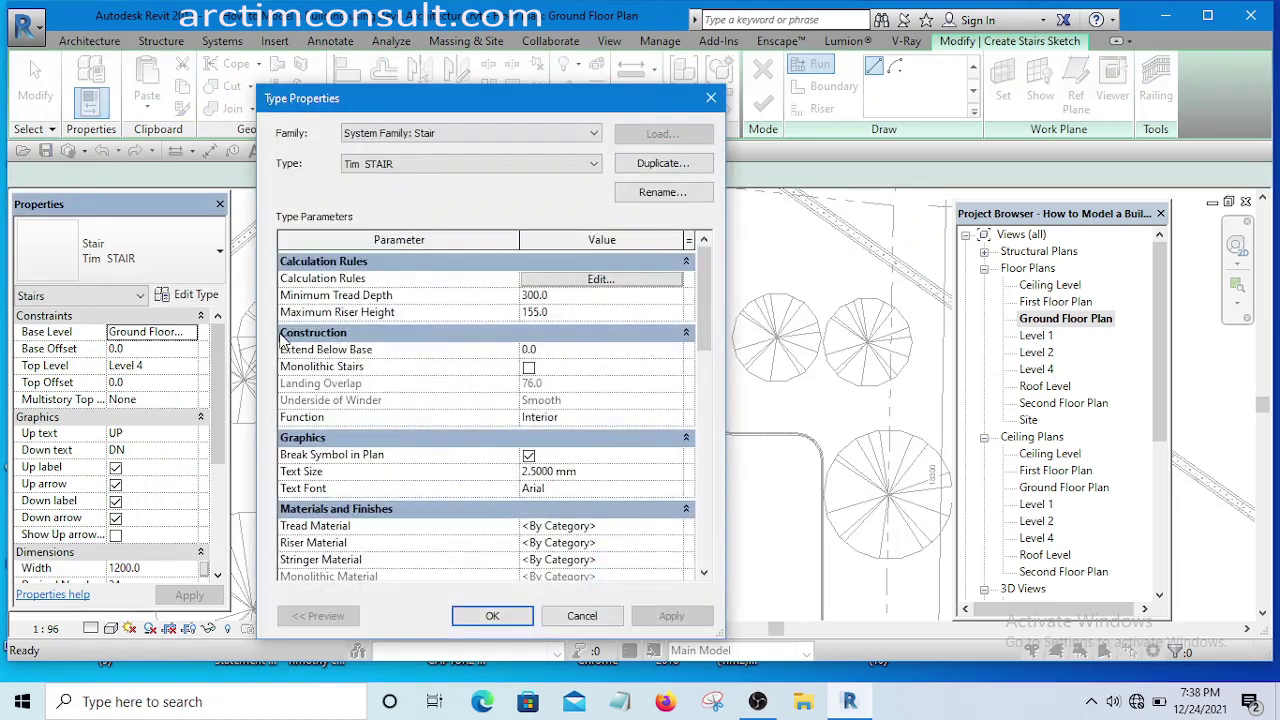
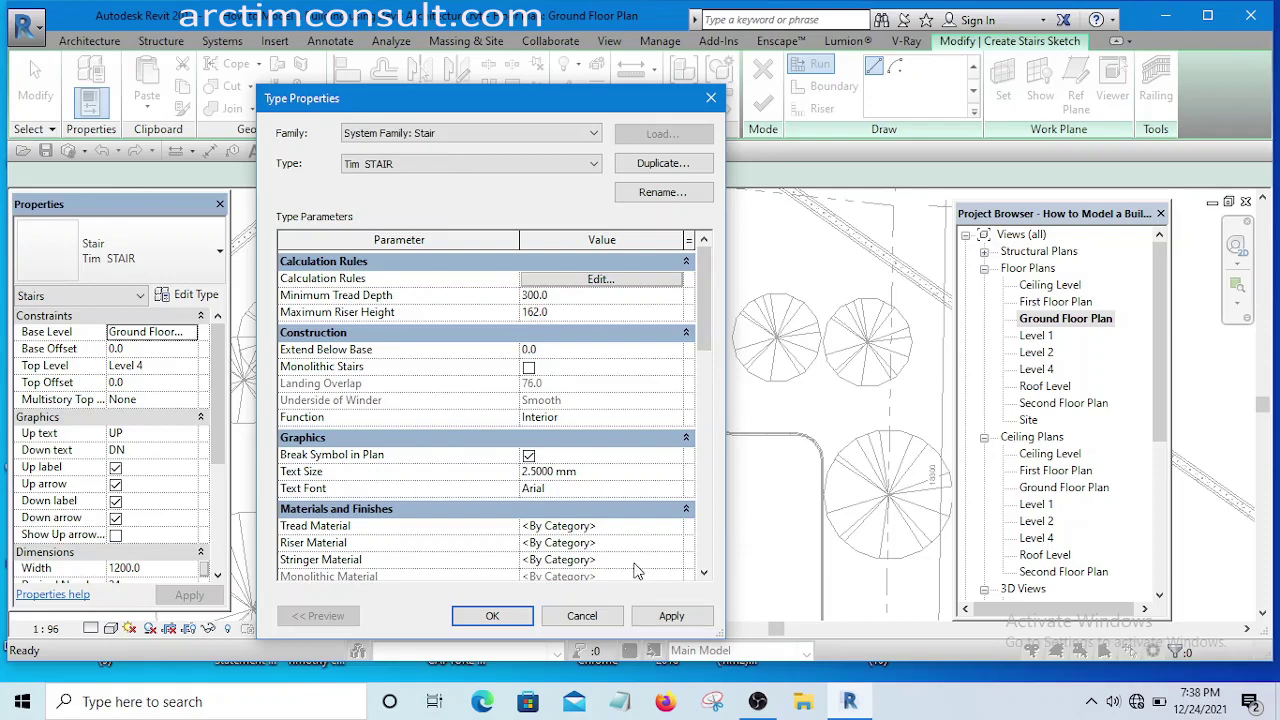
Apply and confirm the stair Type Properties changes
left_click(672, 617)
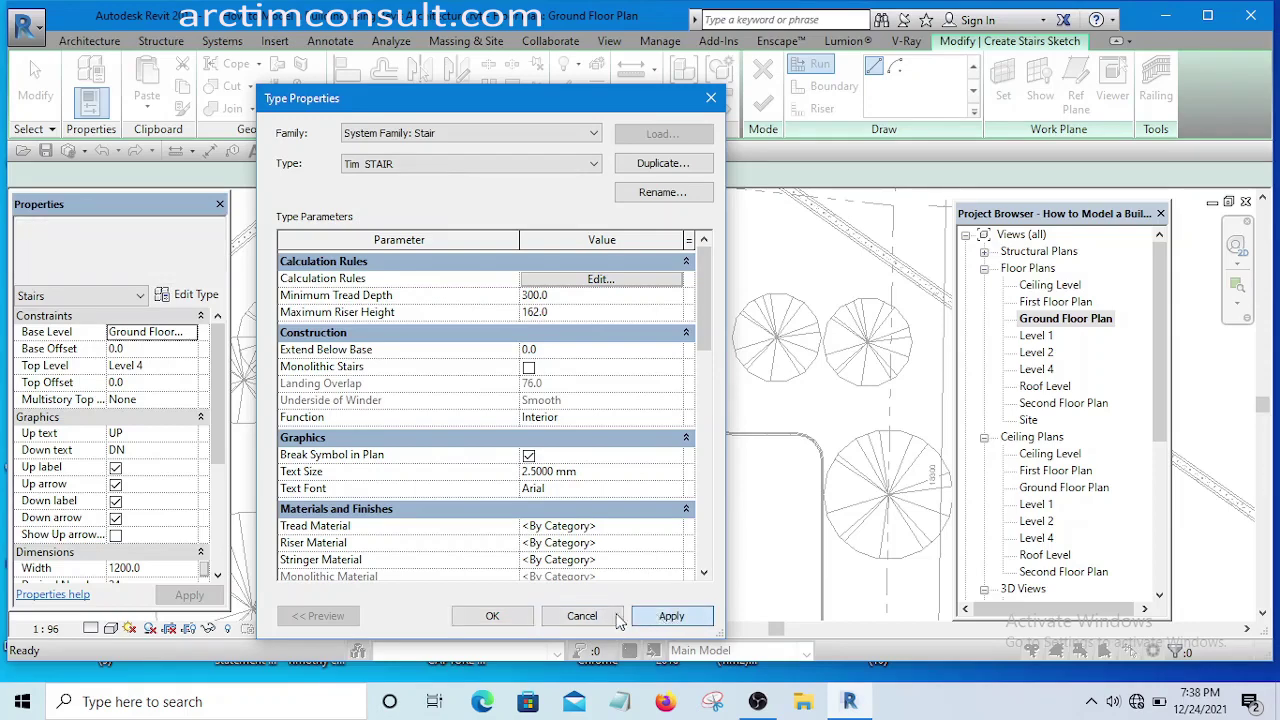
left_click(493, 616)
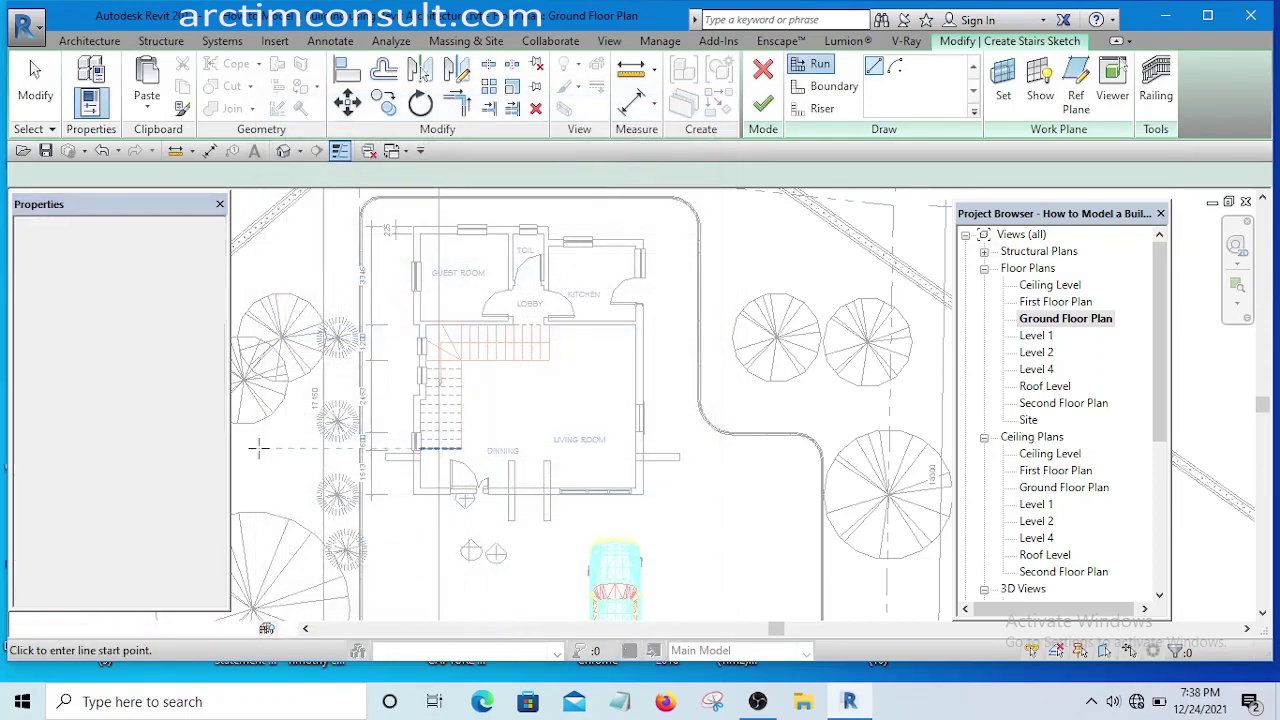
scroll(220, 391, "down", 5)
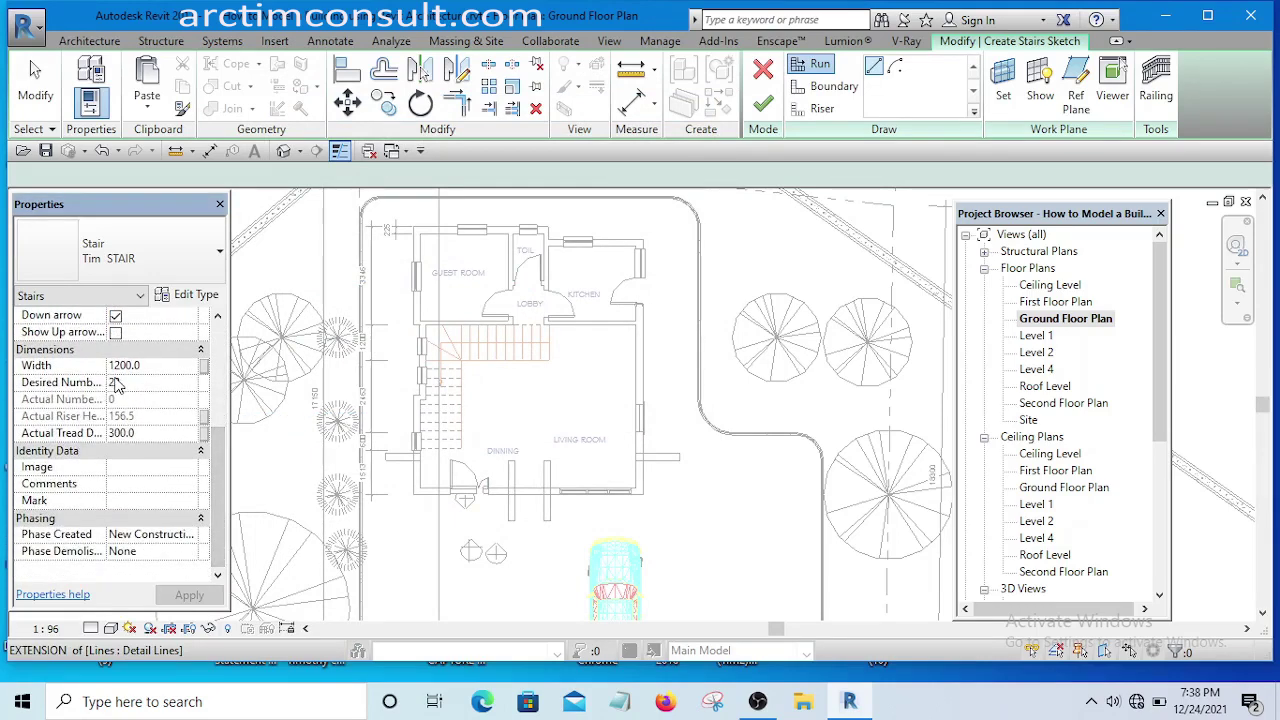
scroll(565, 352, "up", 5)
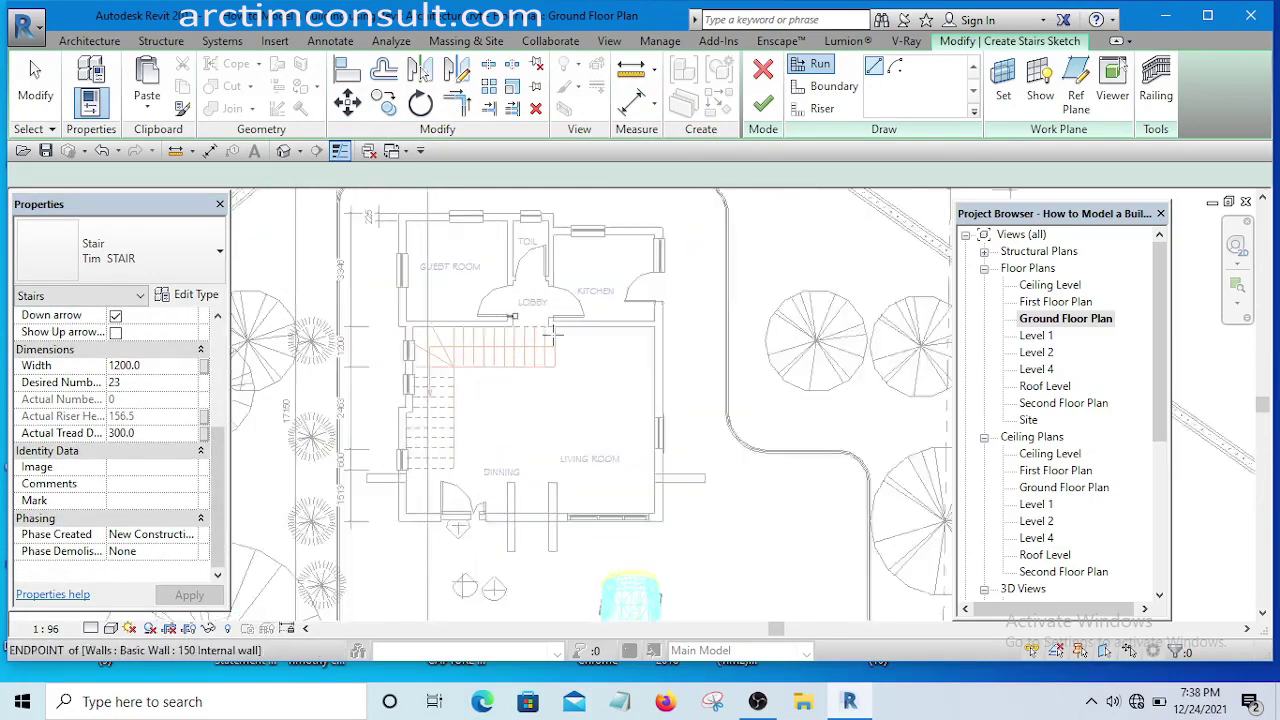
Sketch the first 3000 run of 11 risers along the top wall
left_click(540, 347)
scroll(540, 347, "down", 4)
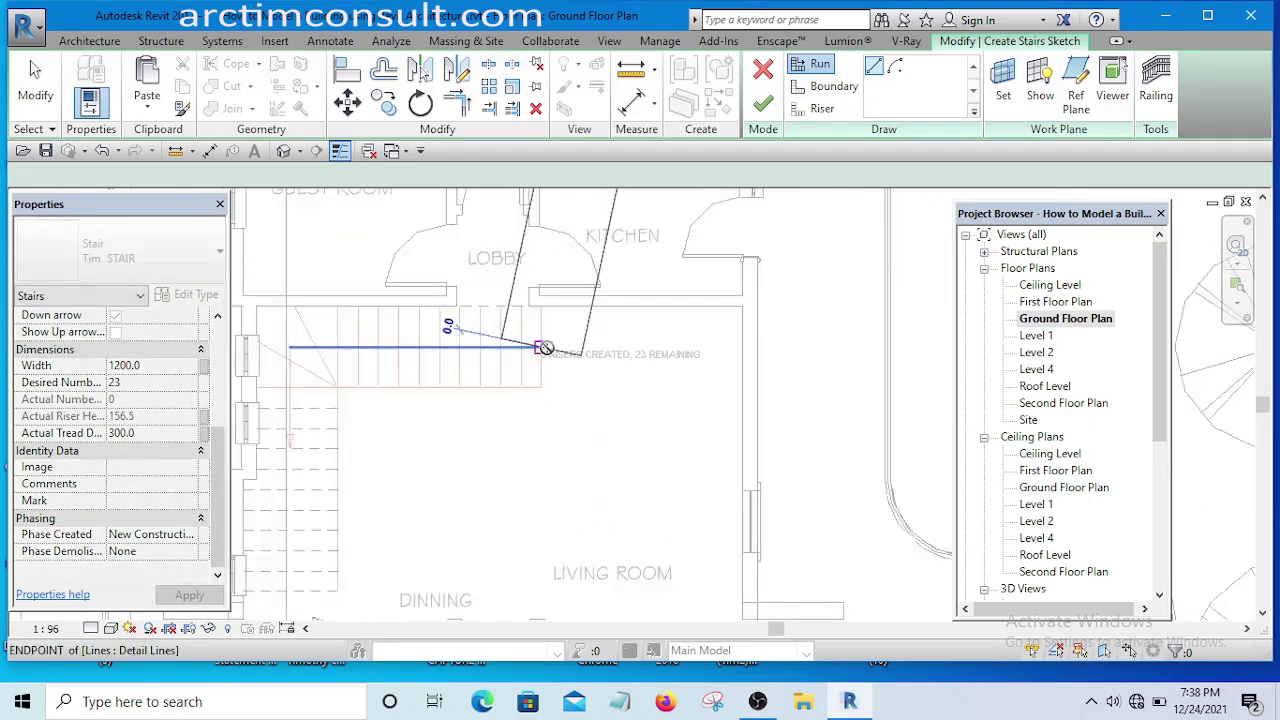
scroll(417, 349, "up", 4)
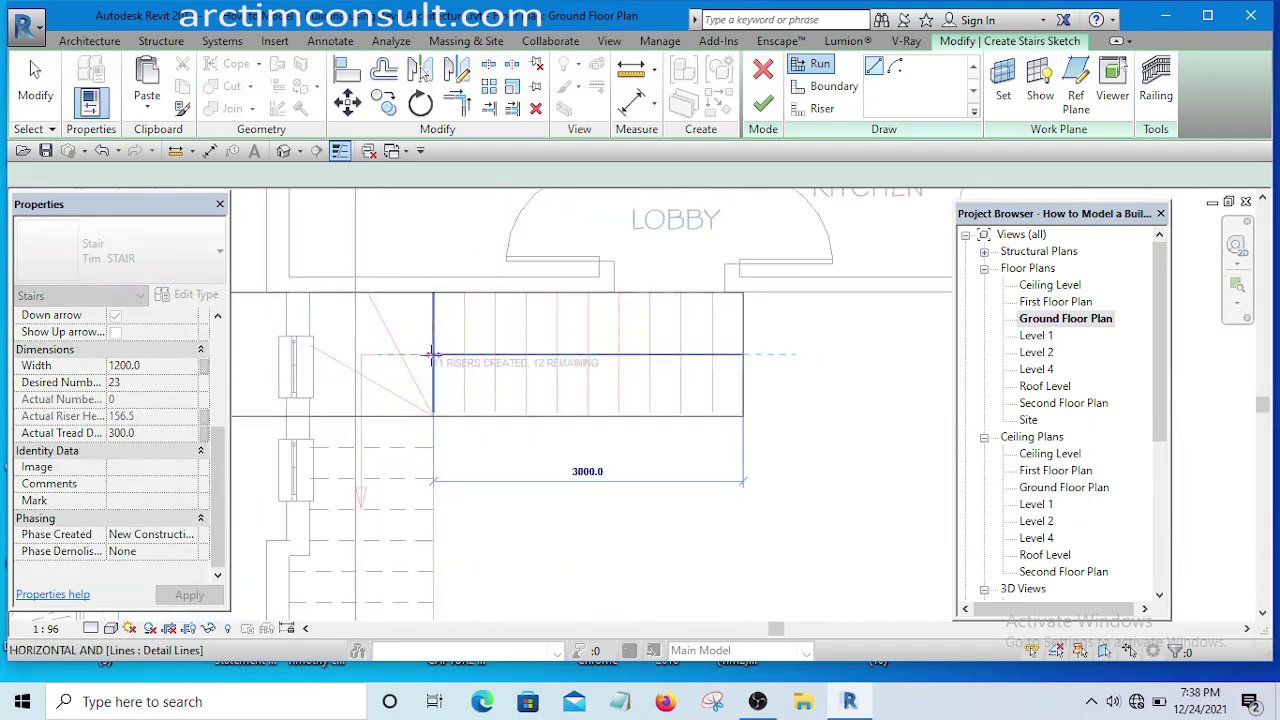
left_click(432, 352)
scroll(432, 352, "down", 3)
scroll(405, 382, "up", 2)
scroll(404, 382, "up", 5)
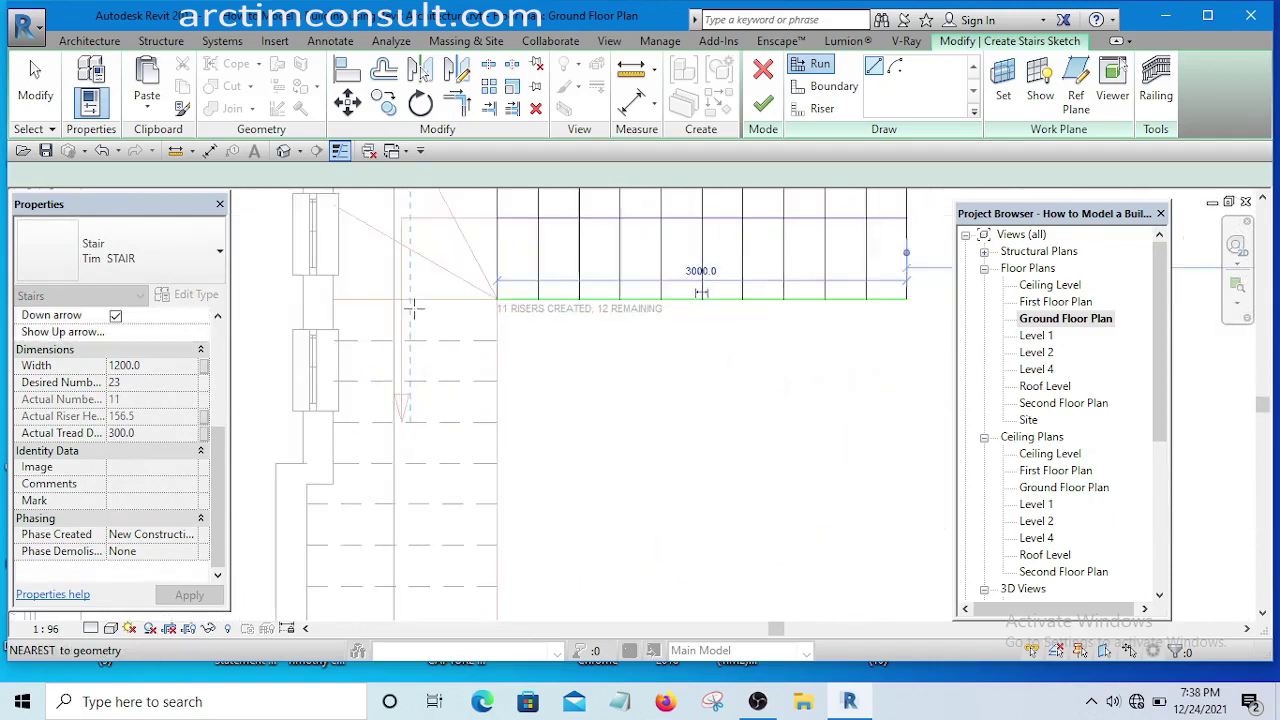
Sketch the 3300 second run down the left wall using all 23 risers, then finish the stair
left_click(409, 298)
scroll(409, 298, "down", 4)
scroll(409, 298, "down", 3)
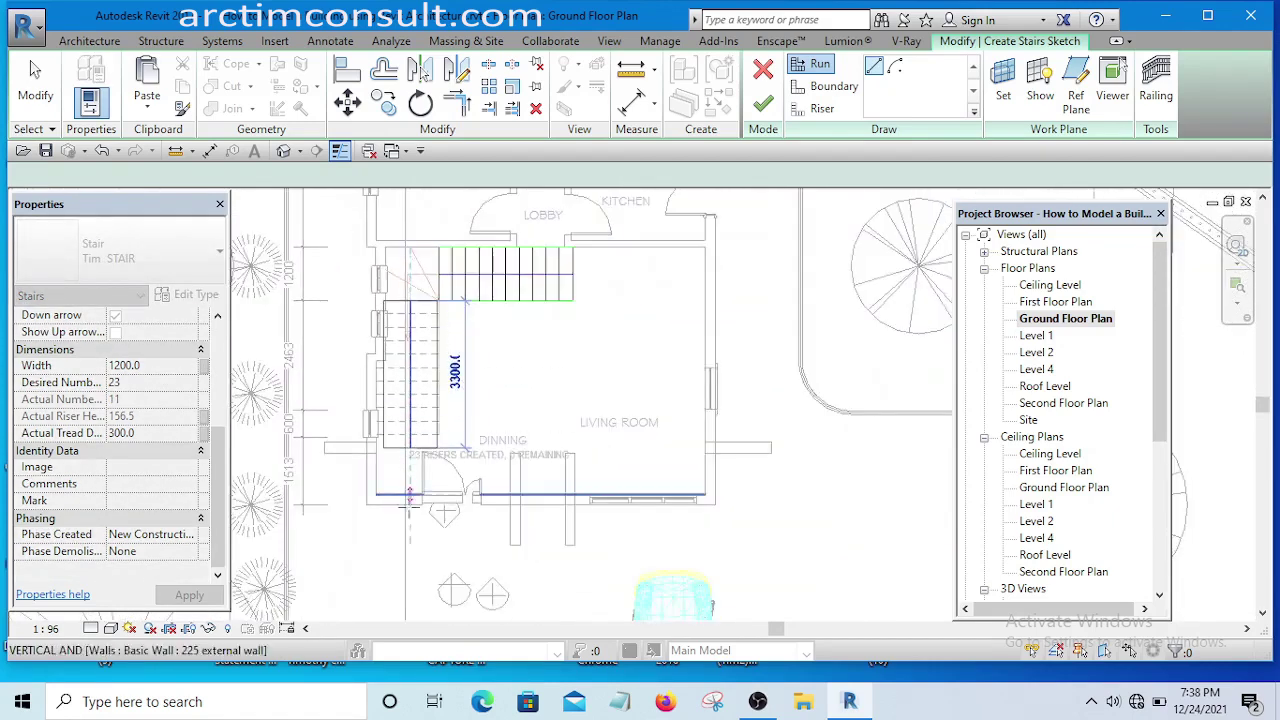
left_click(409, 582)
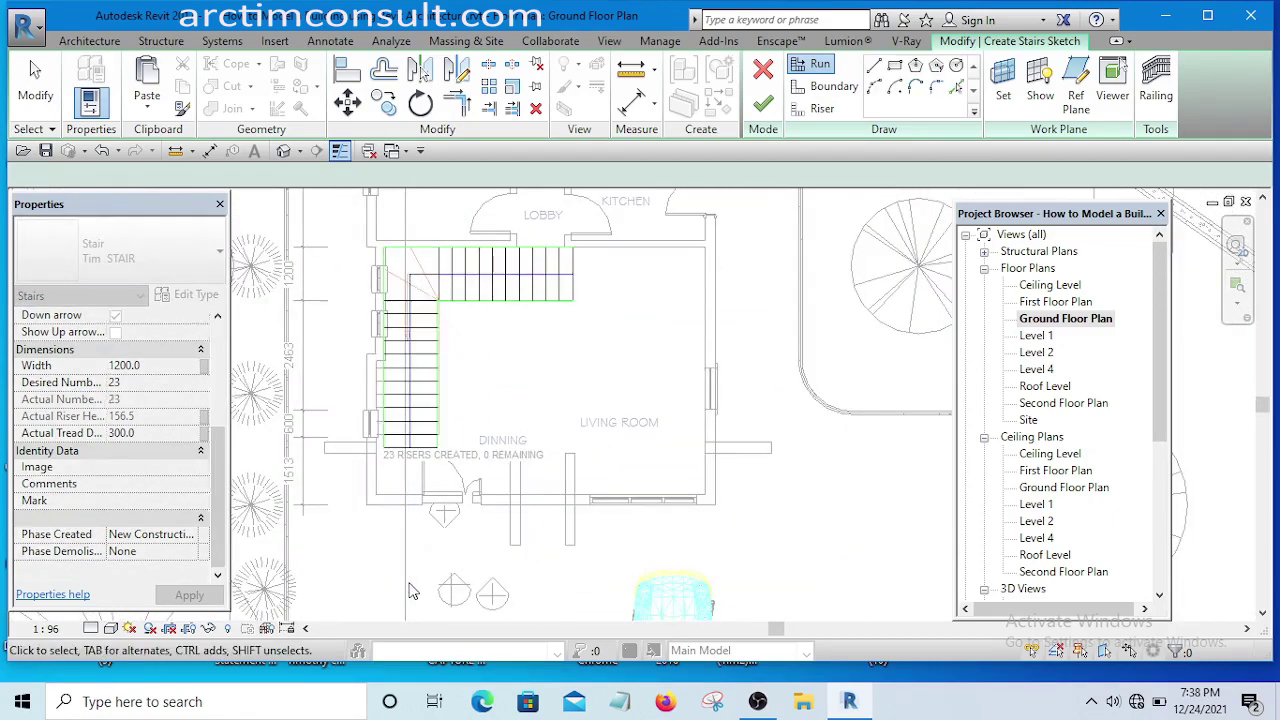
key("Escape")
key("Escape")
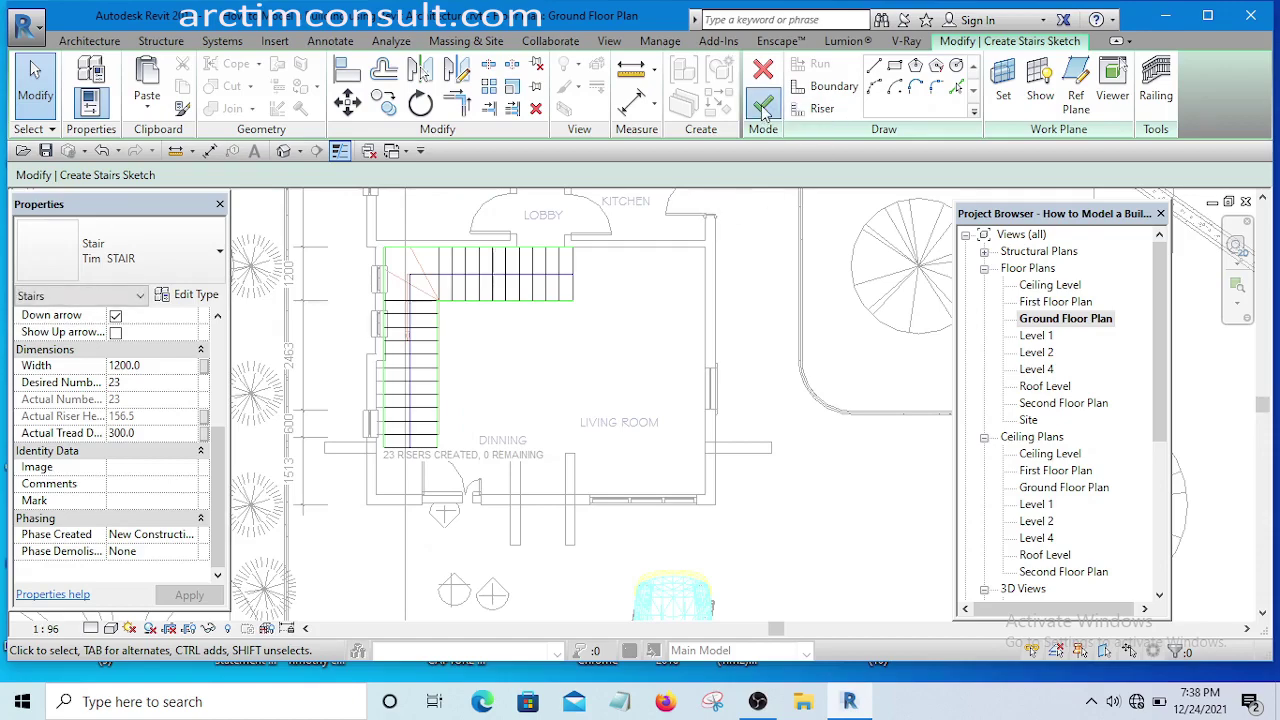
left_click(762, 108)
scroll(591, 314, "down", 5)
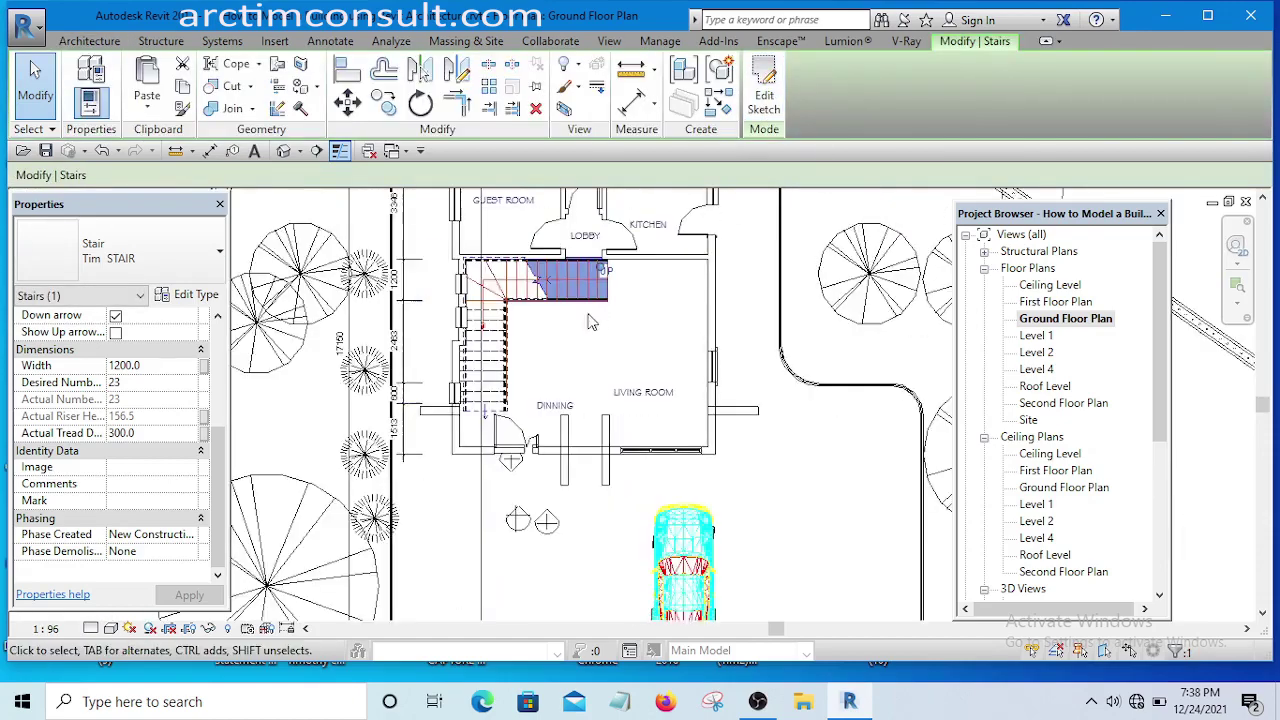
key("Escape")
scroll(535, 215, "up", 3)
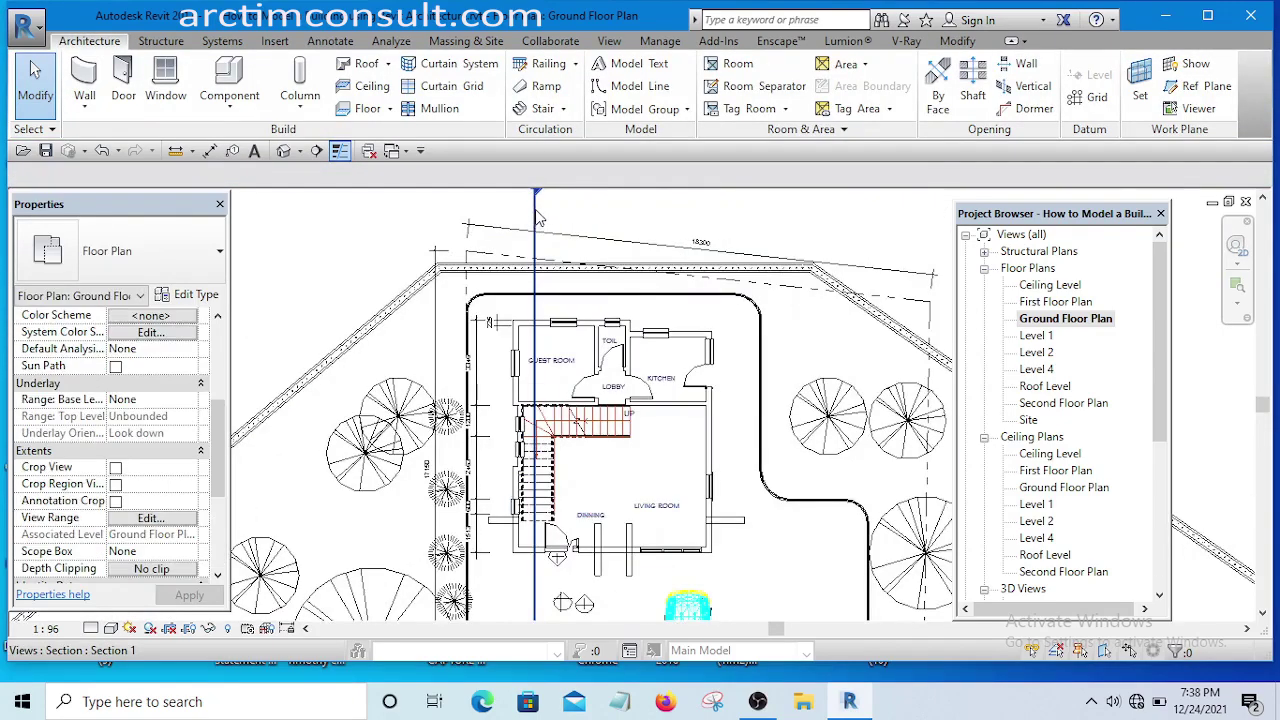
left_click(536, 212)
right_click(536, 212)
left_click(612, 302)
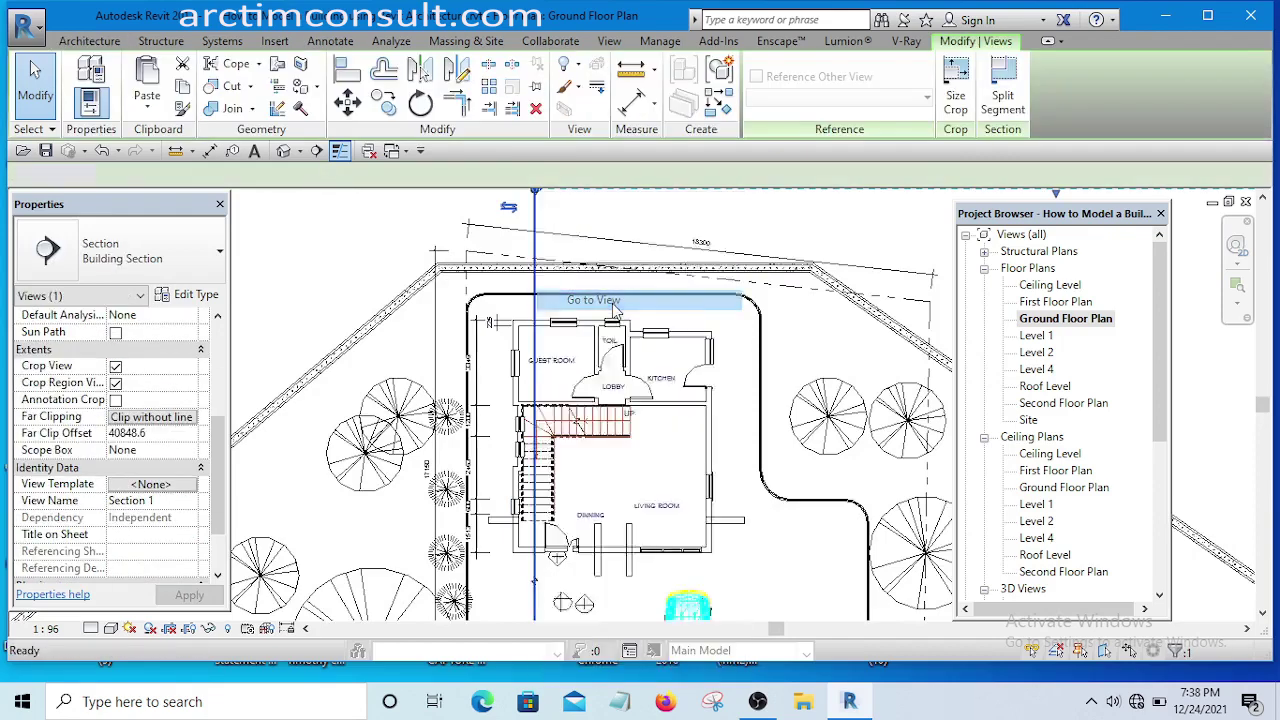
scroll(615, 311, "up", 6)
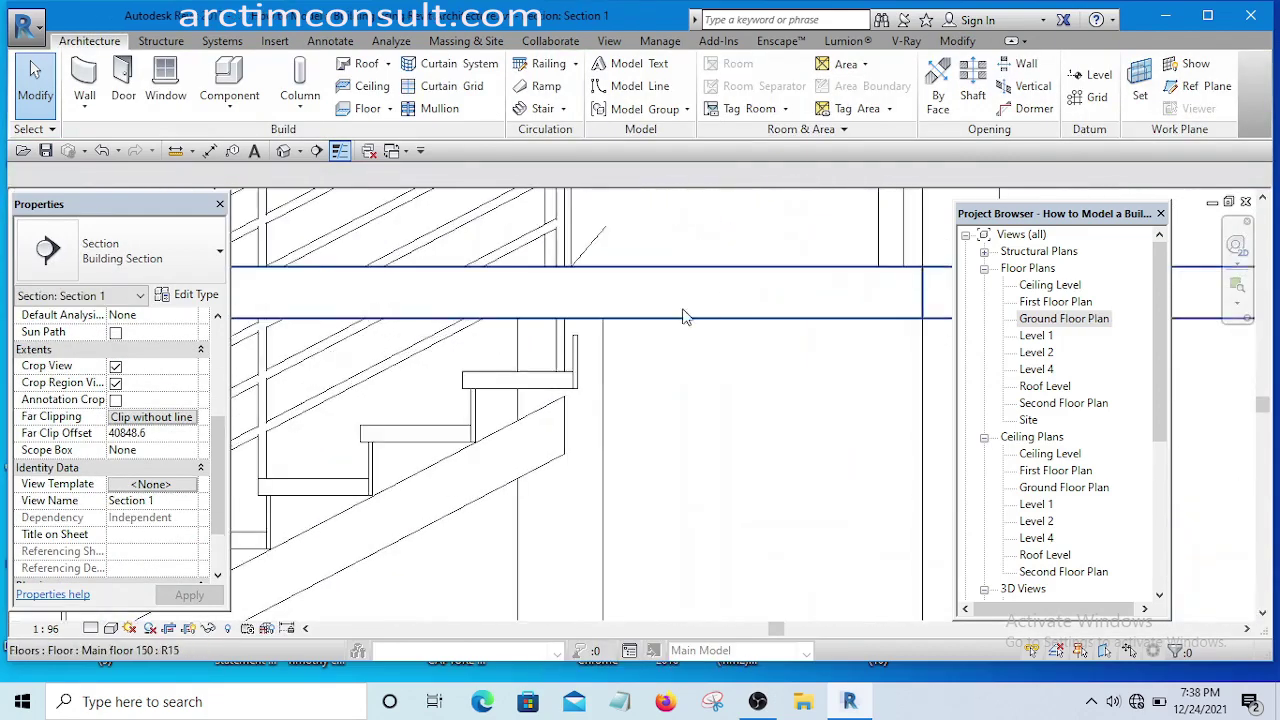
scroll(585, 352, "down", 3)
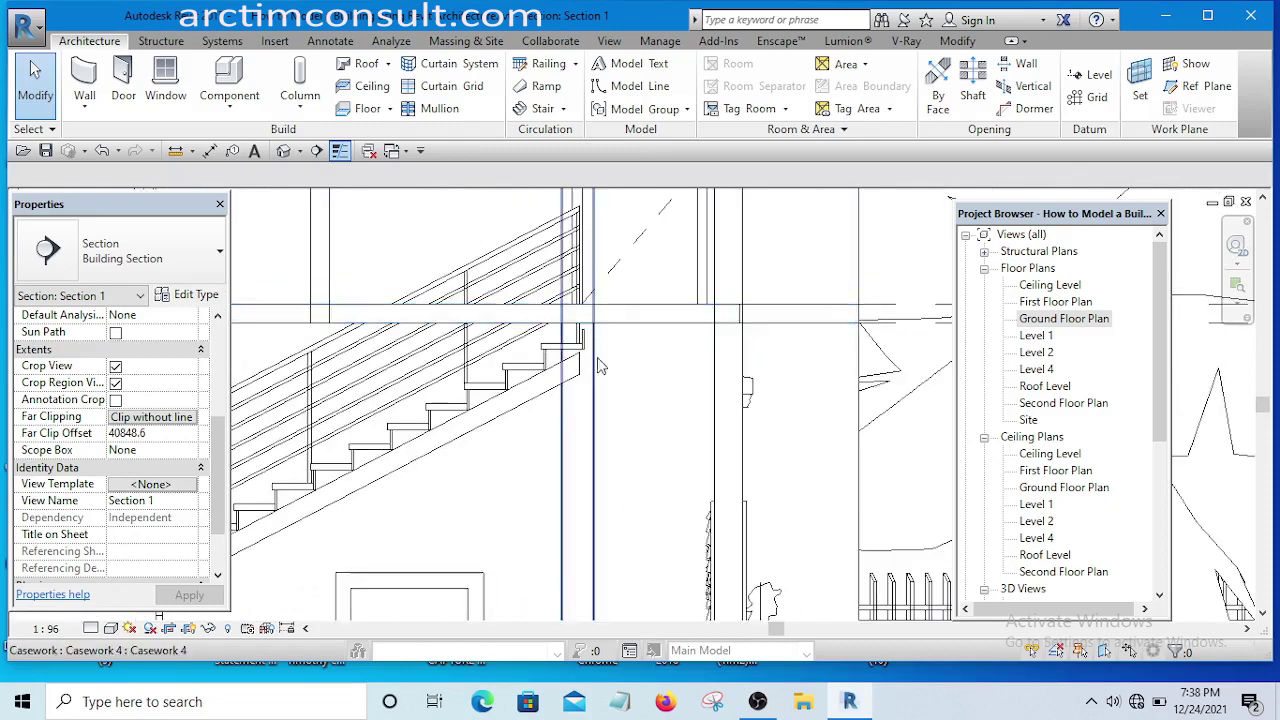
scroll(590, 335, "up", 4)
scroll(592, 320, "down", 3)
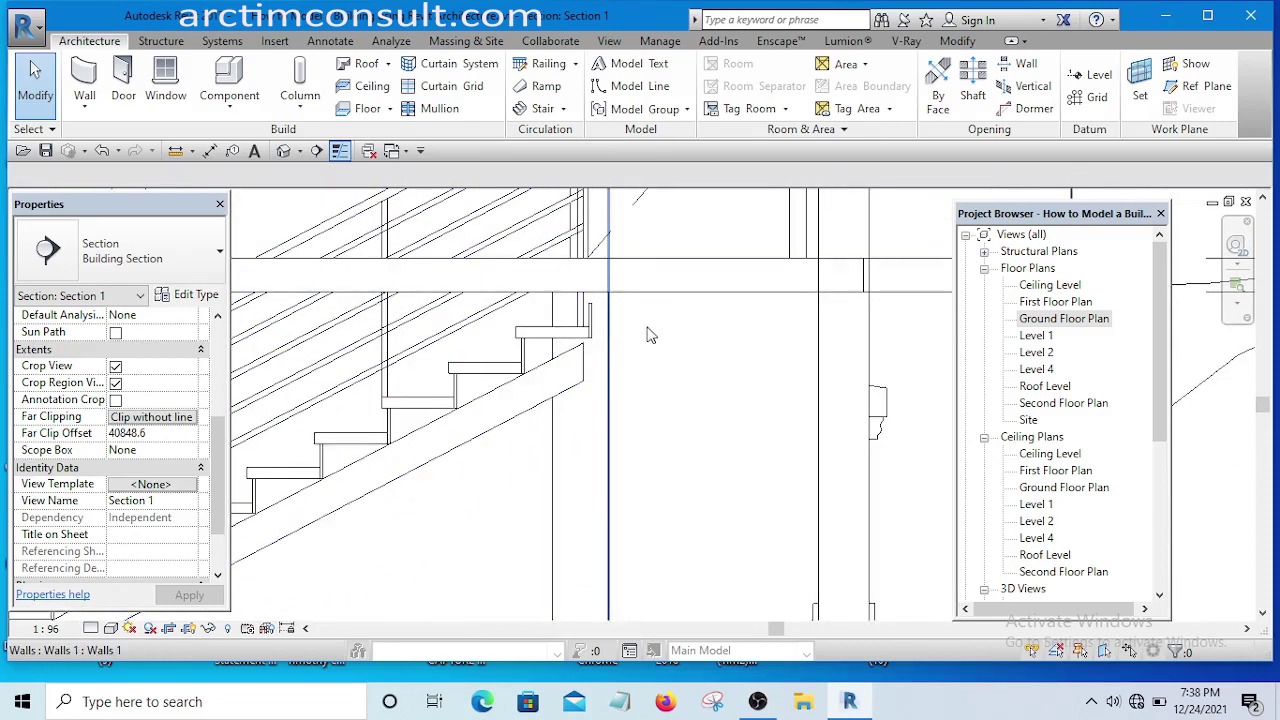
scroll(642, 328, "down", 3)
scroll(625, 330, "up", 5)
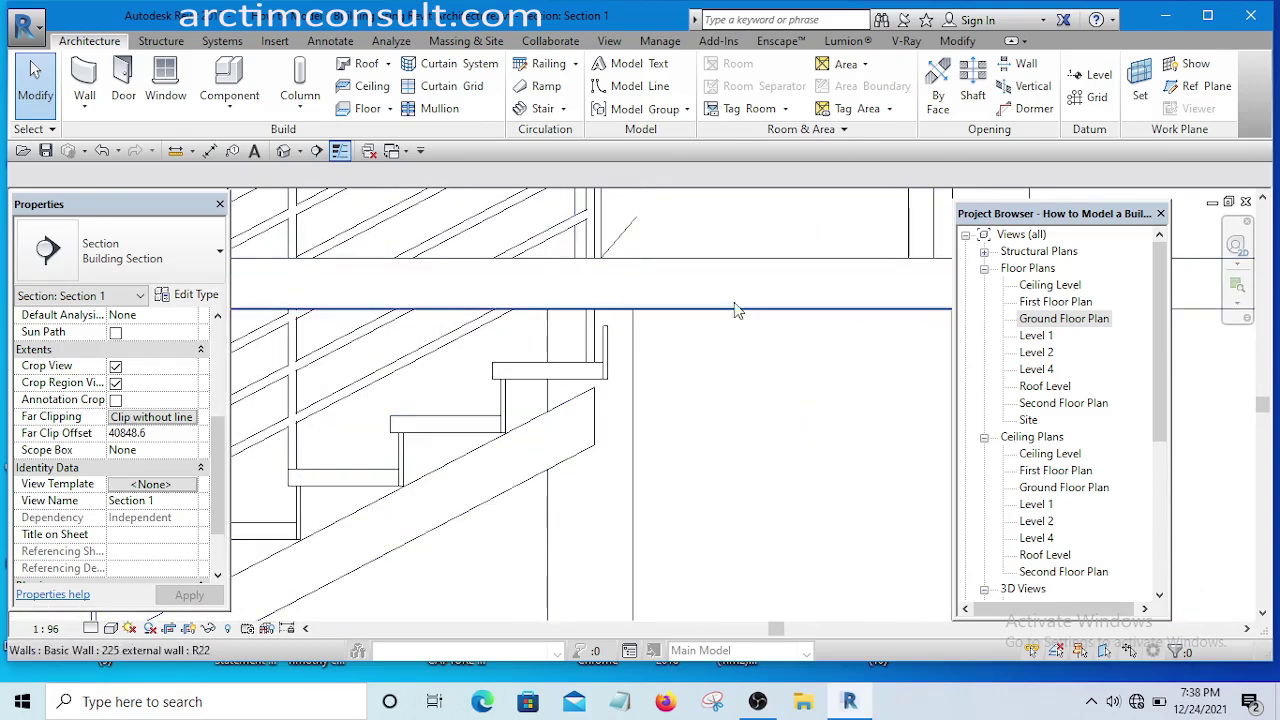
double_click(1070, 320)
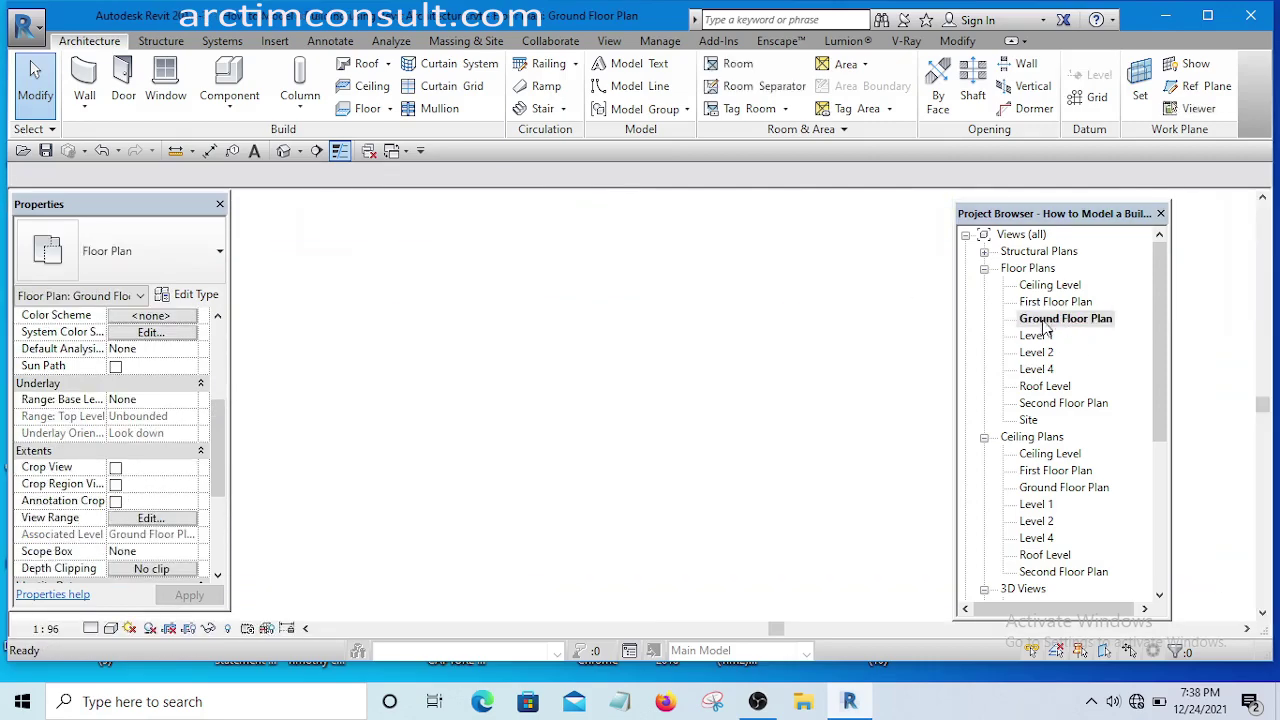
Select the L-shaped stair and enter its sketch with the lower run in view
scroll(607, 447, "up", 5)
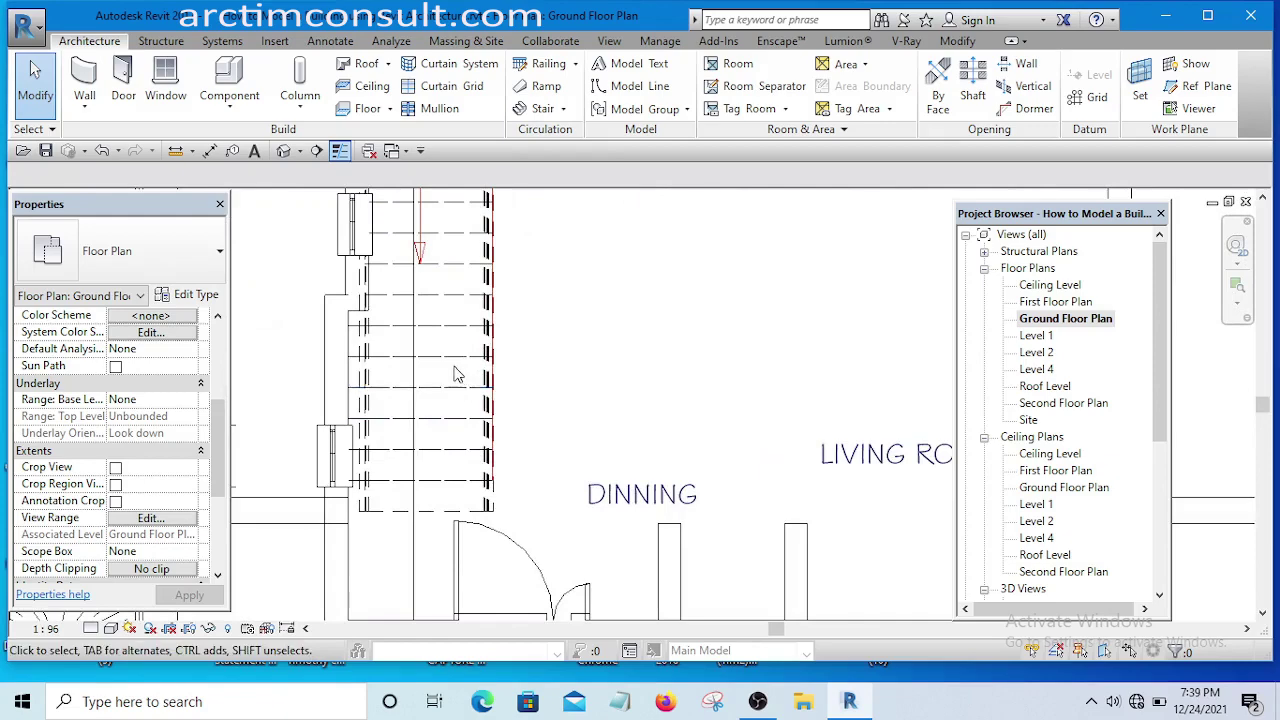
scroll(455, 375, "down", 3)
scroll(529, 363, "up", 2)
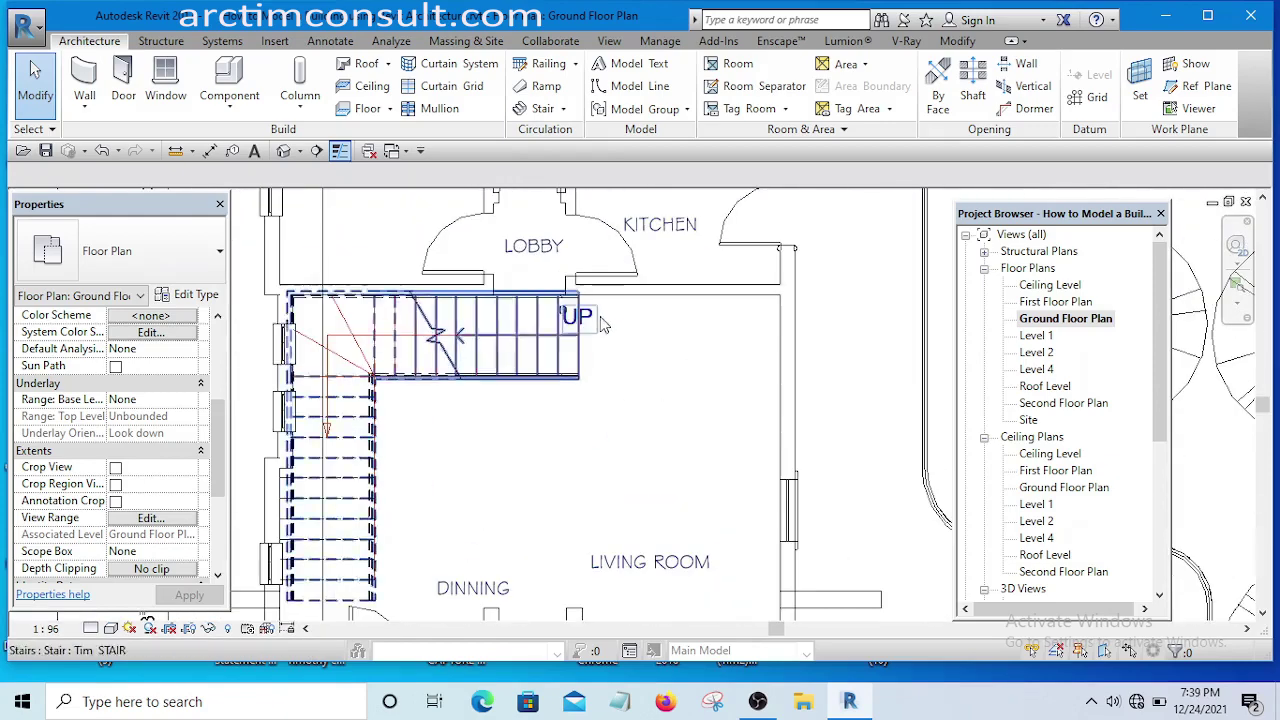
left_click(551, 358)
left_click(763, 90)
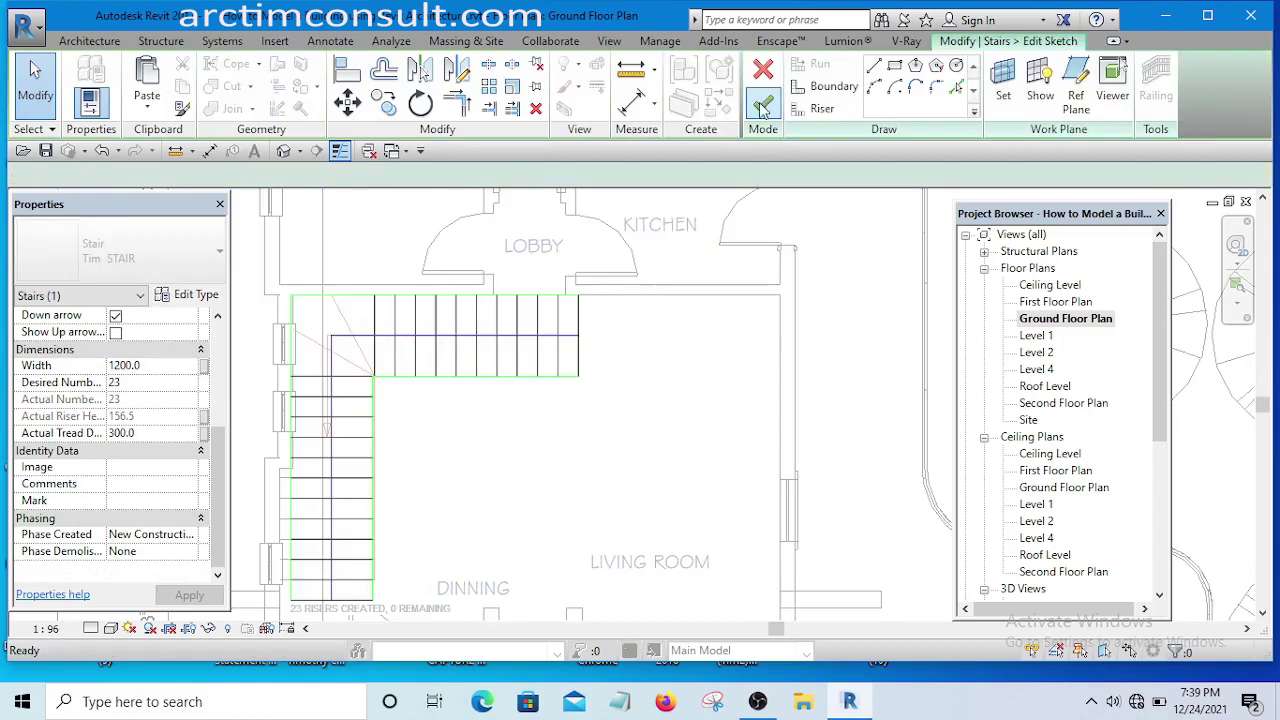
scroll(530, 400, "up", 2)
mouse_move(540, 350)
middle_mouse_down()
mouse_move(531, 383)
mouse_move(455, 398)
middle_mouse_up()
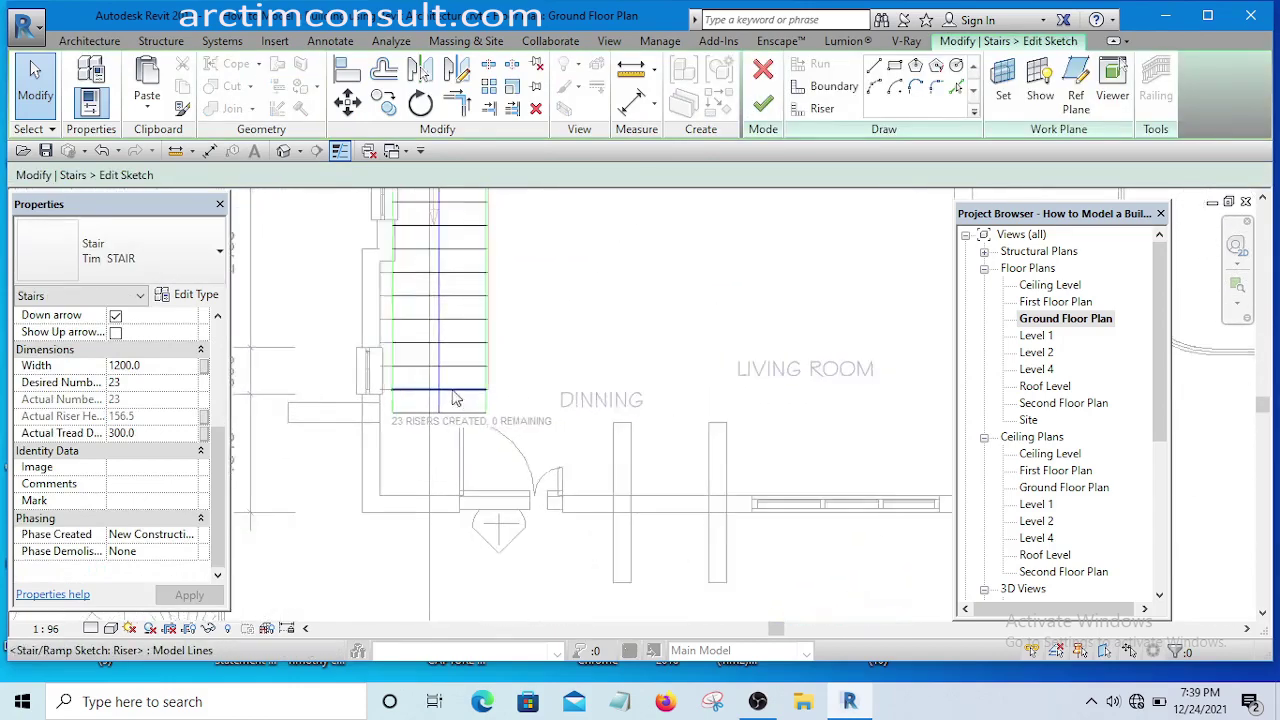
Extend the lower run from 3300 to 3600 for 24 risers, finish, and dismiss the warning
scroll(455, 398, "up", 1)
left_click(434, 378)
scroll(434, 400, "up", 1)
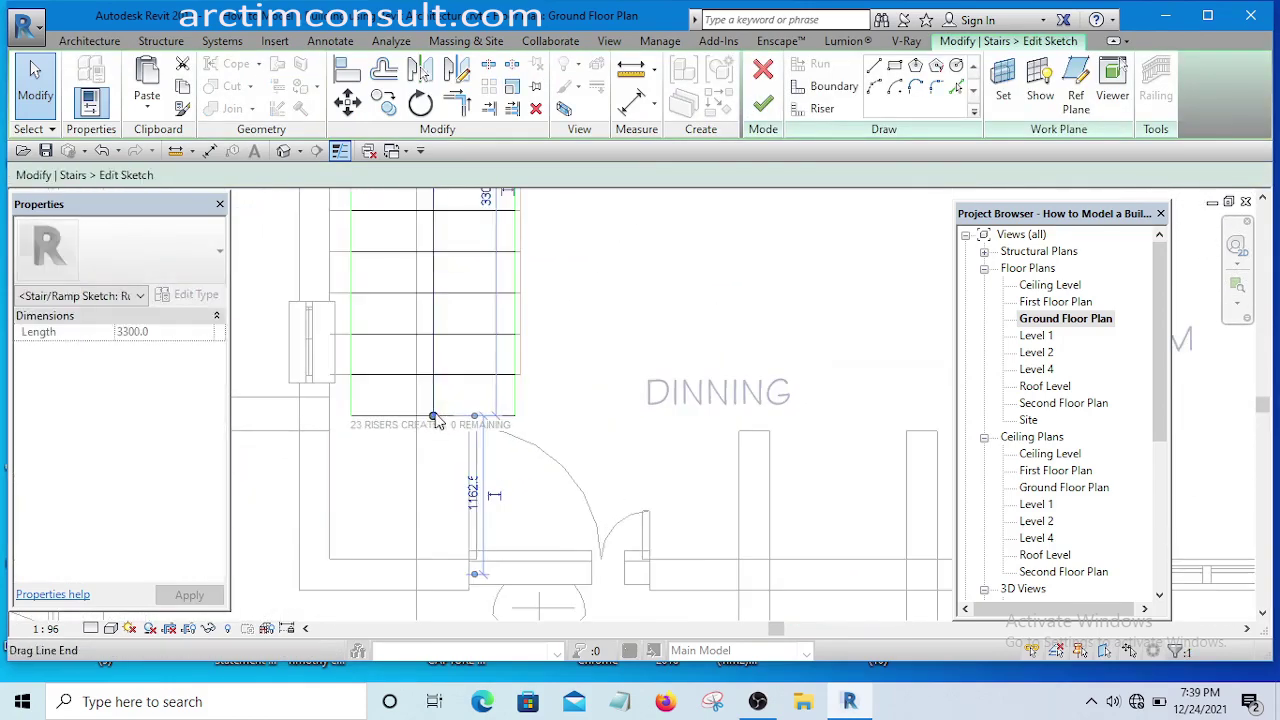
left_click_drag(434, 453, 433, 458)
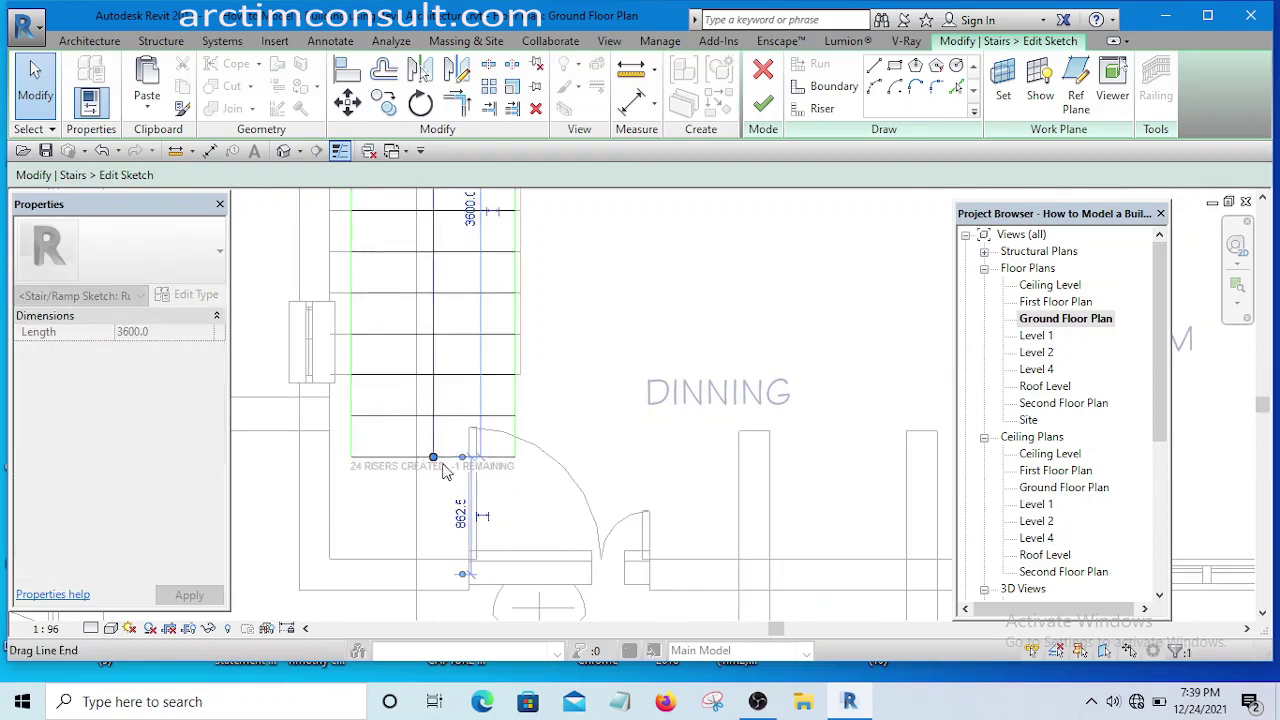
left_click(764, 106)
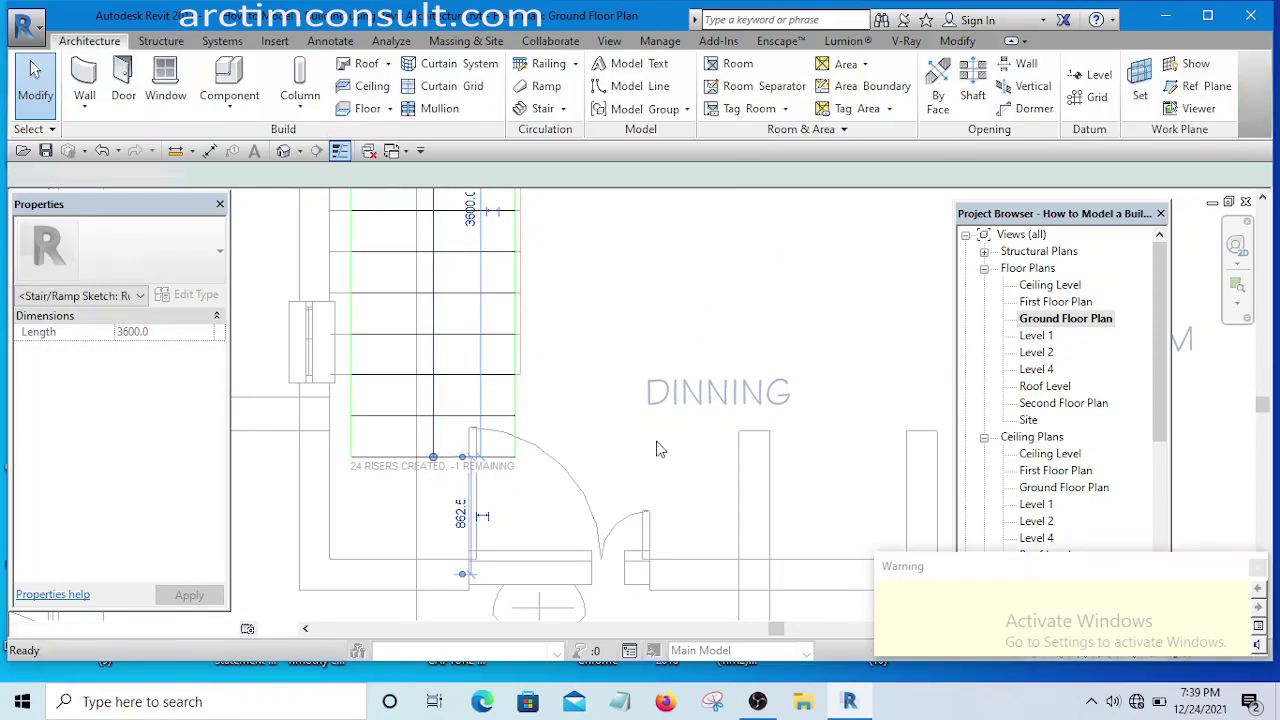
scroll(657, 449, "down", 5)
left_click(410, 228)
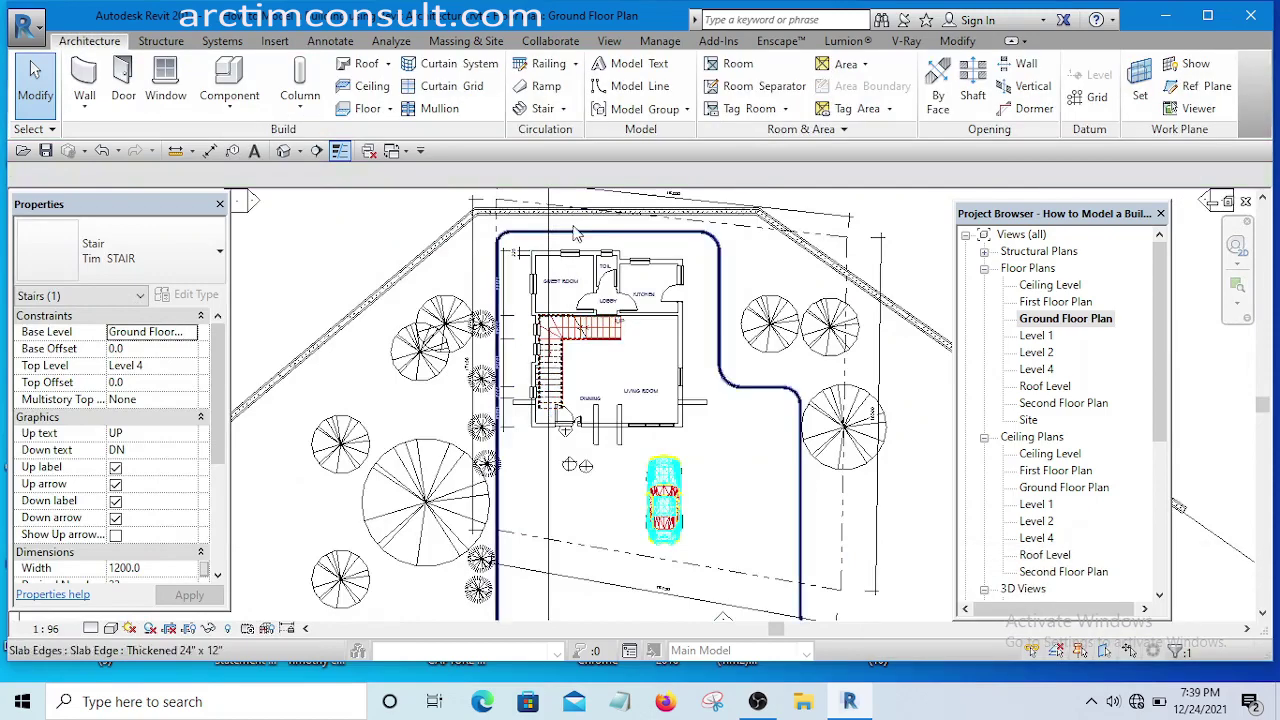
Open Section 1 from the section line and review the lengthened stair
middle_click_drag(410, 228, 530, 290)
scroll(530, 290, "up", 1)
right_click(527, 278)
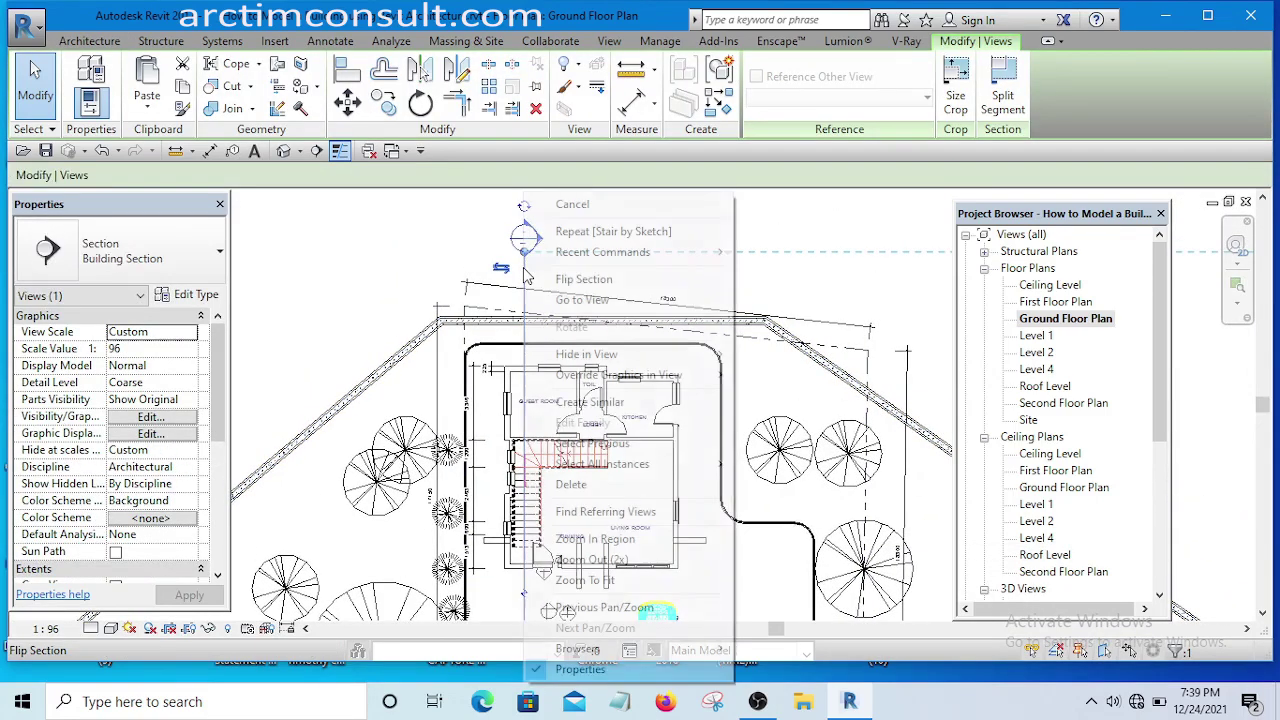
left_click(580, 297)
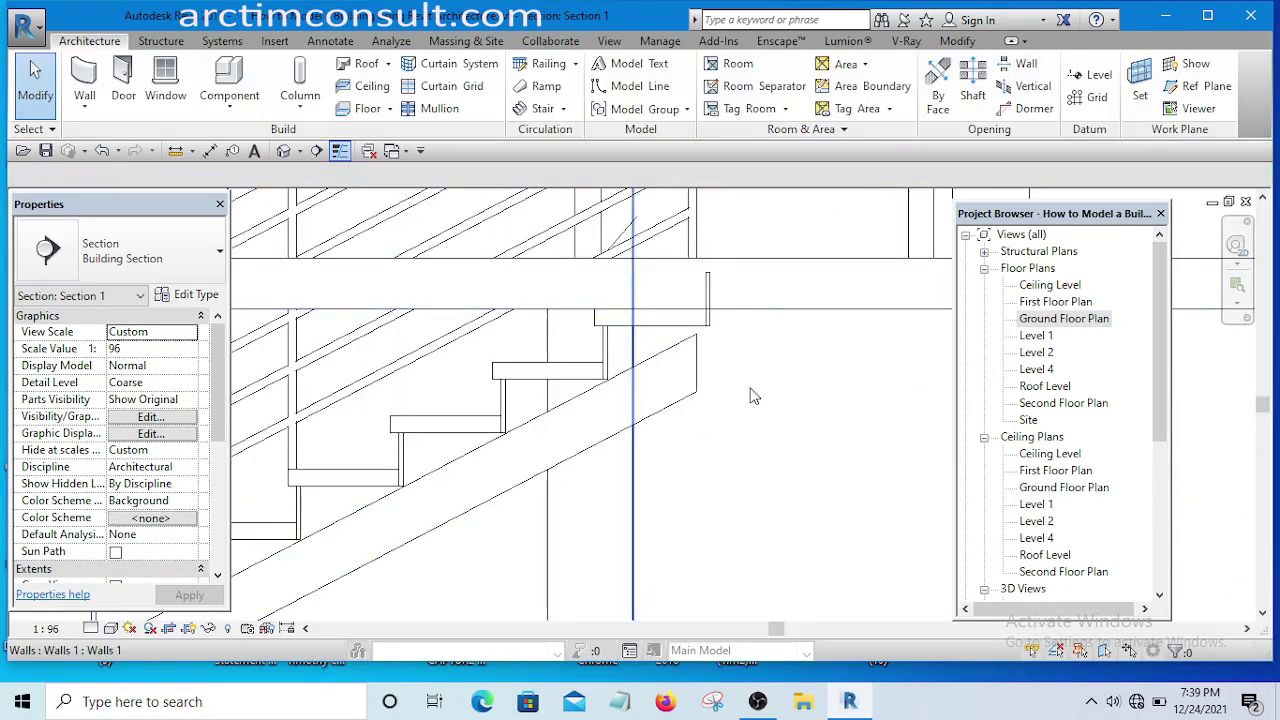
scroll(710, 300, "up", 2)
scroll(708, 318, "down", 2)
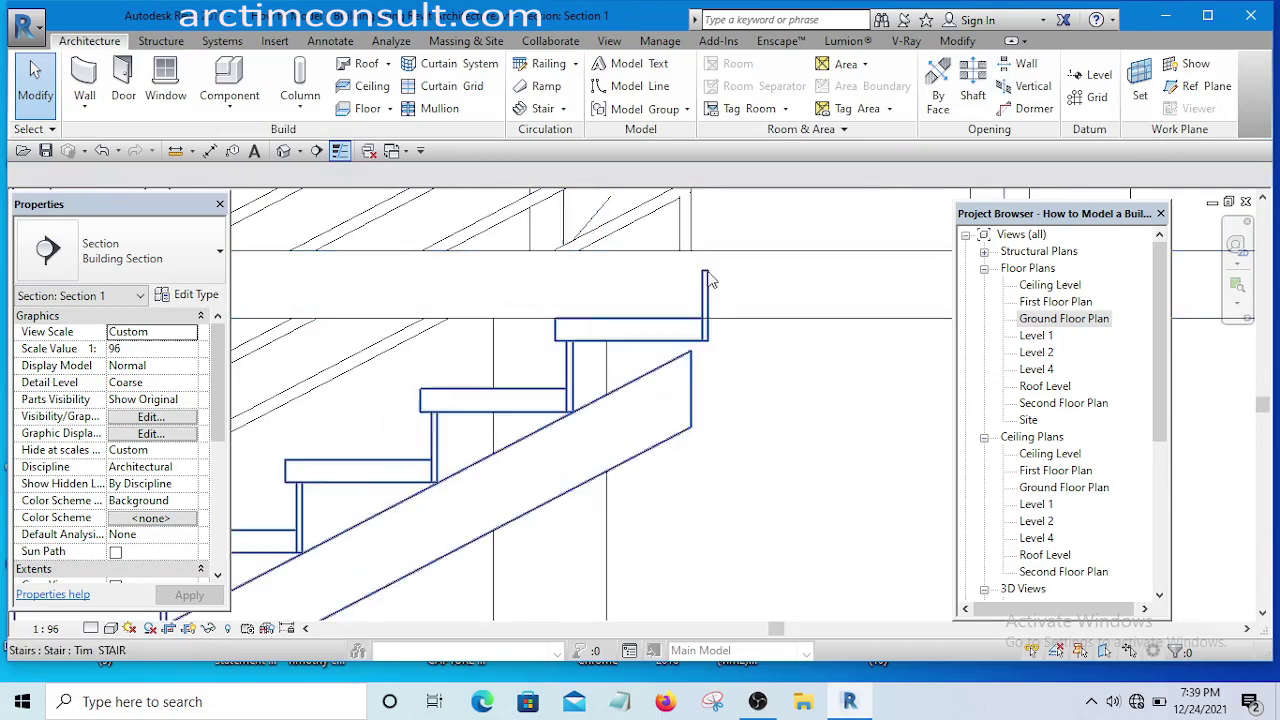
middle_click_drag(710, 318, 720, 372)
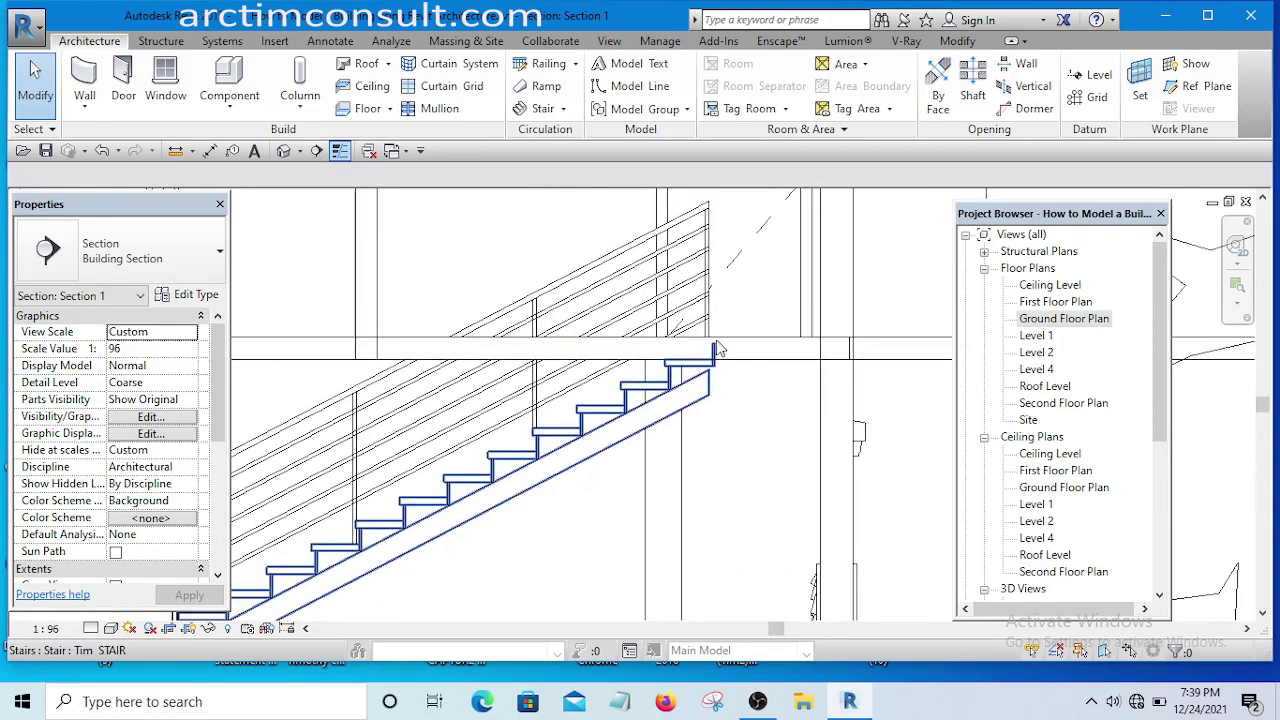
scroll(718, 350, "down", 1)
scroll(724, 365, "down", 2)
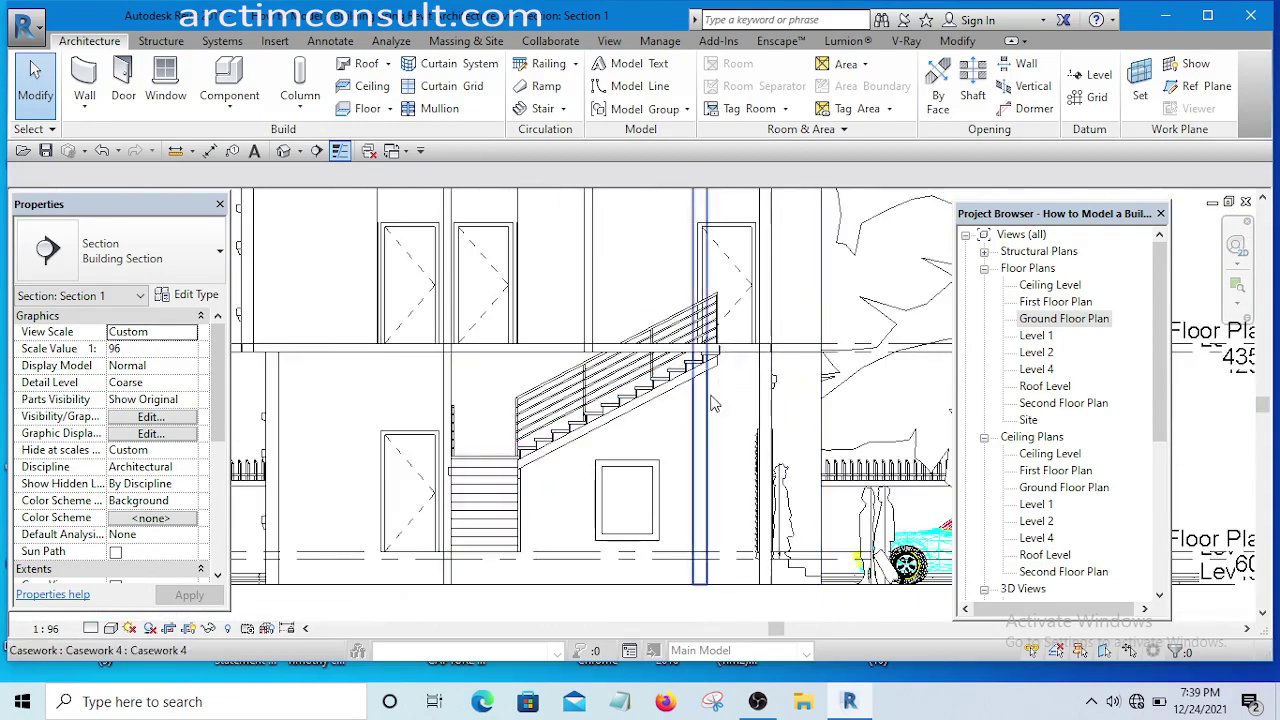
scroll(660, 405, "up", 1)
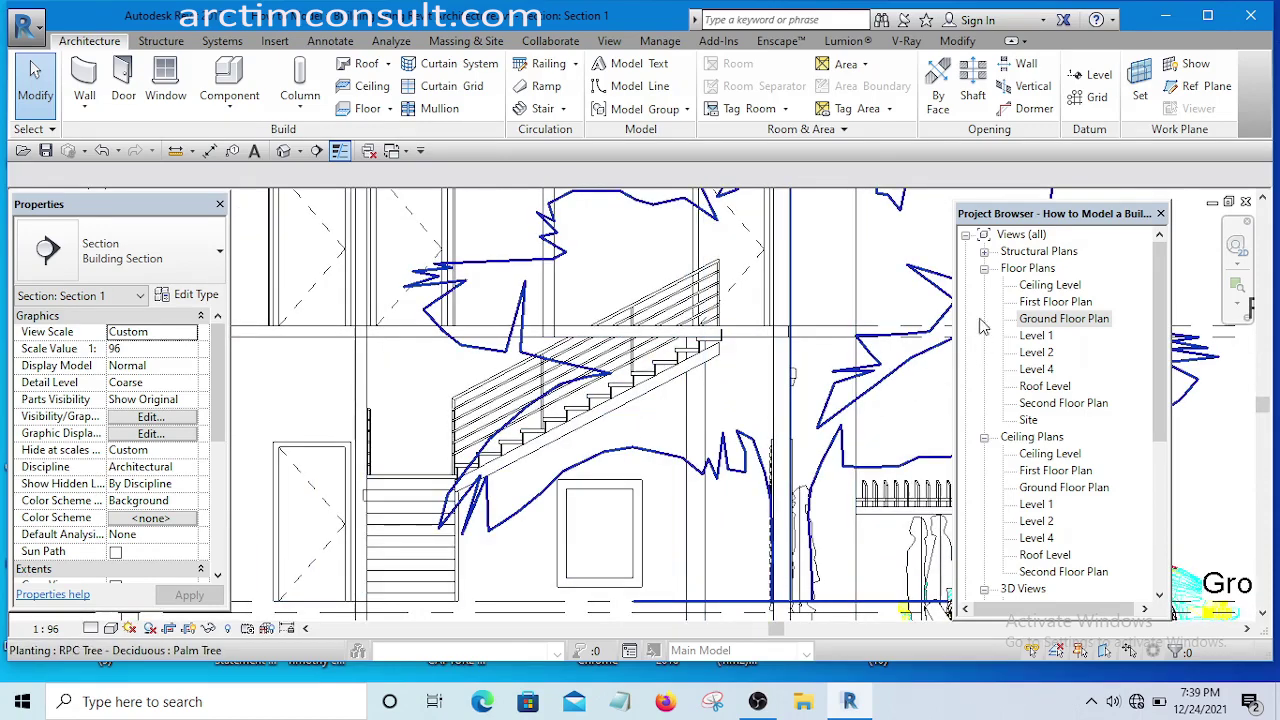
Return to the Ground Floor Plan and zoom in on the stair
double_click(1058, 320)
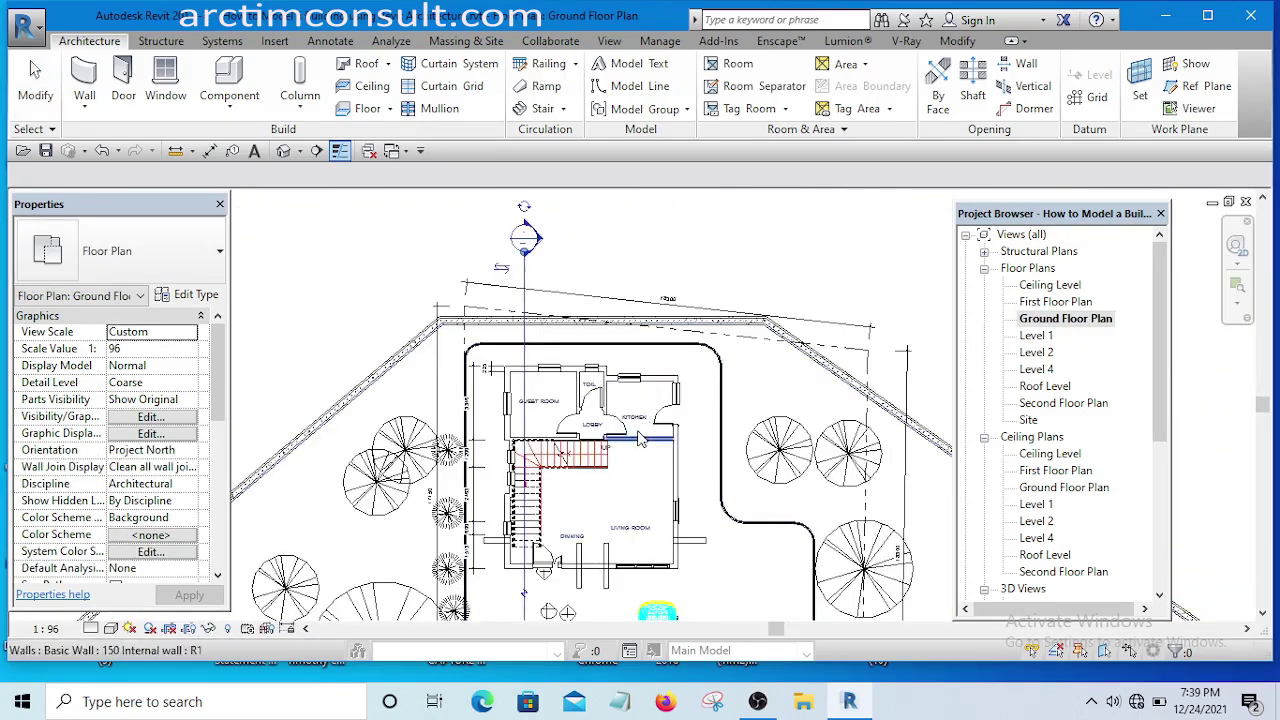
scroll(655, 352, "up", 2)
scroll(655, 352, "up", 2)
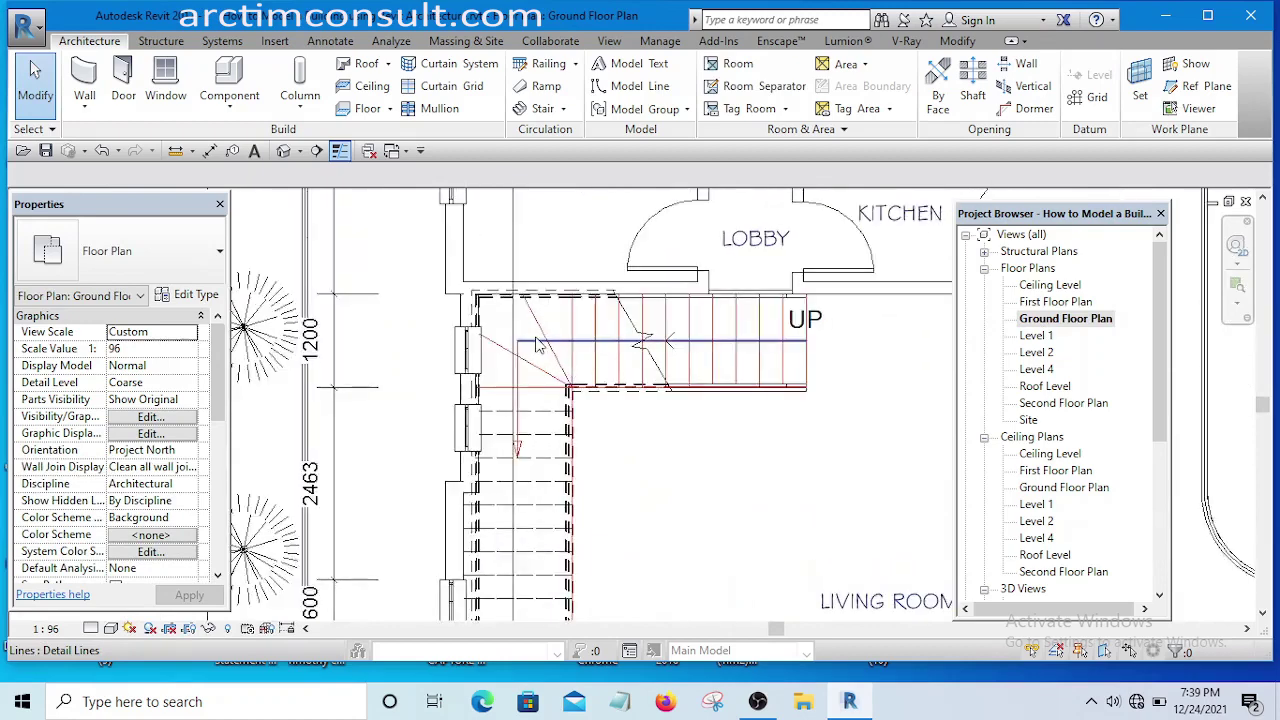
scroll(548, 370, "down", 1)
scroll(548, 370, "up", 3)
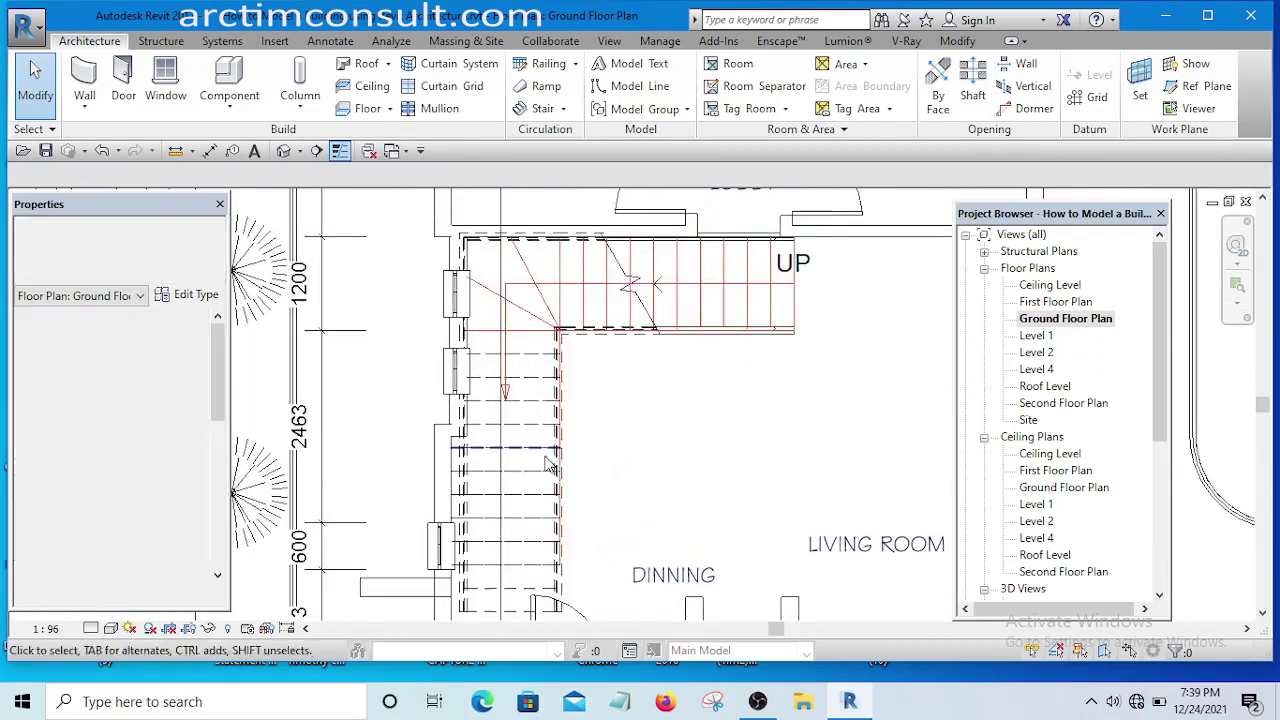
scroll(580, 360, "down", 3)
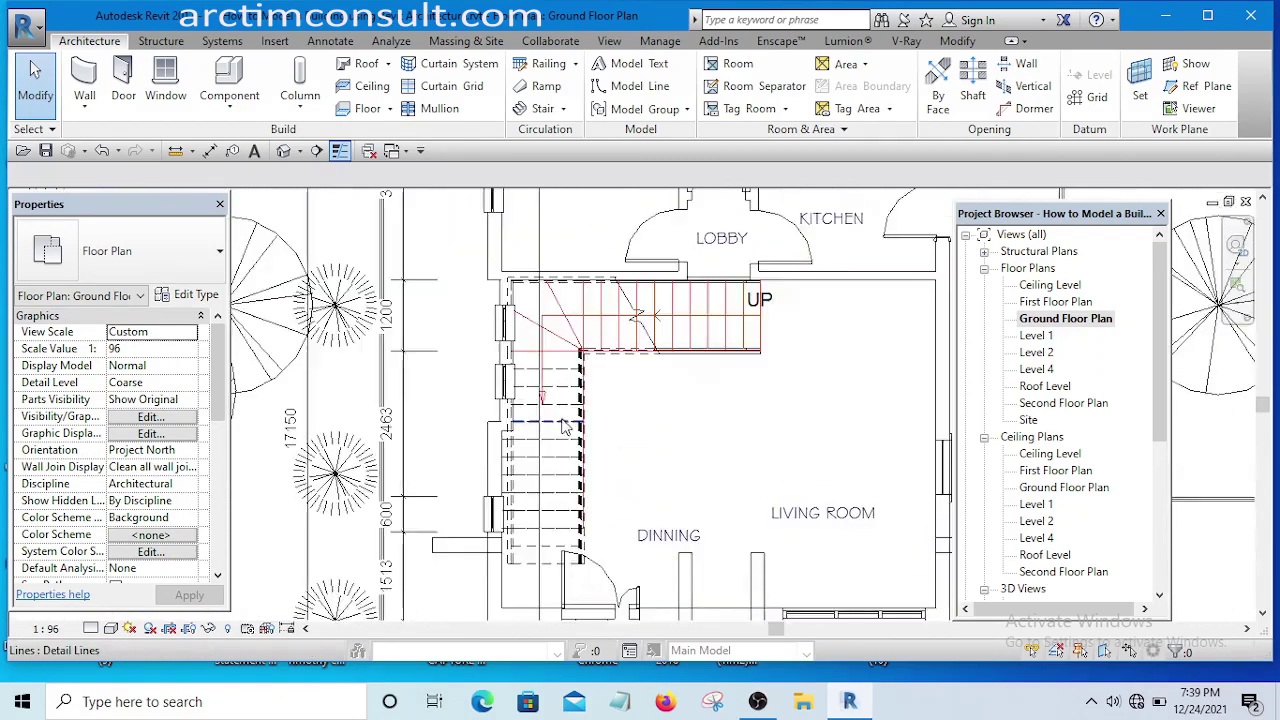
scroll(578, 418, "up", 3)
scroll(578, 418, "up", 2)
Enter the stair's sketch and draw a diagonal riser line at the inner corner
scroll(600, 400, "down", 3)
scroll(740, 320, "up", 3)
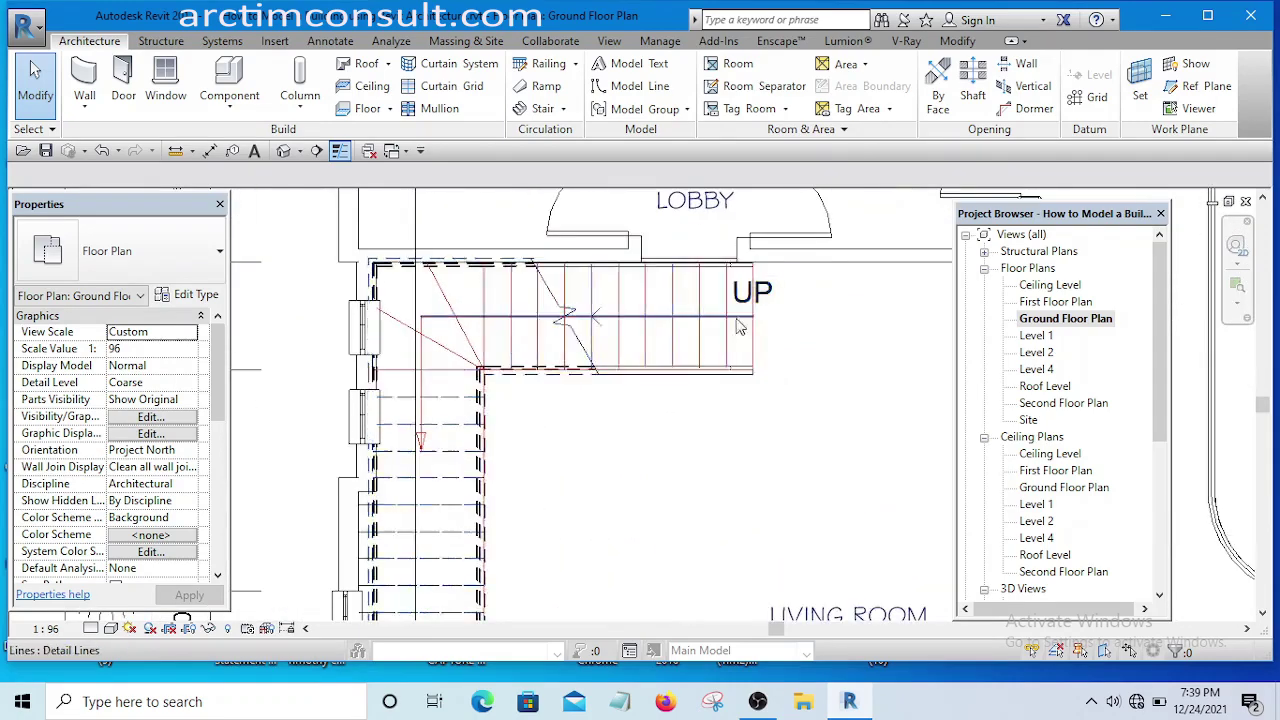
left_click(741, 354)
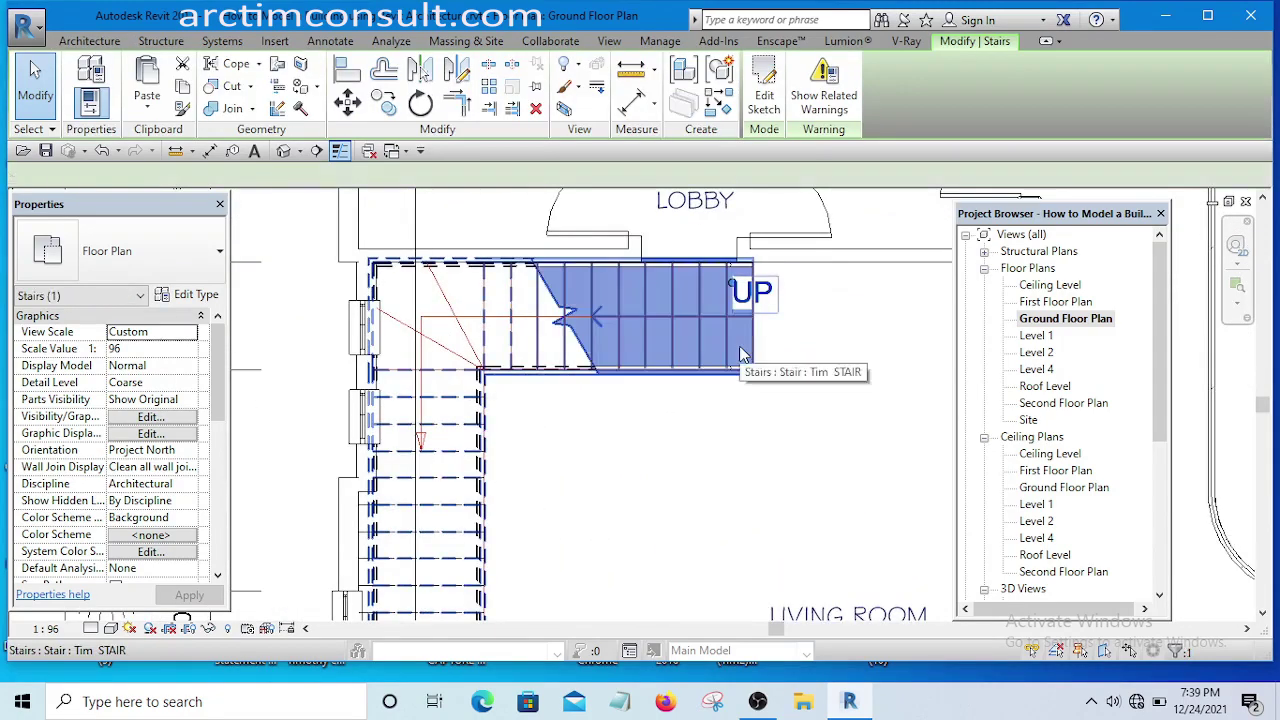
left_click(772, 98)
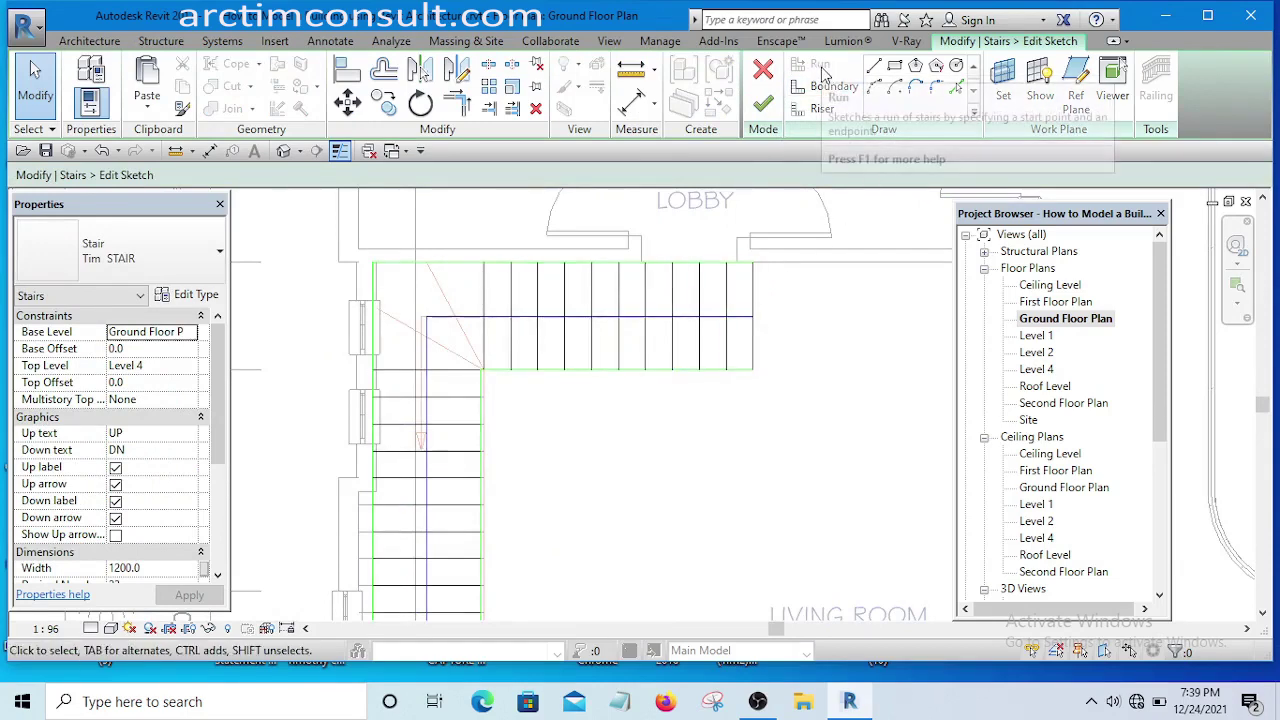
left_click(820, 110)
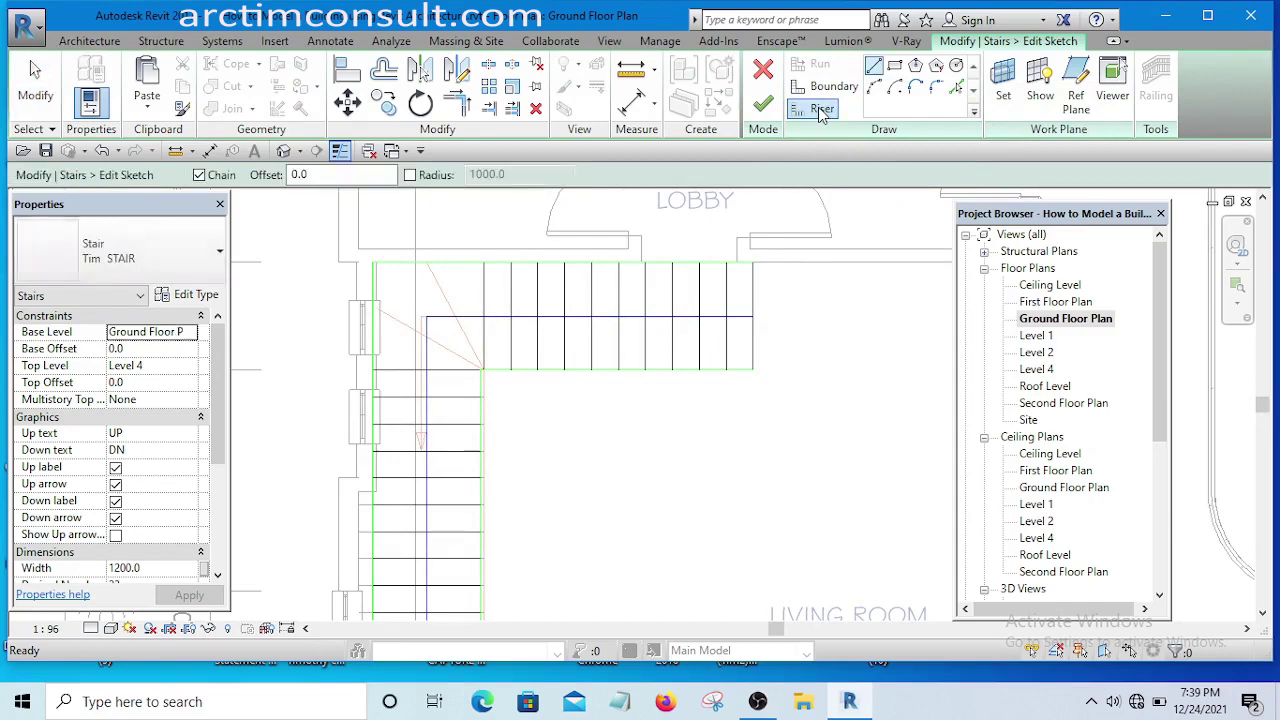
scroll(491, 368, "up", 4)
scroll(494, 365, "up", 2)
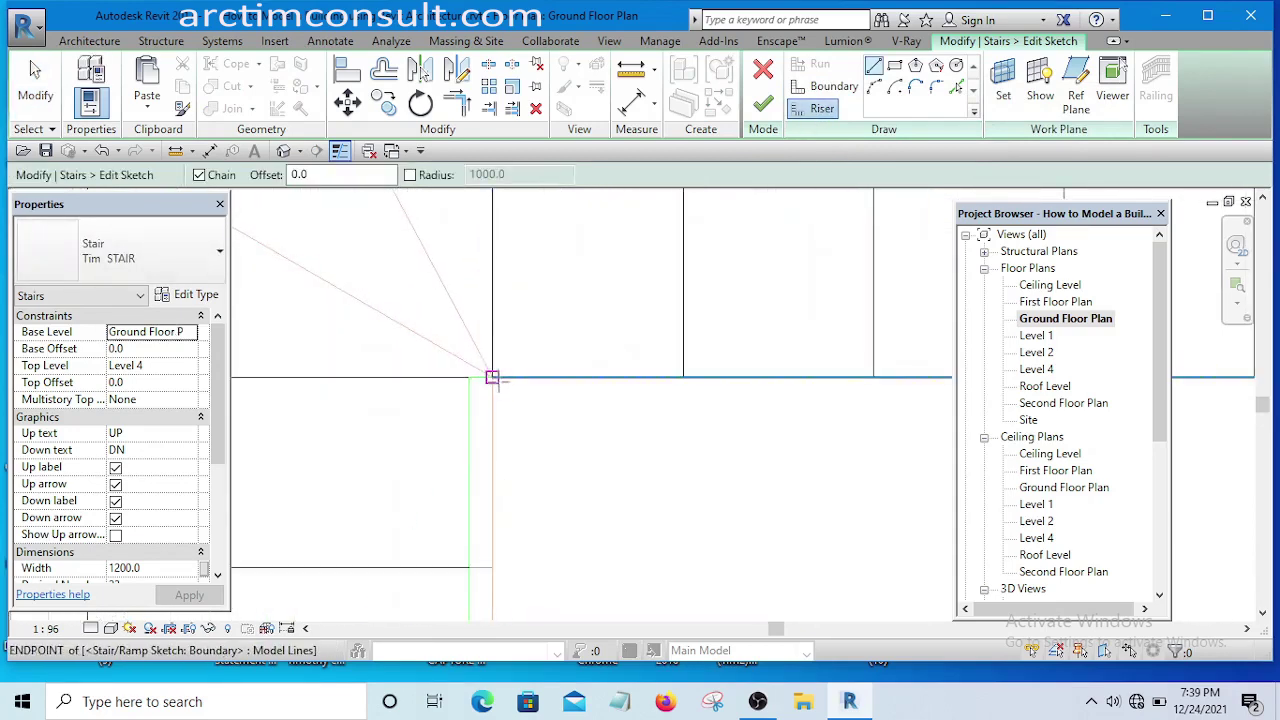
left_click(491, 376)
scroll(523, 391, "down", 4)
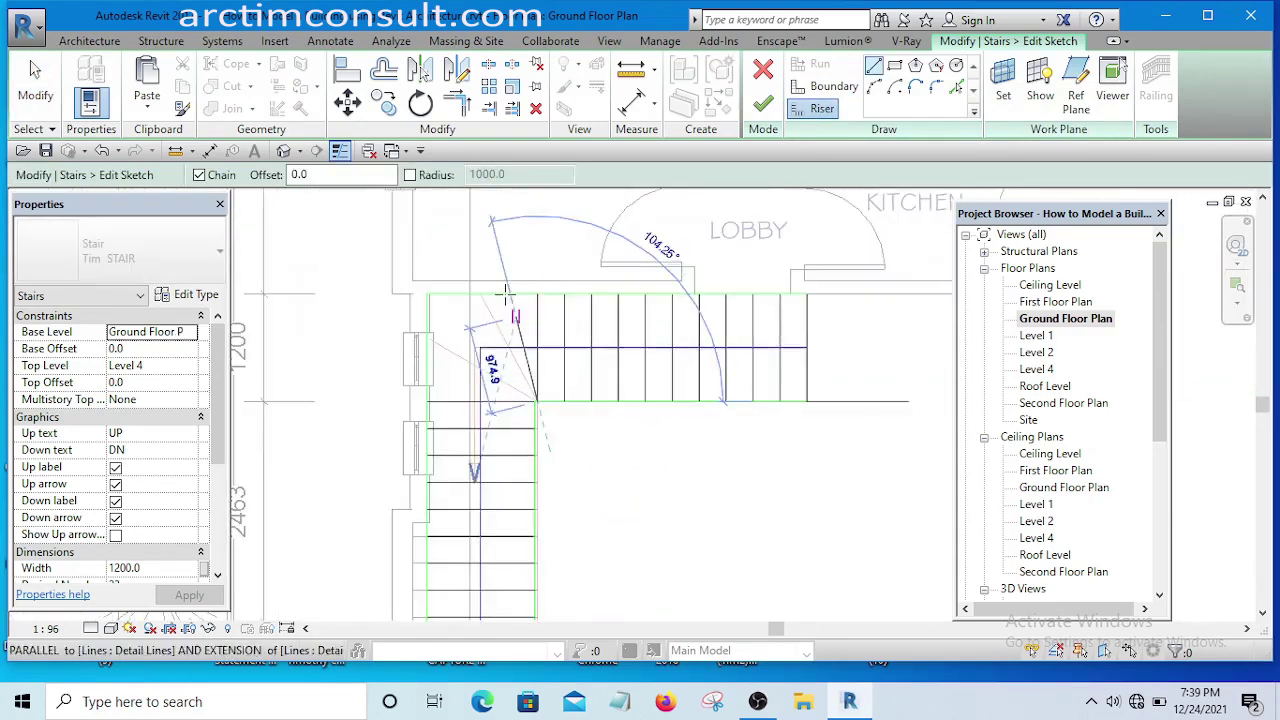
scroll(474, 285, "up", 3)
left_click(470, 325)
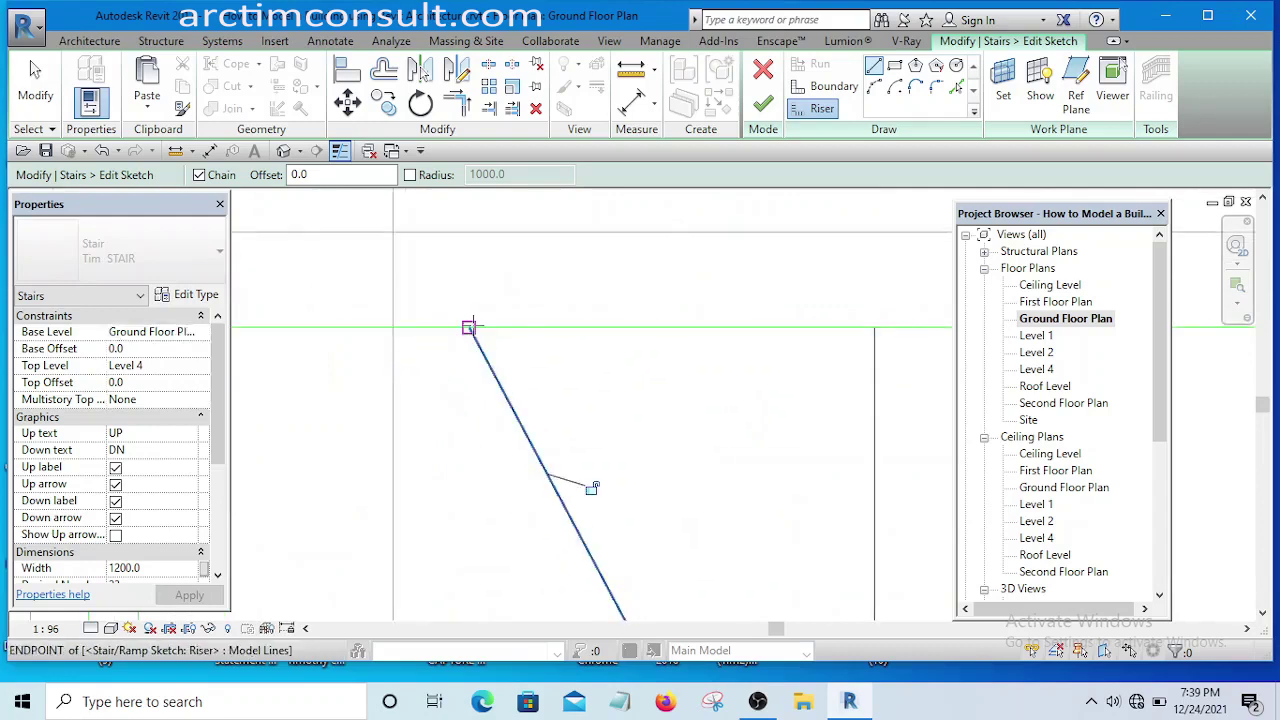
scroll(563, 374, "down", 3)
scroll(657, 514, "up", 4)
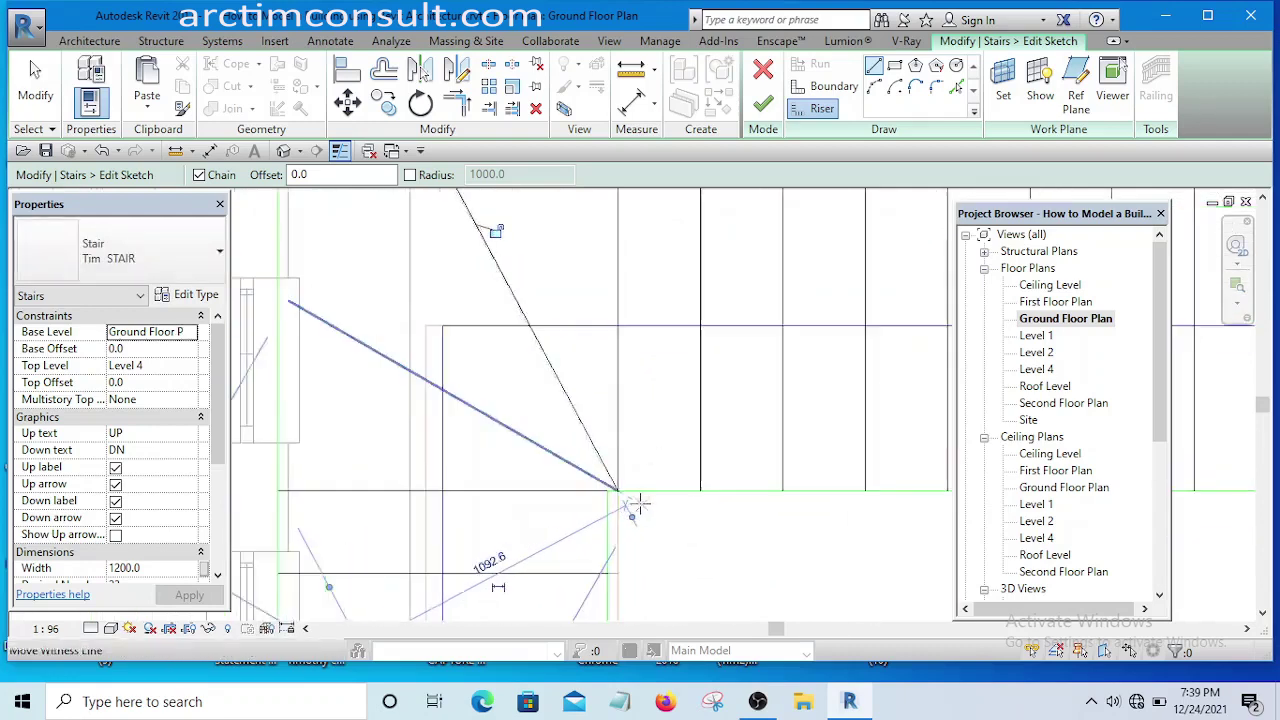
key("Escape")
key("Escape")
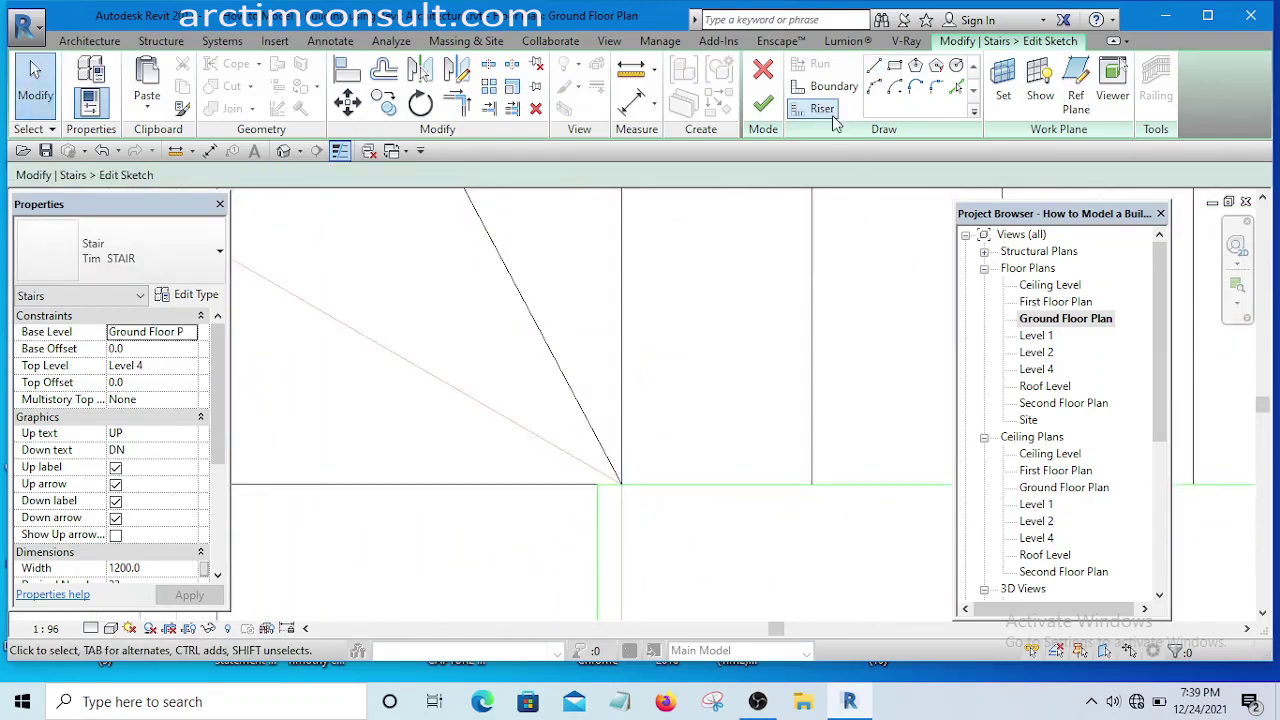
Draw a second diagonal winder riser from the corner point to the outer boundary
left_click(820, 110)
scroll(634, 531, "down", 2)
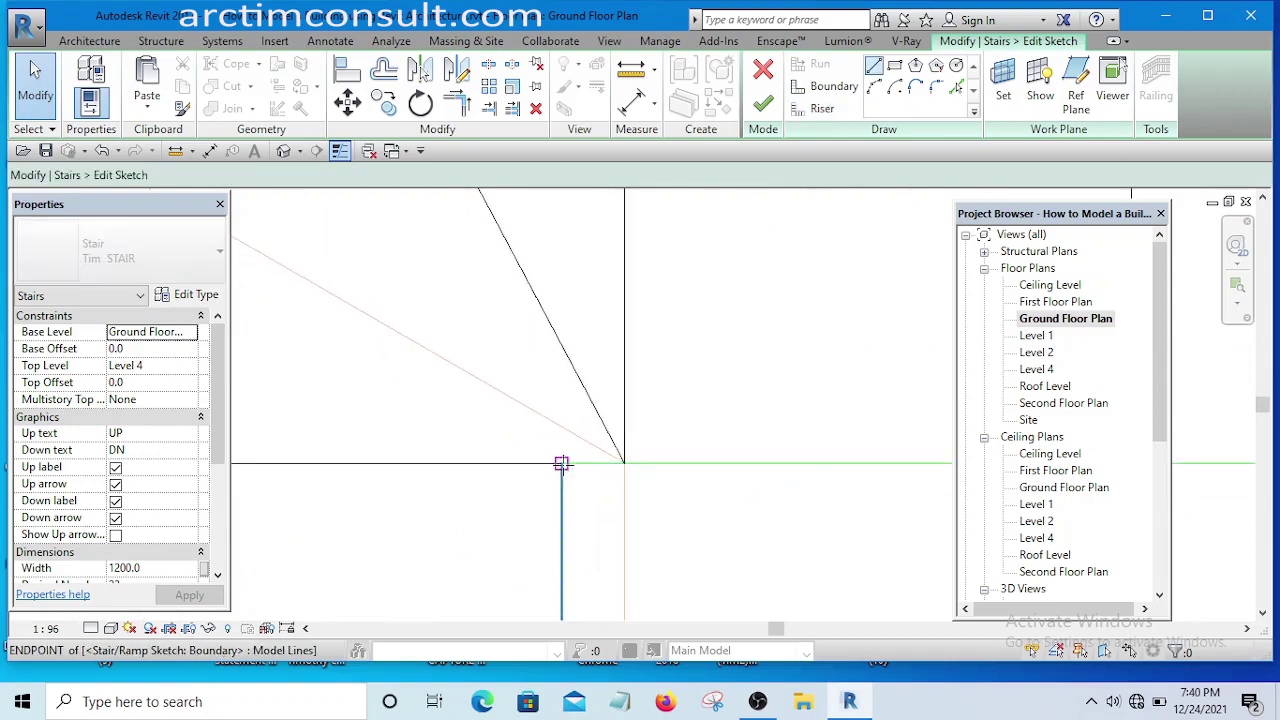
left_click(561, 463)
scroll(757, 537, "up", 4)
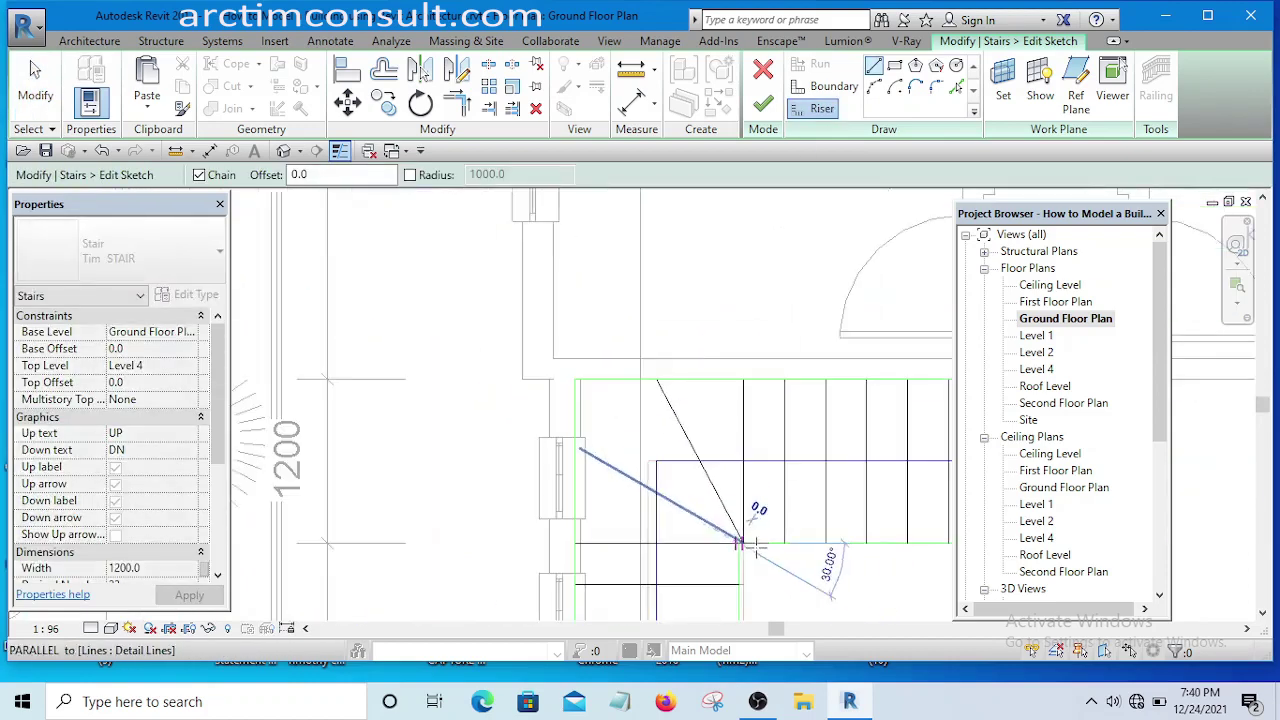
scroll(592, 483, "up", 5)
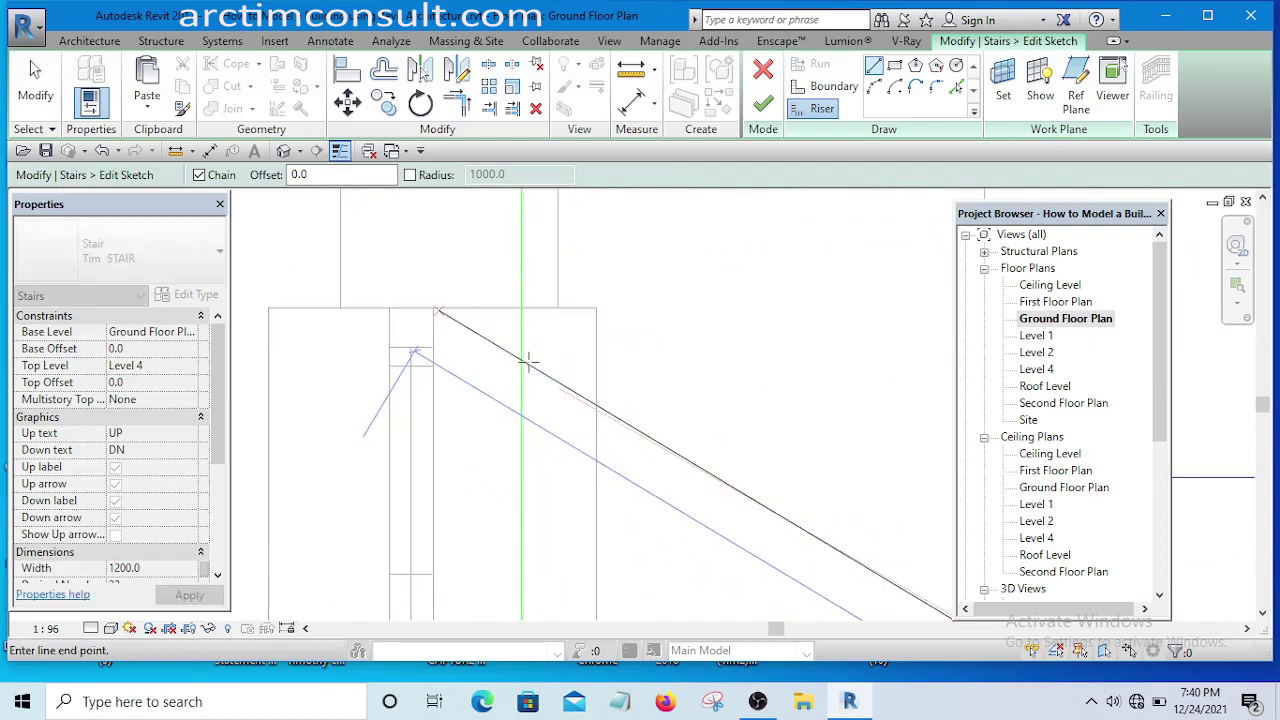
left_click(520, 358)
key("Escape")
key("Escape")
scroll(574, 363, "down", 3)
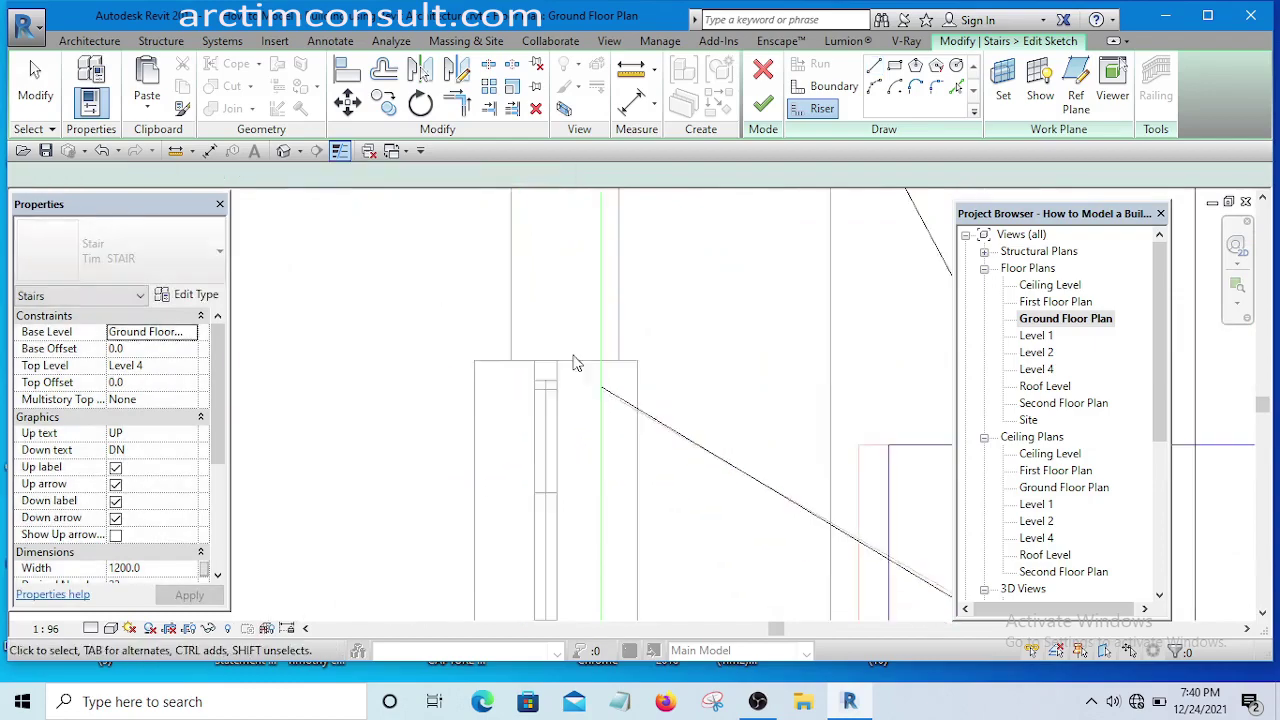
scroll(686, 451, "down", 3)
scroll(629, 471, "up", 2)
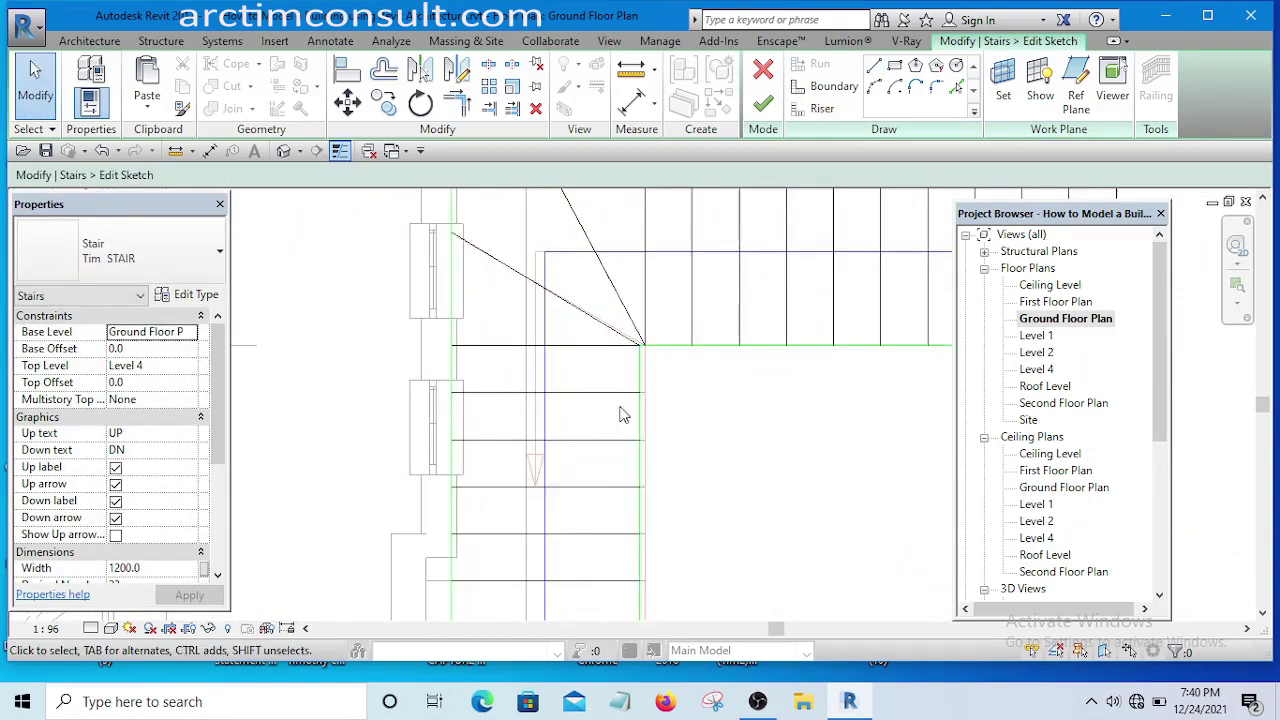
scroll(597, 340, "down", 4)
scroll(597, 340, "down", 2)
scroll(652, 389, "up", 3)
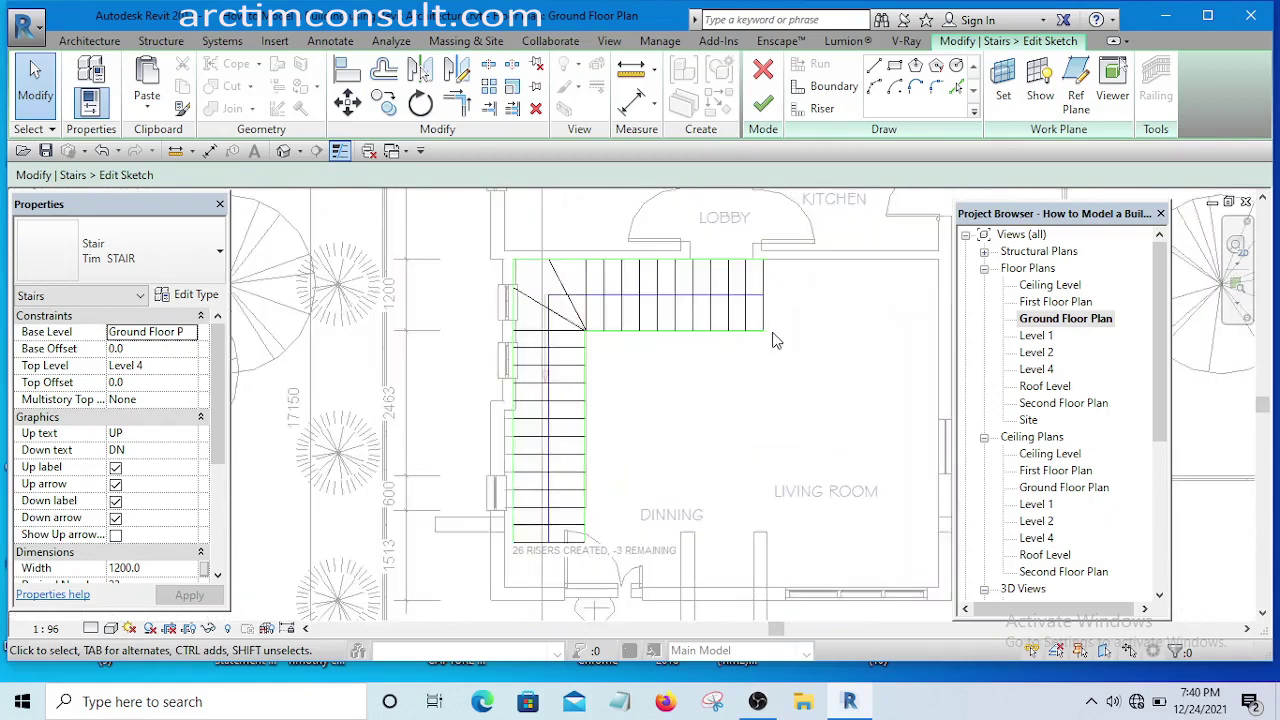
middle_click_drag(748, 375, 756, 345)
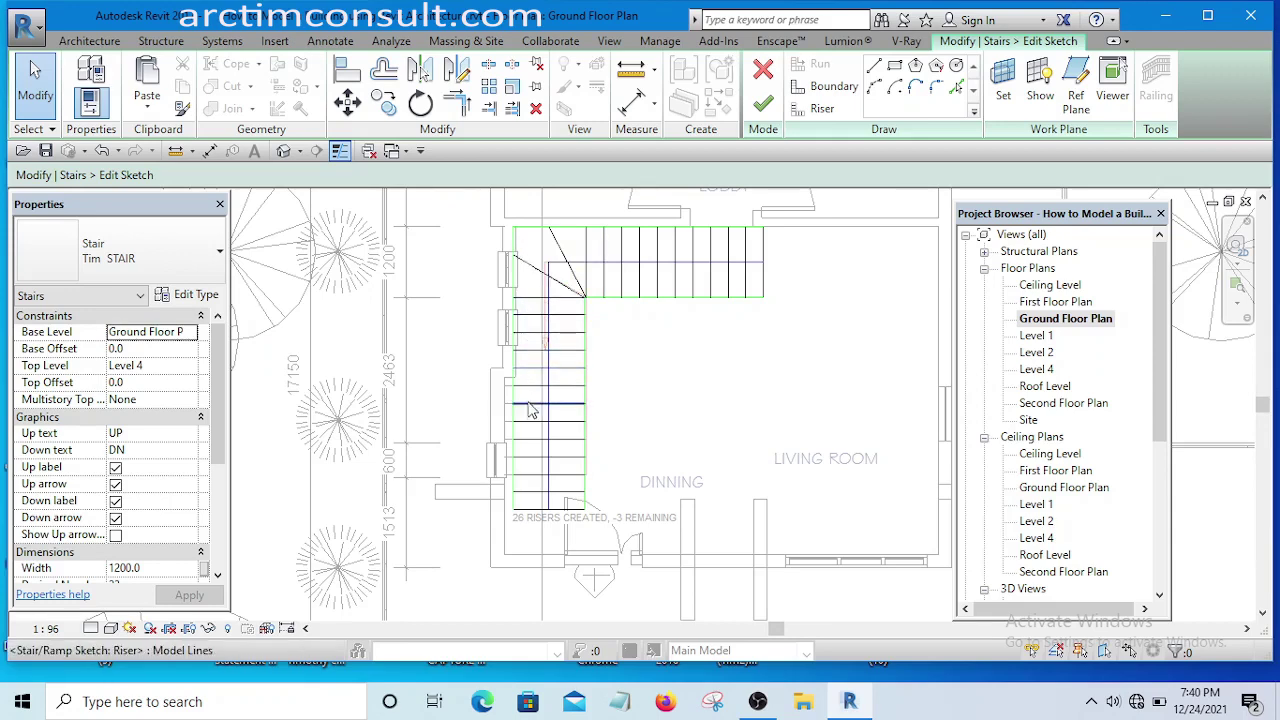
Shorten the lower run to 2700, leaving 23 risers with 0 remaining, and finish the sketch
scroll(547, 497, "up", 3)
left_click(550, 490)
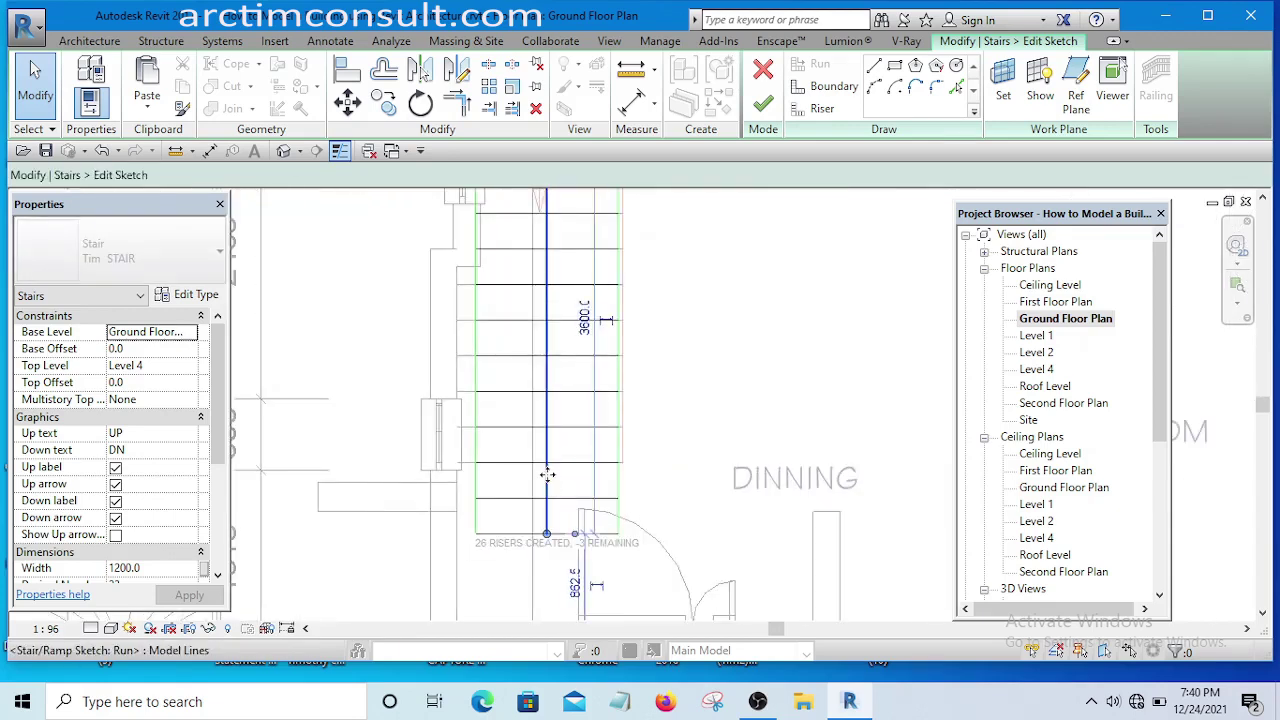
left_click_drag(547, 540, 547, 427)
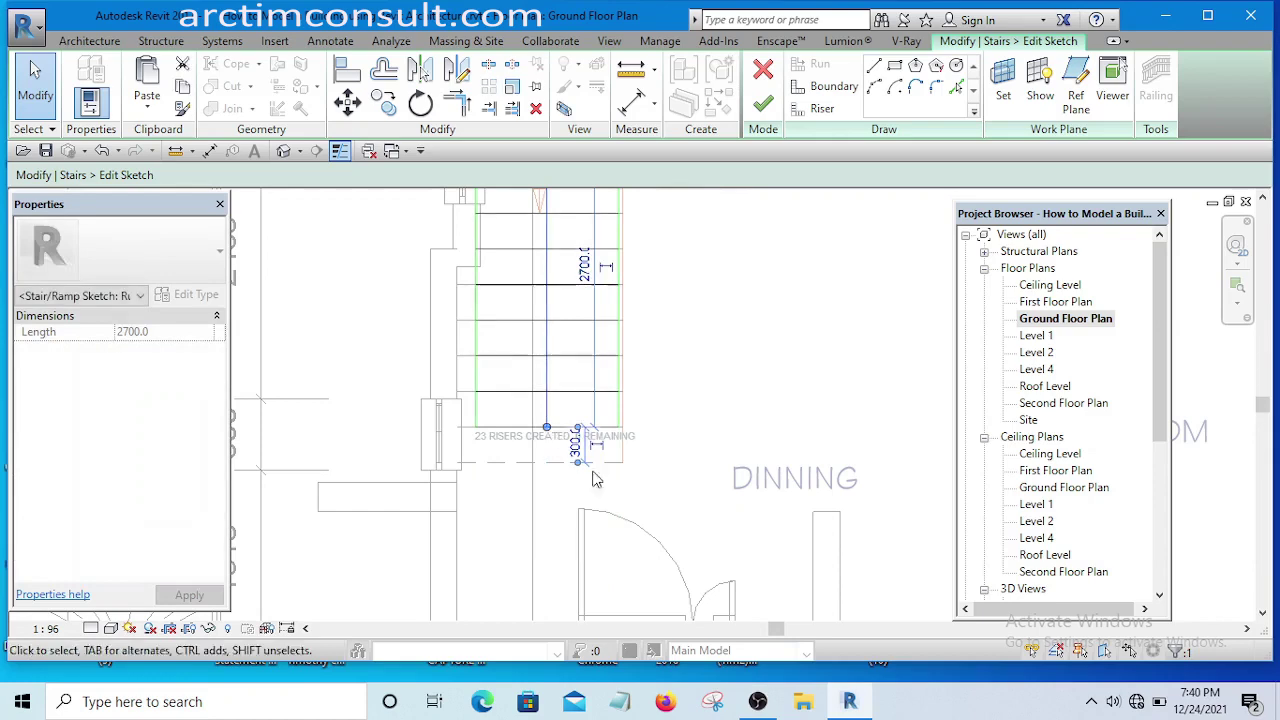
left_click(670, 468)
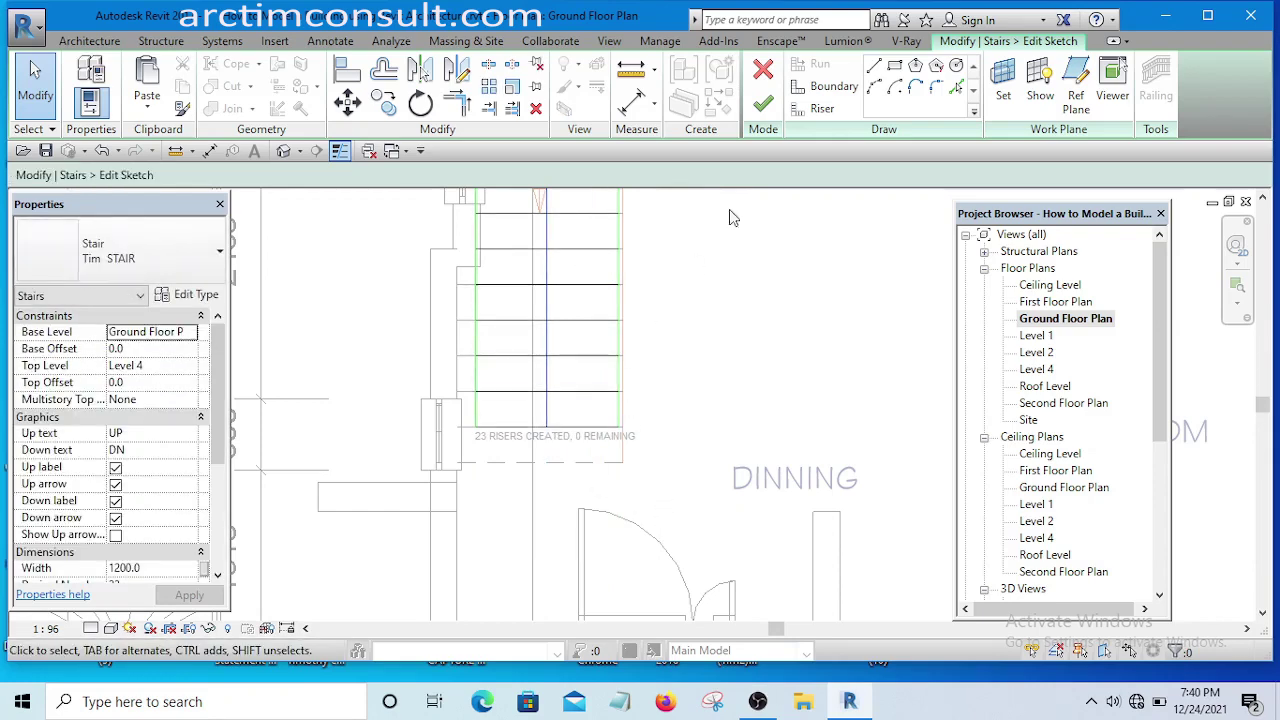
left_click(763, 103)
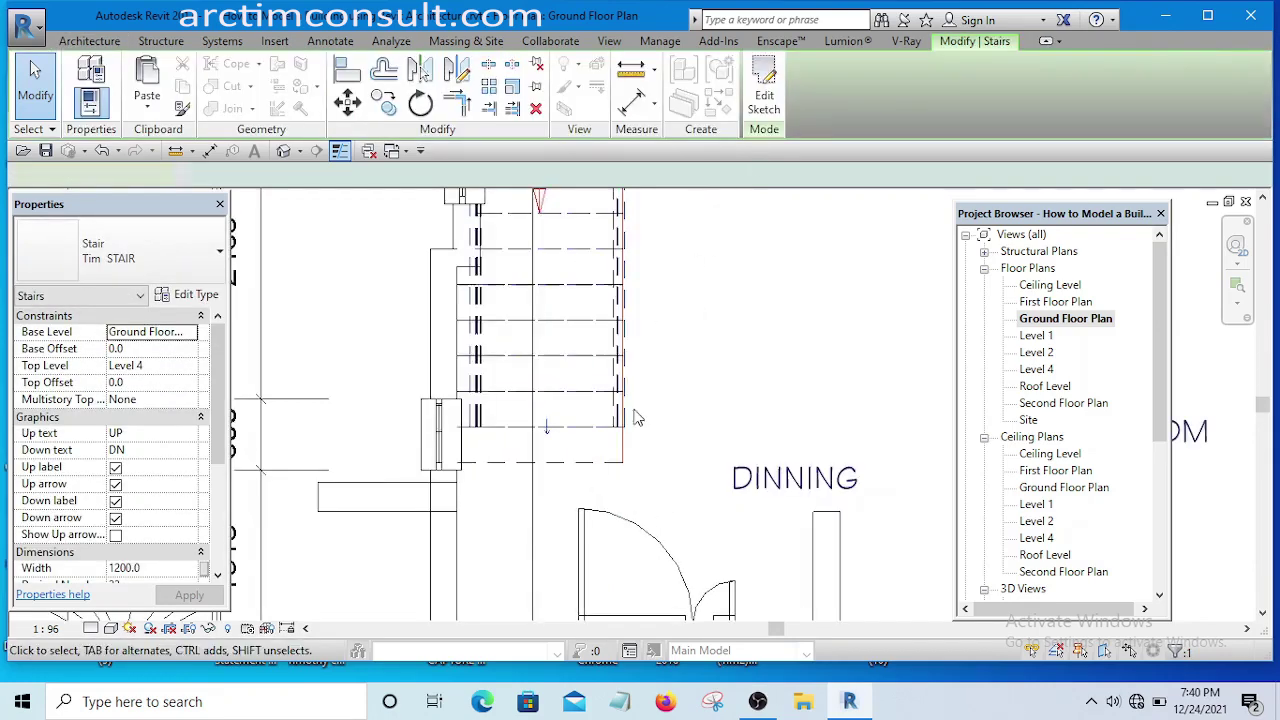
scroll(603, 306, "down", 5)
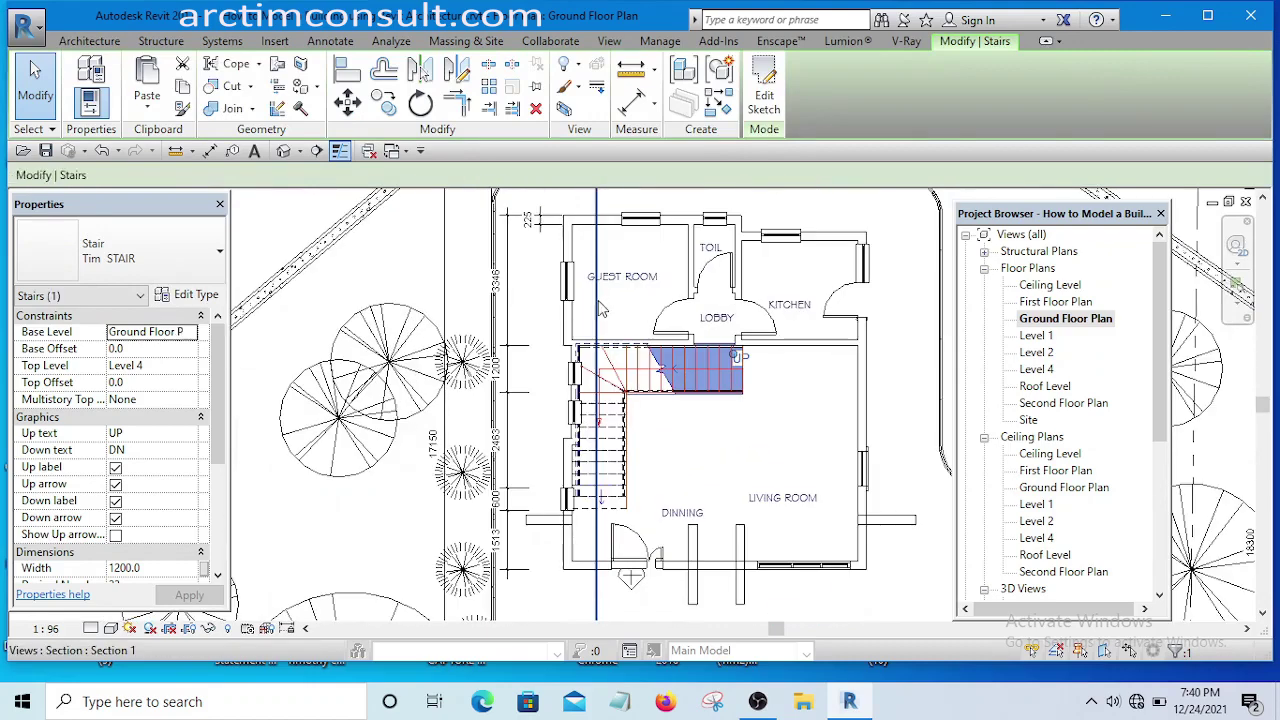
left_click(598, 310)
right_click(600, 310)
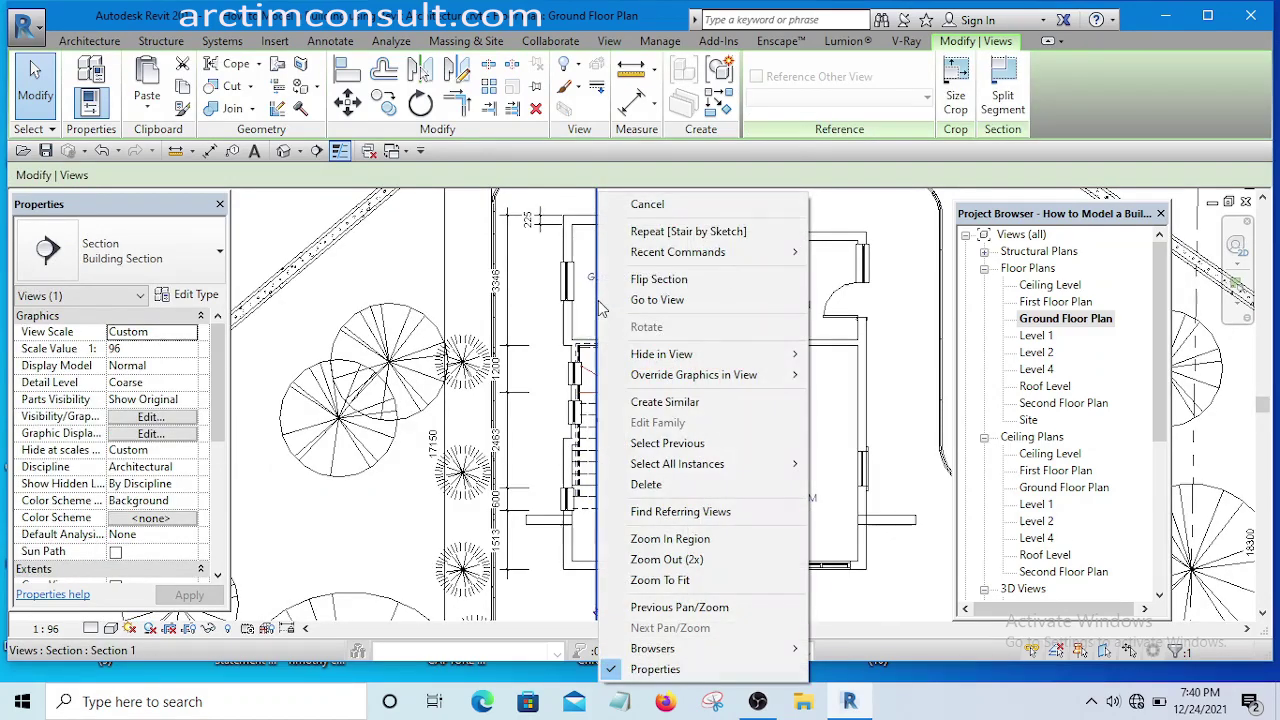
left_click(671, 300)
scroll(655, 368, "up", 1)
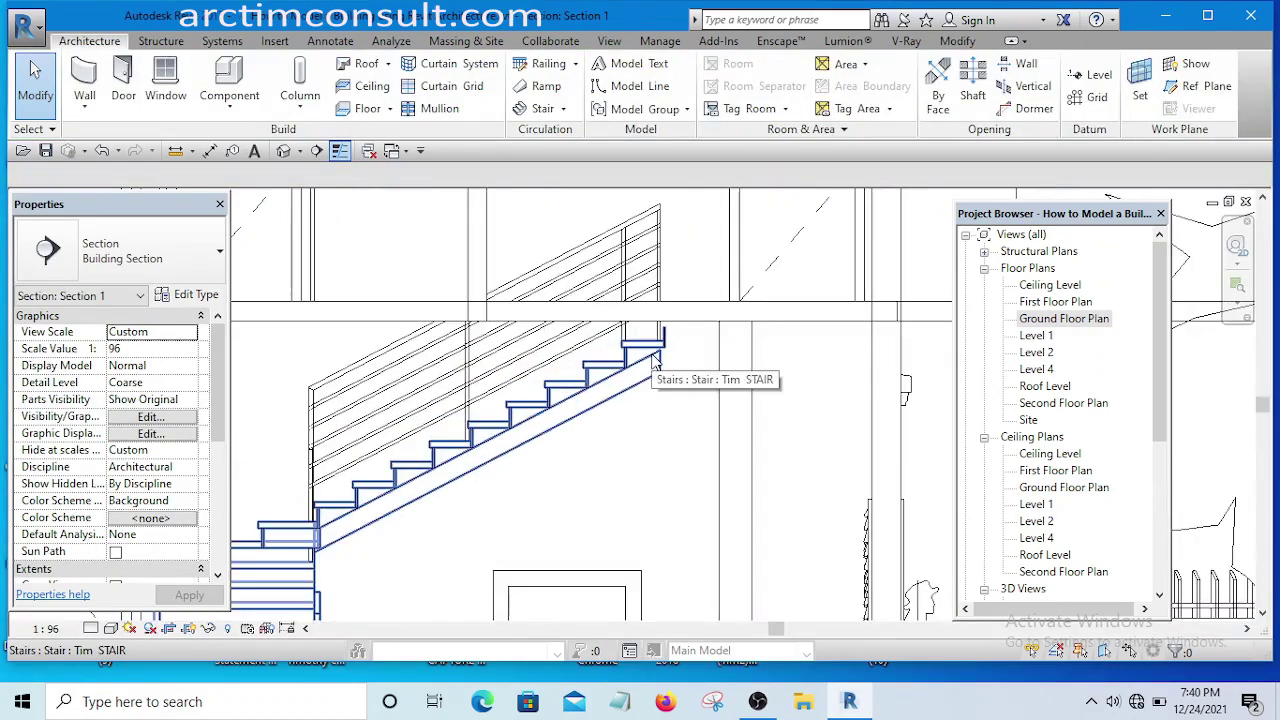
double_click(1026, 322)
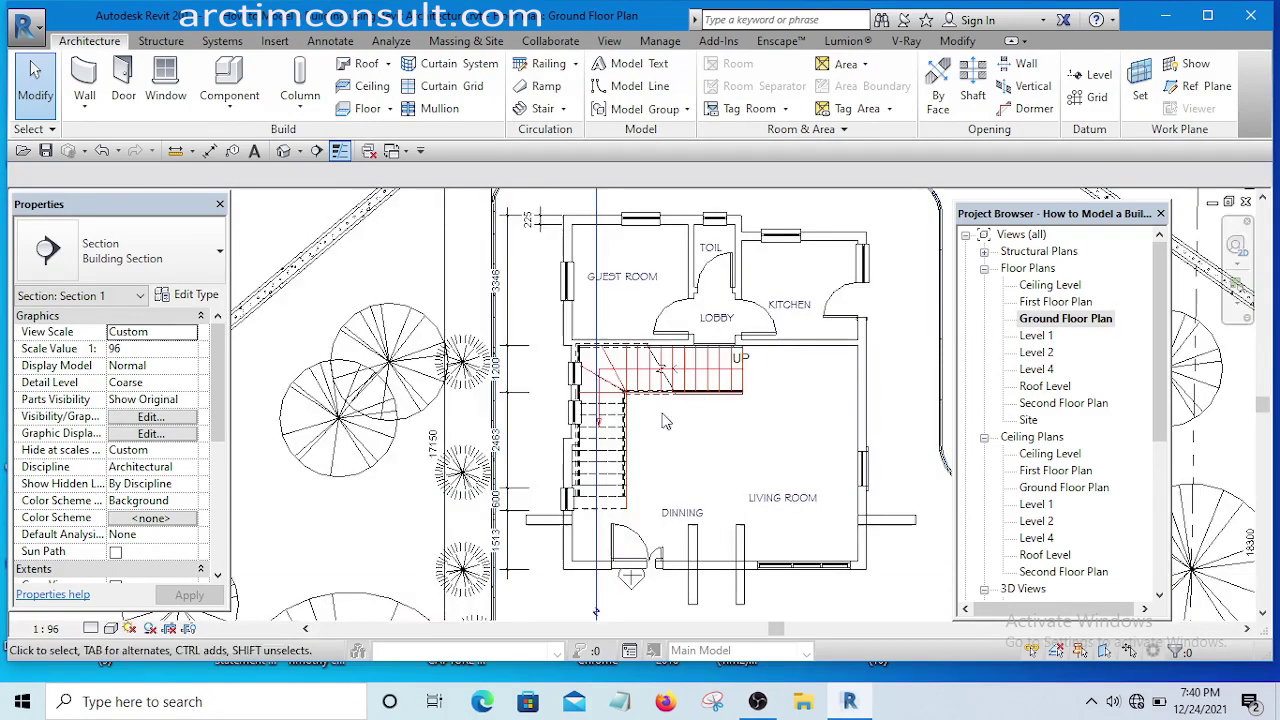
scroll(620, 458, "up", 3)
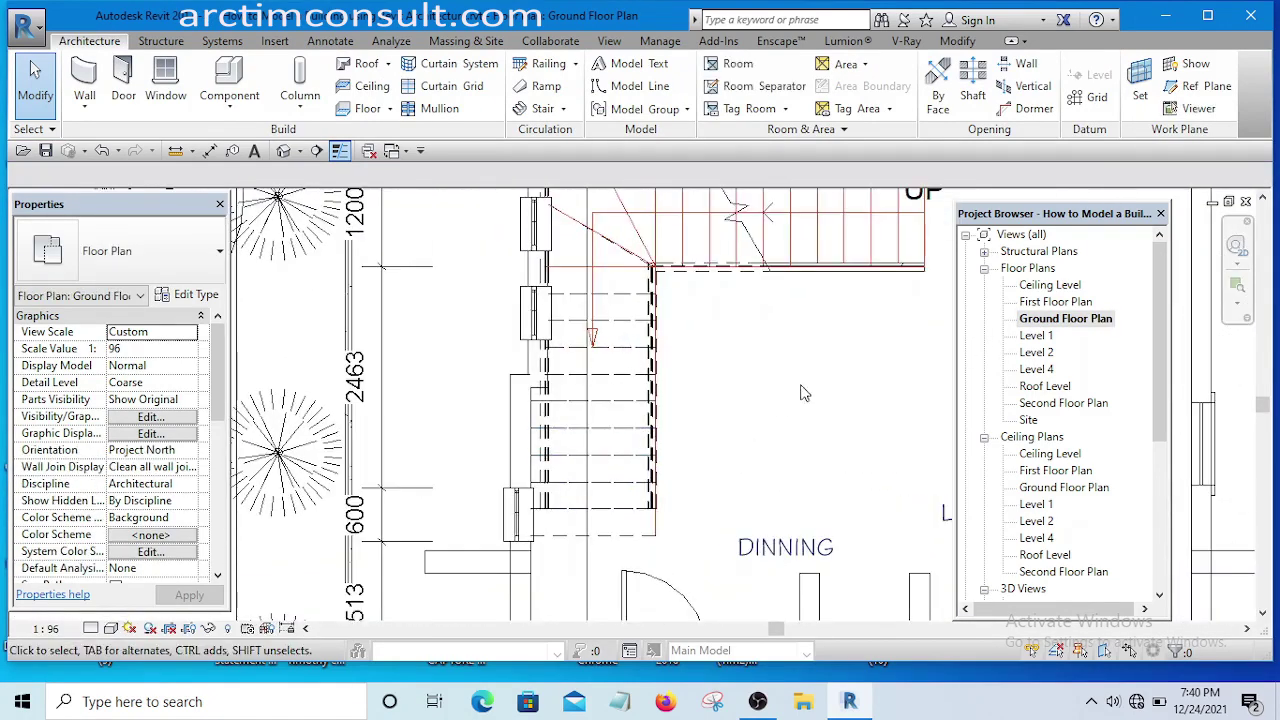
scroll(800, 393, "down", 3)
scroll(810, 380, "up", 5)
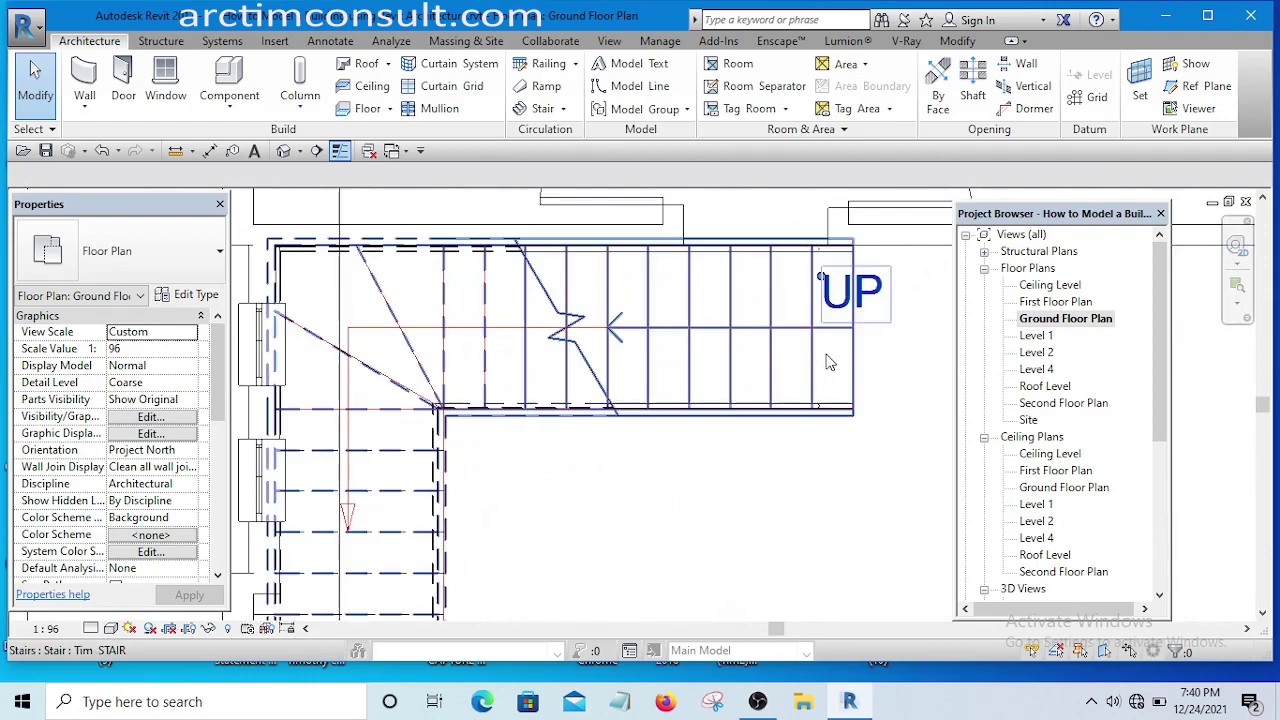
Drag the stair's lower run from 2700 to 3000 for 24 risers and finish the sketch
left_click(828, 362)
scroll(795, 338, "down", 4)
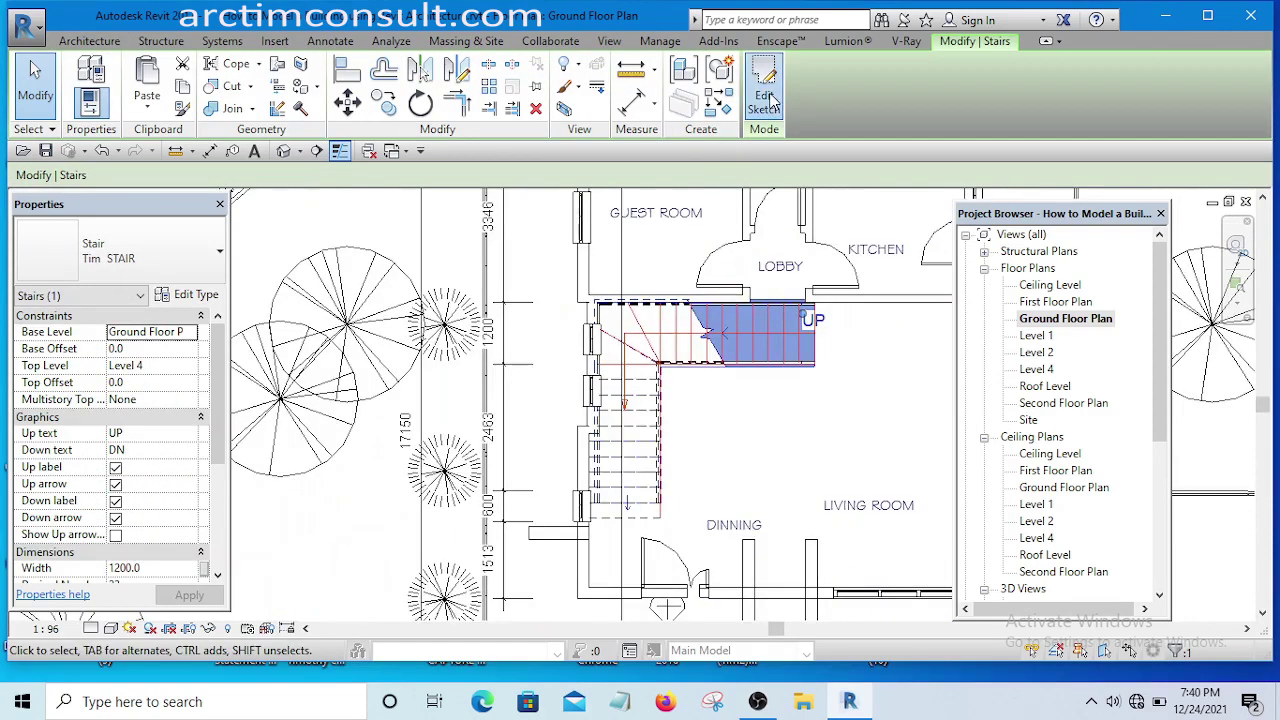
left_click(766, 100)
scroll(623, 531, "up", 4)
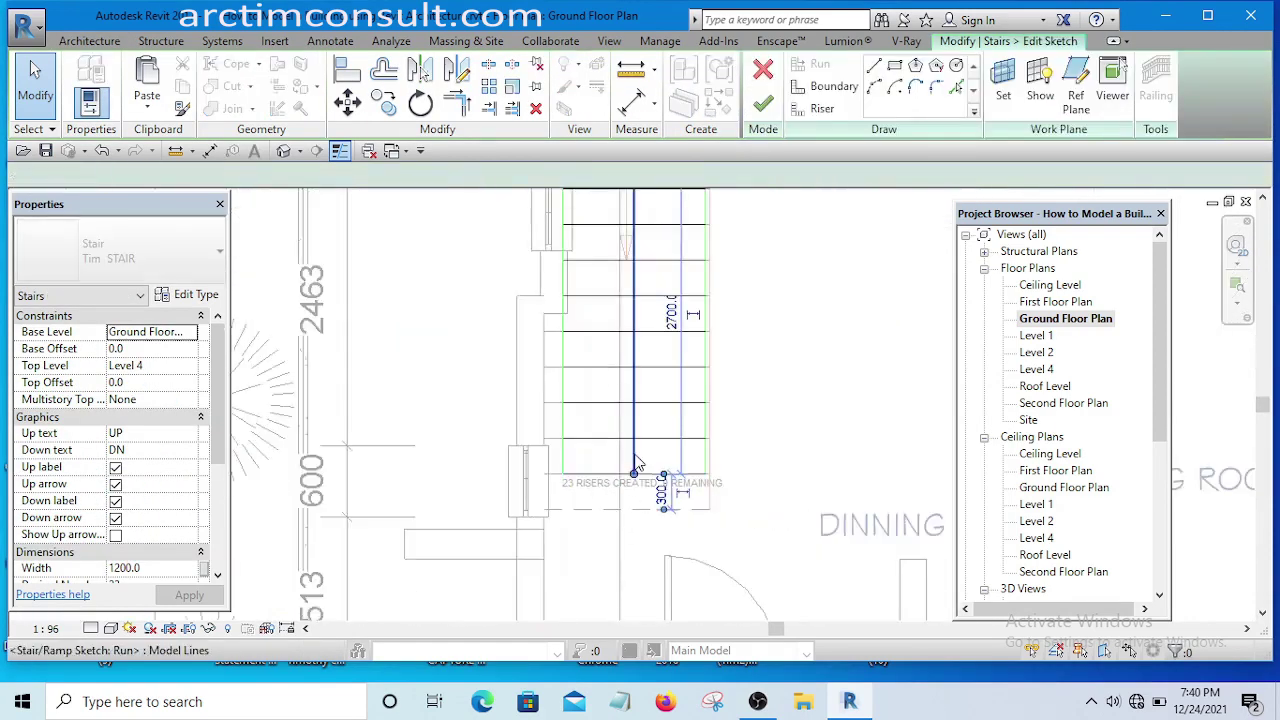
left_click_drag(636, 466, 636, 510)
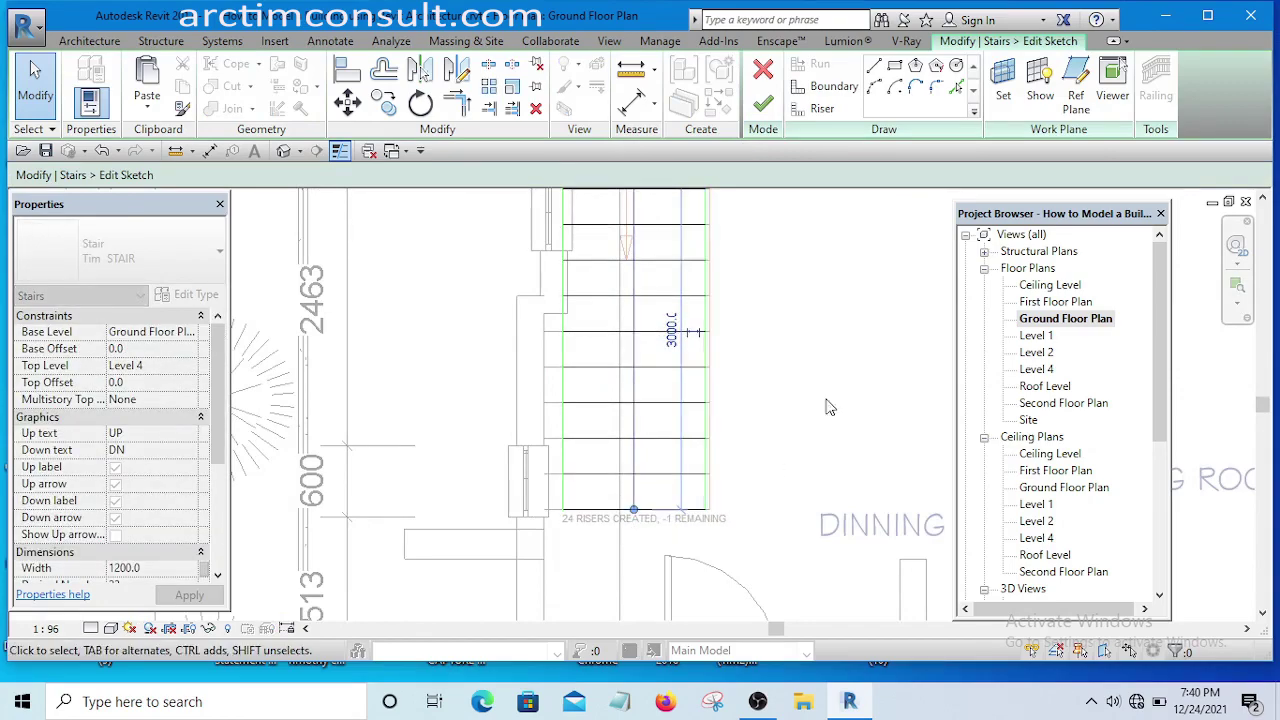
left_click(763, 103)
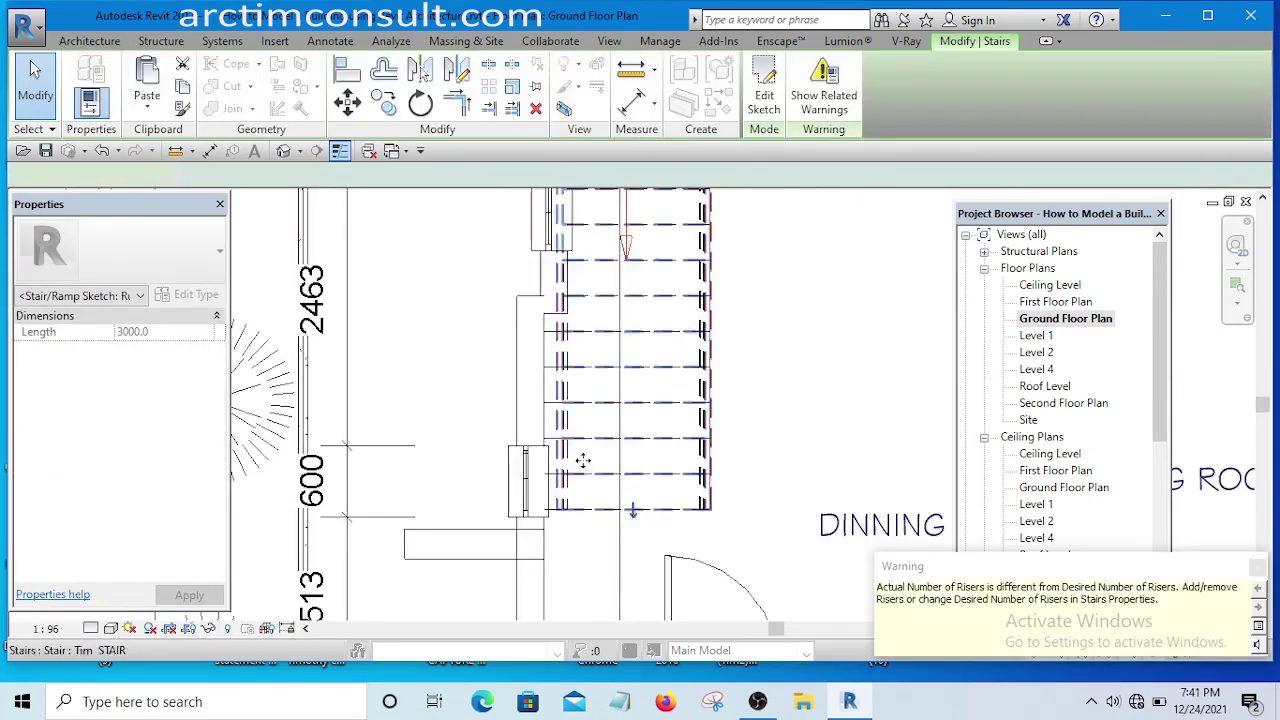
scroll(590, 400, "down", 5)
left_click(589, 276)
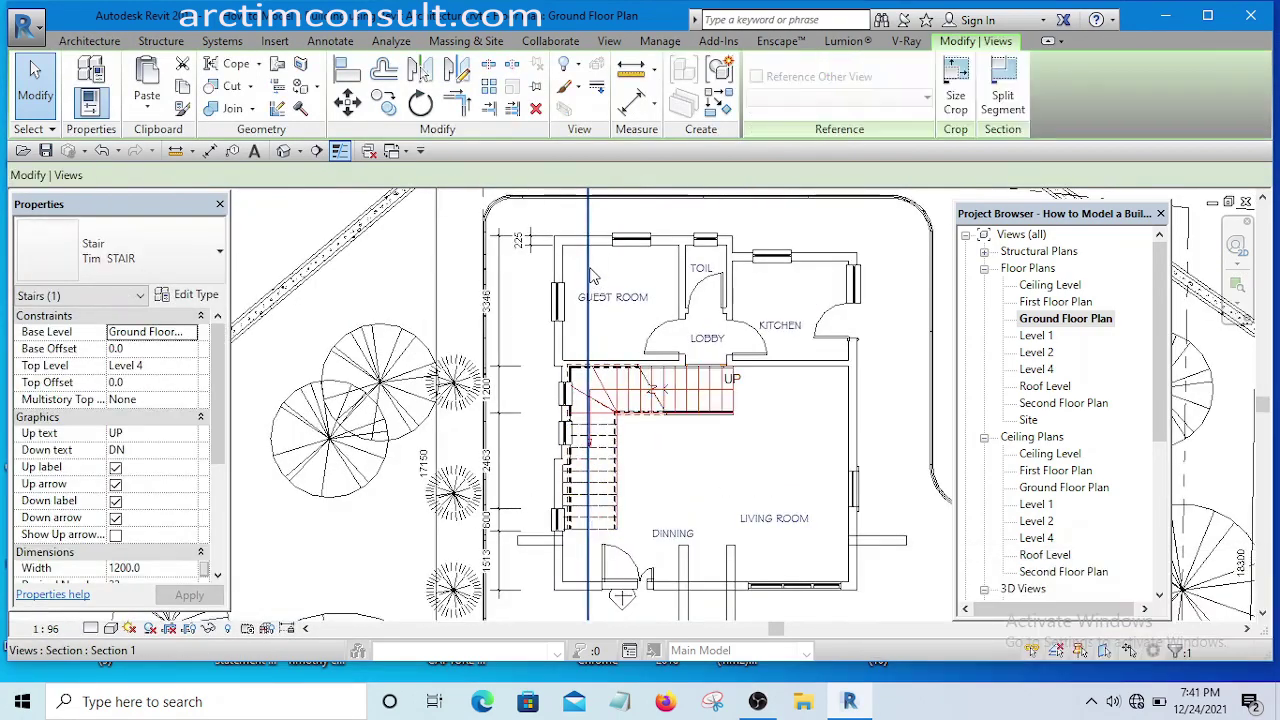
Go to Section 1 from the section line and frame the 24-riser stair
right_click(589, 276)
left_click(643, 299)
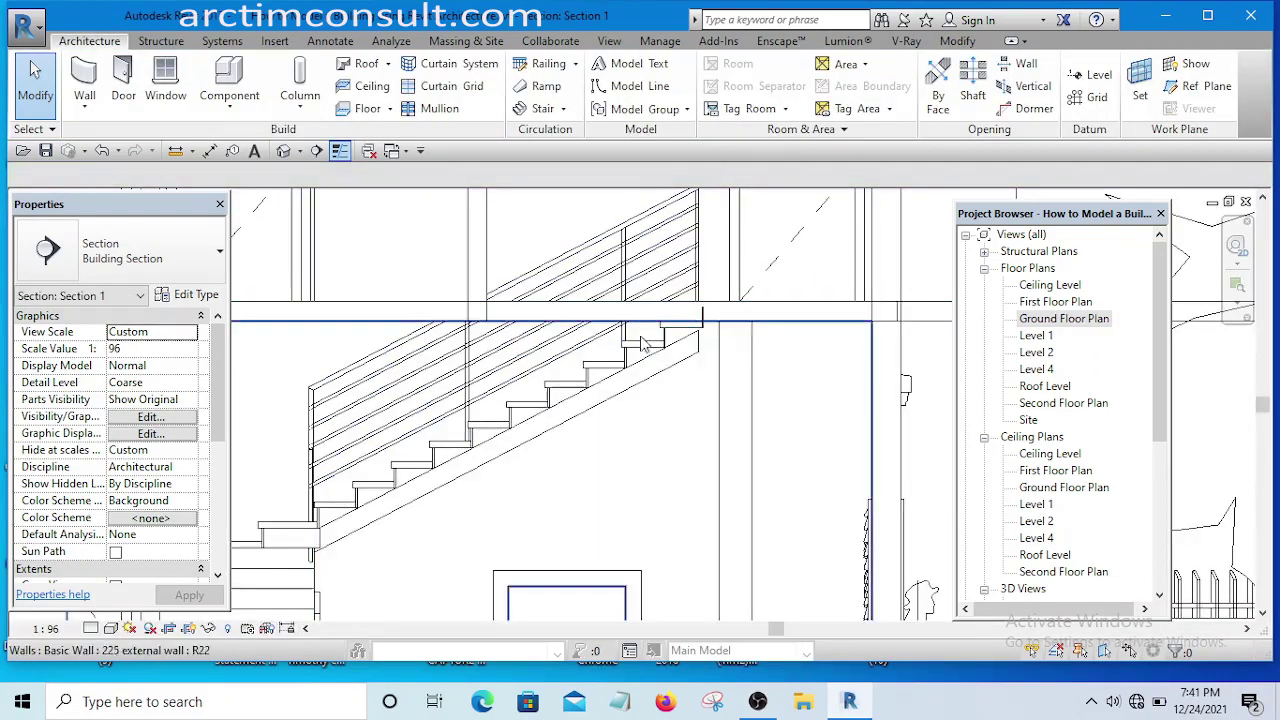
scroll(708, 336, "up", 4)
scroll(708, 336, "down", 5)
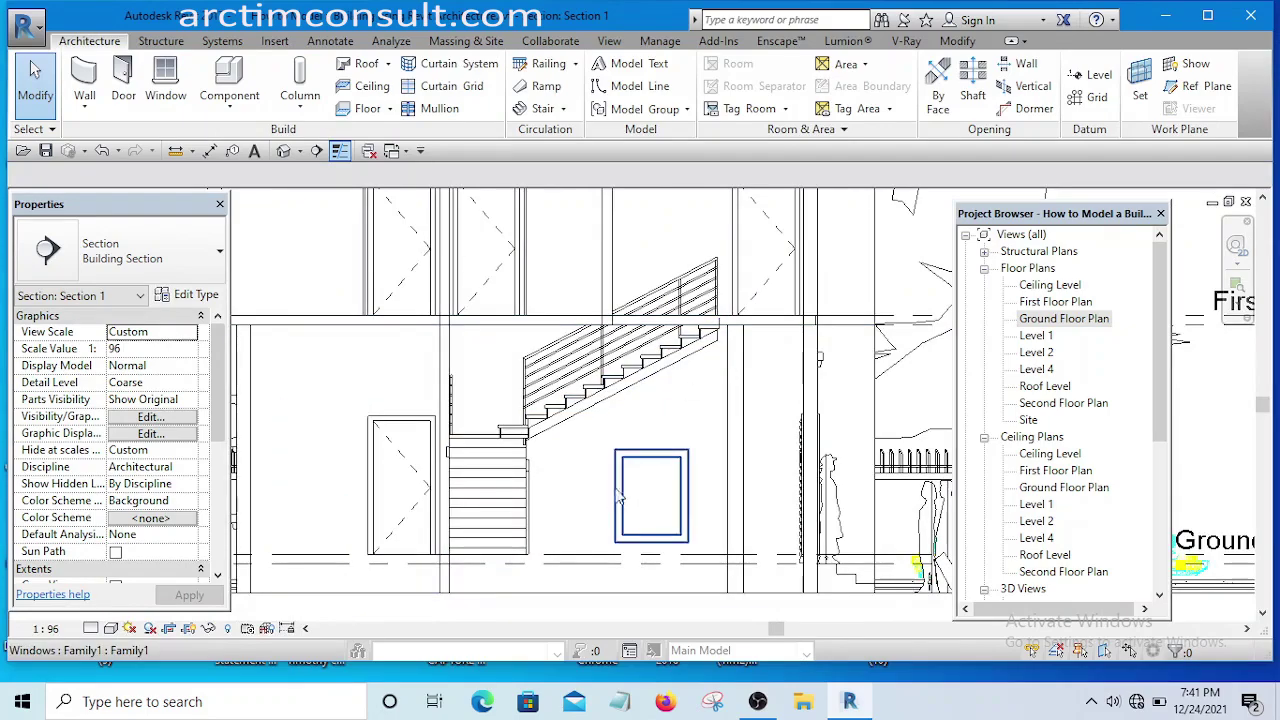
middle_click_drag(550, 581, 560, 523)
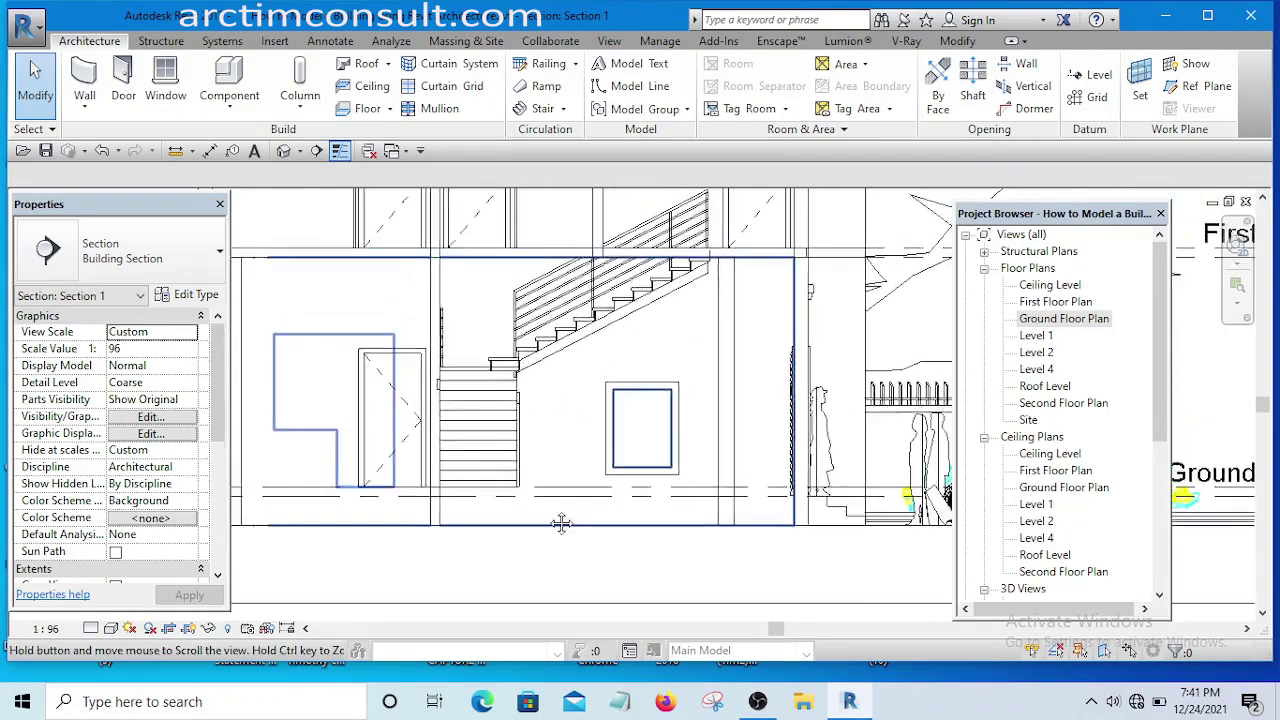
scroll(663, 343, "up", 4)
scroll(619, 428, "down", 3)
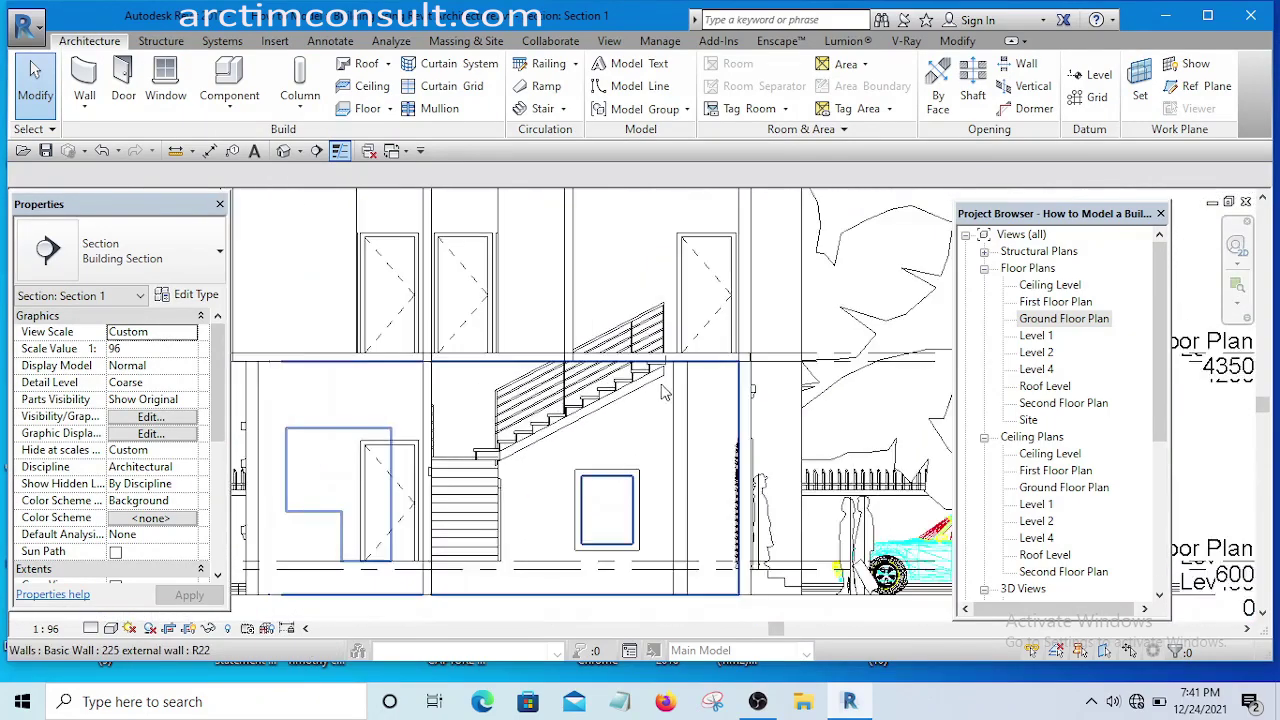
scroll(654, 417, "up", 4)
Recentre the building elevation and begin placing an aligned dimension
scroll(675, 446, "down", 1)
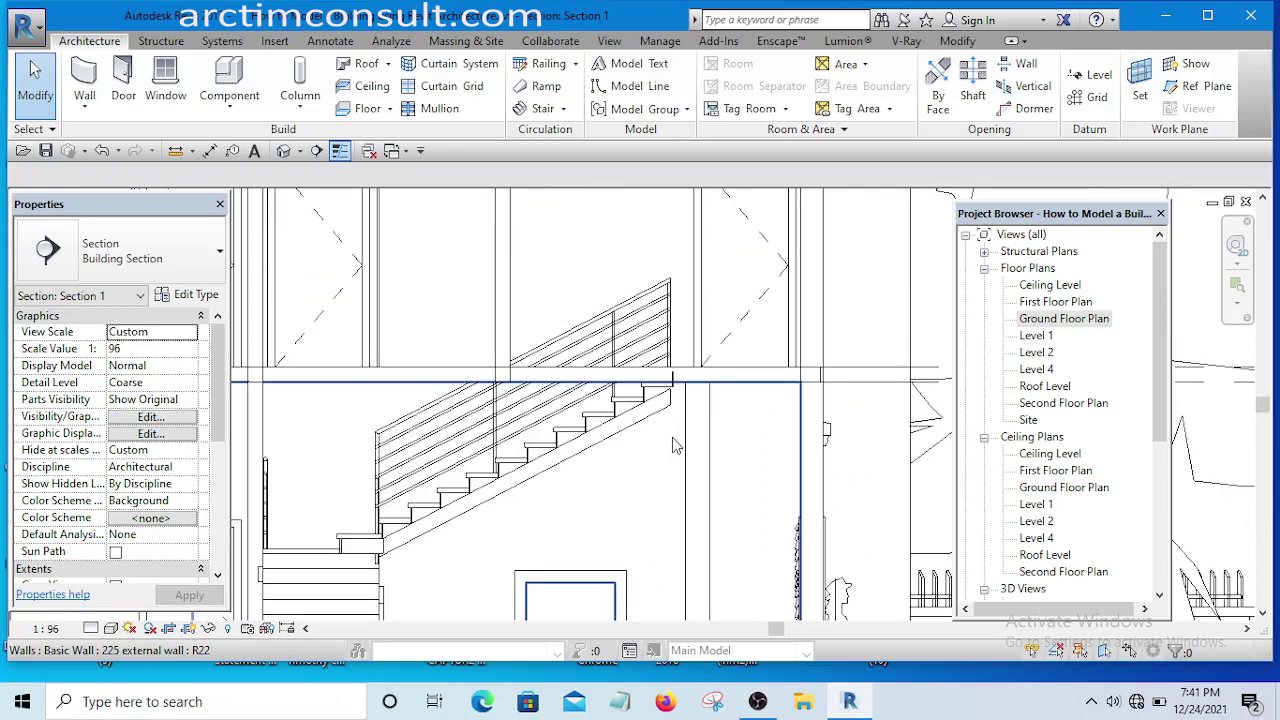
scroll(672, 437, "down", 5)
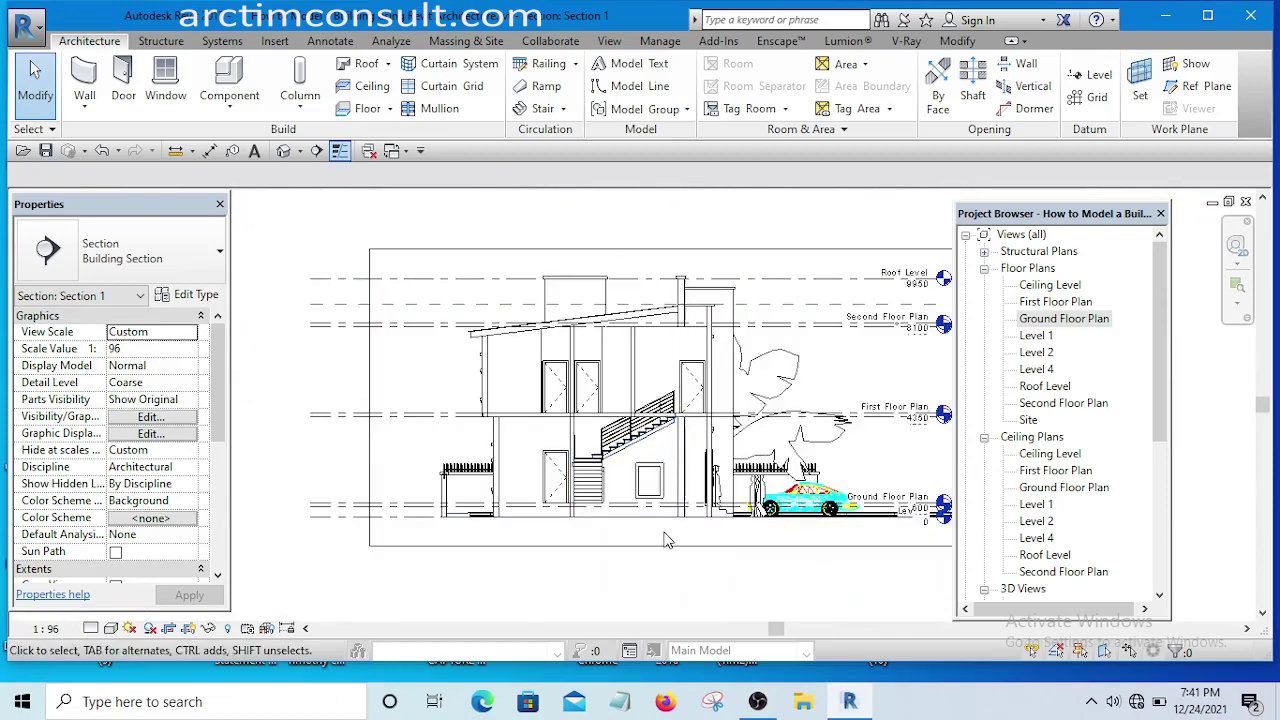
middle_click_drag(668, 540, 646, 510)
scroll(637, 480, "up", 5)
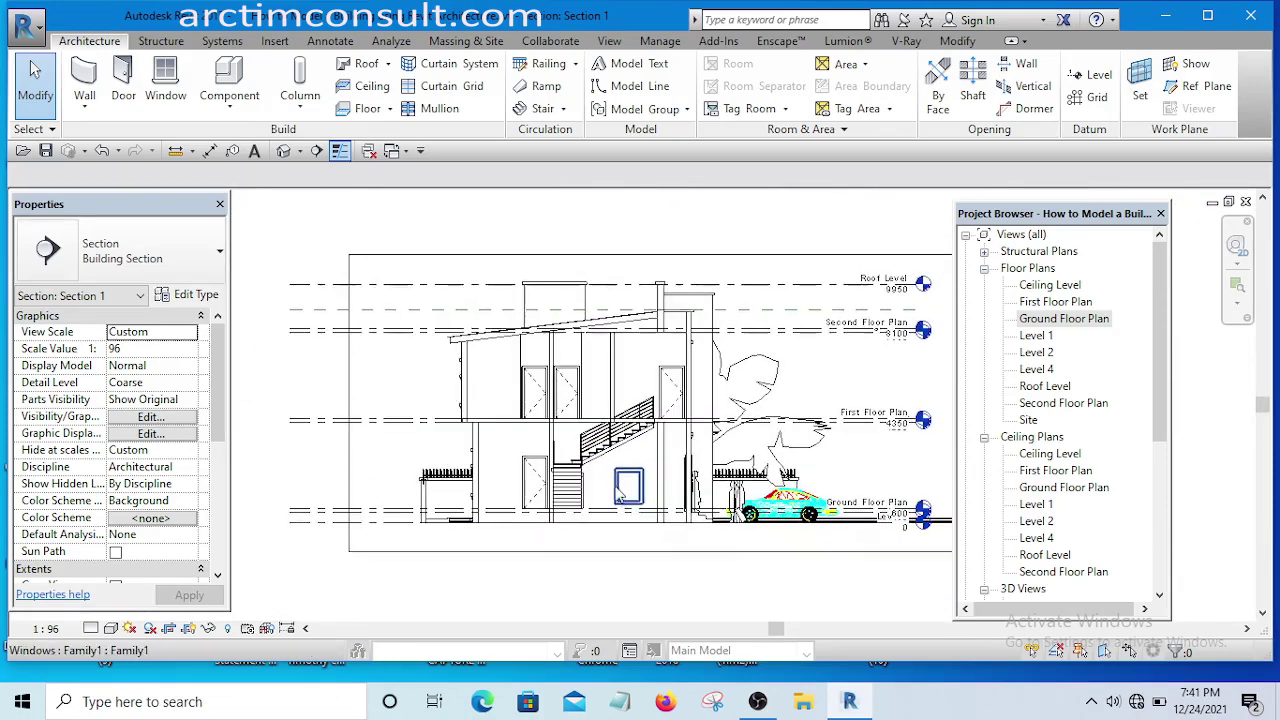
scroll(588, 505, "up", 5)
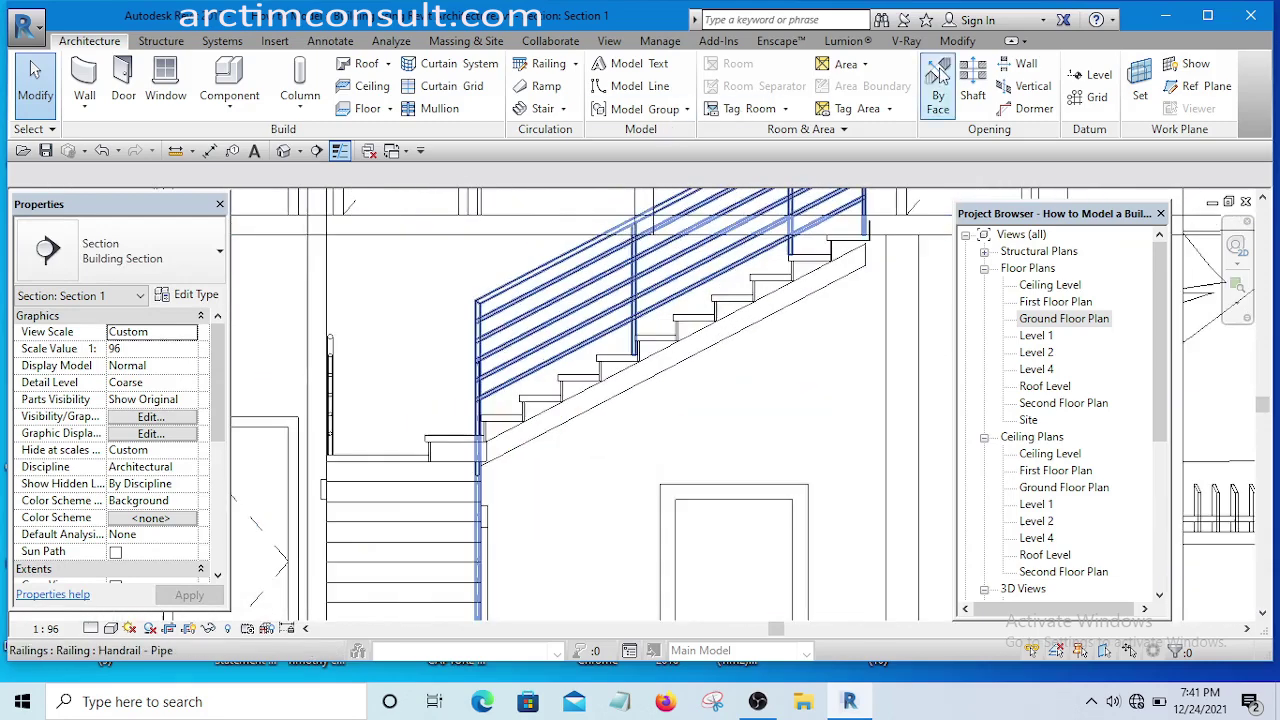
left_click(958, 42)
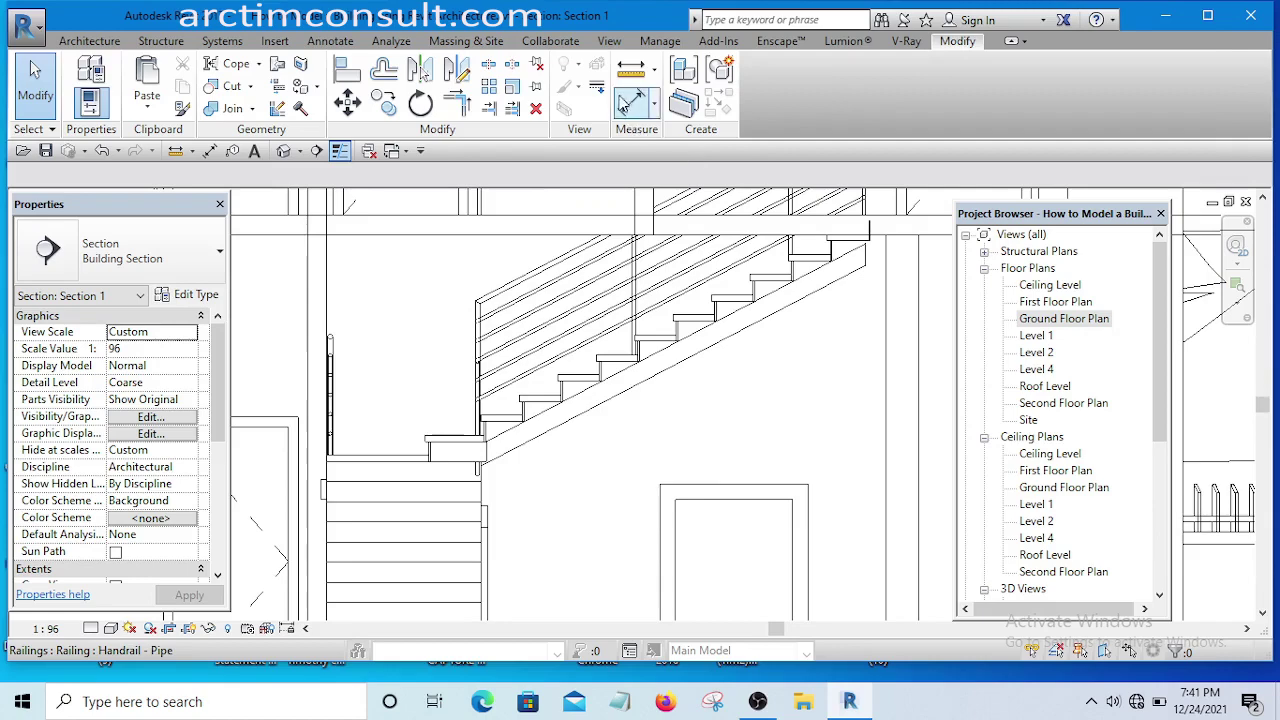
left_click(631, 105)
Place the 157 riser-height dimension from a tread edge beside the stair
scroll(590, 355, "up", 5)
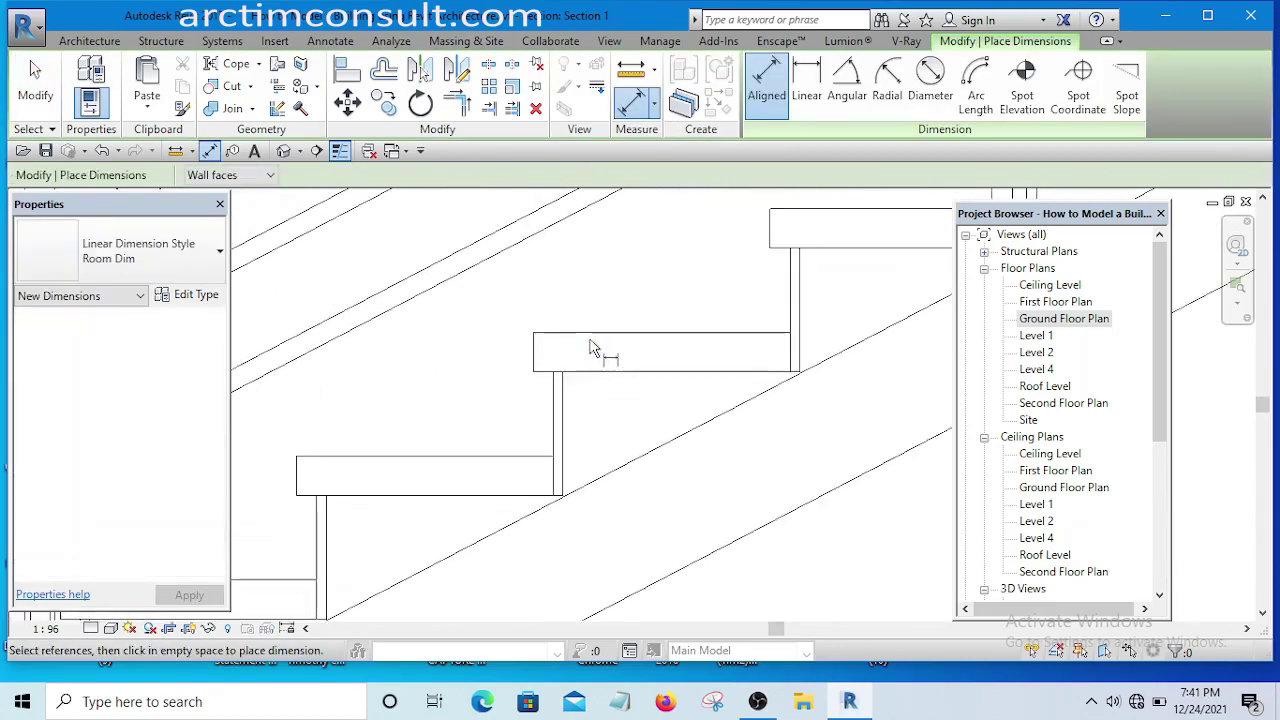
left_click(471, 466)
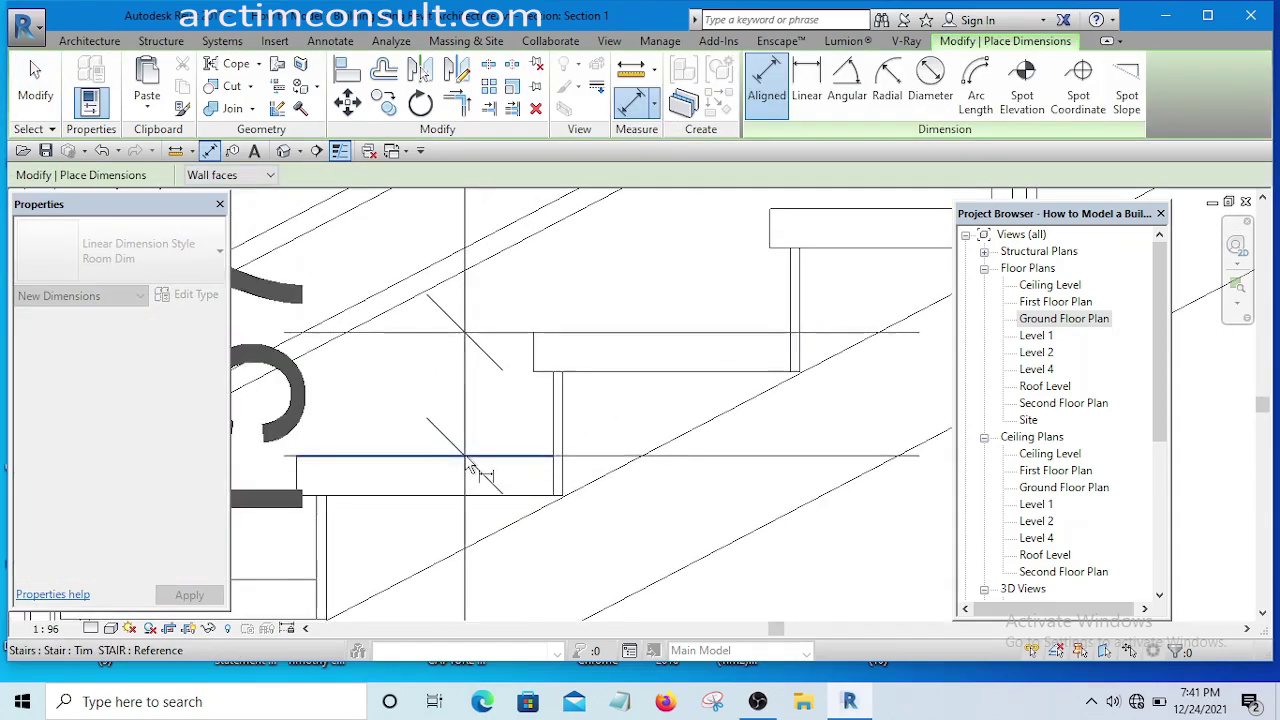
scroll(480, 466, "down", 3)
scroll(662, 453, "down", 3)
scroll(507, 352, "down", 4)
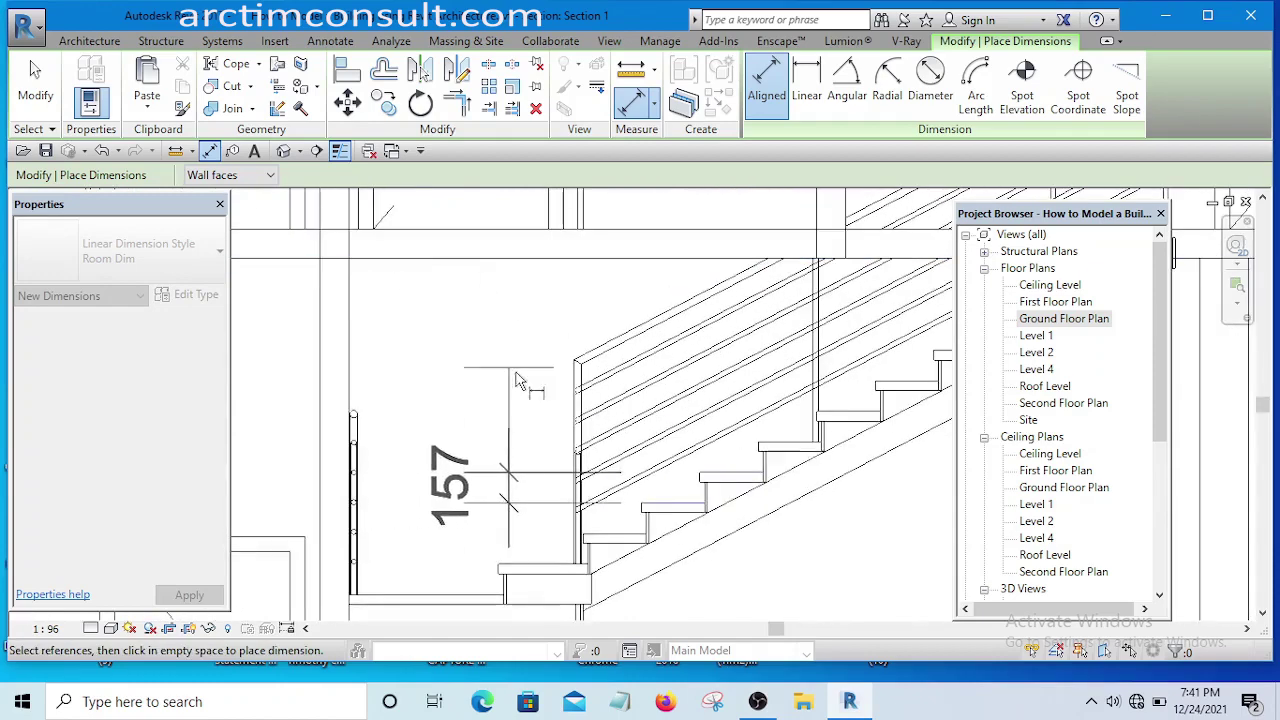
scroll(518, 362, "up", 5)
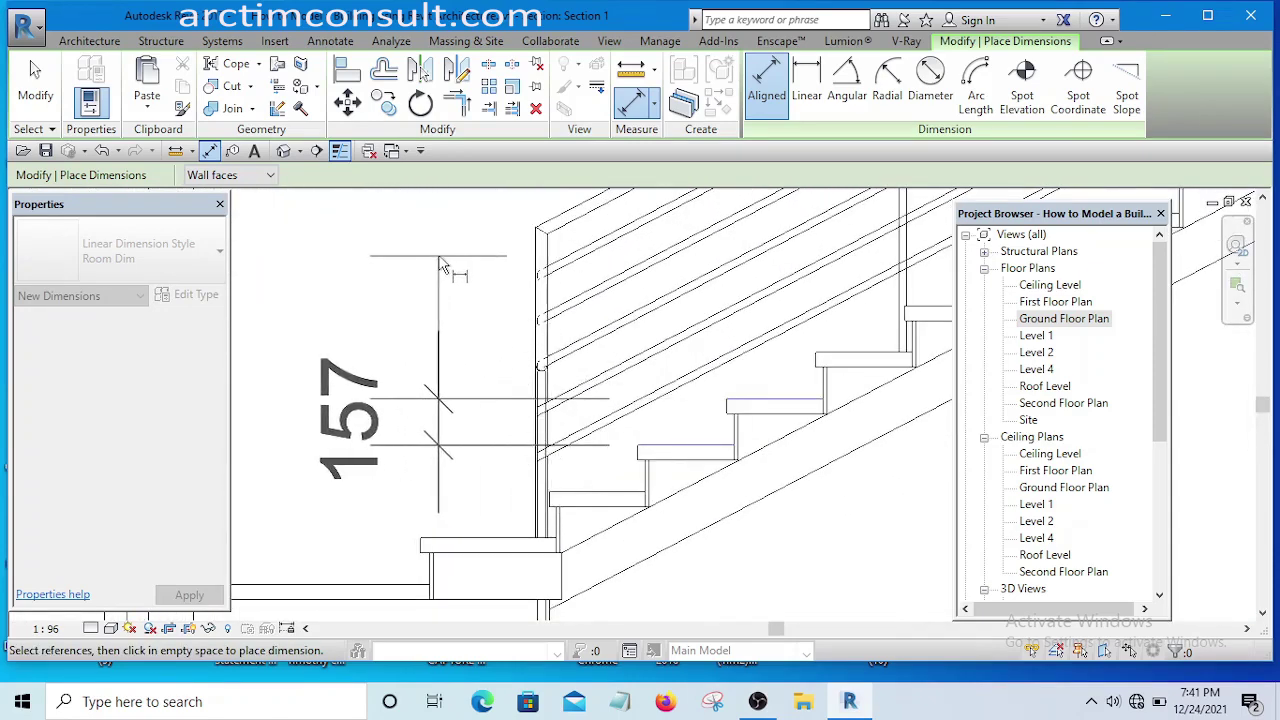
left_click(448, 267)
Exit dimension placement and clear the accidental wall selection
right_click(477, 272)
left_click(536, 287)
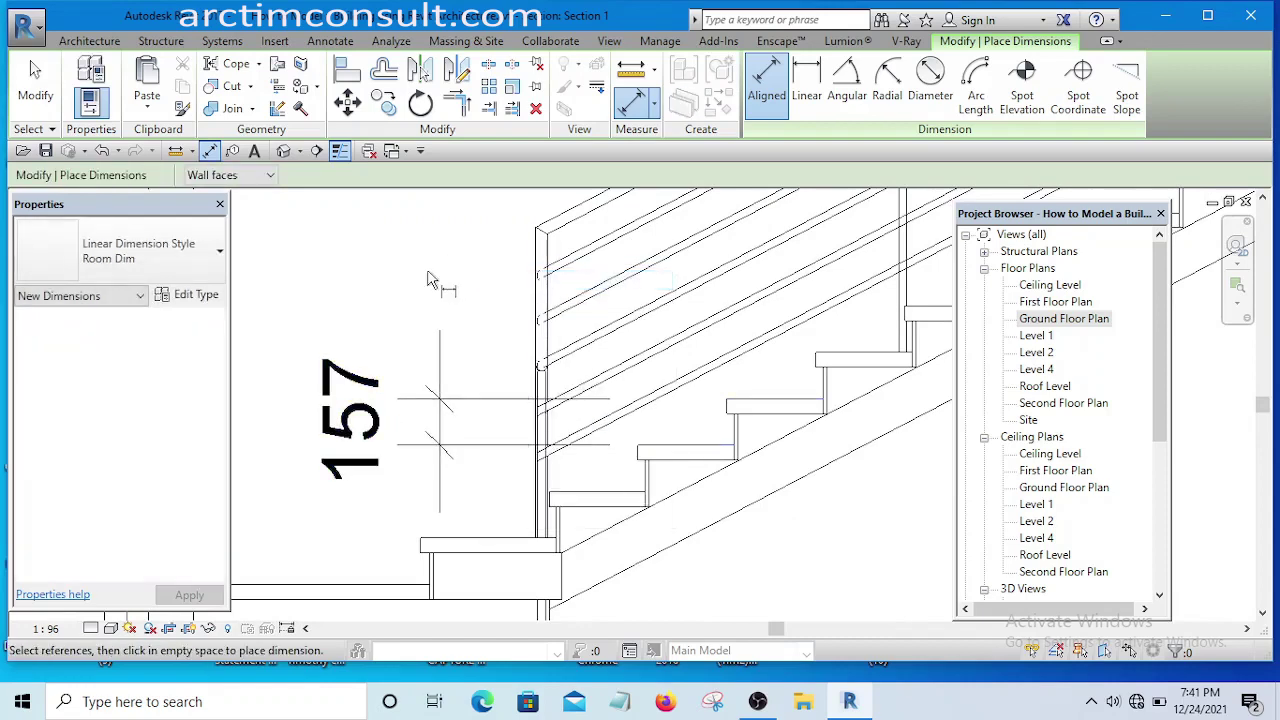
right_click(432, 274)
left_click(445, 283)
left_click(448, 390)
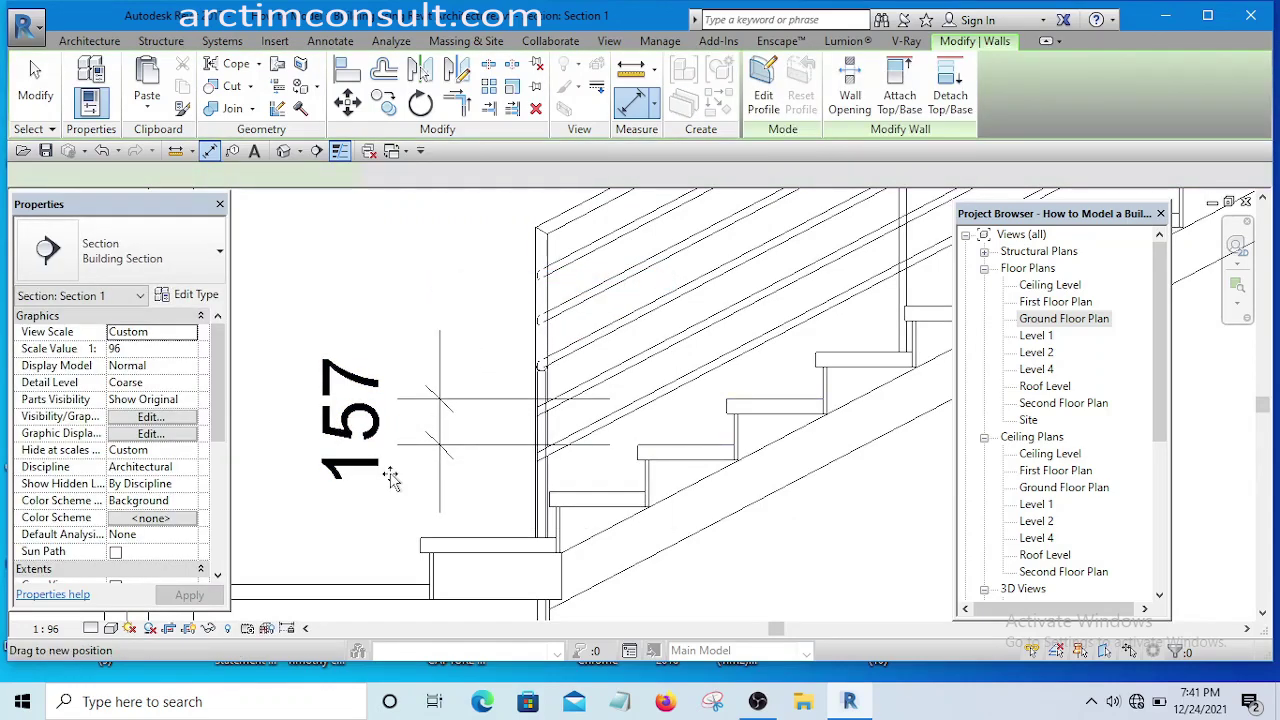
scroll(455, 450, "down", 6)
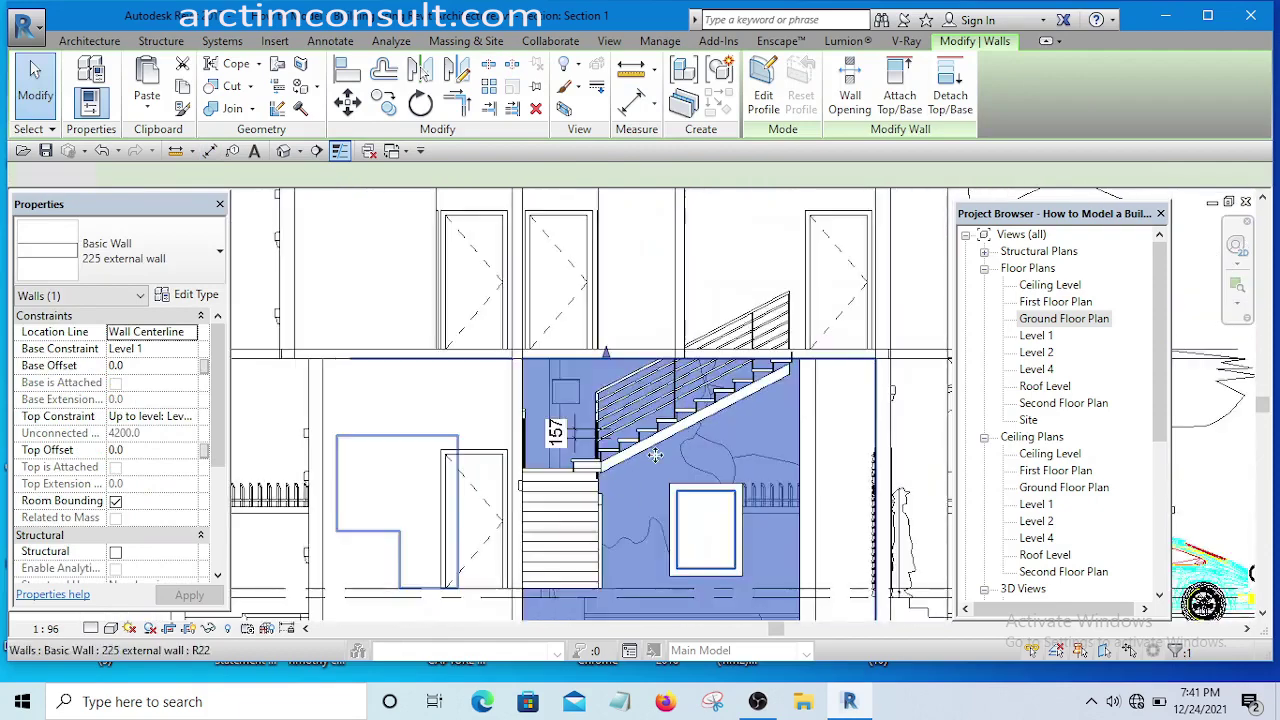
key("Escape")
scroll(565, 445, "up", 3)
Drag the 157 dimension text lower left, clear of the witness lines beside the first riser
left_click(576, 432)
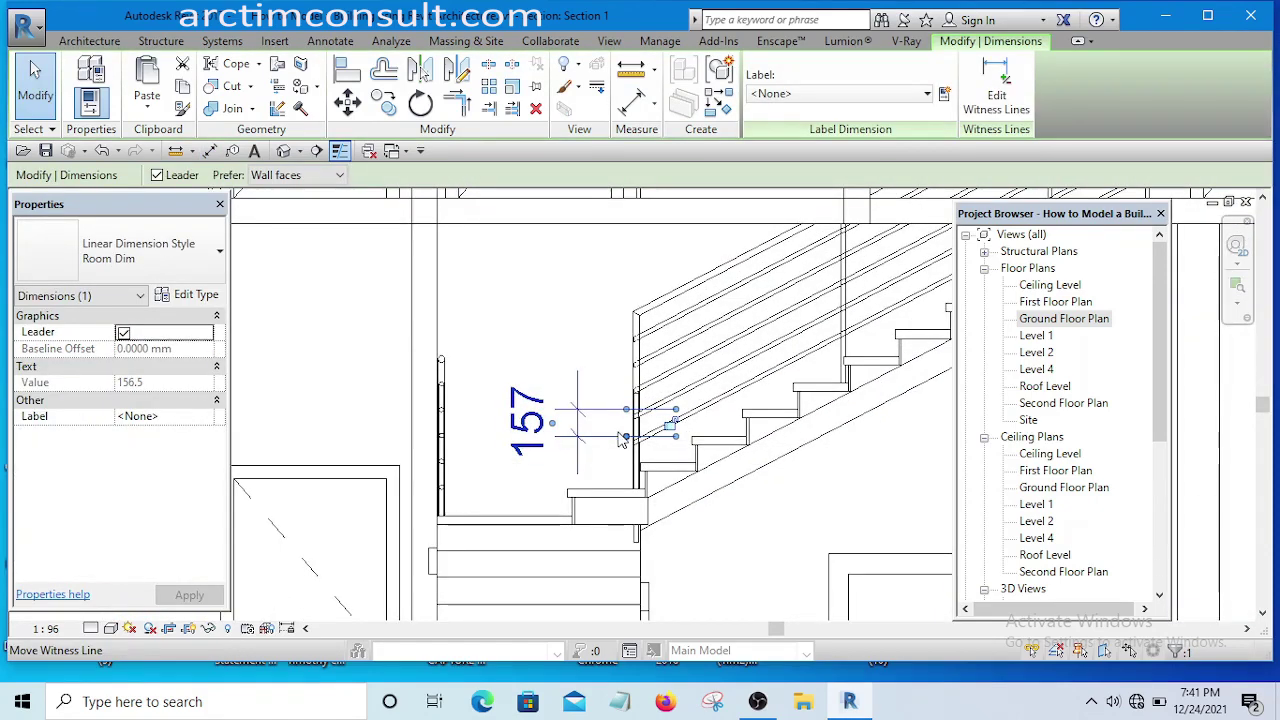
scroll(622, 440, "up", 6)
scroll(590, 440, "down", 4)
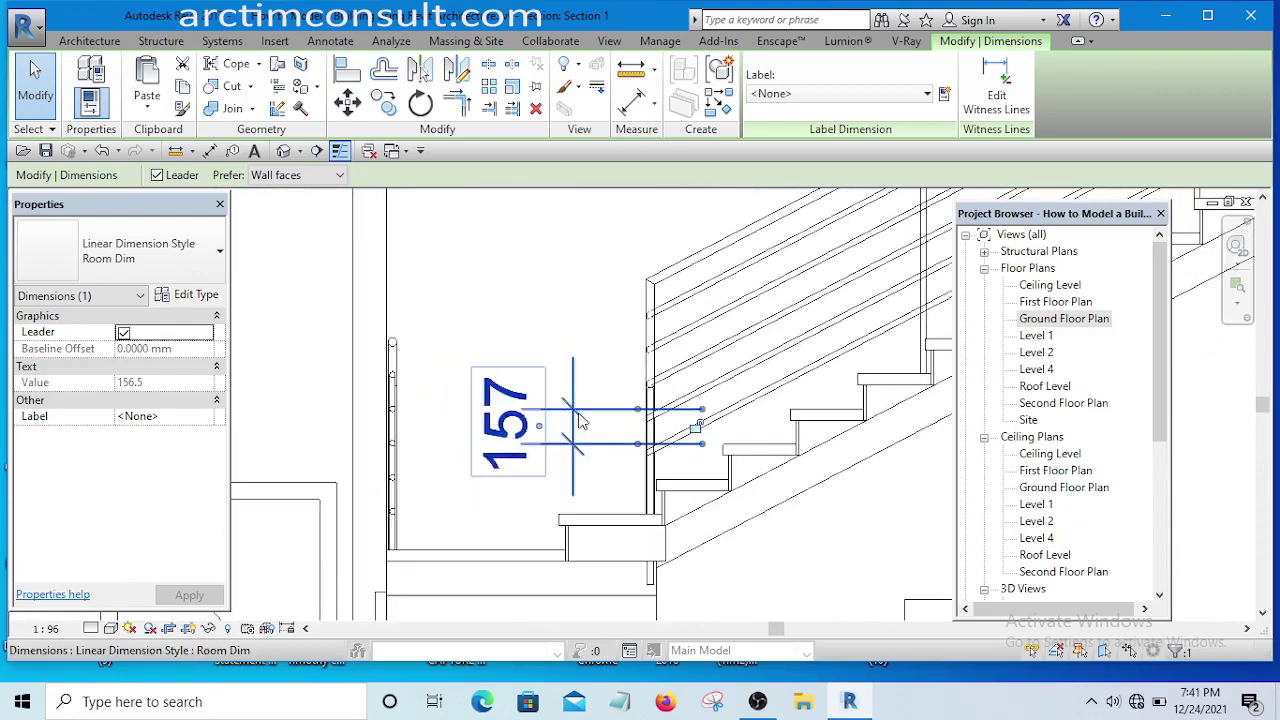
scroll(578, 430, "up", 4)
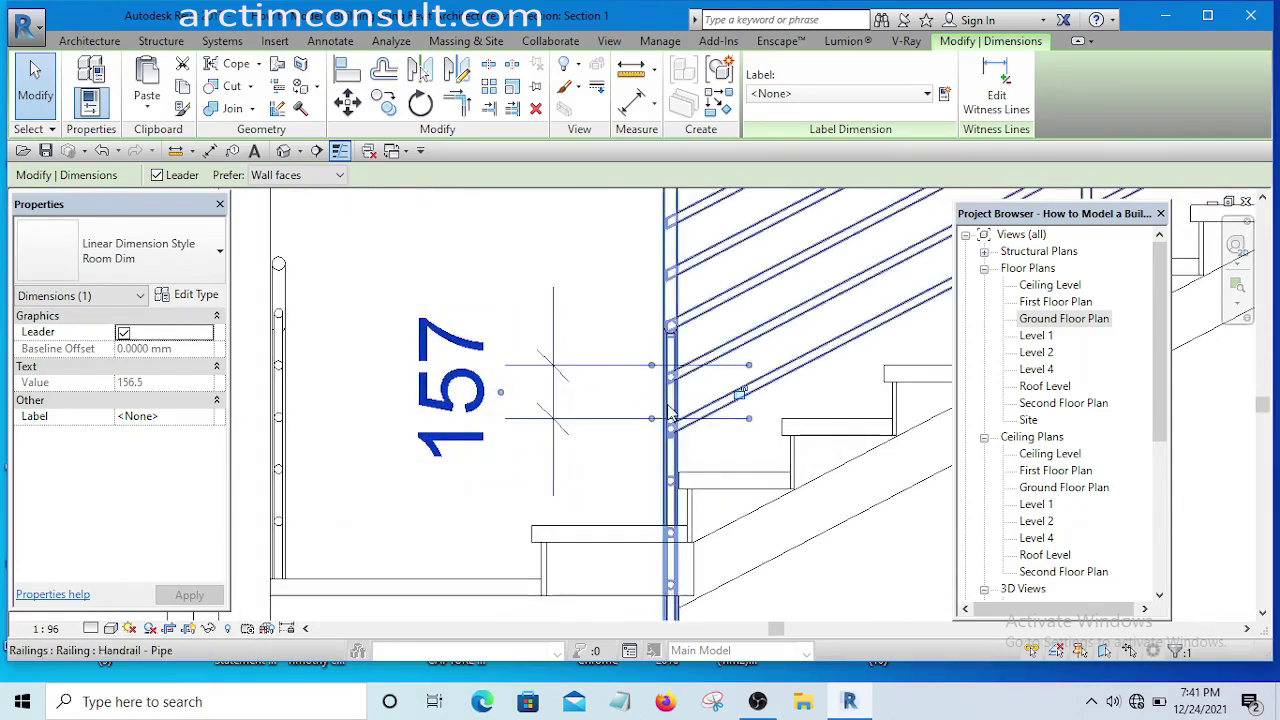
scroll(549, 424, "down", 5)
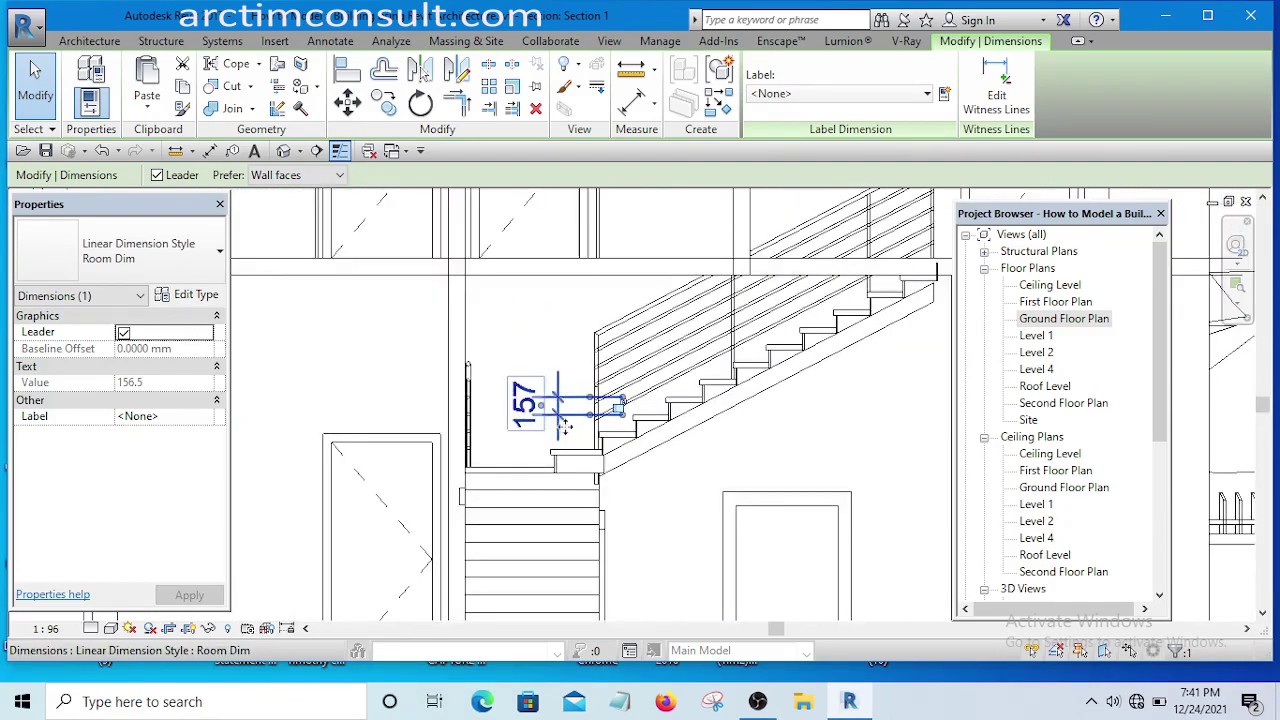
scroll(557, 421, "up", 2)
scroll(570, 410, "down", 2)
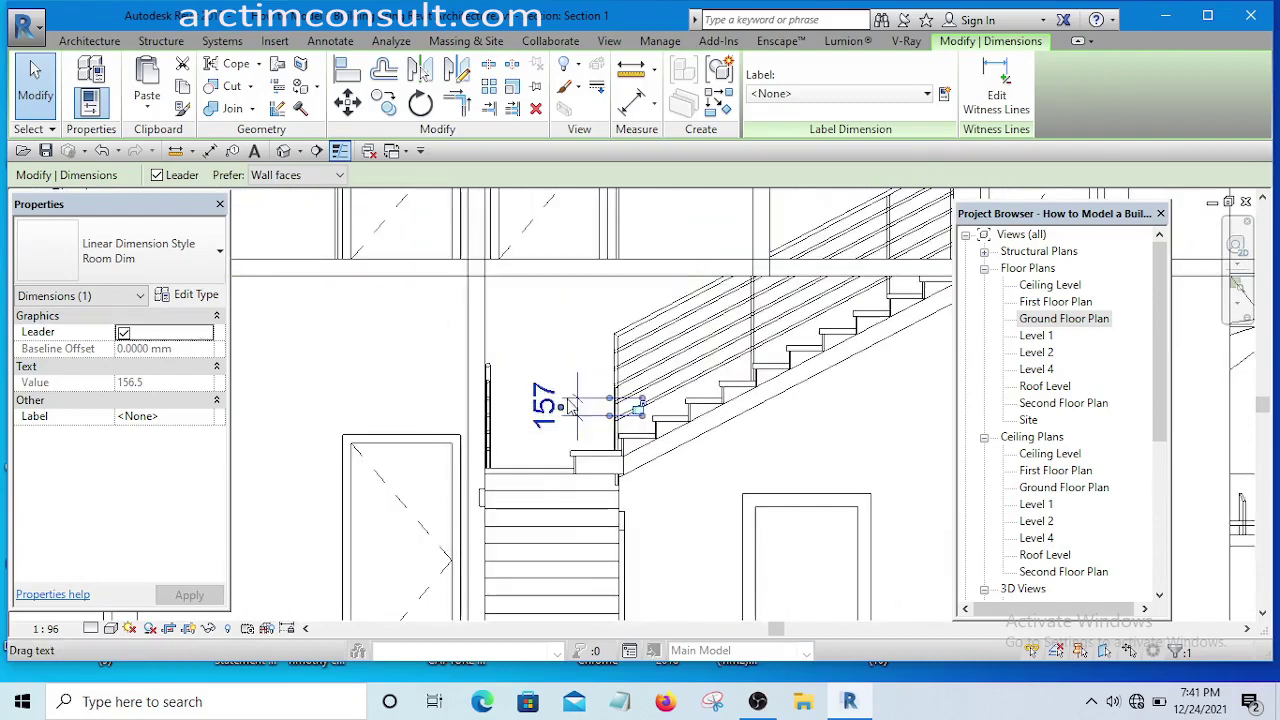
scroll(580, 415, "up", 5)
scroll(598, 421, "down", 3)
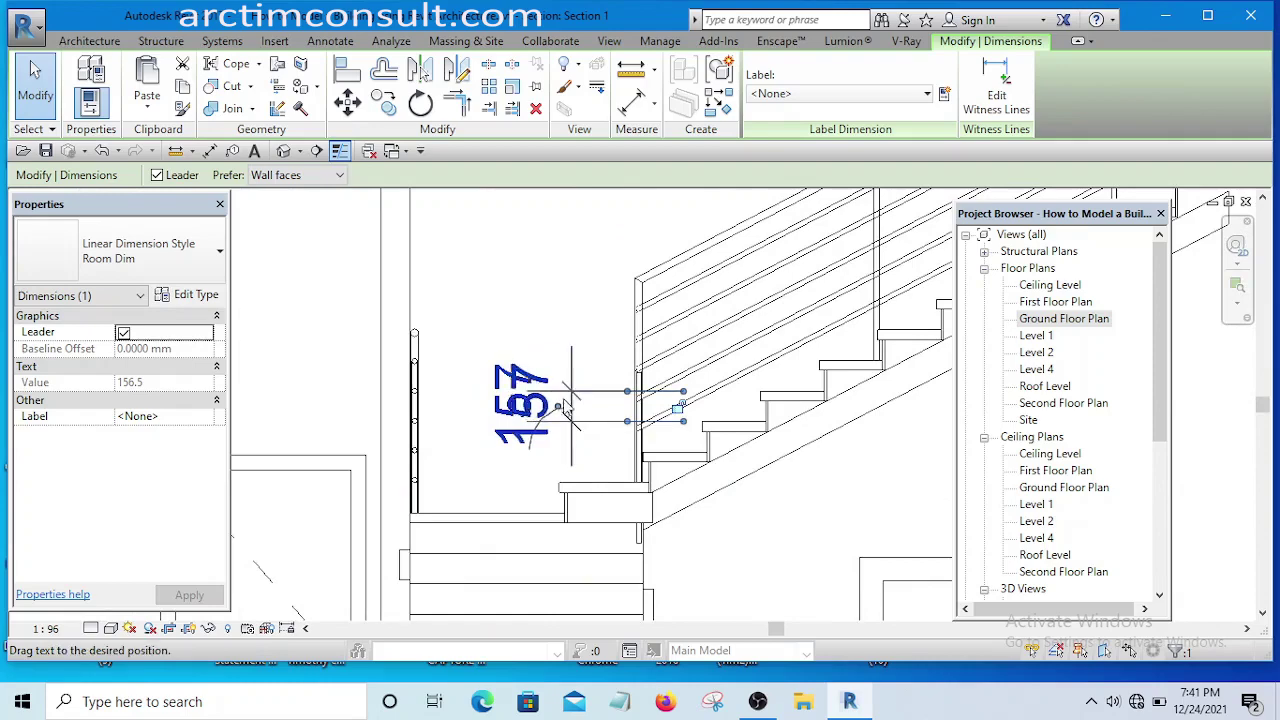
left_click_drag(567, 410, 569, 403)
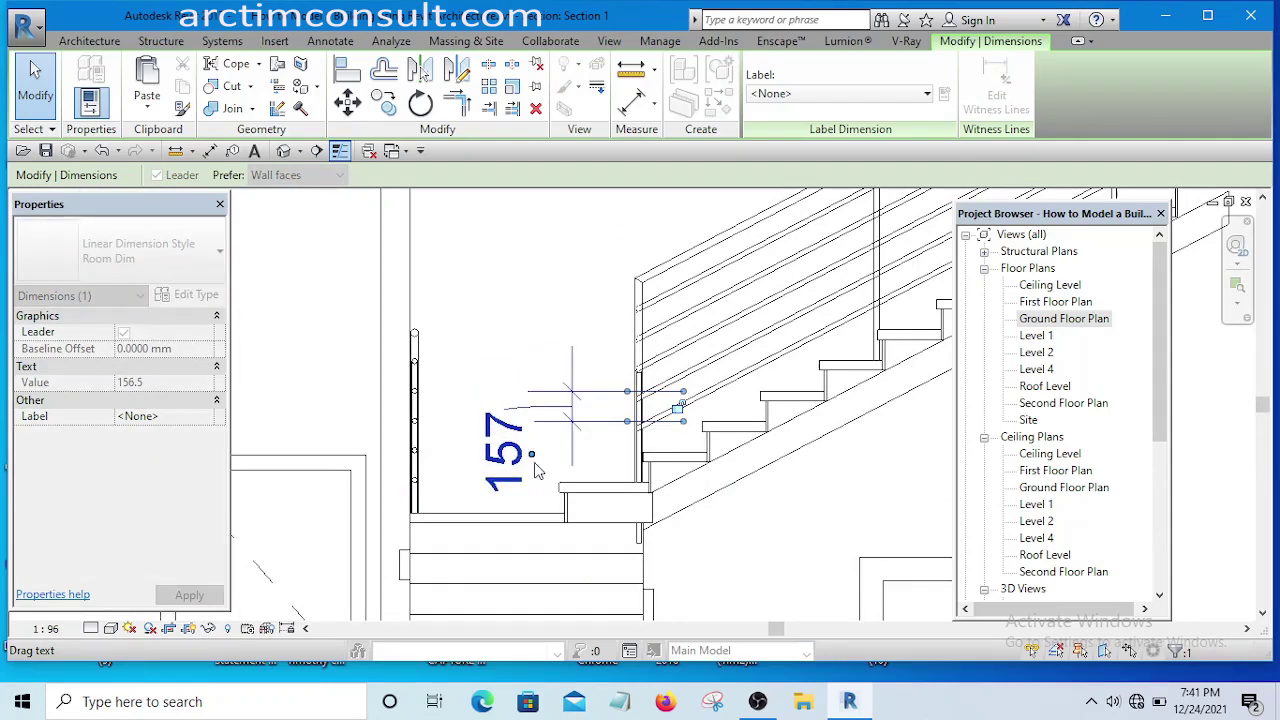
left_click_drag(537, 471, 542, 463)
scroll(551, 443, "up", 3)
scroll(594, 400, "down", 3)
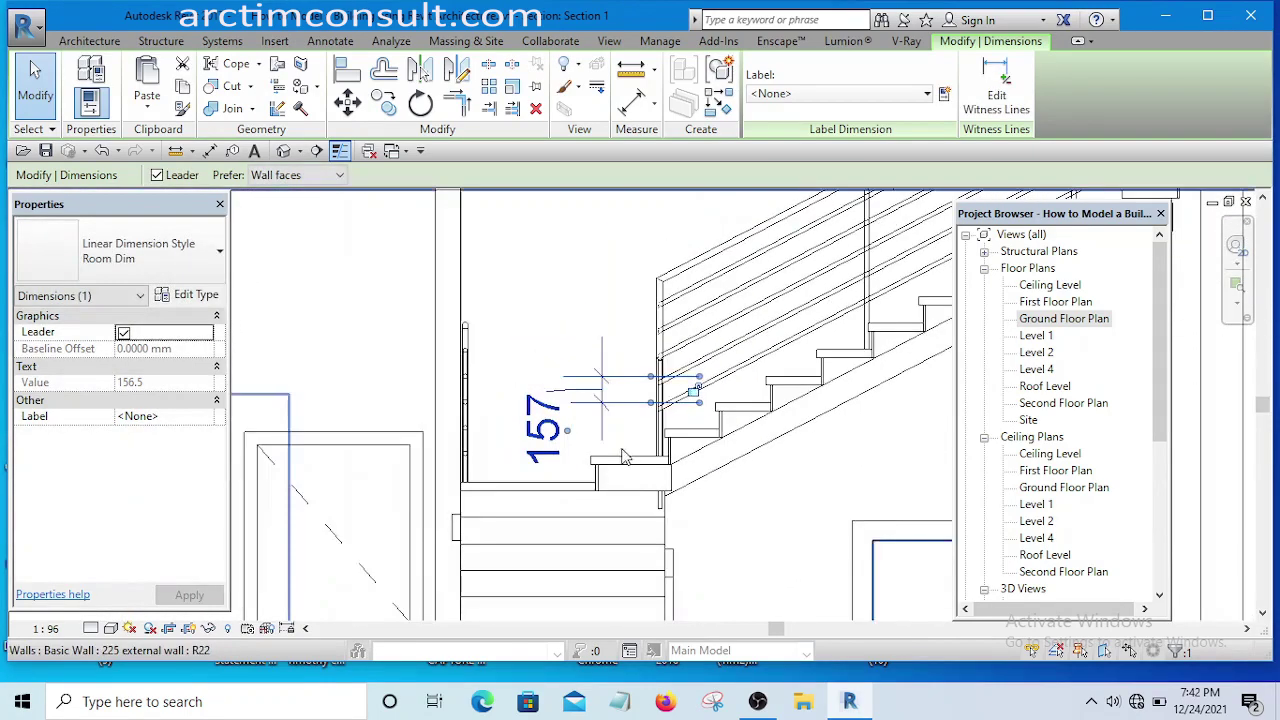
scroll(611, 443, "up", 3)
scroll(591, 434, "down", 2)
scroll(563, 437, "up", 3)
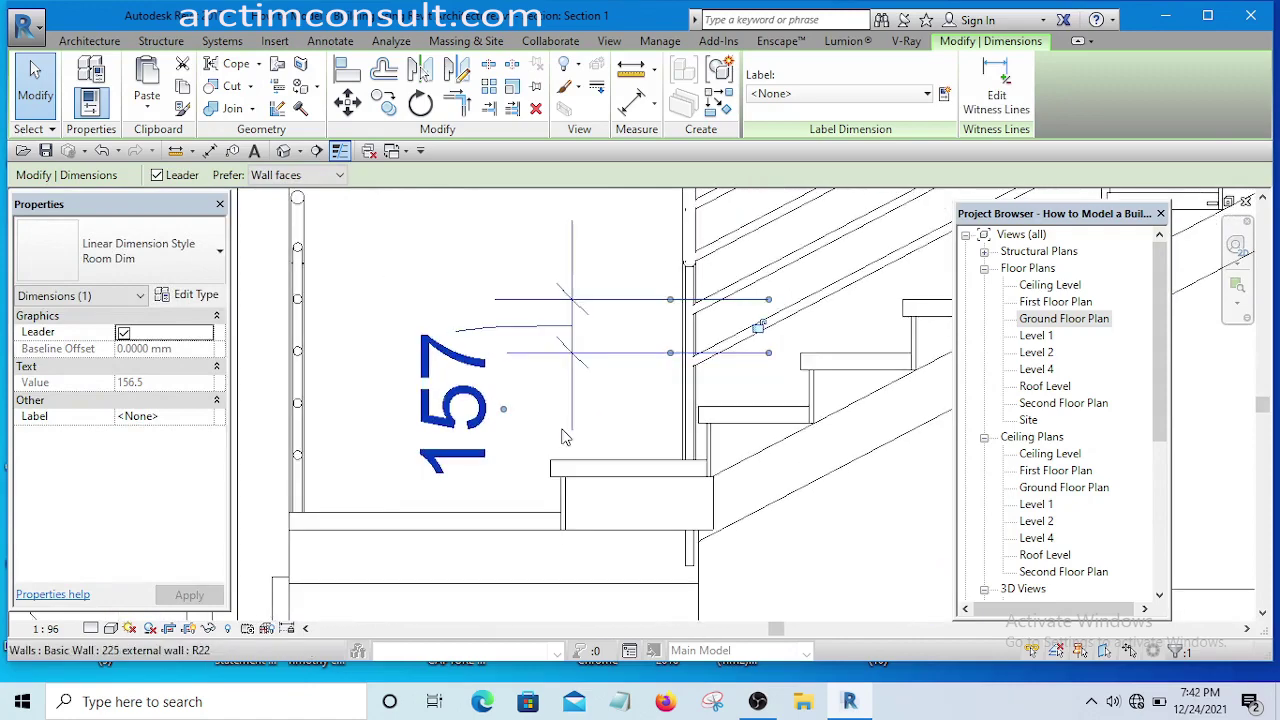
scroll(570, 403, "down", 2)
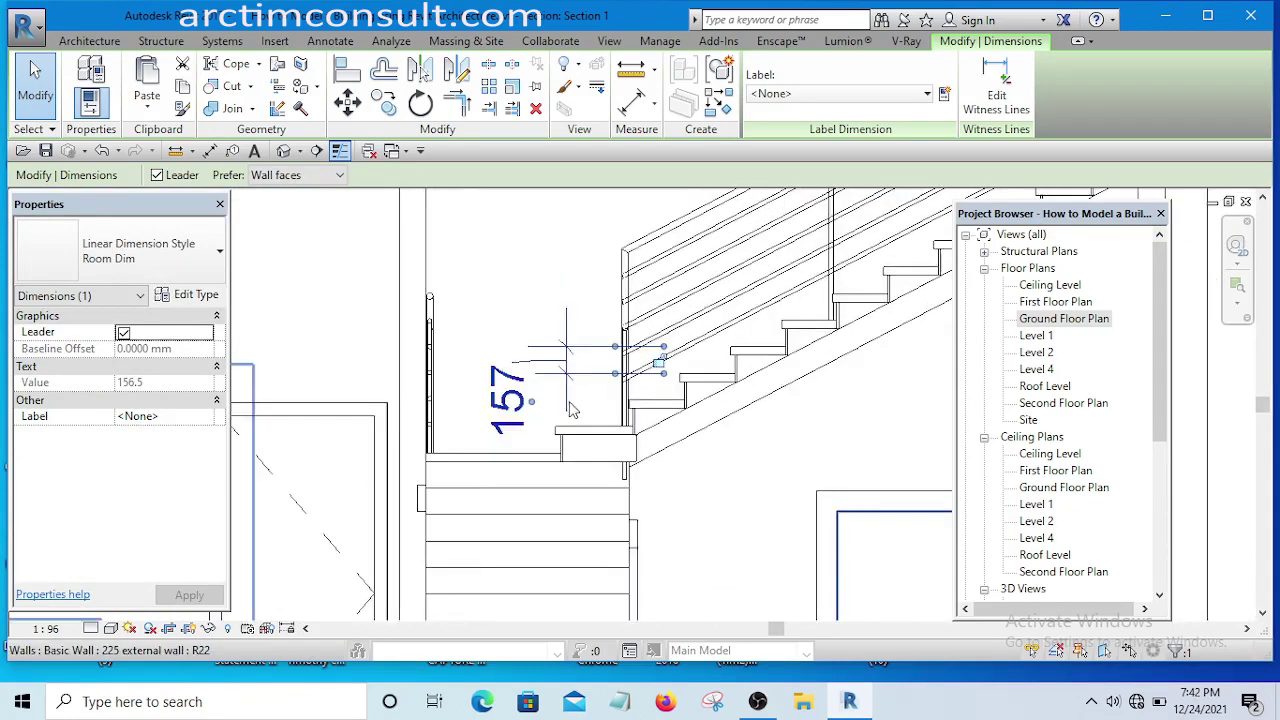
scroll(580, 415, "up", 2)
scroll(585, 410, "down", 2)
scroll(560, 370, "up", 3)
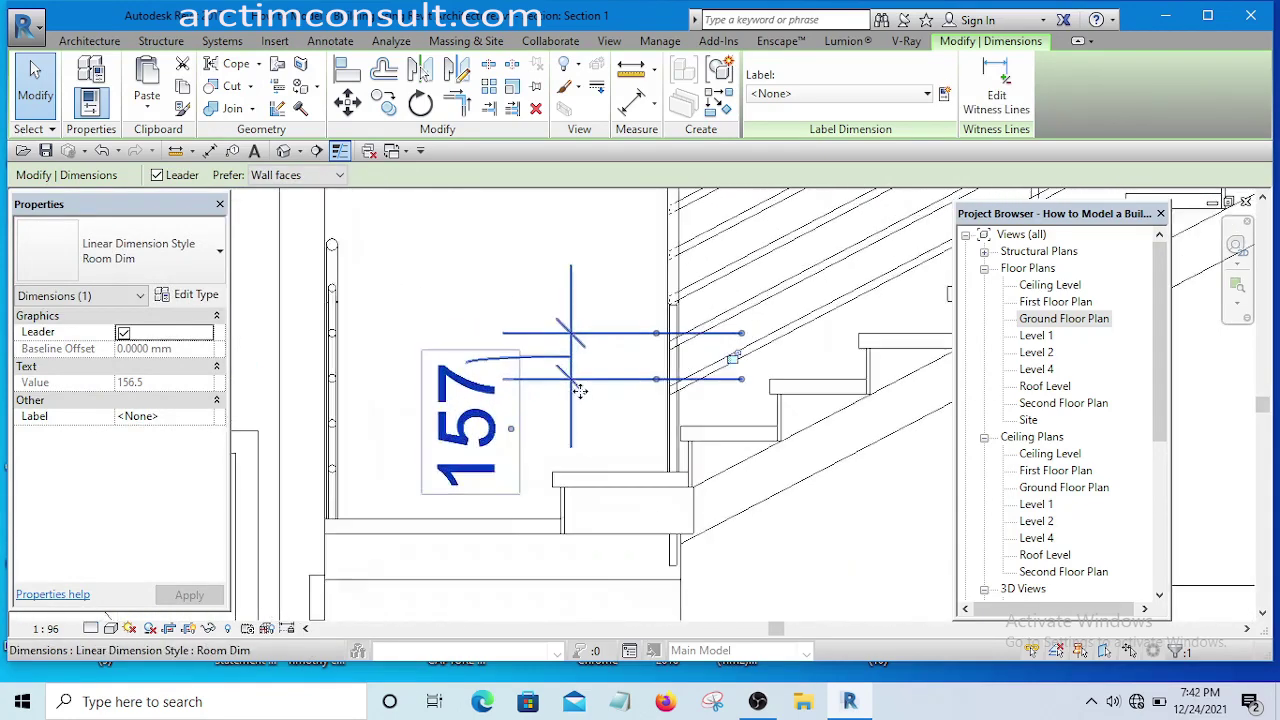
Deselect the 157 riser dimension and clear any remaining selection
left_click(558, 376)
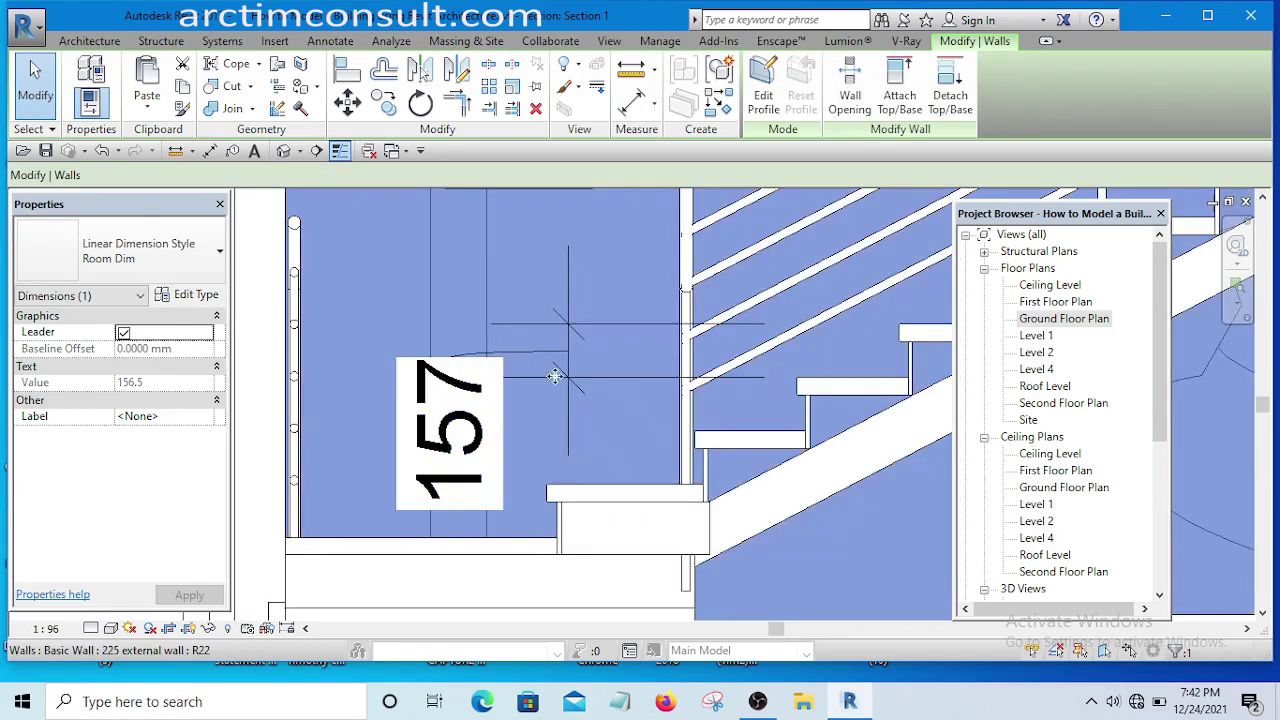
scroll(588, 388, "down", 3)
scroll(590, 395, "down", 4)
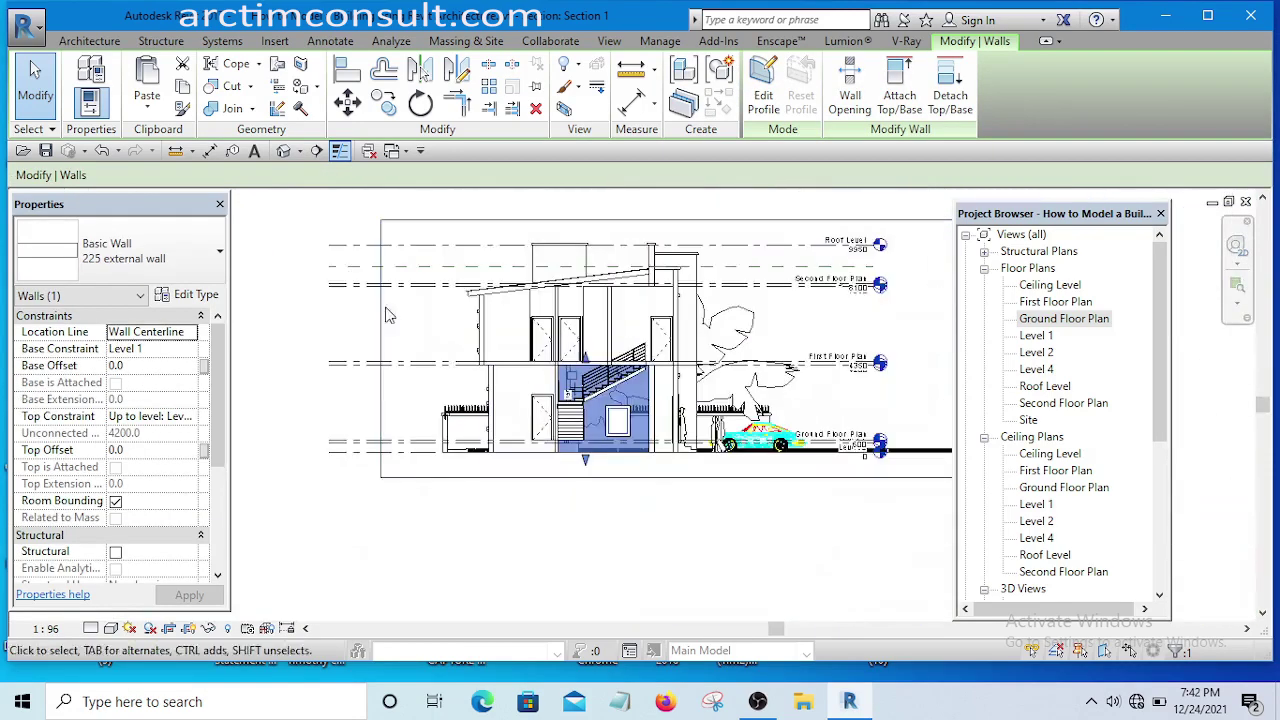
left_click(325, 268)
scroll(590, 390, "up", 5)
key("Escape")
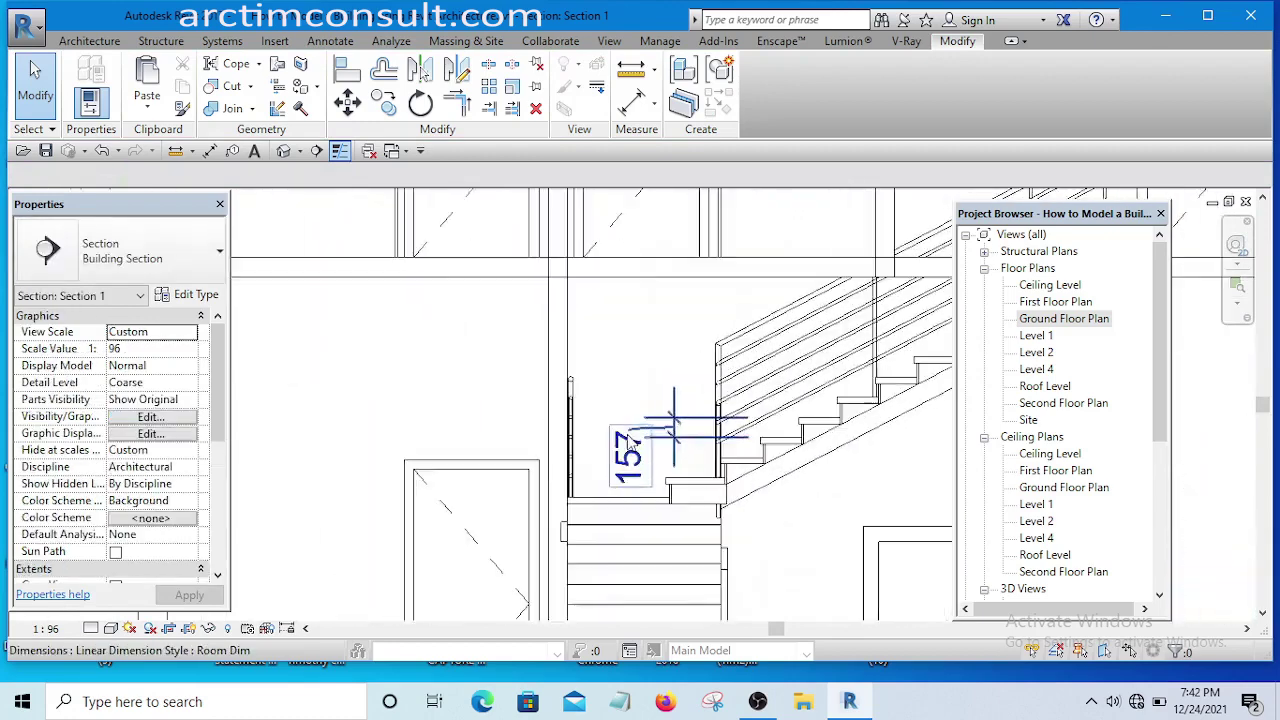
Override the 157 riser dimension with replacement text 150
double_click(627, 456)
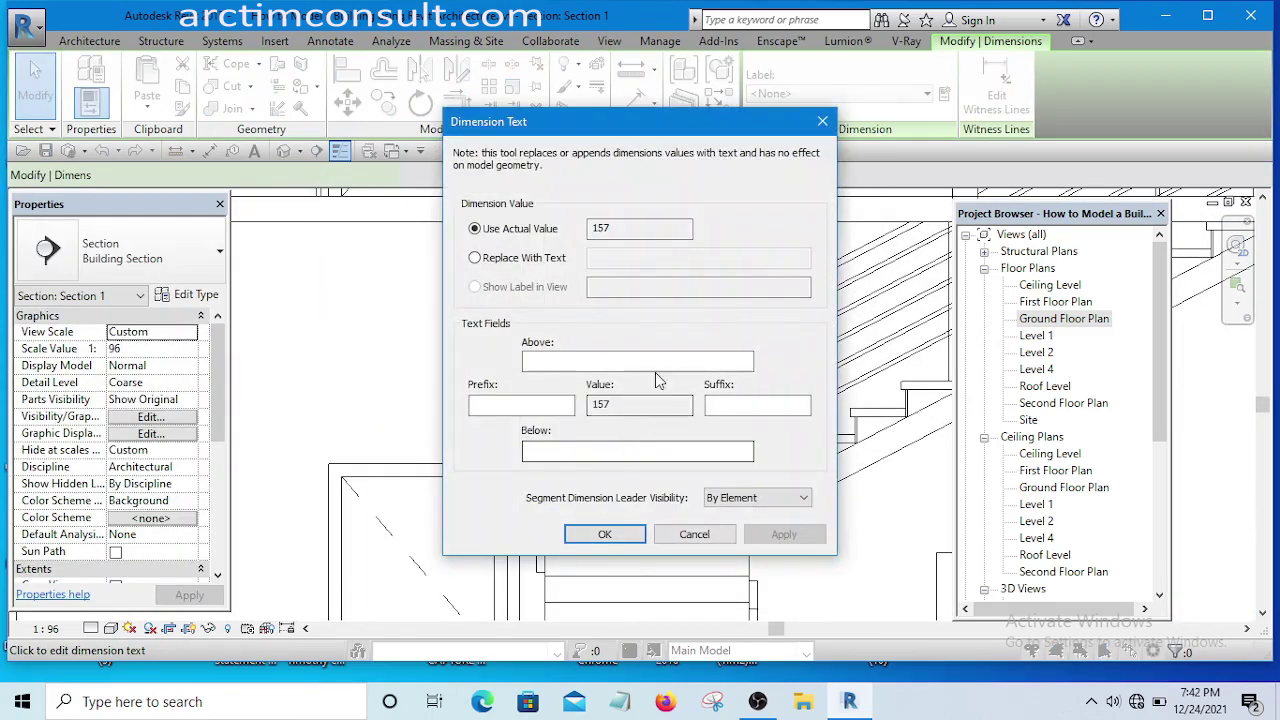
left_click(475, 258)
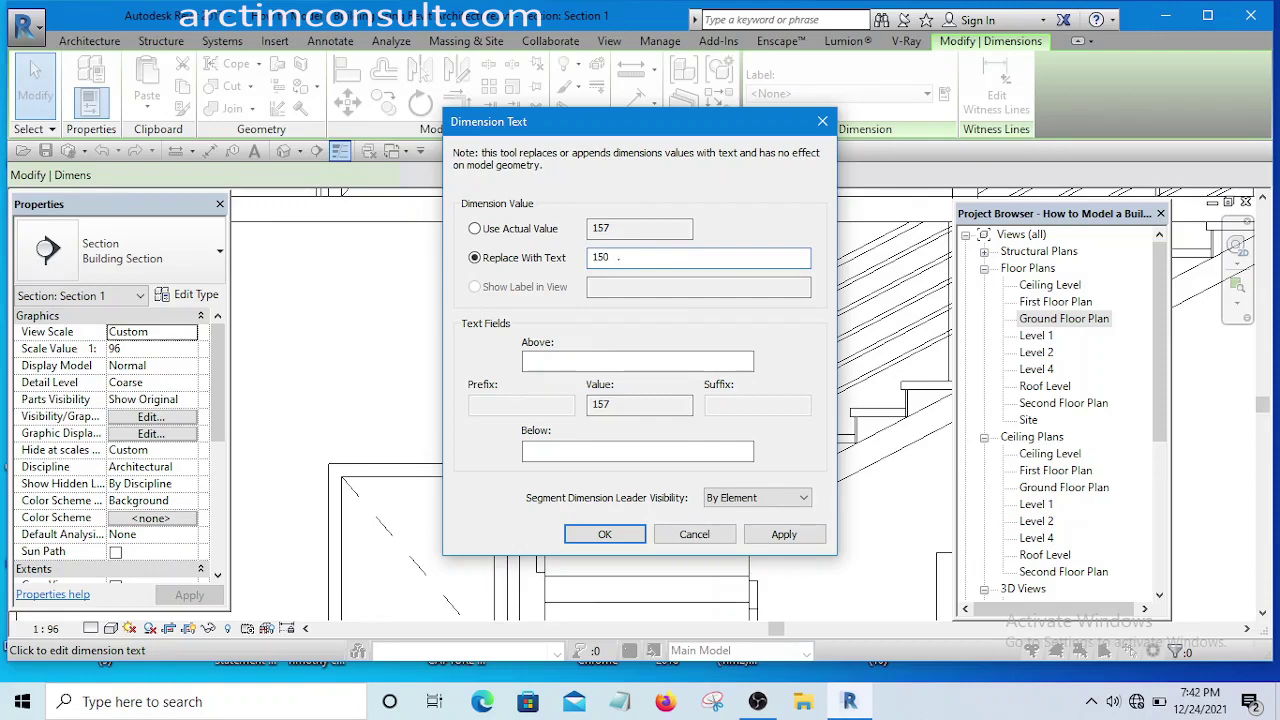
left_click(784, 535)
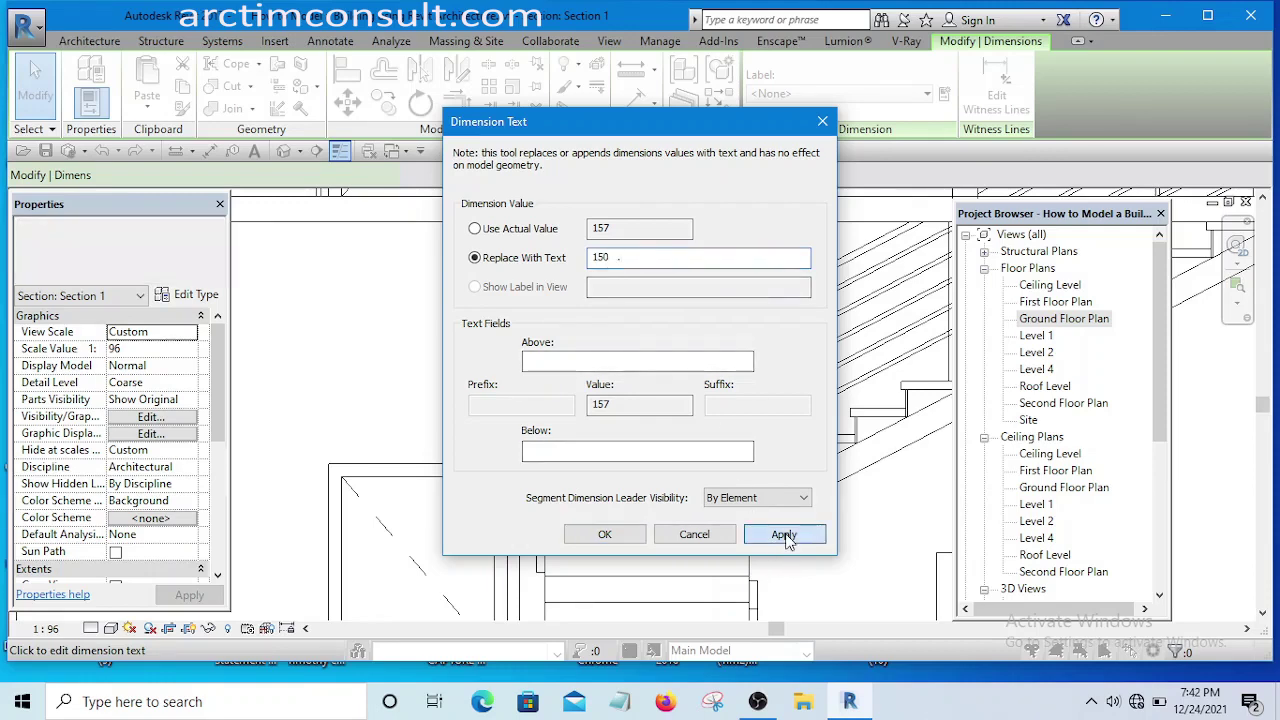
left_click(607, 534)
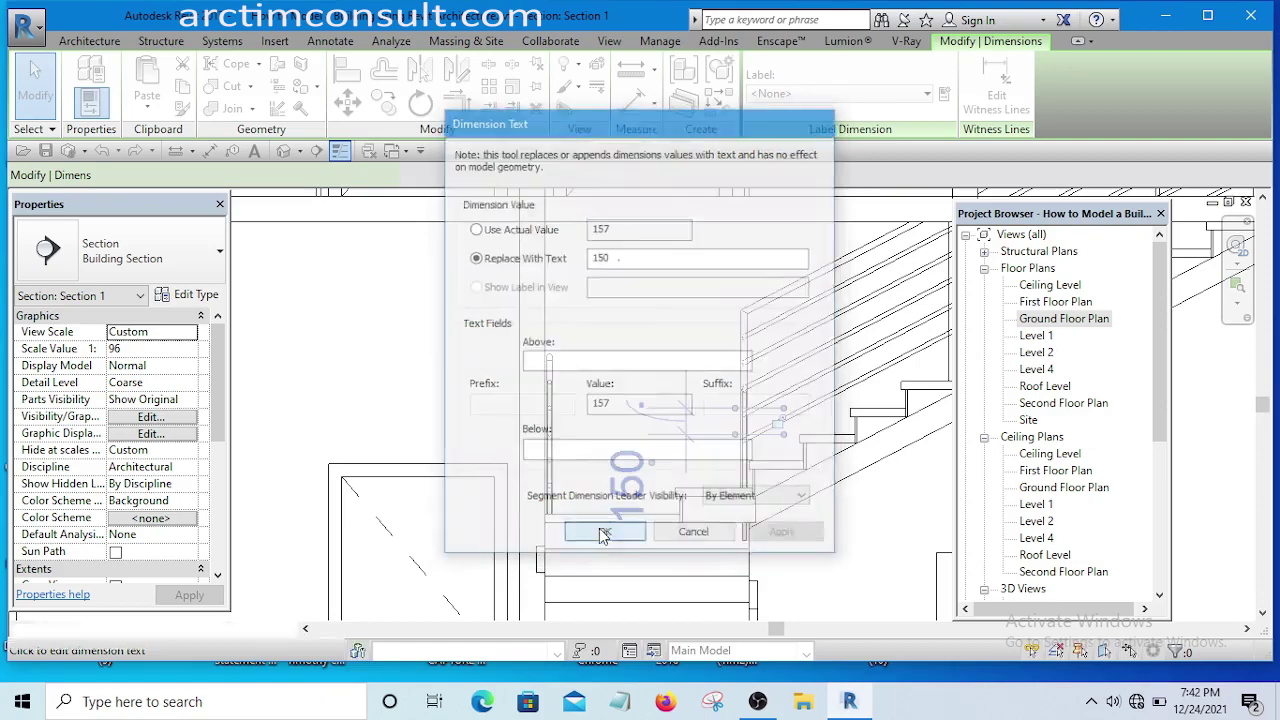
scroll(730, 478, "up", 3)
Lift the 150 dimension text slightly above the first riser
scroll(730, 478, "down", 2)
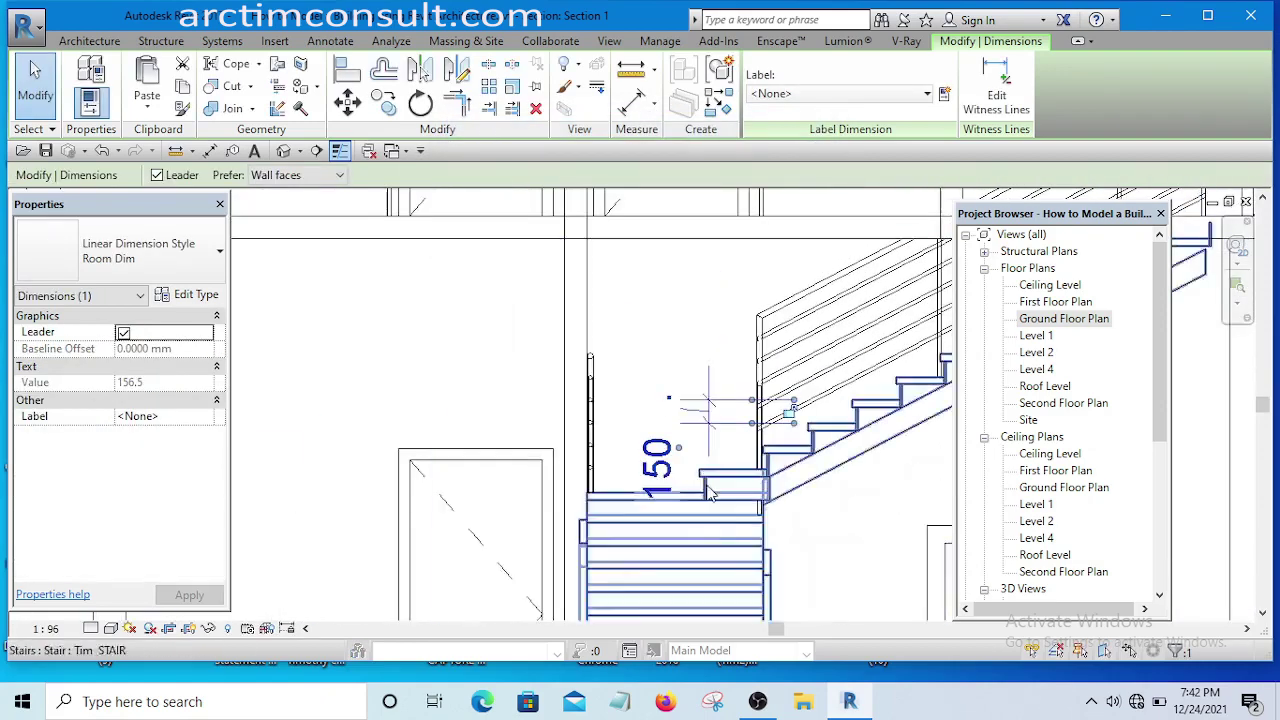
scroll(716, 430, "up", 2)
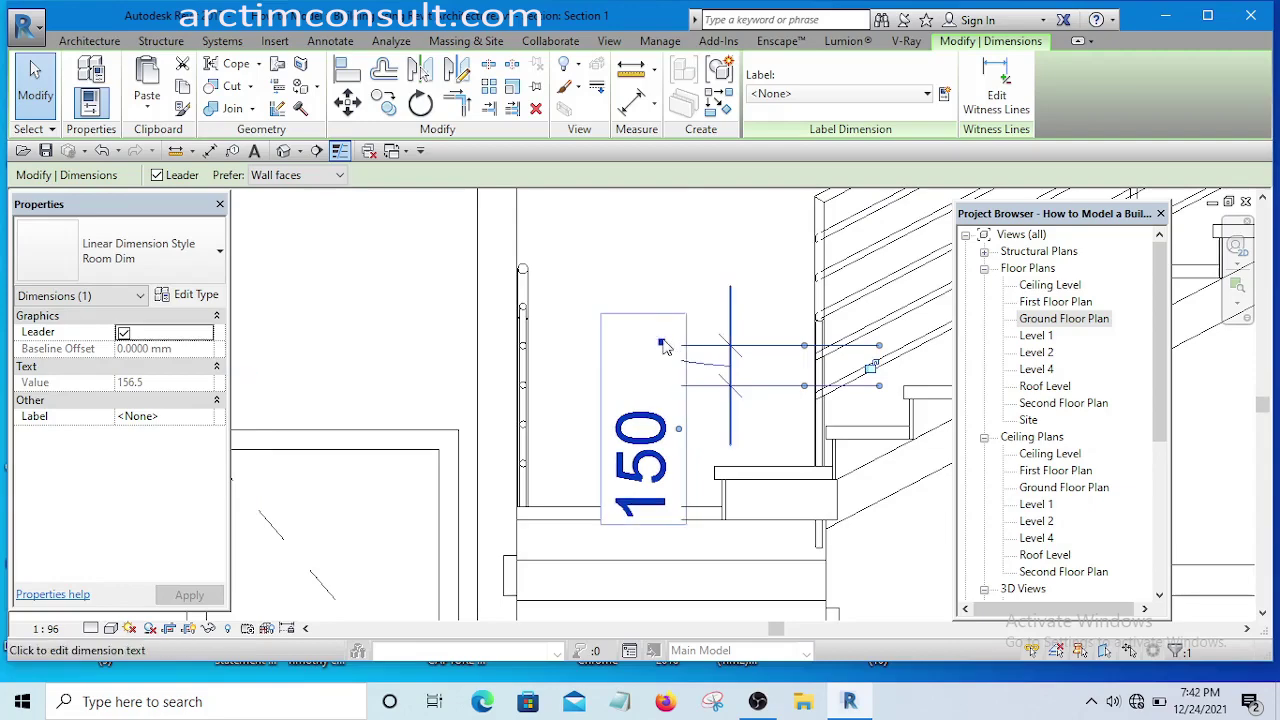
scroll(657, 471, "down", 5)
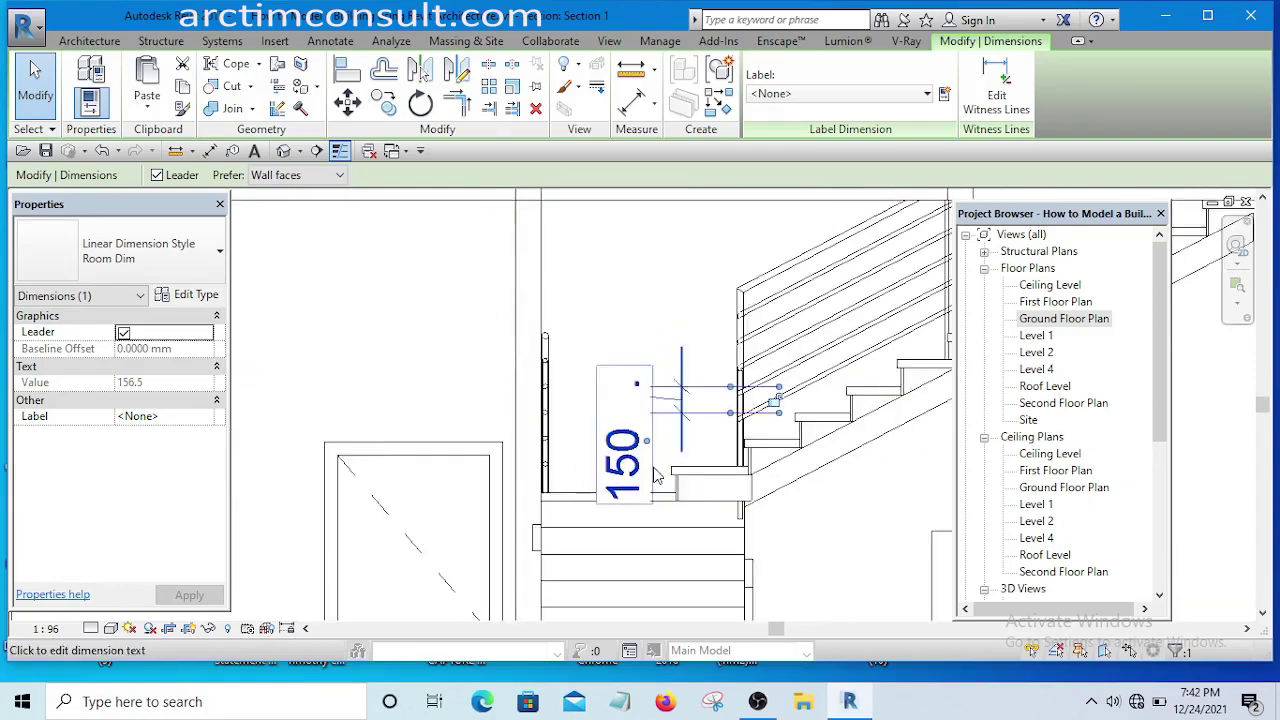
scroll(657, 474, "up", 5)
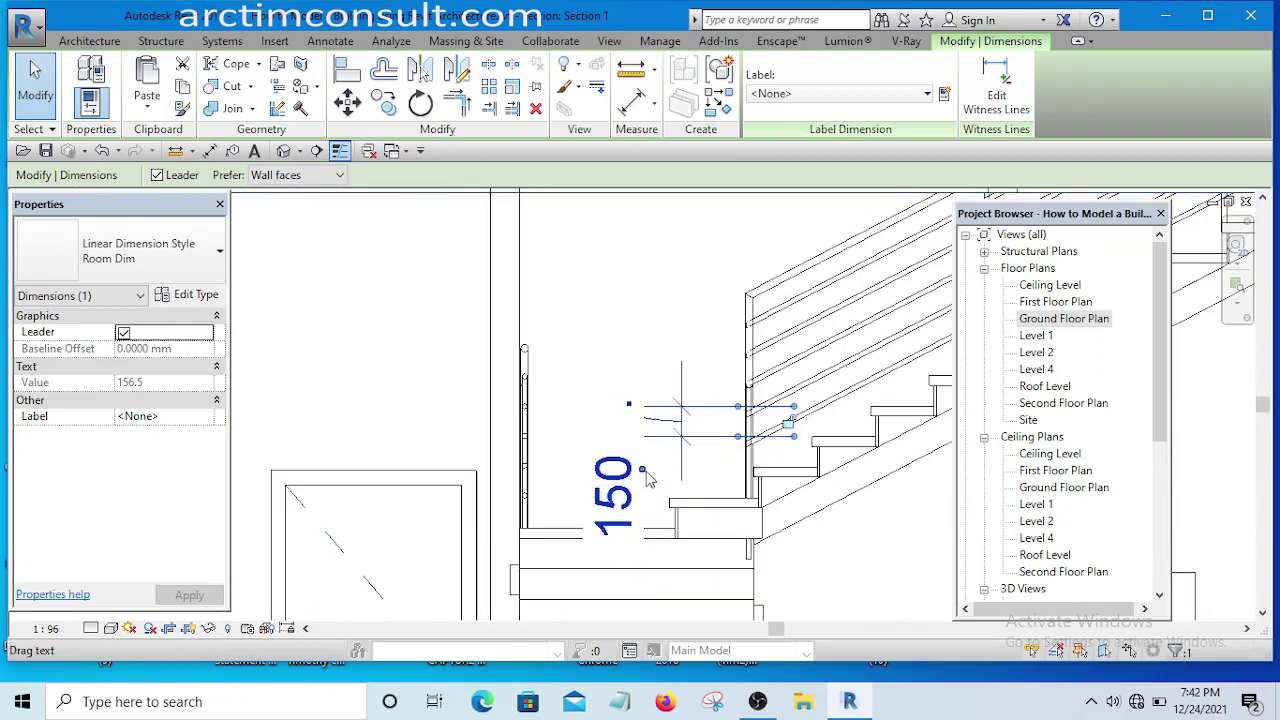
left_click_drag(642, 472, 645, 456)
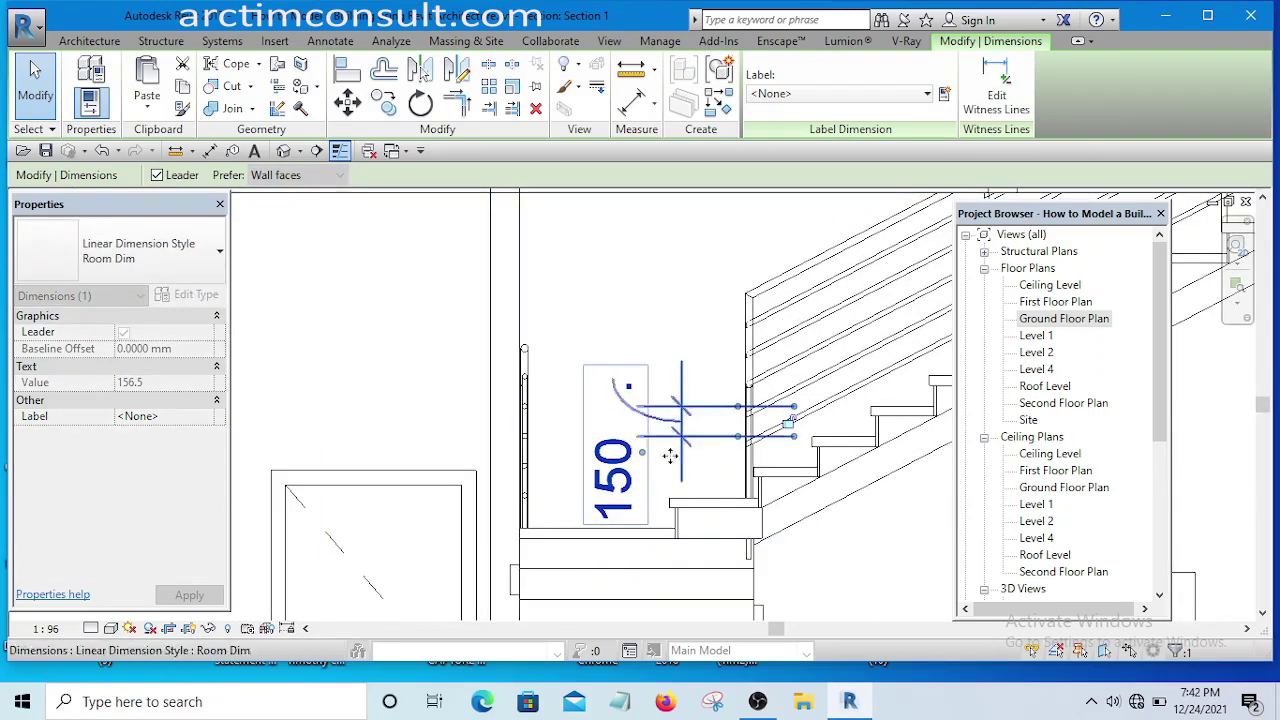
Deselect the 150 dimension and pan to recentre the building in the section
scroll(673, 430, "down", 5)
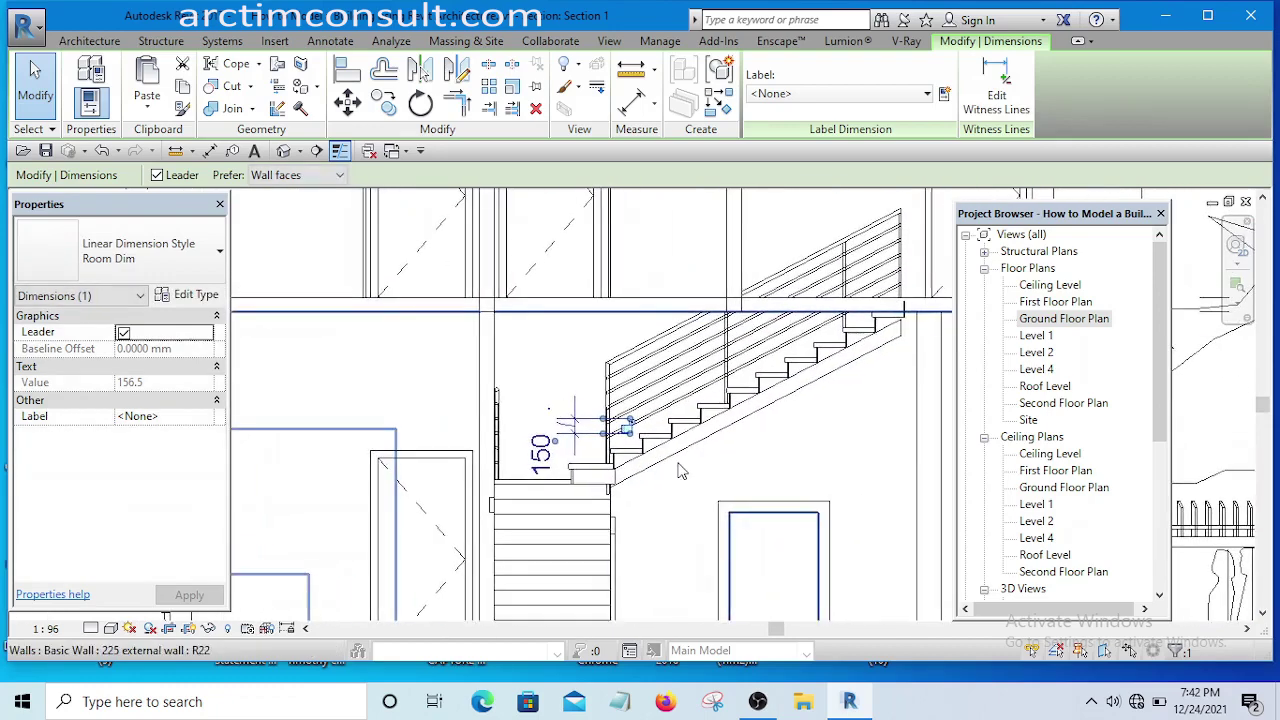
scroll(655, 460, "down", 5)
left_click(795, 566)
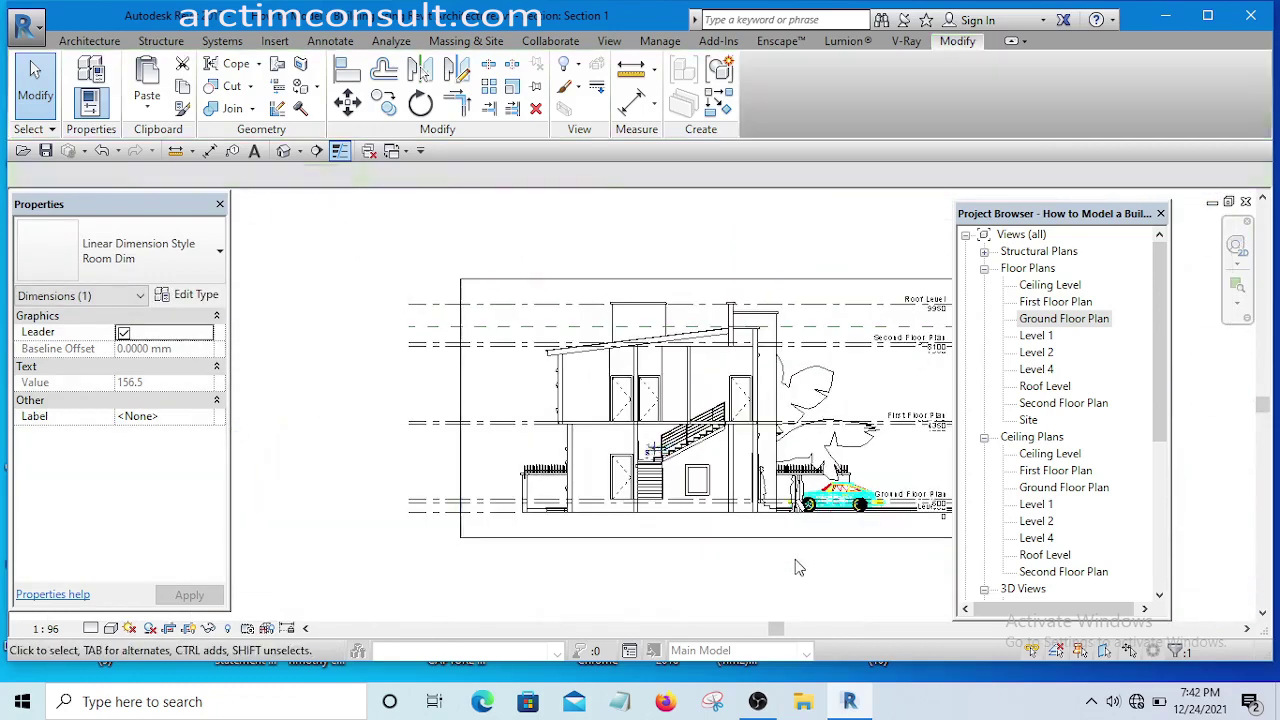
middle_click_drag(798, 572, 762, 552)
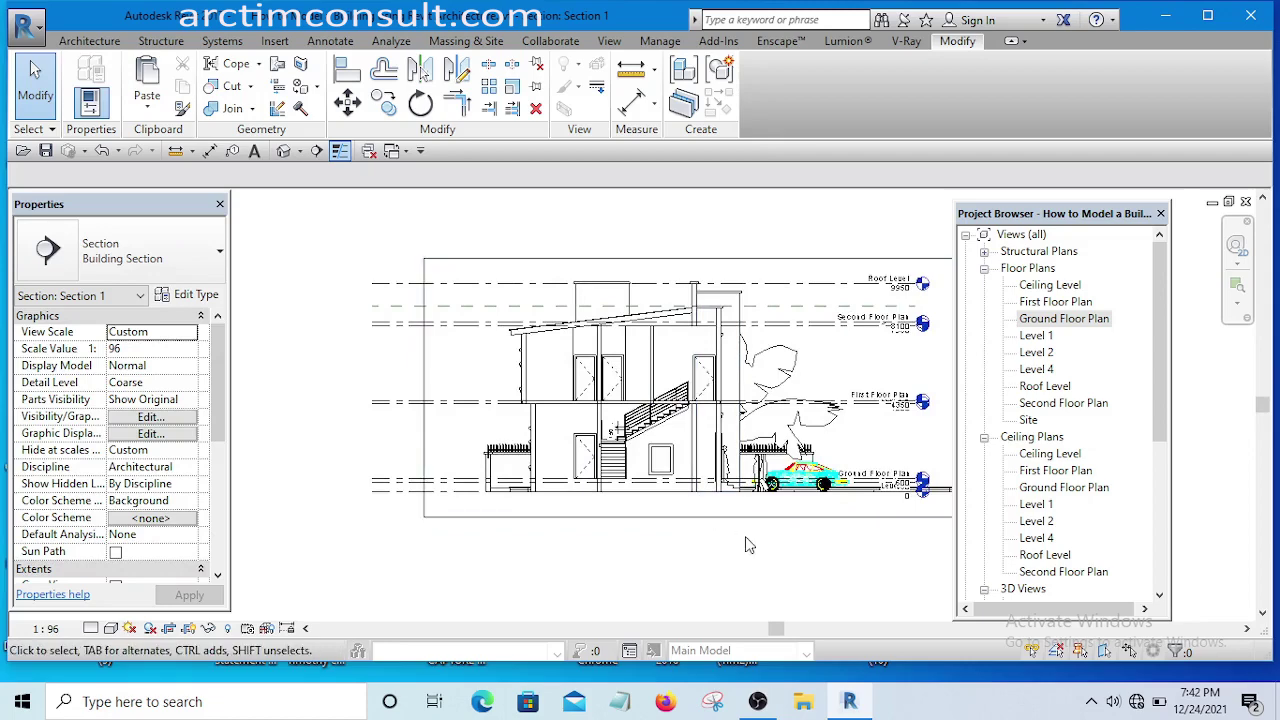
scroll(668, 428, "up", 6)
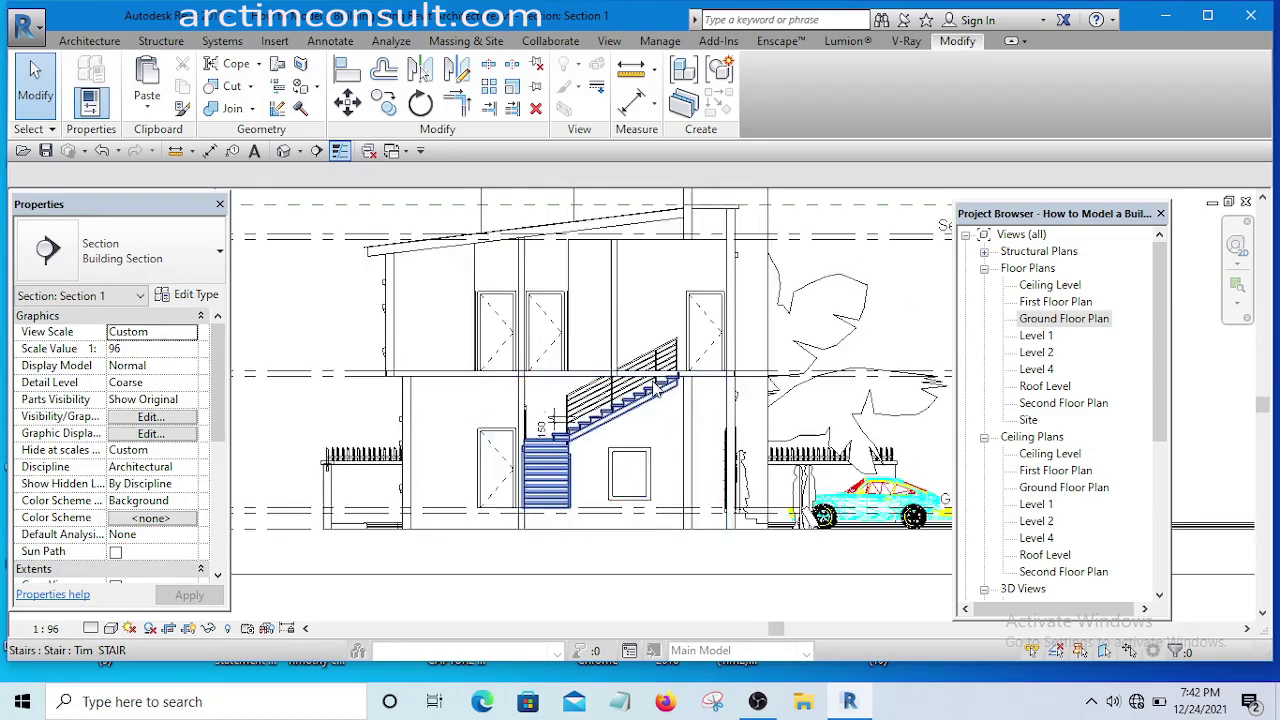